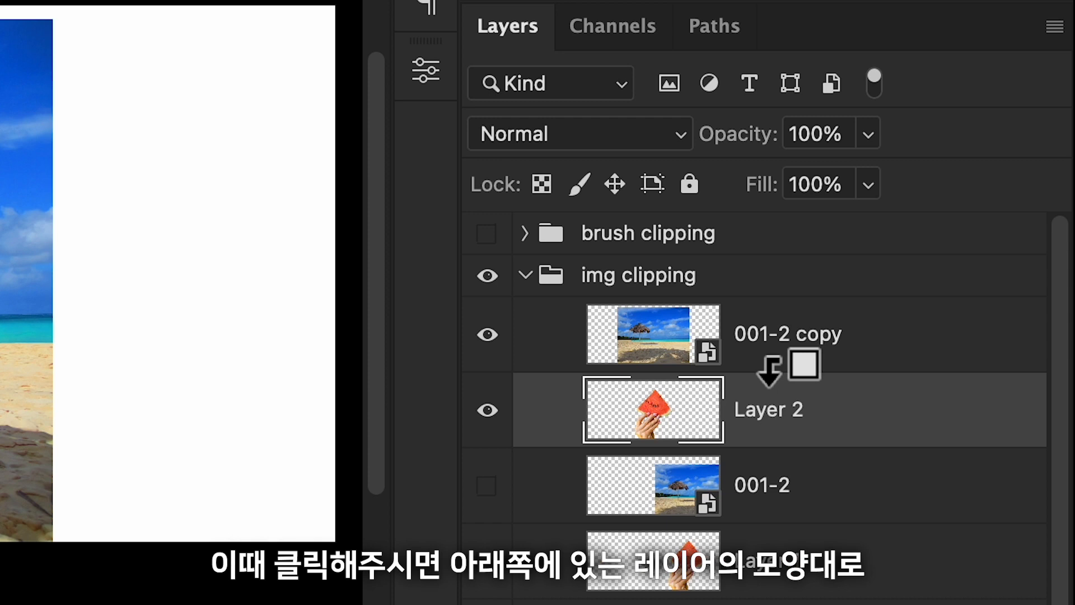
Clip the 001-2 copy beach layer to Layer 2 and reposition the beach image inside the watermelon-and-hand shape.
alt+click(769, 370)
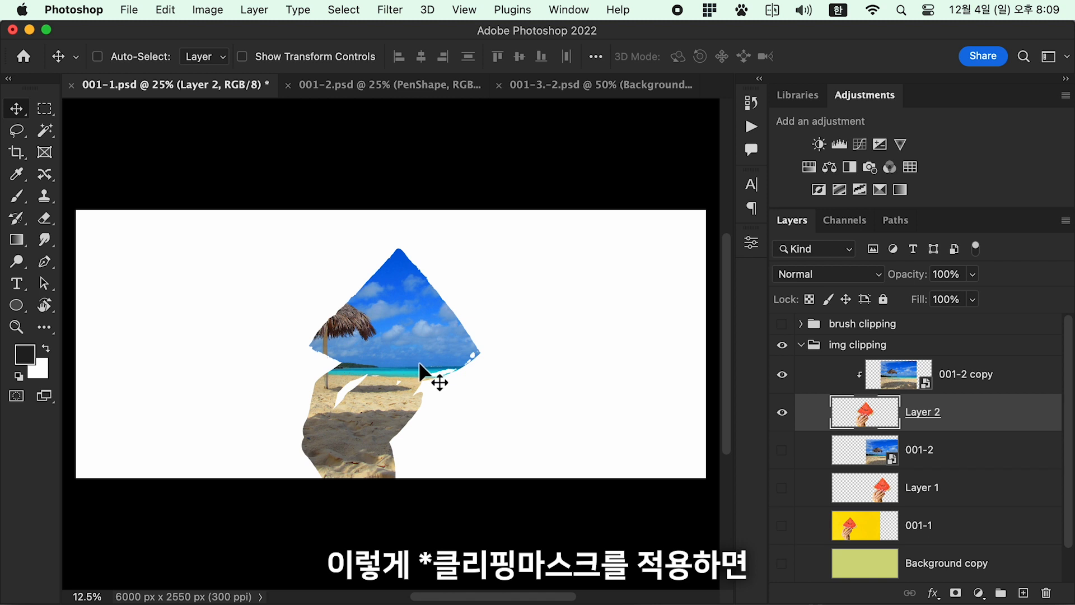
click(898, 373)
drag(372, 333, 412, 341)
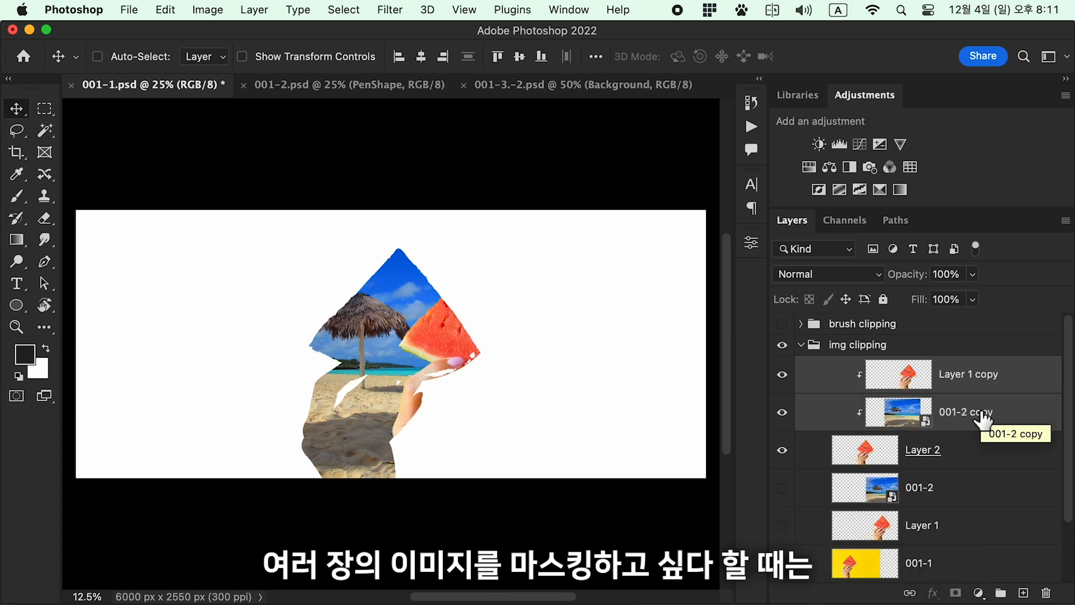
Release and reapply the clipping of Layer 1 copy and 001-2 copy together, and move the Layer 1 copy image within the shape.
key(ctrl+alt+g)
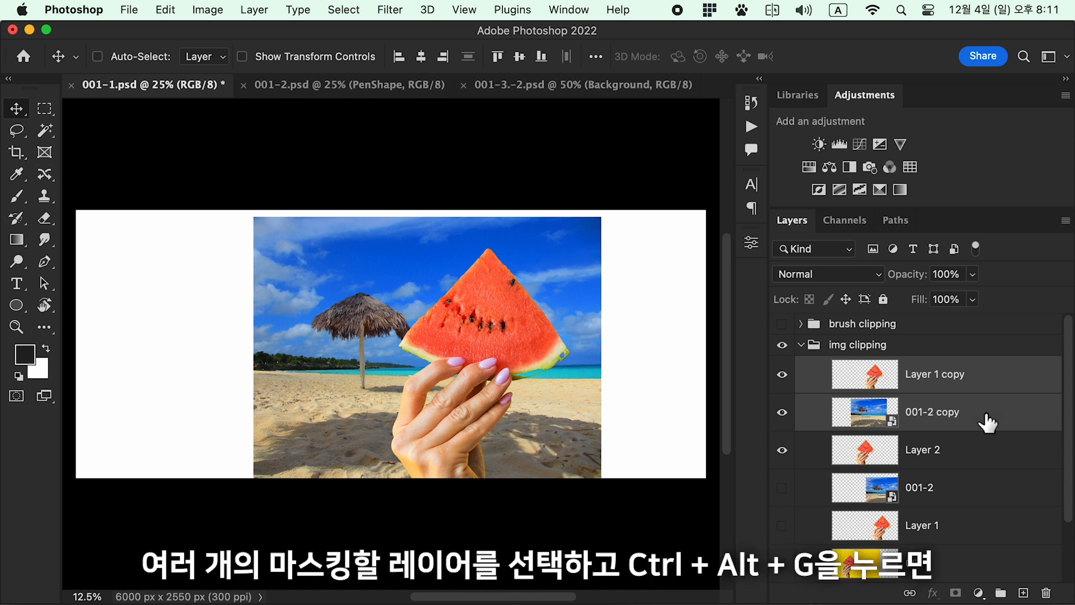
key(ctrl+alt+g)
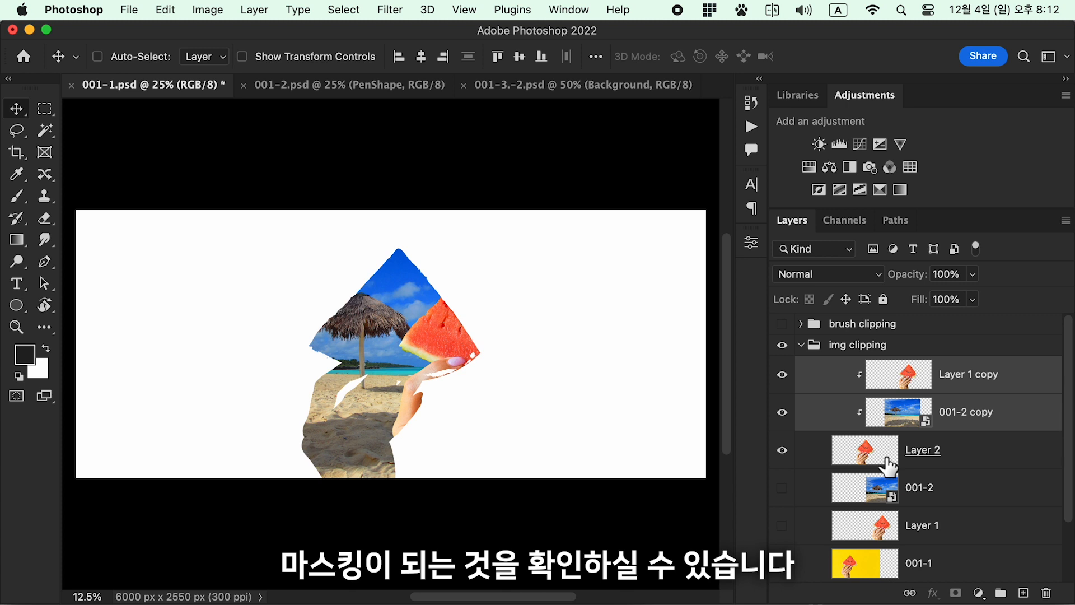
click(900, 373)
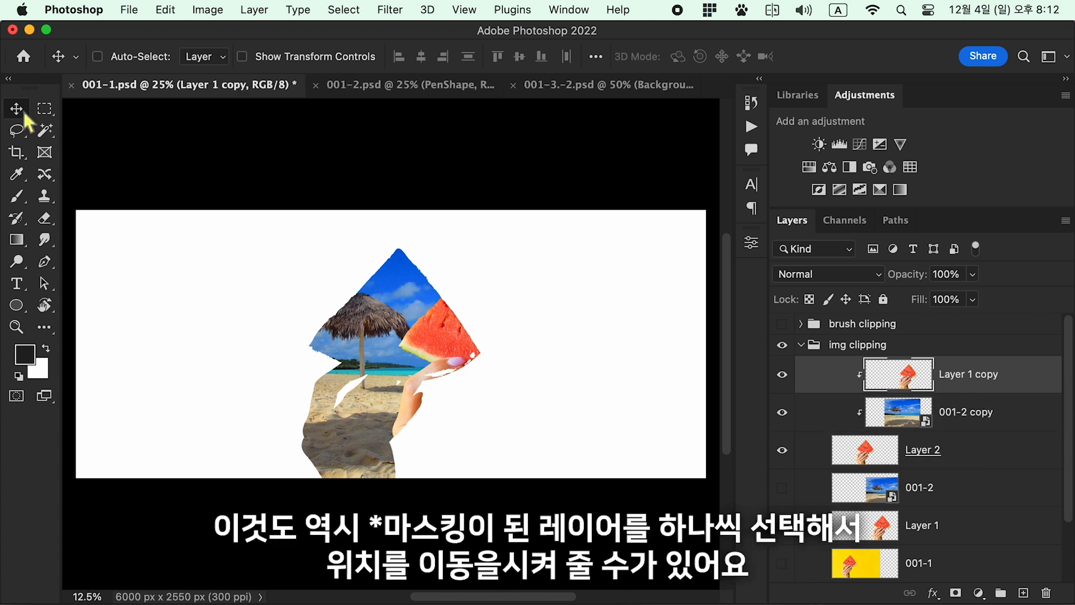
drag(429, 345, 395, 370)
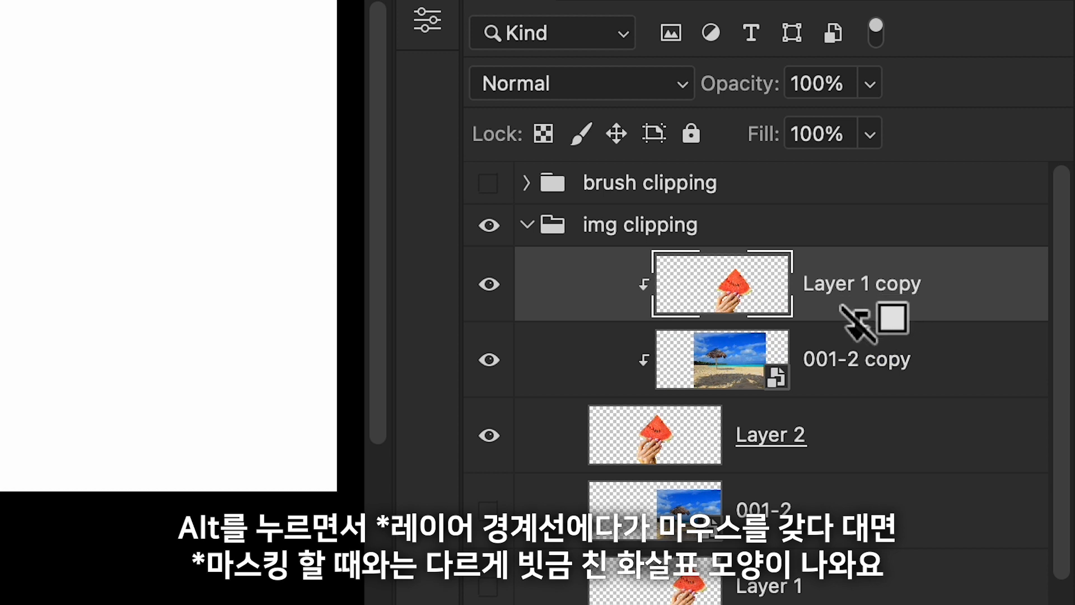
Release the clipping masks of Layer 1 copy and 001-2 copy.
alt+click(857, 322)
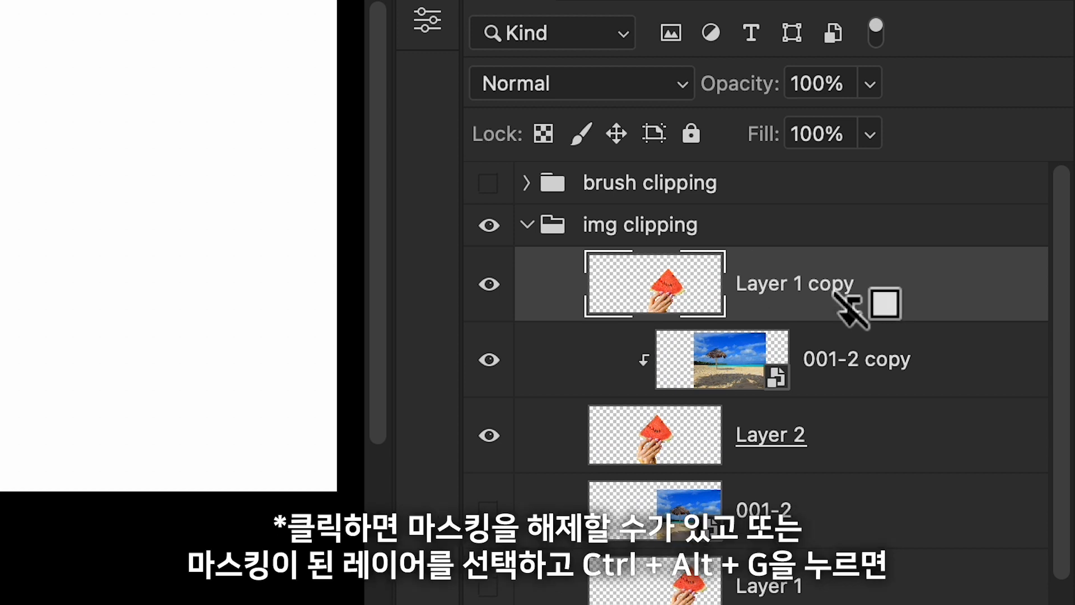
click(903, 375)
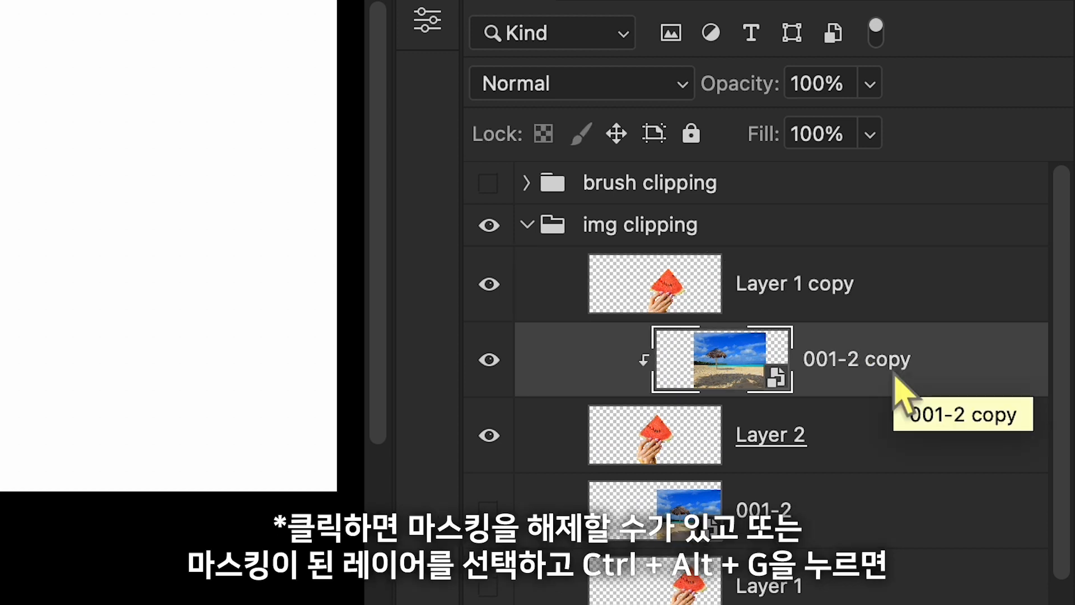
key(ctrl+alt+g)
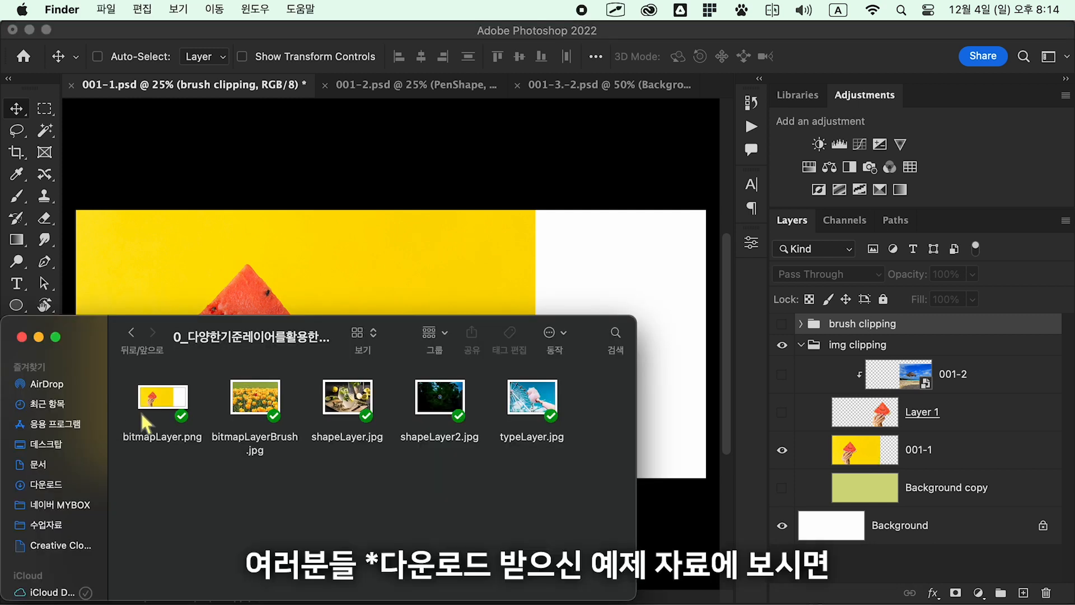
Locate bitmapLayer.png in the example files folder in Finder and return to Photoshop.
click(141, 413)
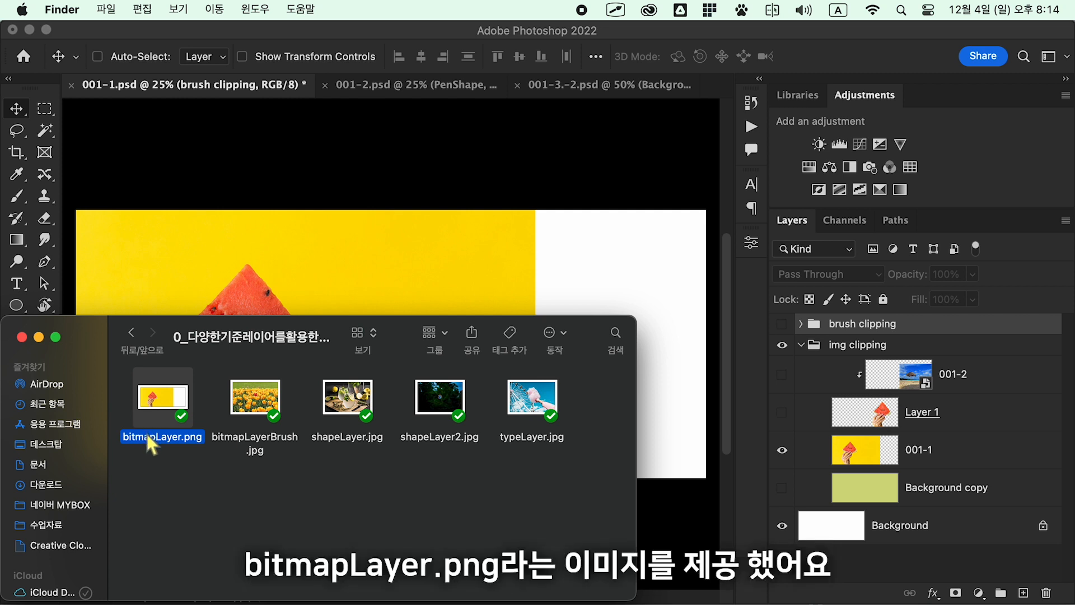
click(415, 239)
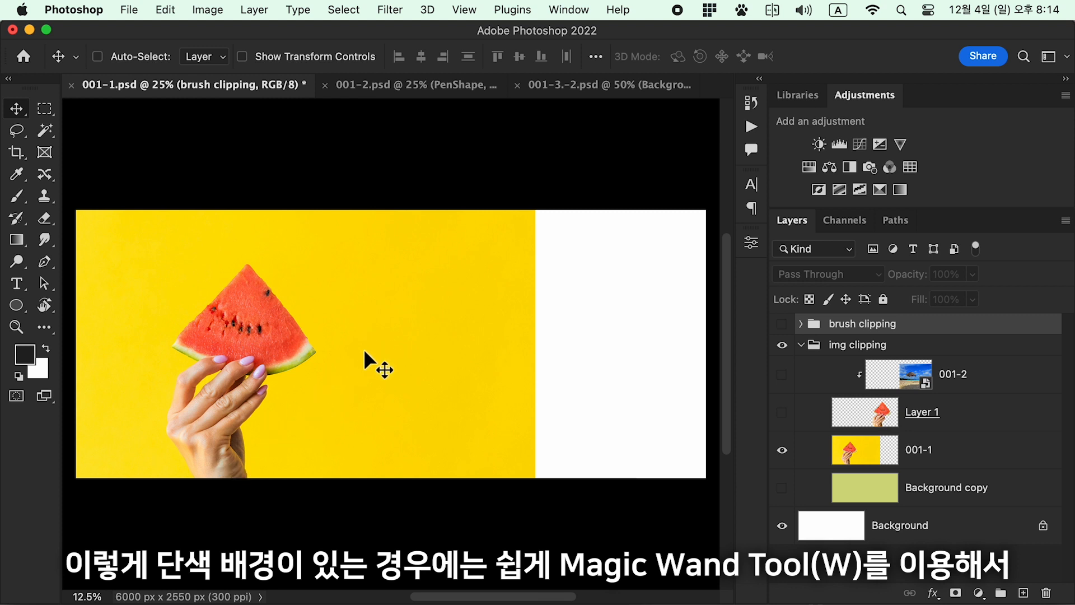
Try deleting the yellow background of layer 001-1 with a Magic Wand selection, undo the deletion and deselect.
click(45, 130)
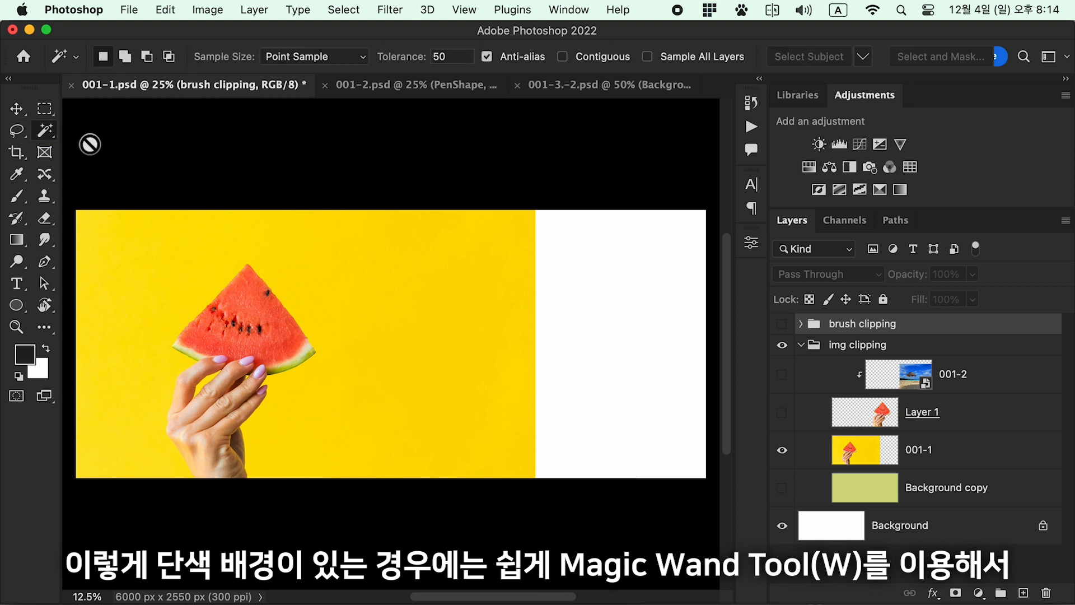
click(961, 465)
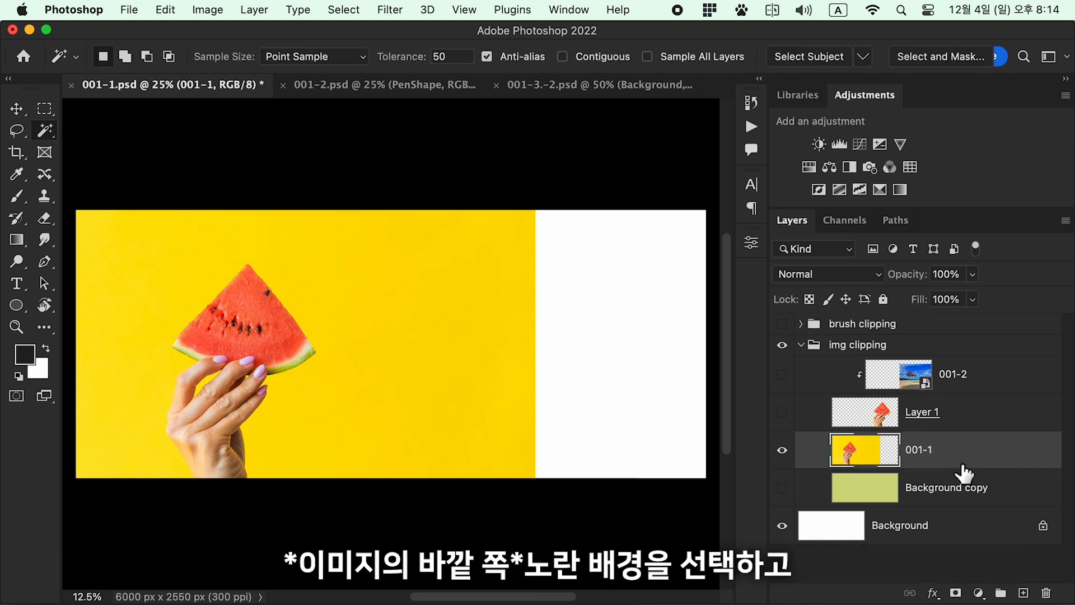
click(385, 289)
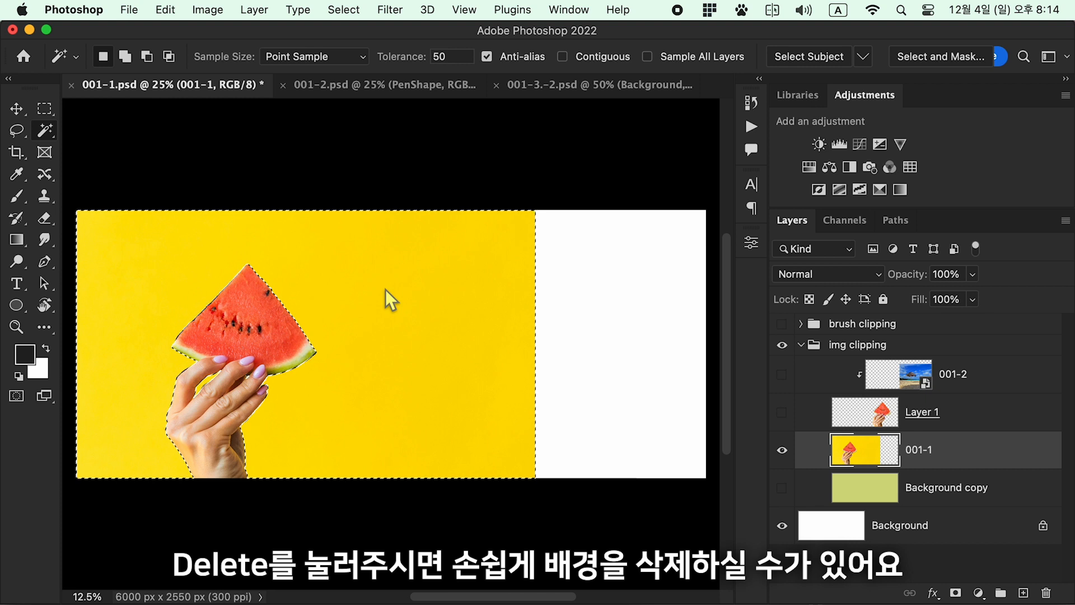
key(Delete)
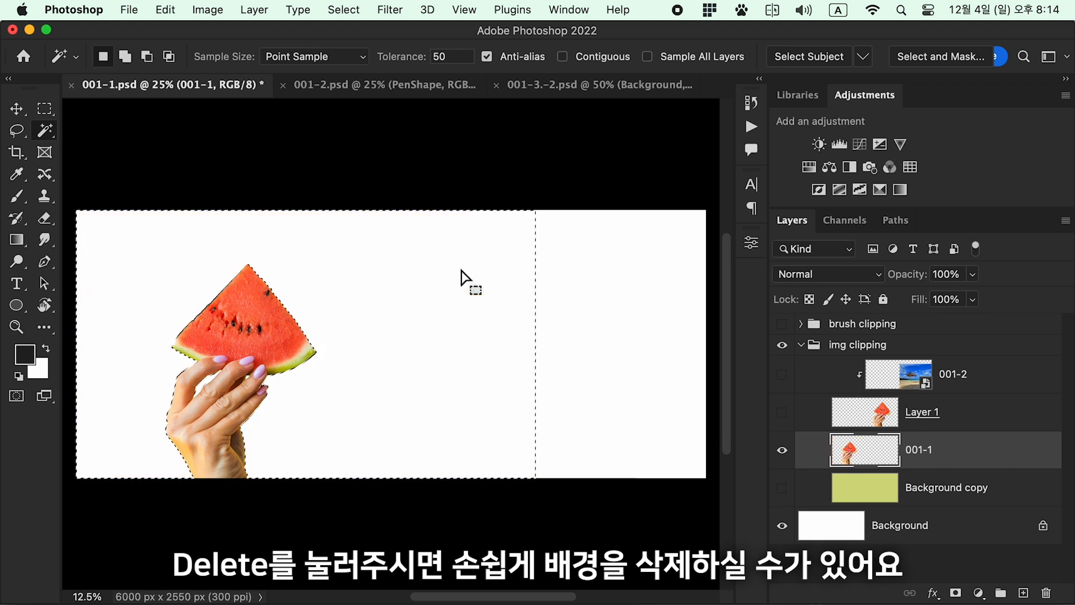
key(super+z)
key(super+d)
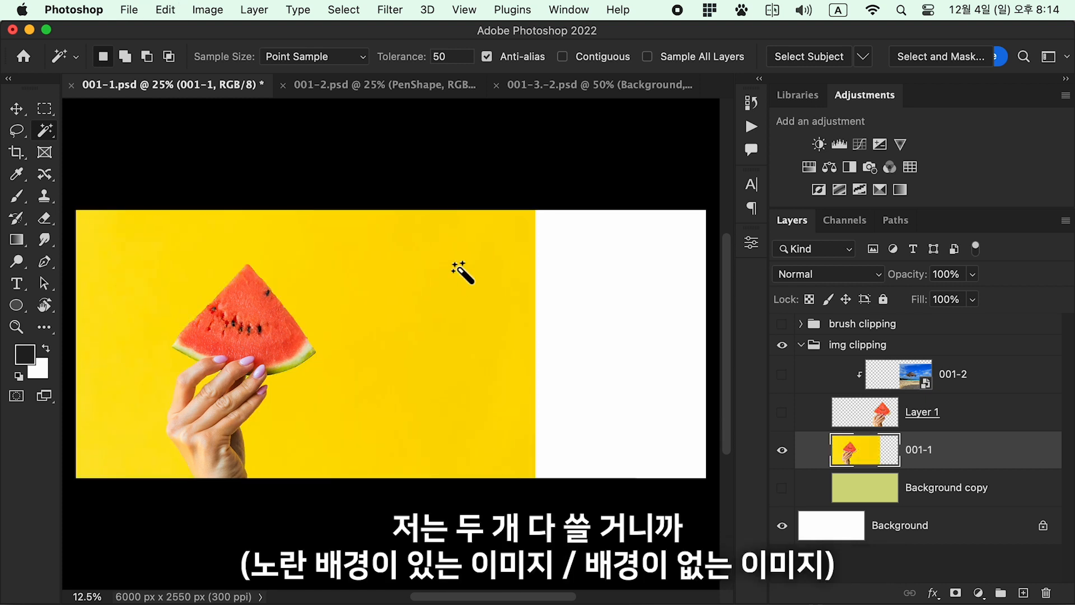
Select the yellow background of 001-1 with the Magic Wand, invert the selection and copy the hand with watermelon to a new layer.
click(457, 266)
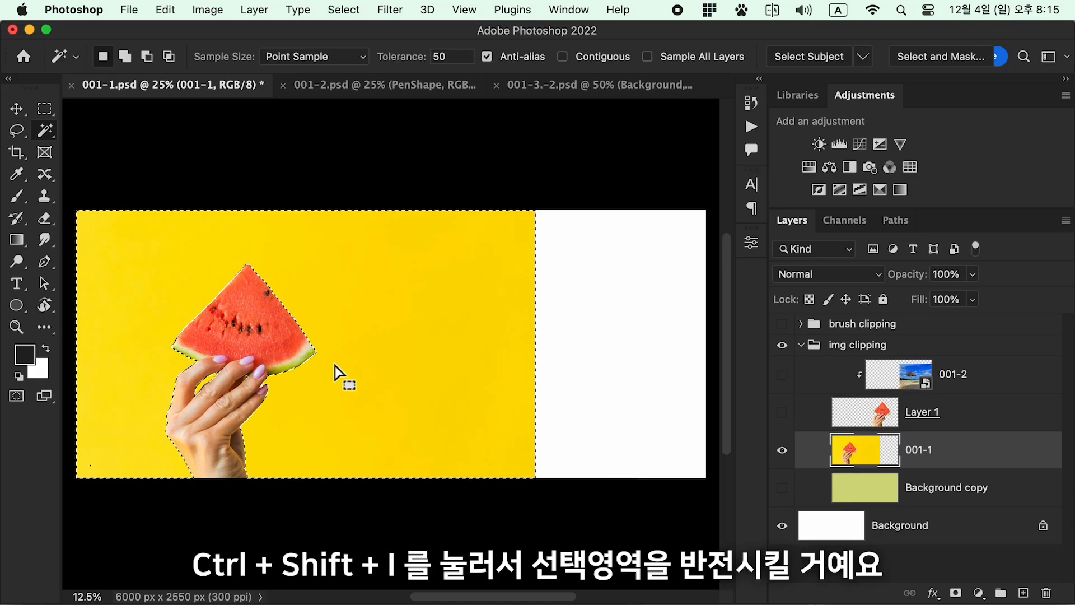
key(super+shift+i)
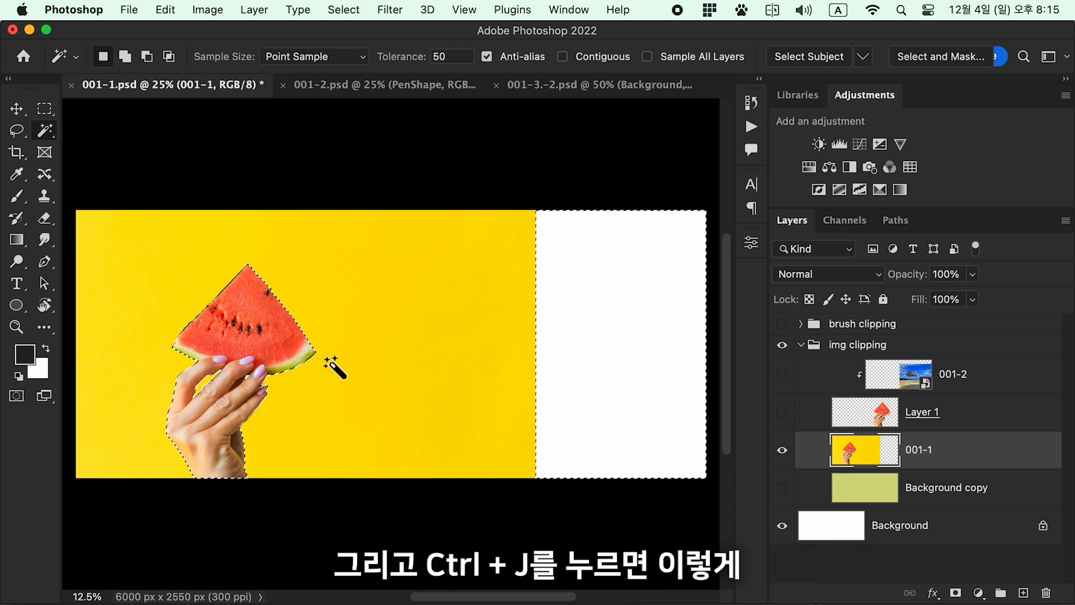
key(super+j)
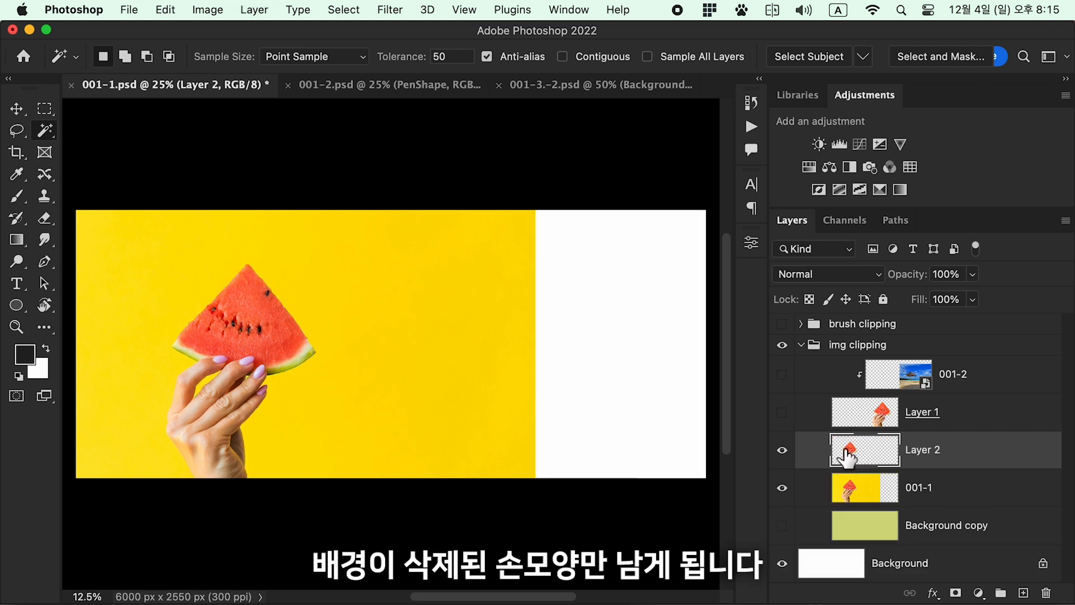
Hide Layer 2, keep 001-1 shown, and make Layer 1 and the beach layer 001-2 visible with 001-2 released from its clipping mask.
click(782, 488)
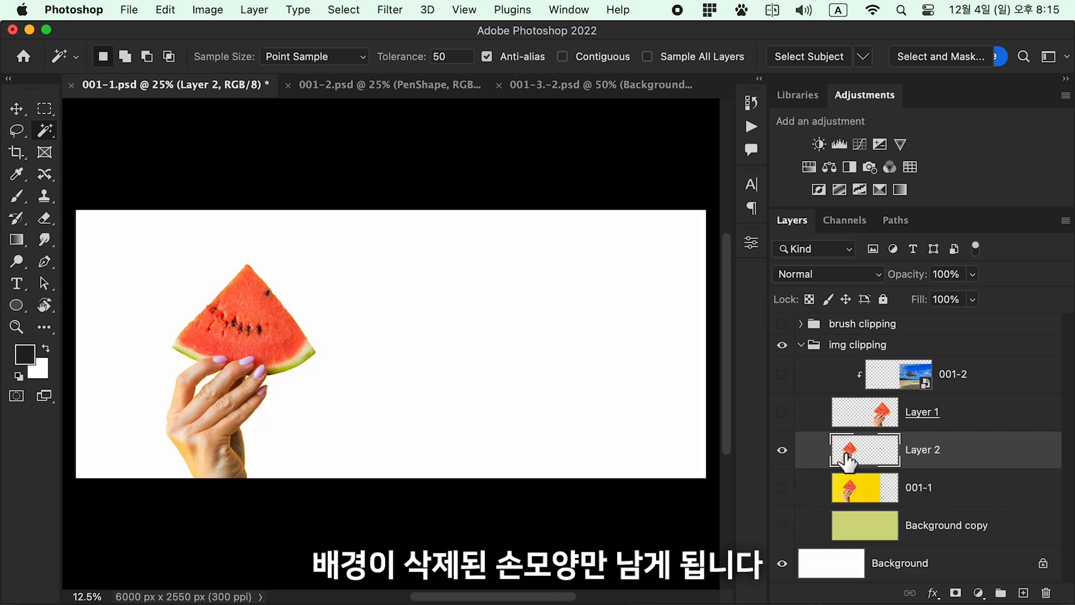
click(783, 450)
click(783, 488)
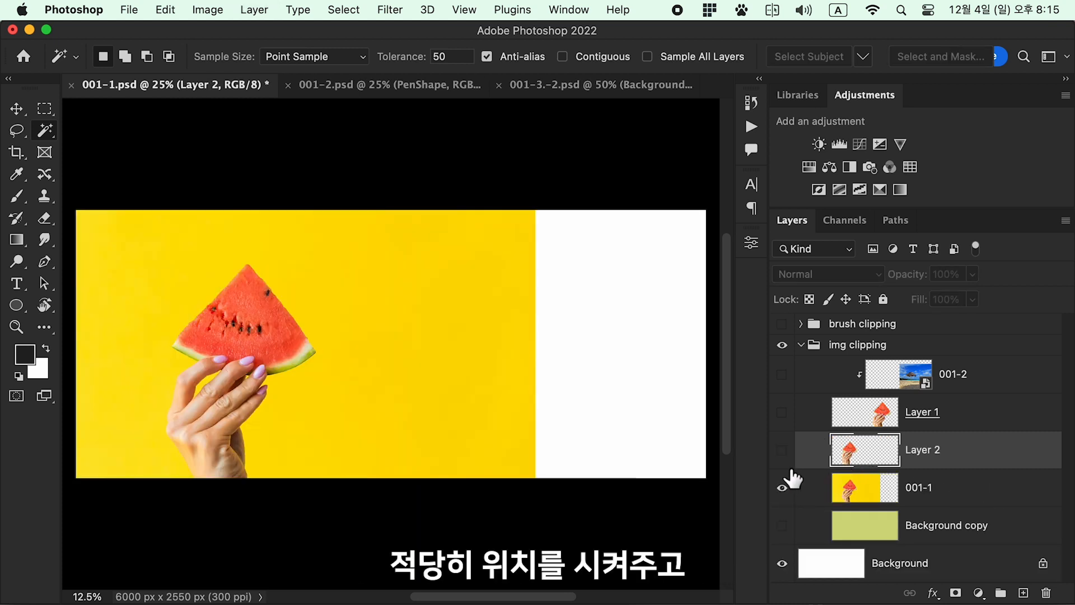
click(782, 412)
click(798, 375)
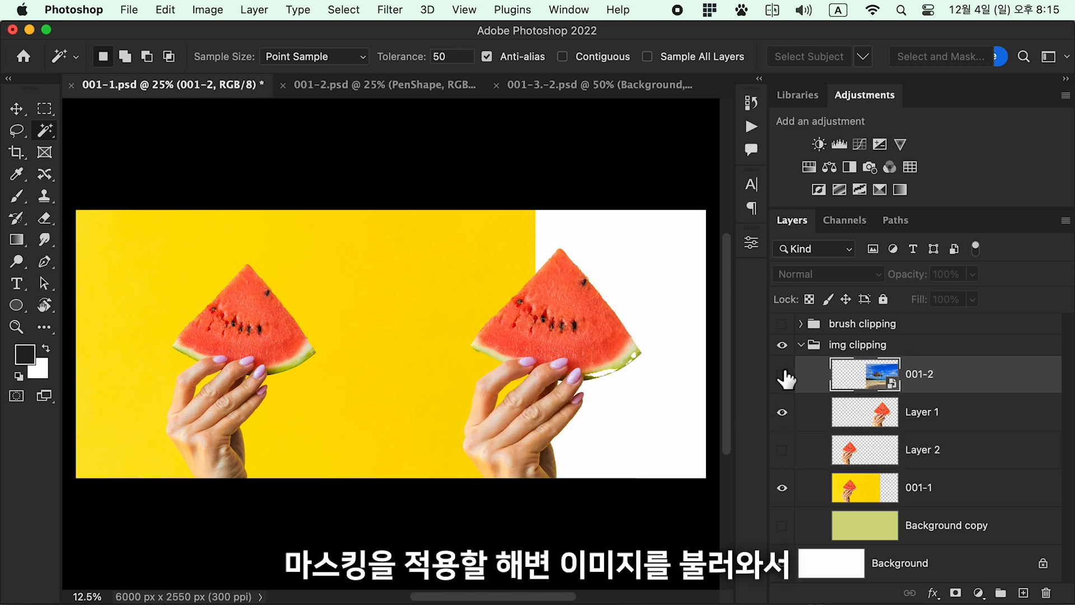
click(783, 374)
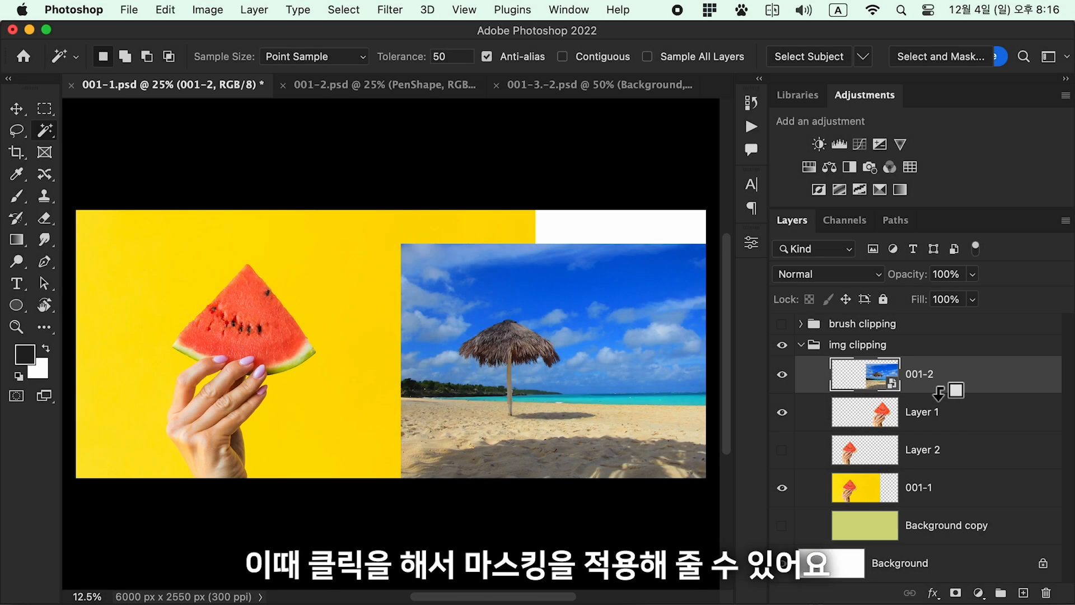
Clip the beach layer 001-2 to Layer 1 and show the green Background copy layer.
alt+click(939, 393)
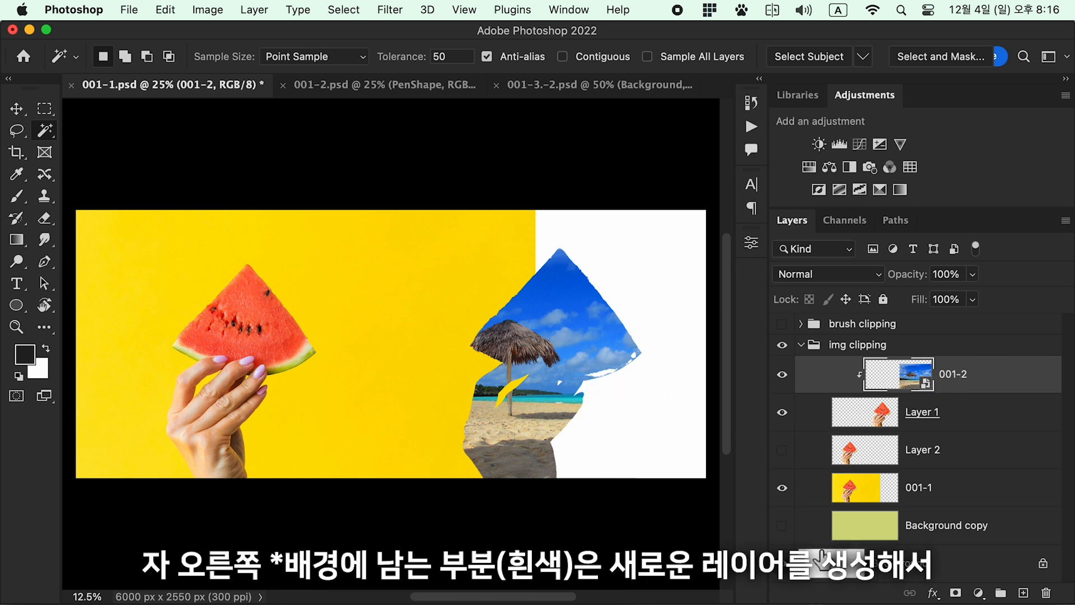
click(782, 526)
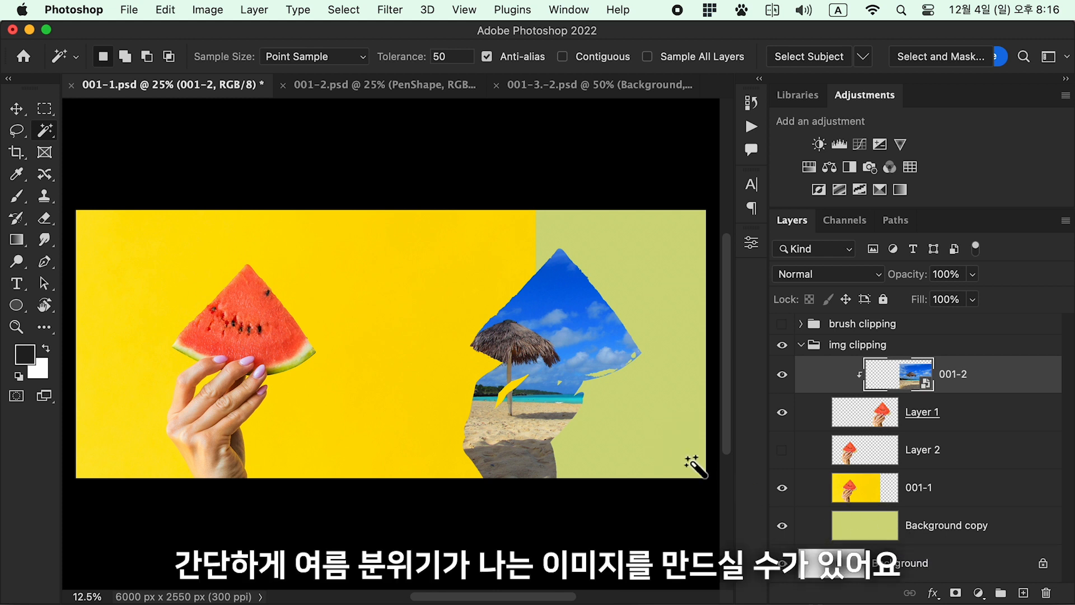
click(914, 530)
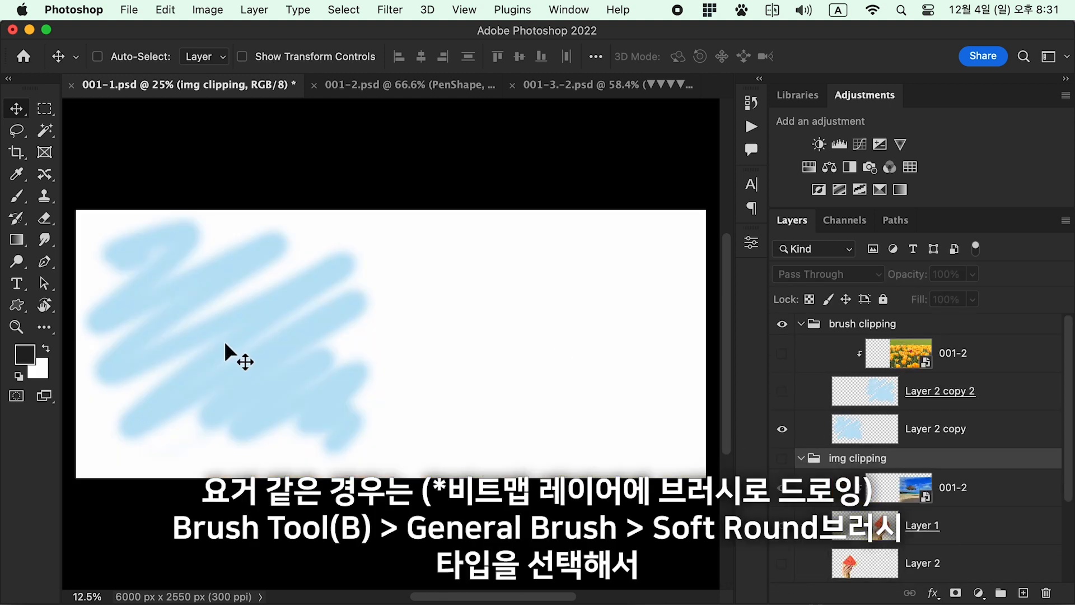
Activate the Brush tool with the Soft Round preset from General Brushes.
click(21, 201)
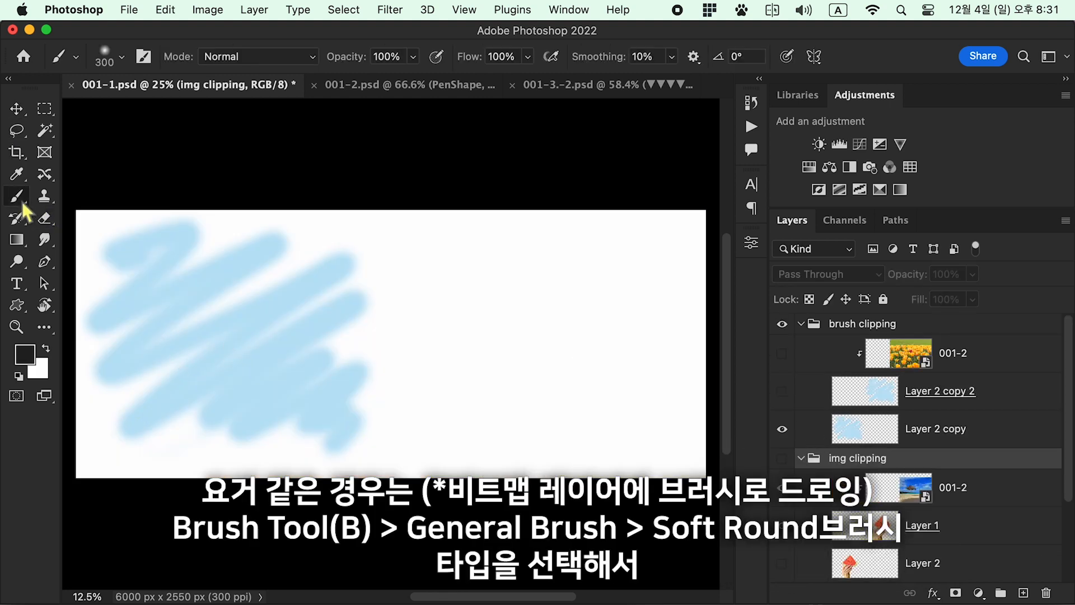
click(115, 60)
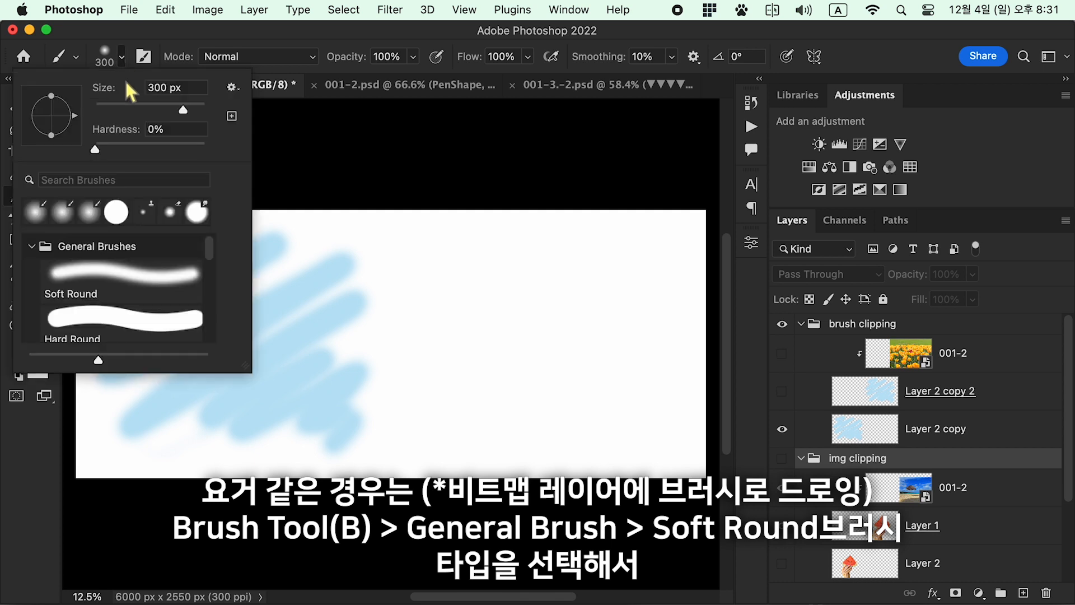
click(103, 271)
click(107, 34)
Try painting a dark zigzag stroke on Layer 2 copy beside the blue strokes, and undo it.
click(955, 437)
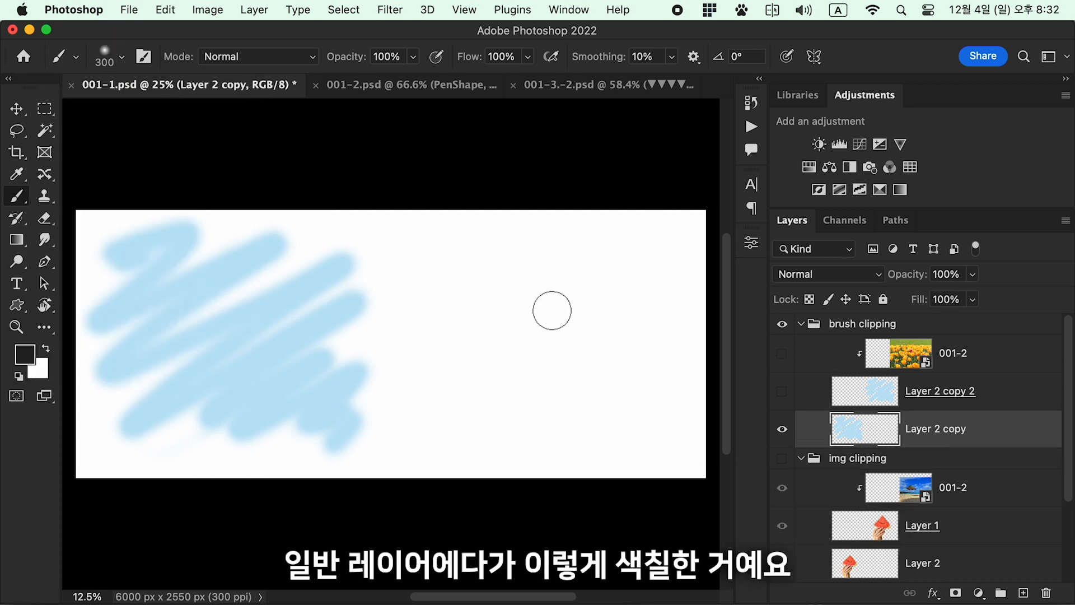
drag(450, 263, 457, 355)
mouse_move(536, 298)
mouse_down()
mouse_move(490, 391)
mouse_move(587, 348)
mouse_move(576, 437)
mouse_up()
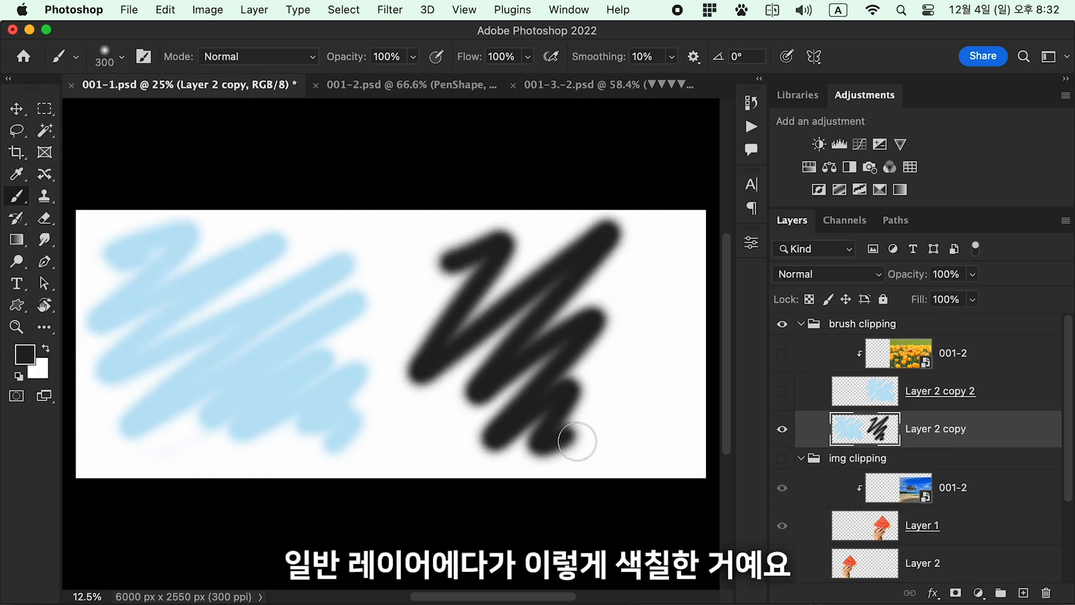
key(super+z)
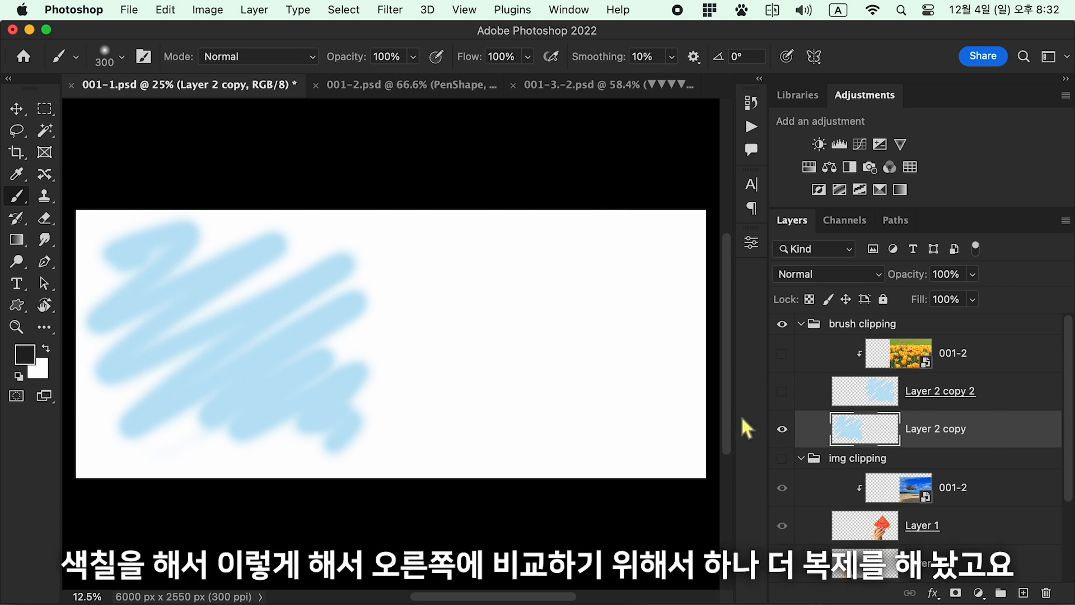
Show Layer 2 copy 2, release the clipping of the tulip layer 001-2 above it, and make the tulip image visible.
click(782, 391)
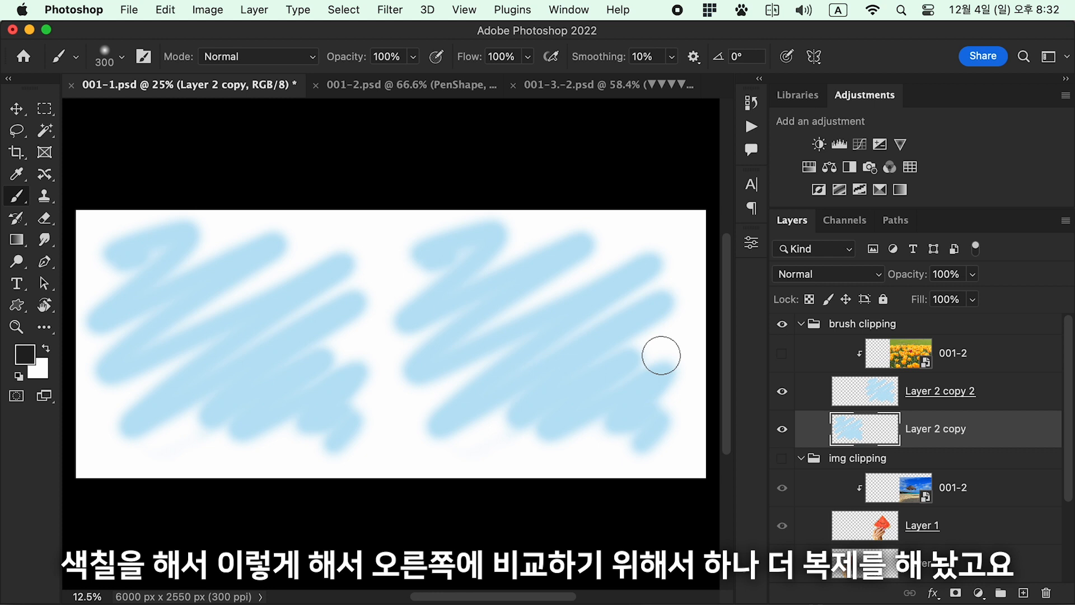
alt+click(937, 372)
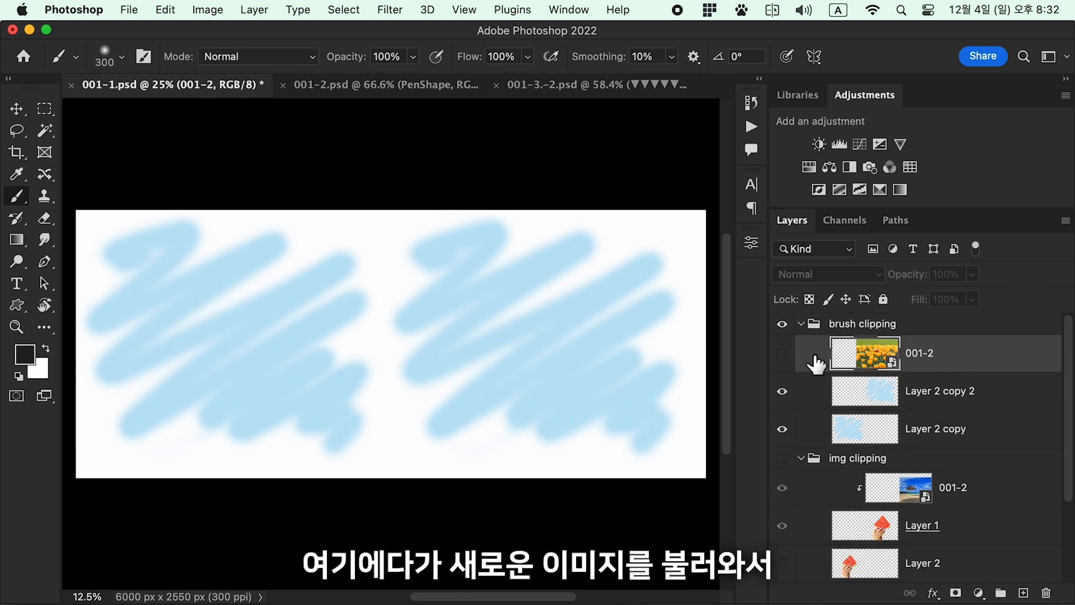
click(784, 353)
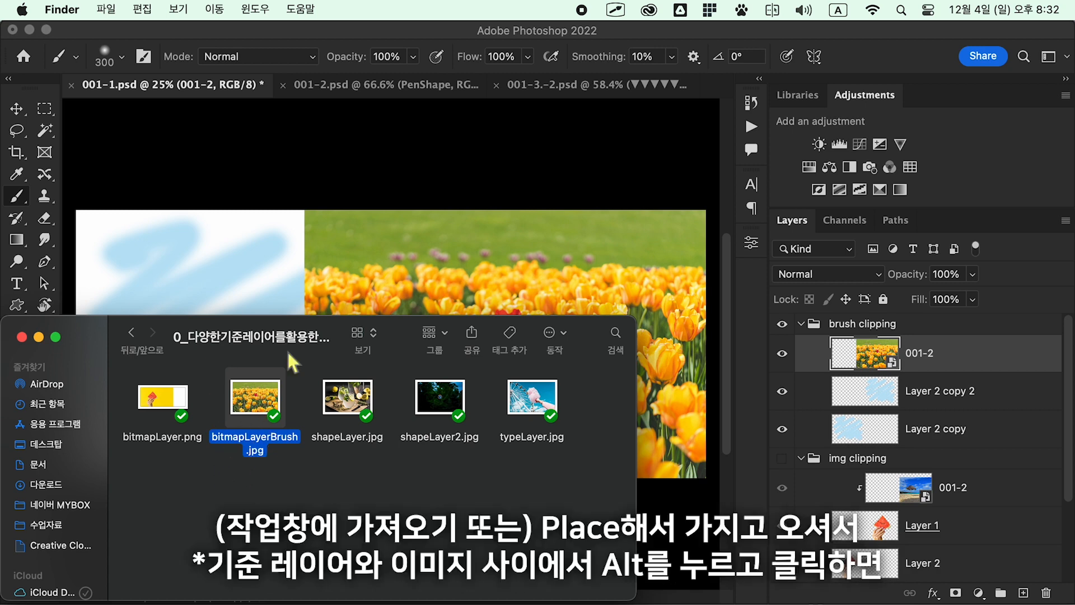
click(446, 283)
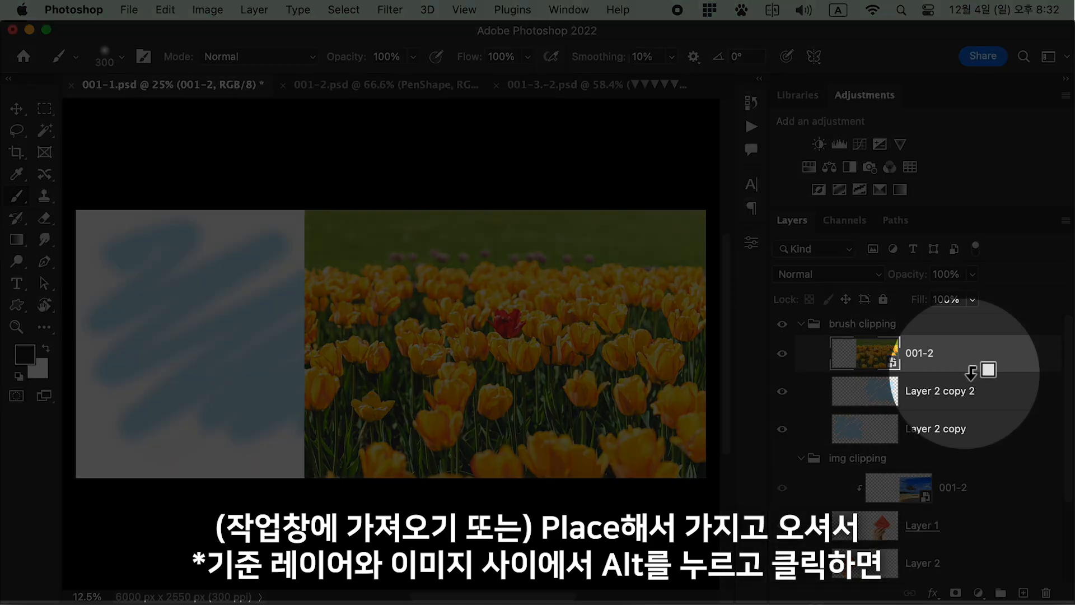
Clip the tulip layer 001-2 to Layer 2 copy 2, and erase horizontal bands across that base layer with a 400 px Eraser.
alt+click(974, 372)
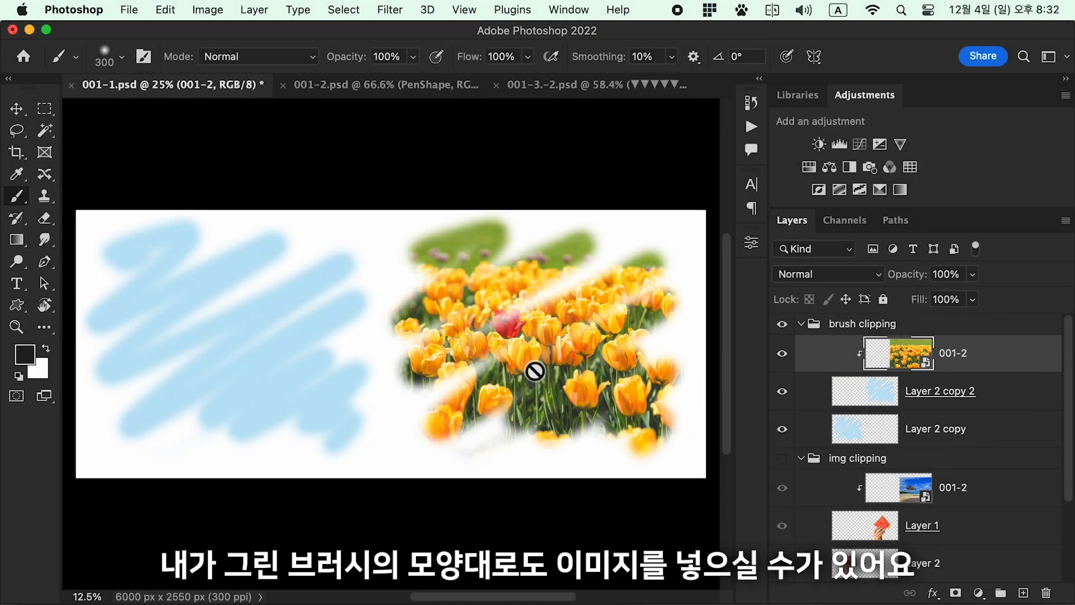
click(995, 401)
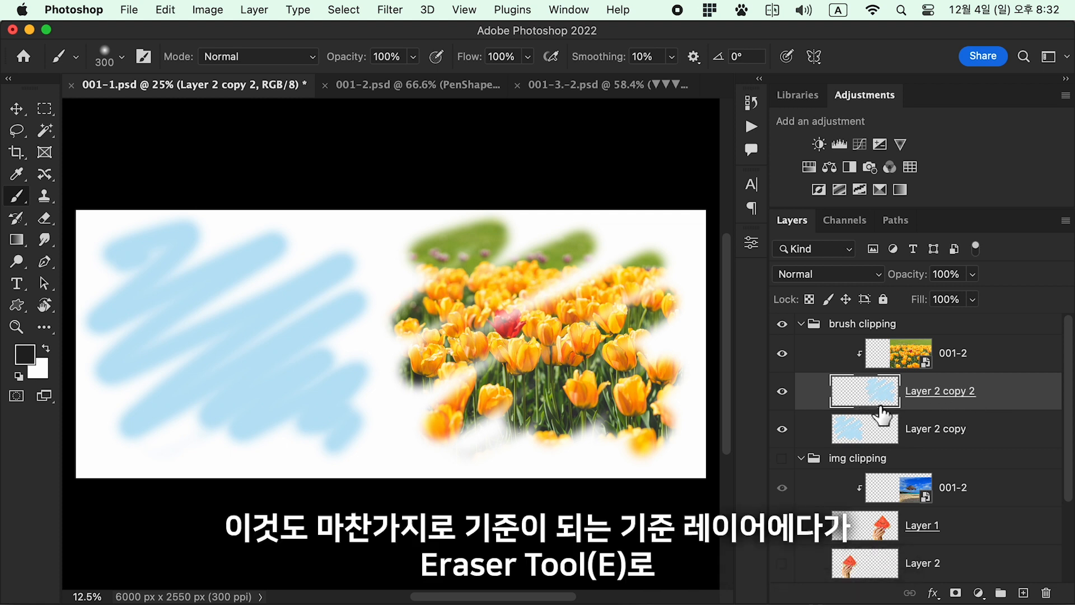
click(45, 218)
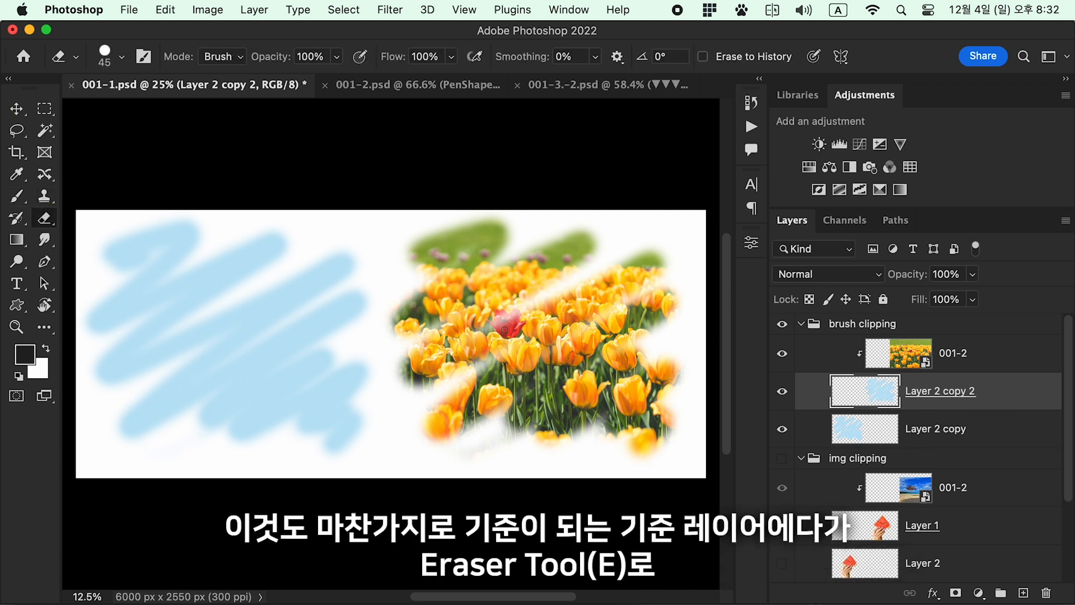
key(bracketright)
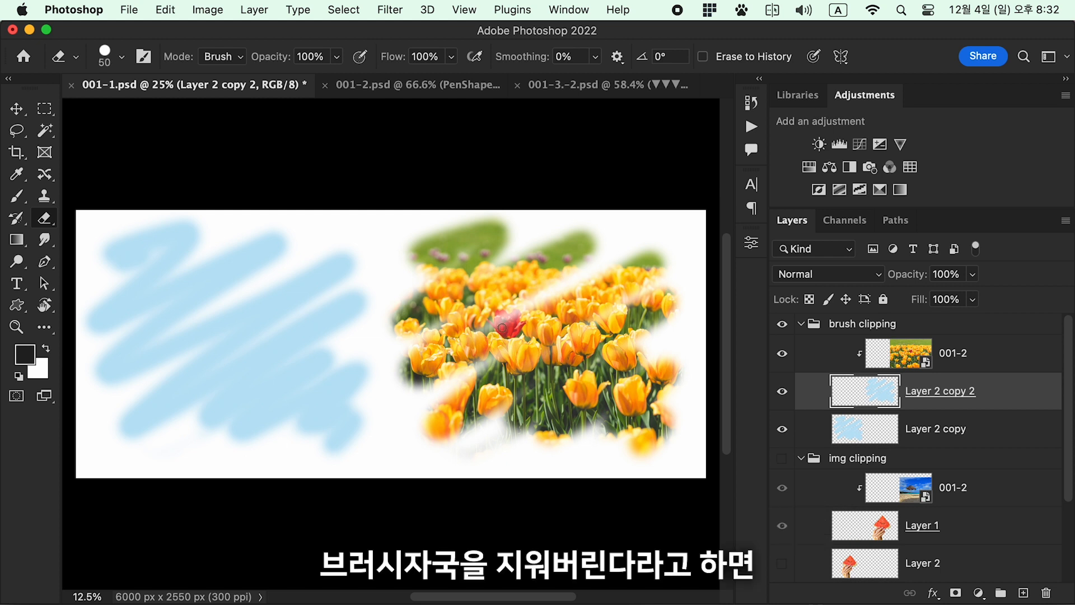
mouse_move(401, 317)
mouse_down()
mouse_move(605, 312)
mouse_move(697, 341)
mouse_up()
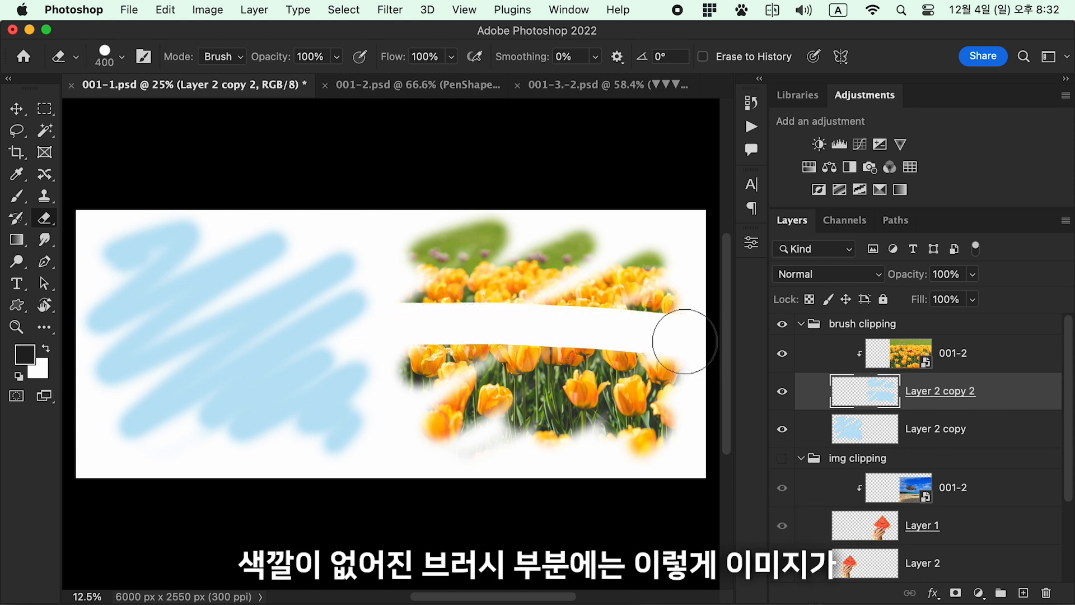
drag(391, 384, 711, 391)
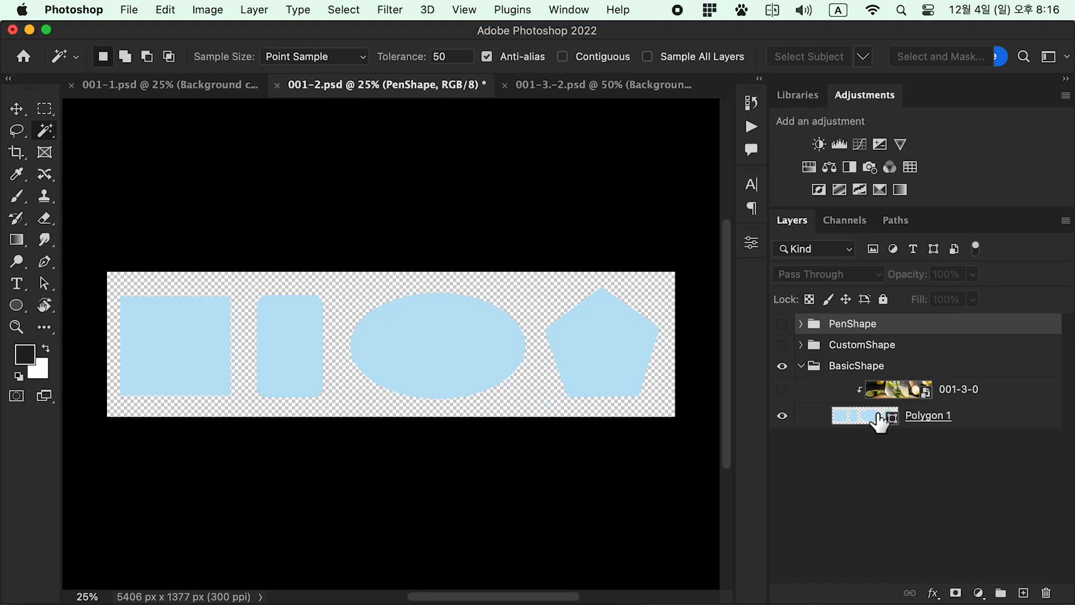
In 001-2.psd, add an empty layer below the BasicShape group and hide Polygon 1.
click(879, 421)
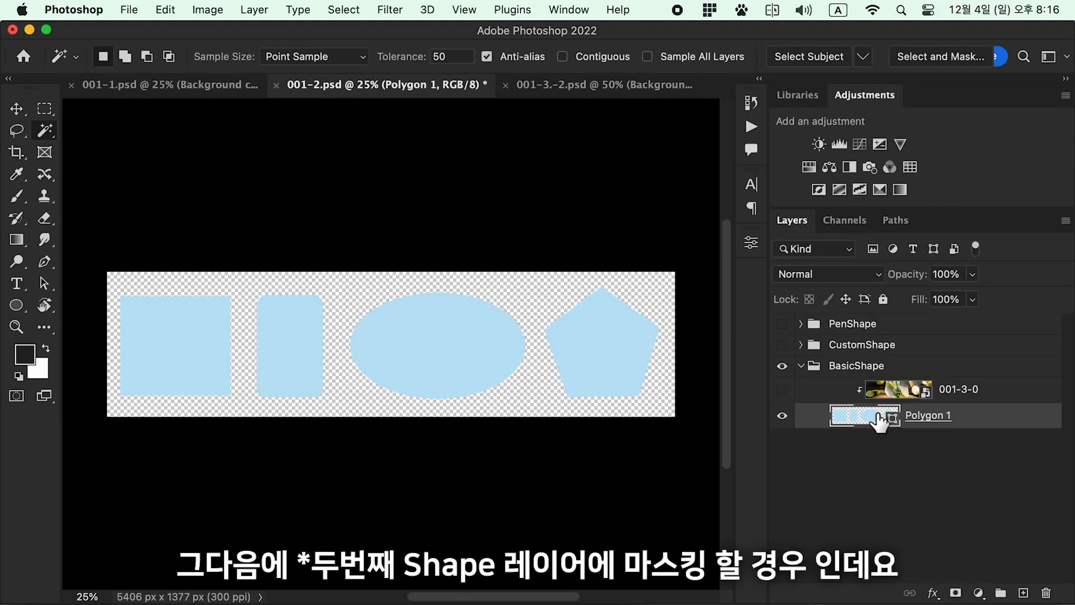
click(18, 309)
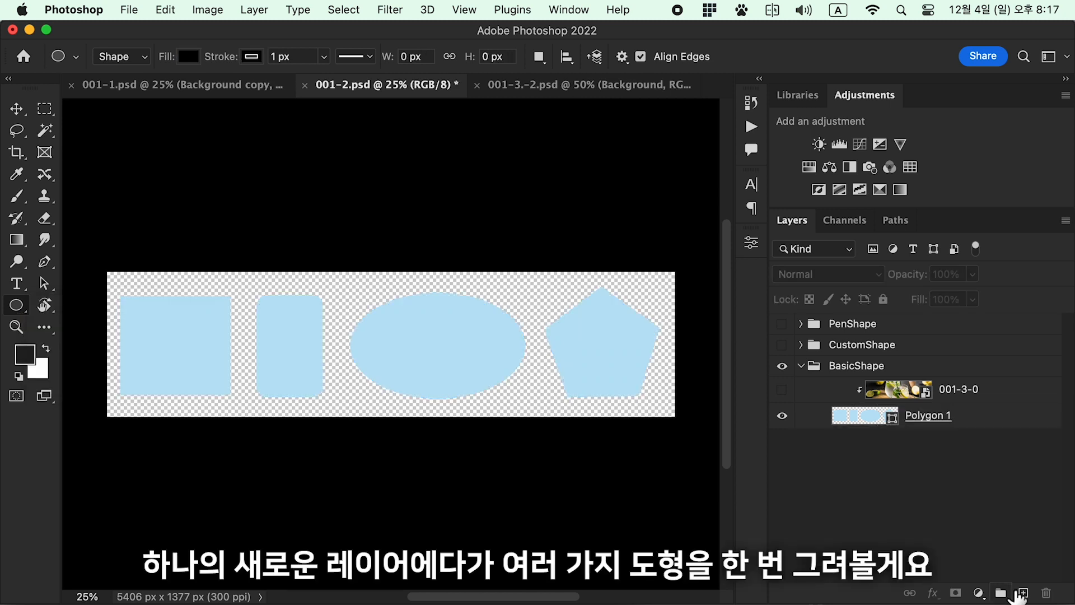
click(1023, 593)
drag(941, 323, 917, 485)
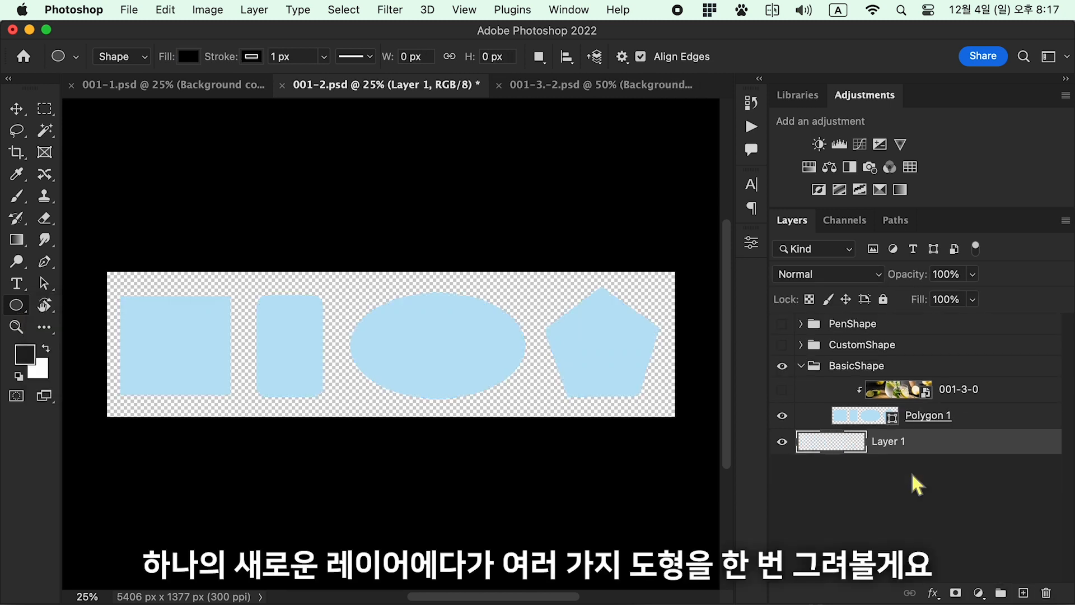
click(782, 415)
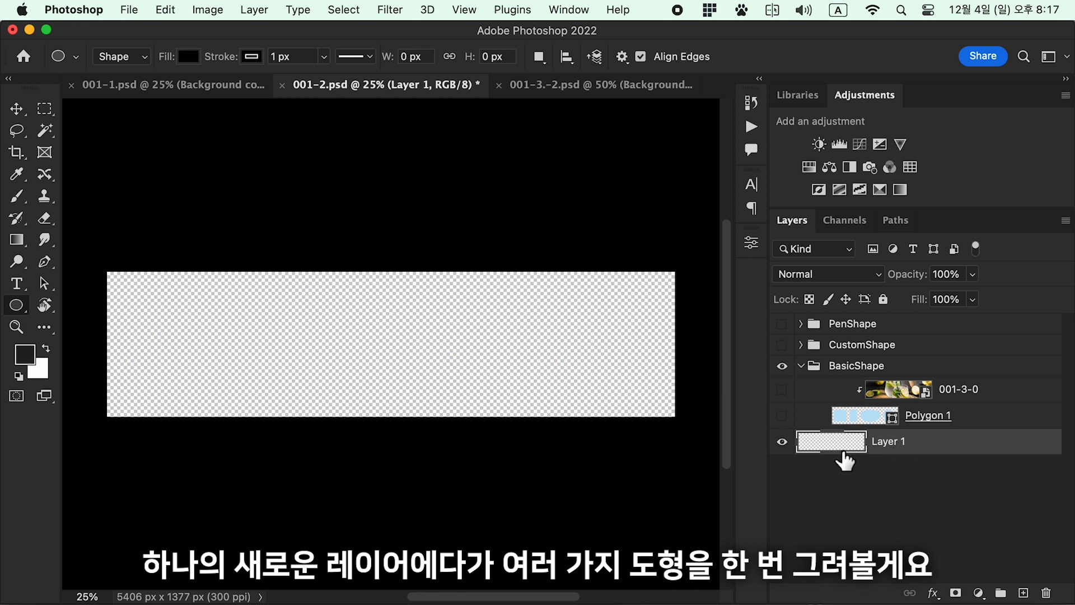
Draw a black rectangle about 1080 × 1087 px on the empty layer near the canvas's left end.
right_click(17, 304)
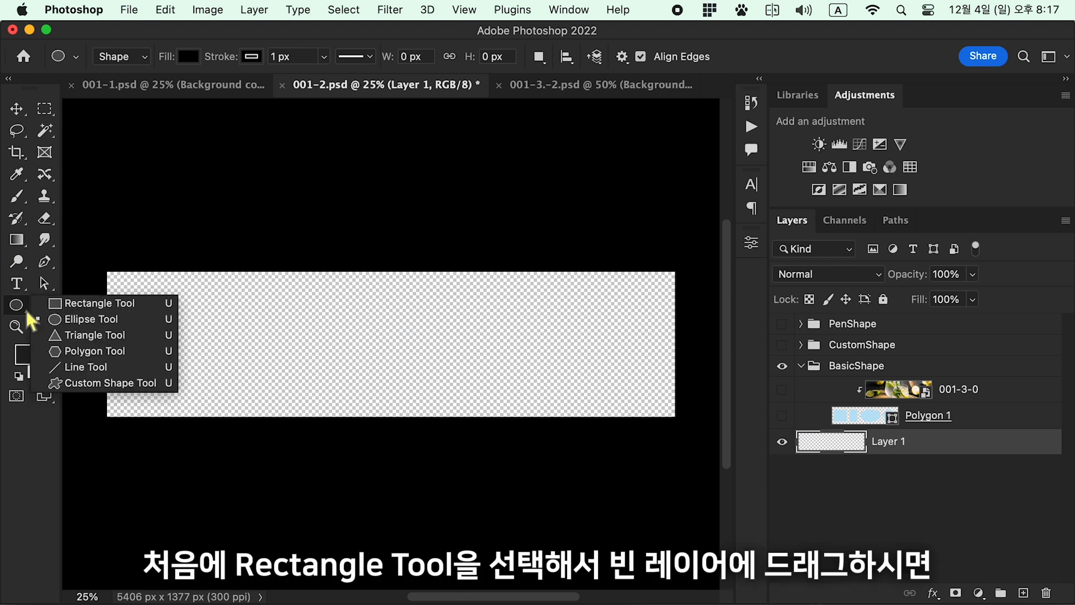
click(79, 301)
drag(130, 287, 242, 400)
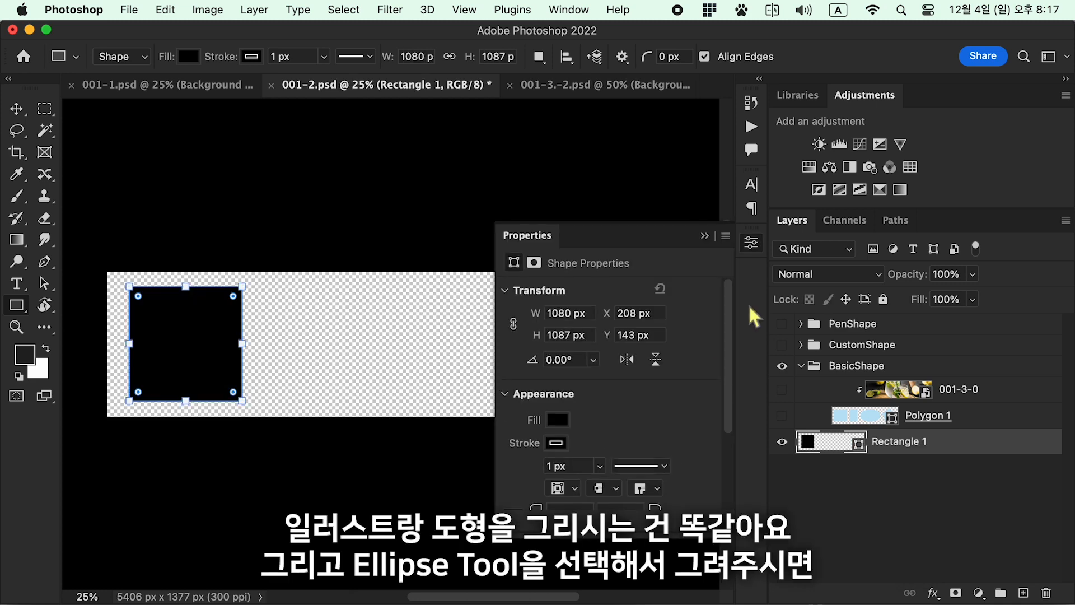
click(704, 235)
Draw a black circle about 1120 px in diameter beside the square using the Ellipse Tool's New Layer mode.
right_click(18, 310)
click(84, 319)
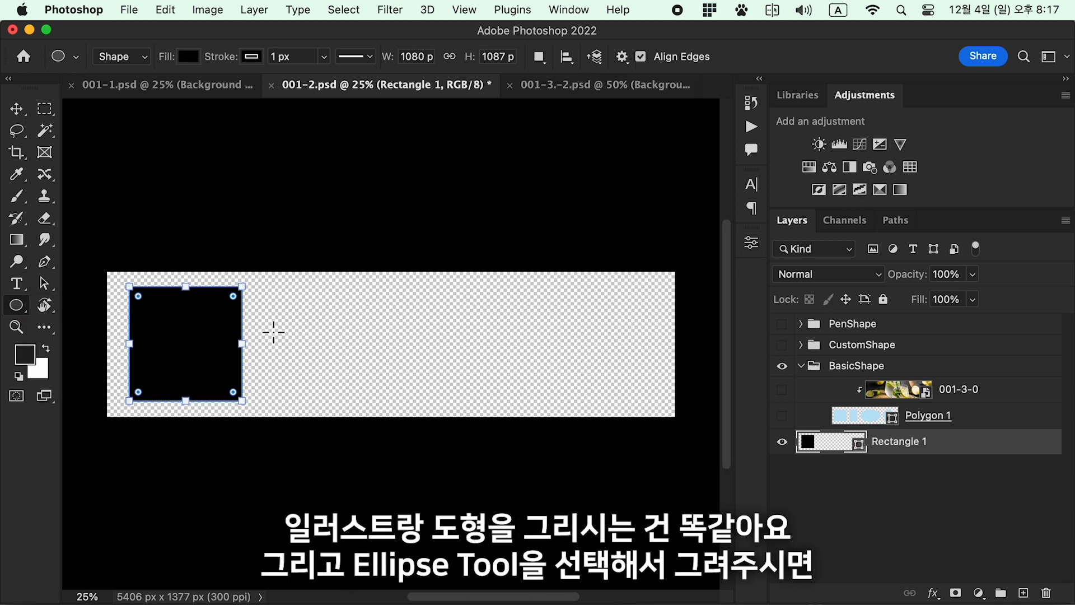
drag(271, 287, 388, 403)
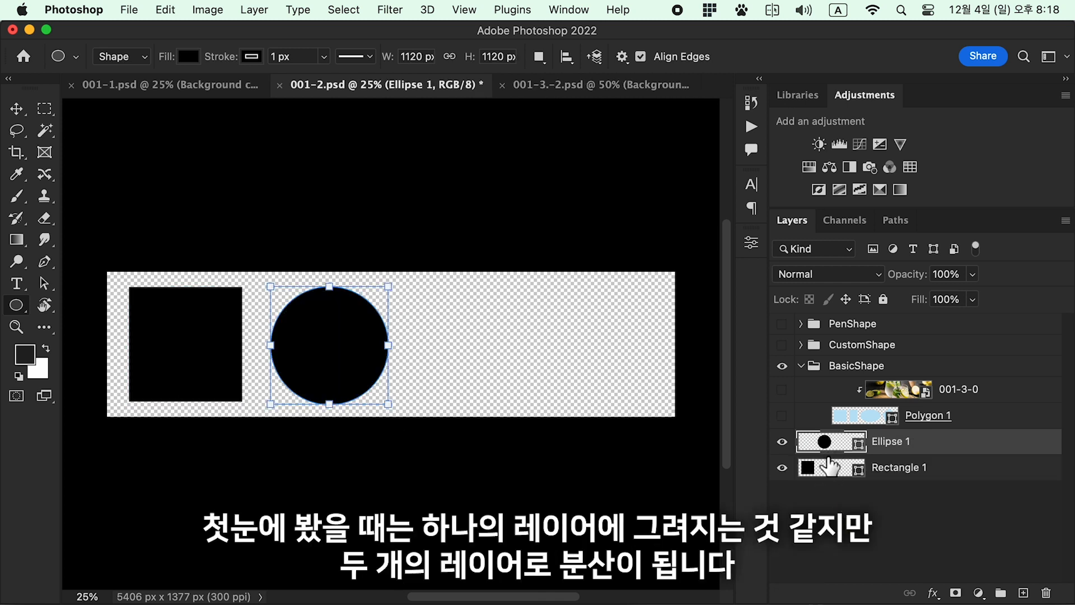
Select the Ellipse 1 and Rectangle 1 layers together, look up the Merge Shapes command, and undo the circle.
shift+click(896, 473)
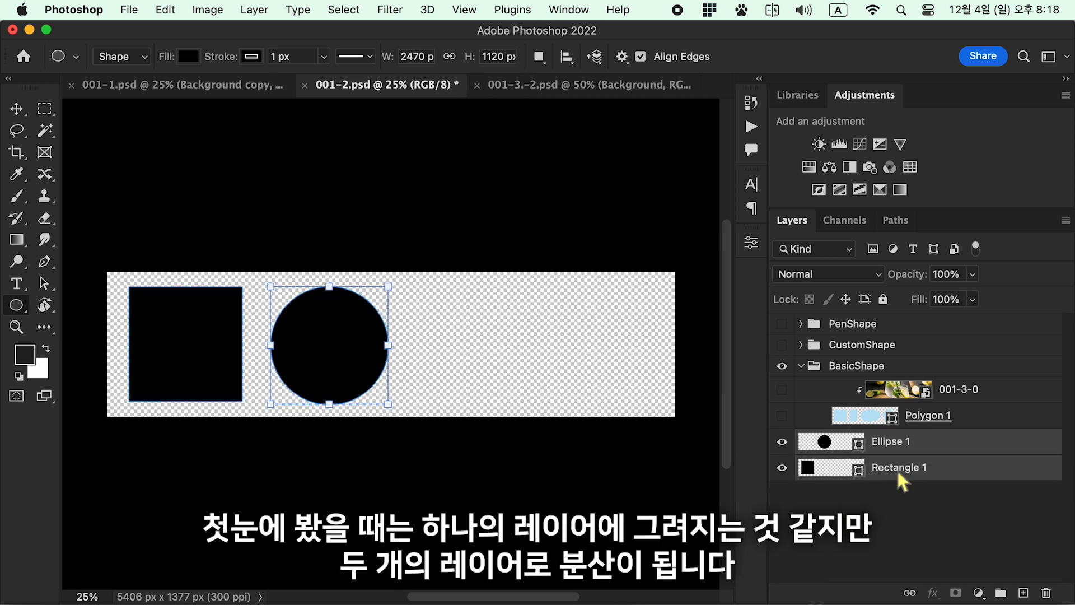
right_click(901, 479)
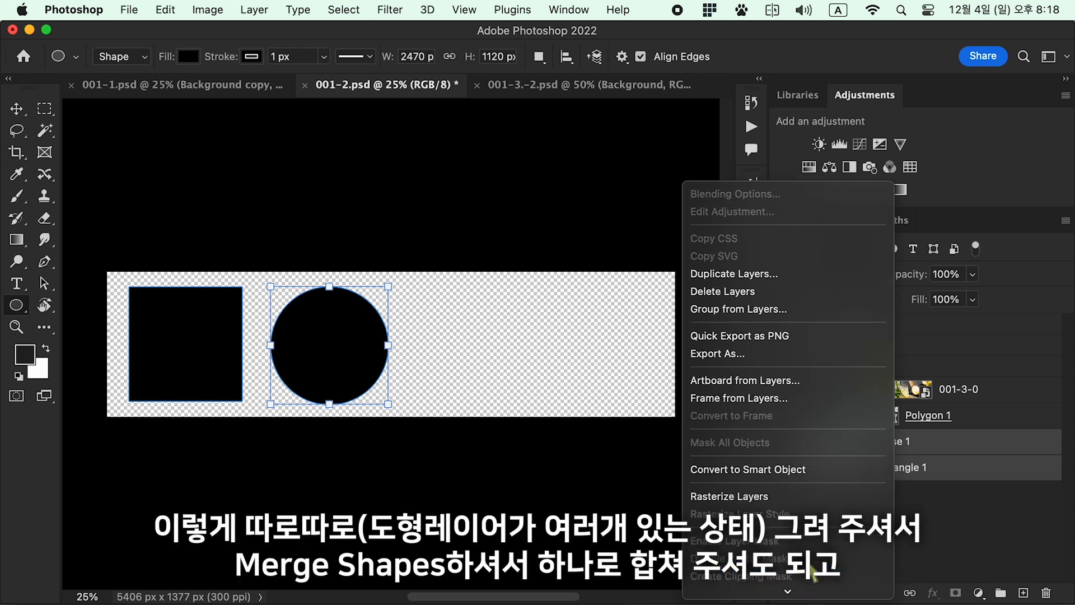
mouse_move(792, 593)
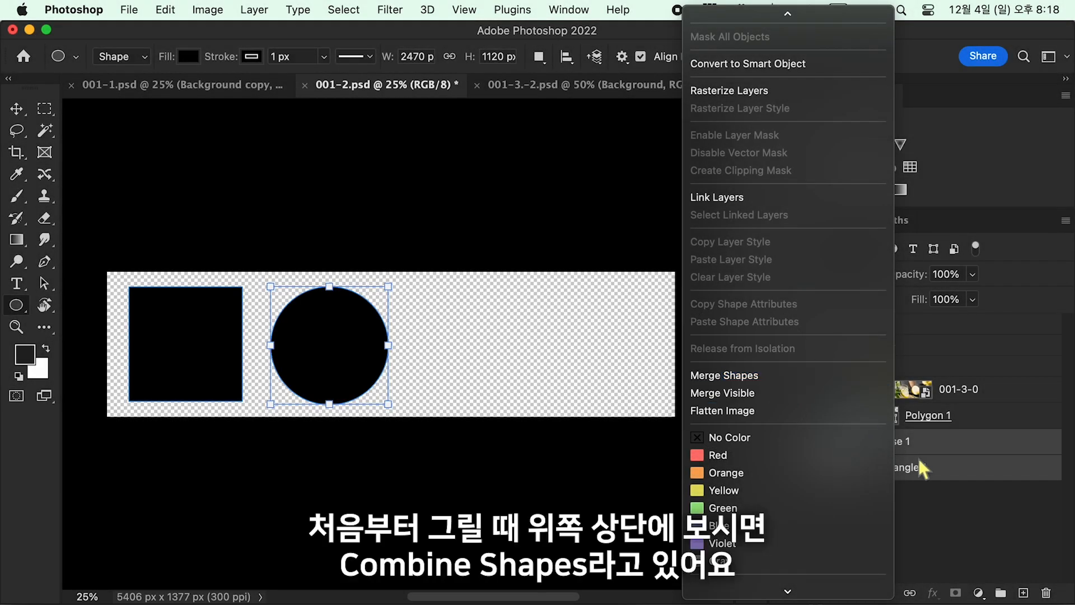
click(943, 473)
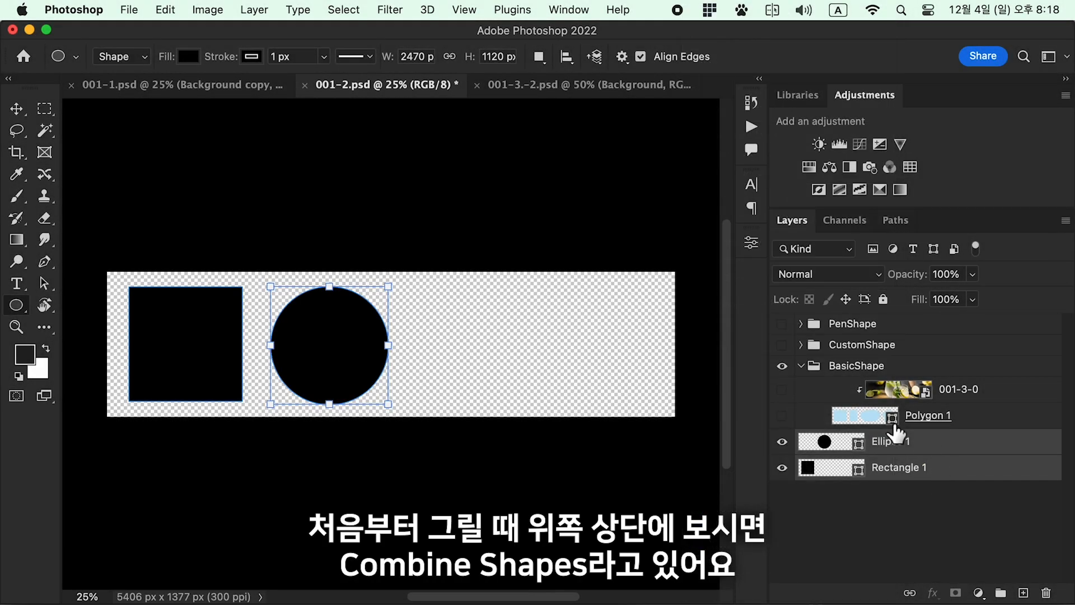
key(super+z)
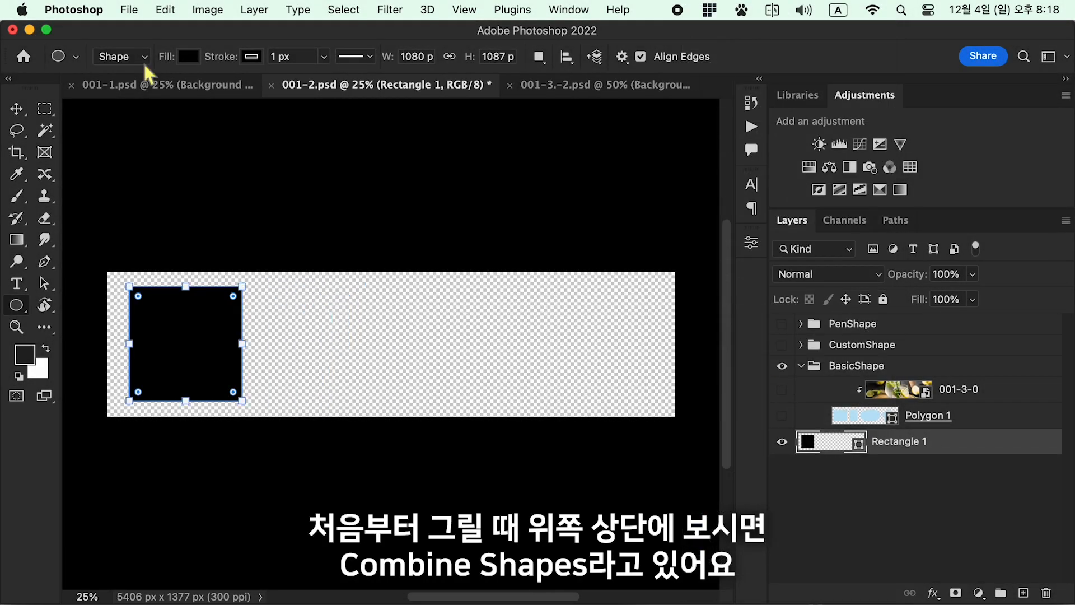
Switch the shape path operation to Combine Shapes and back to New Layer.
click(540, 58)
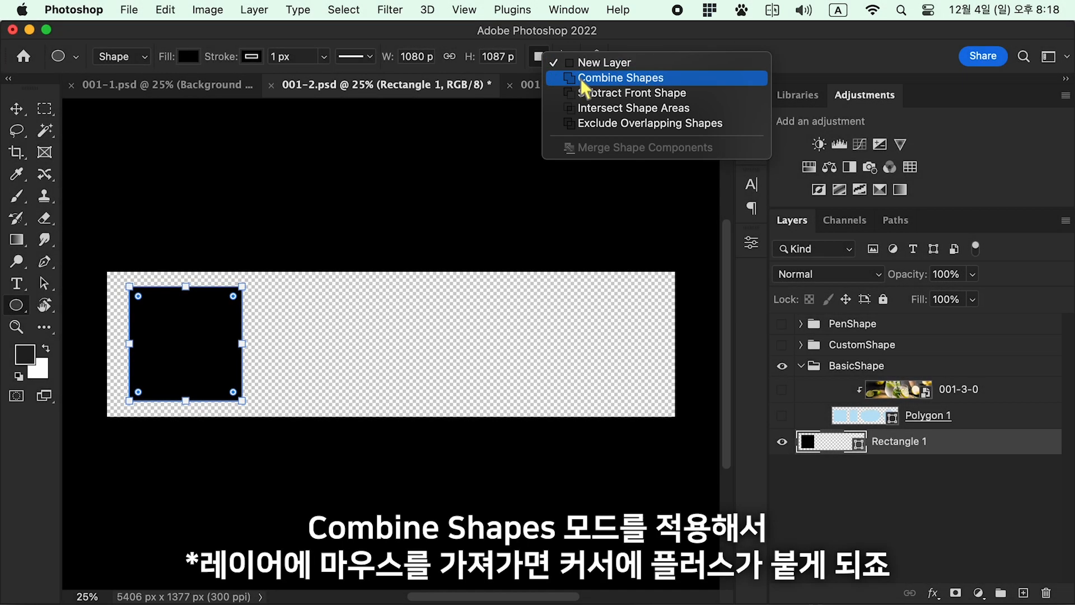
click(583, 80)
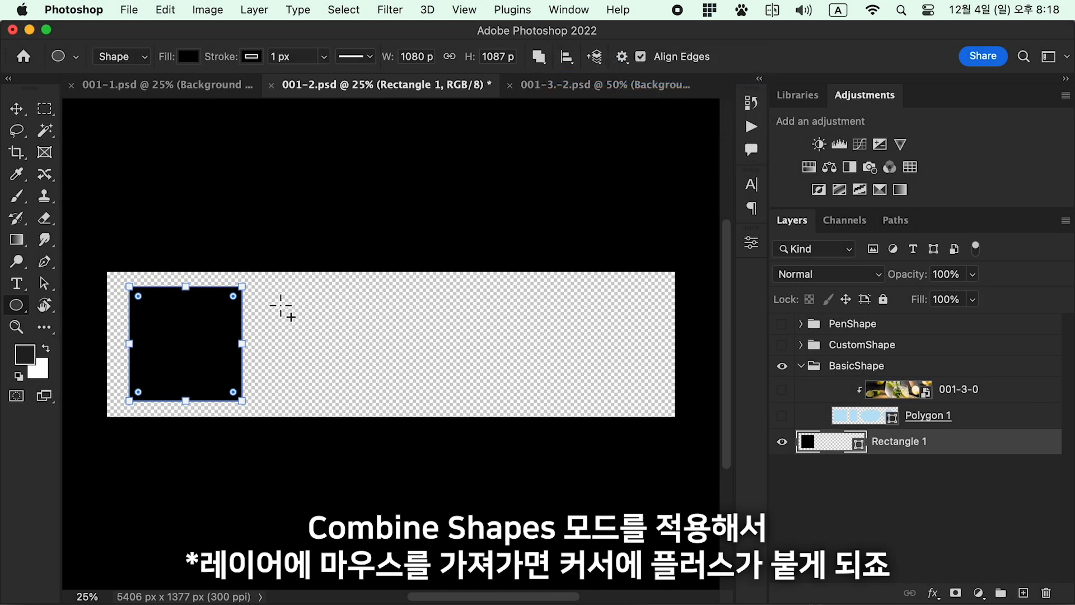
click(539, 56)
click(546, 60)
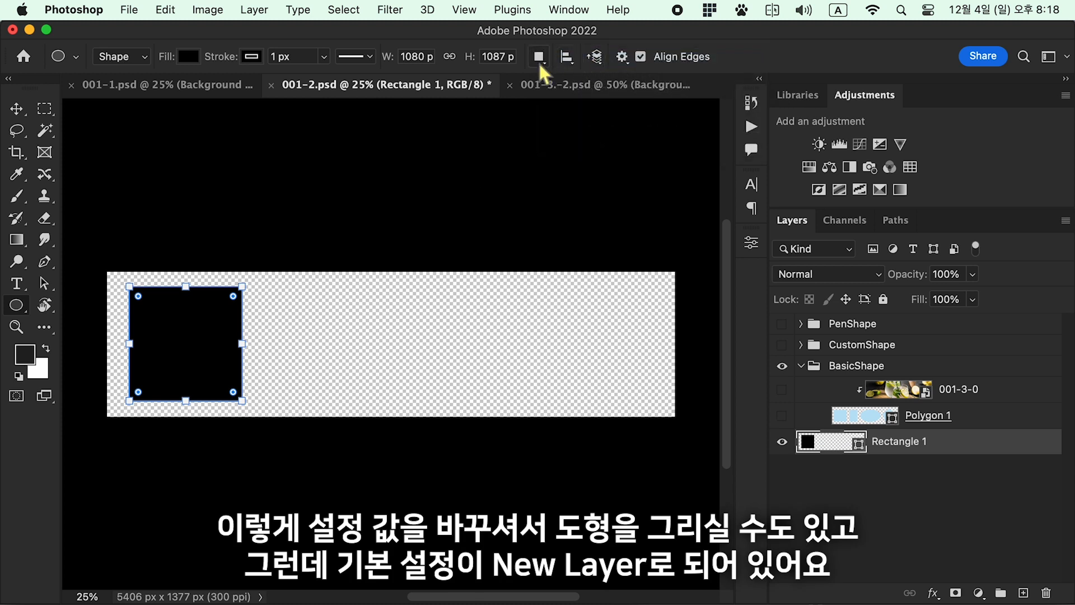
click(539, 61)
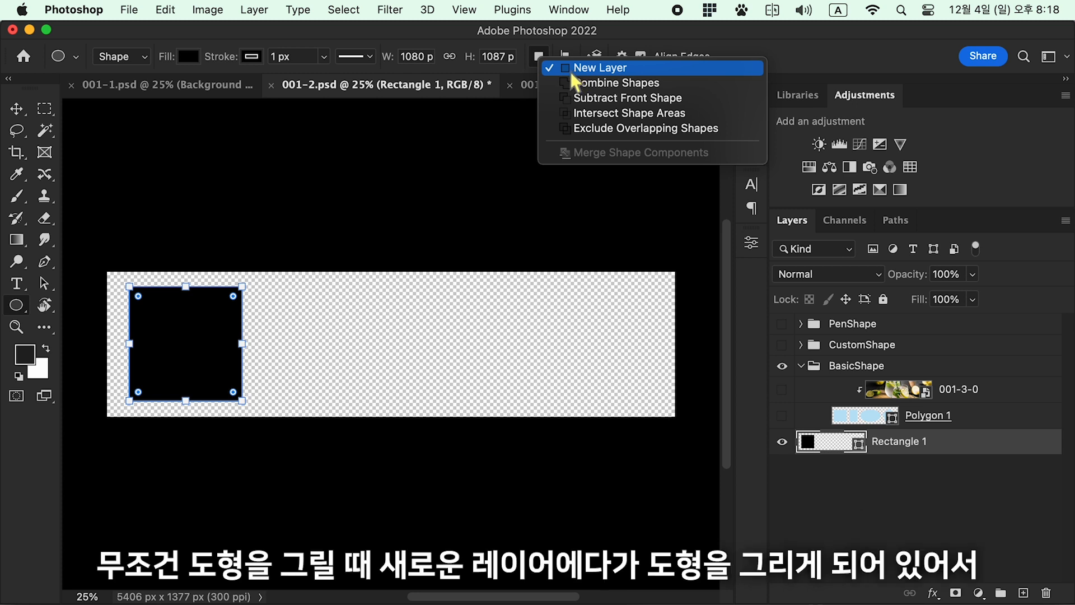
click(539, 55)
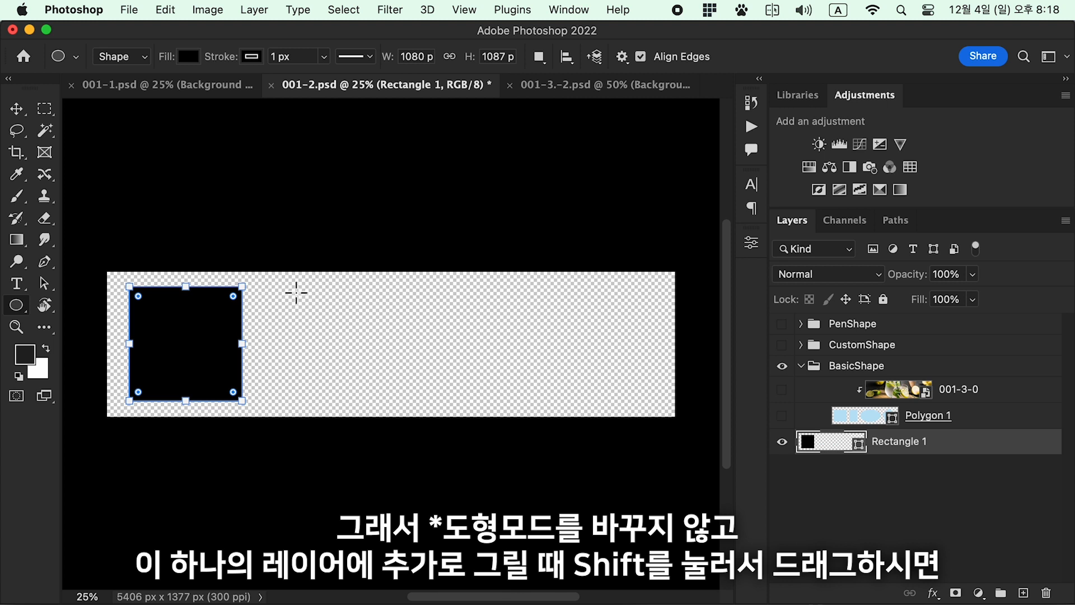
Add a circle about 1071 px in diameter and a triangle about 1088 × 942 px to the Rectangle 1 shape layer.
drag(270, 287, 387, 408)
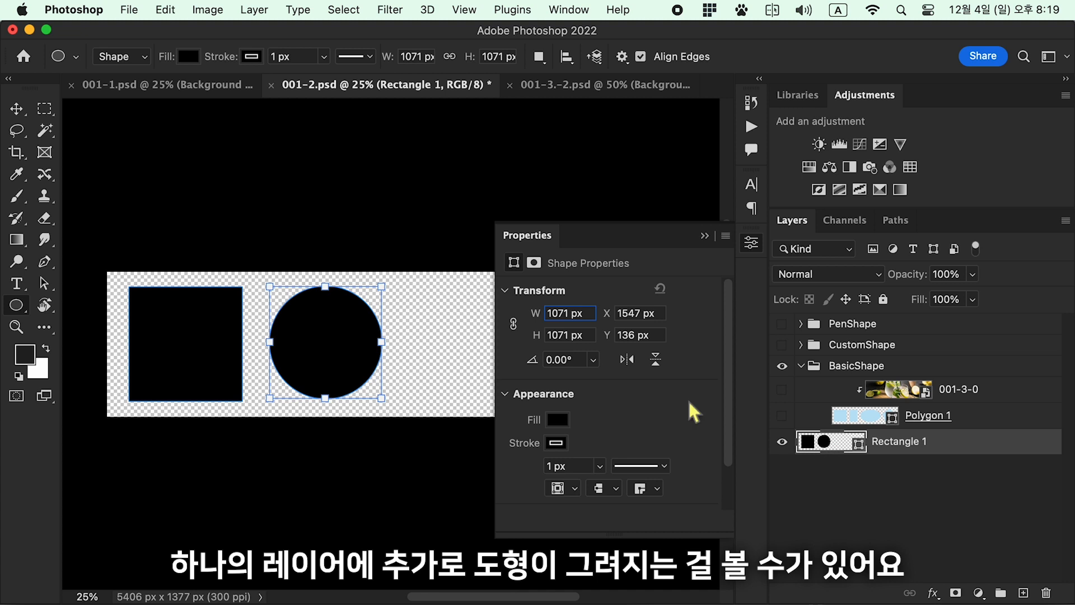
right_click(19, 307)
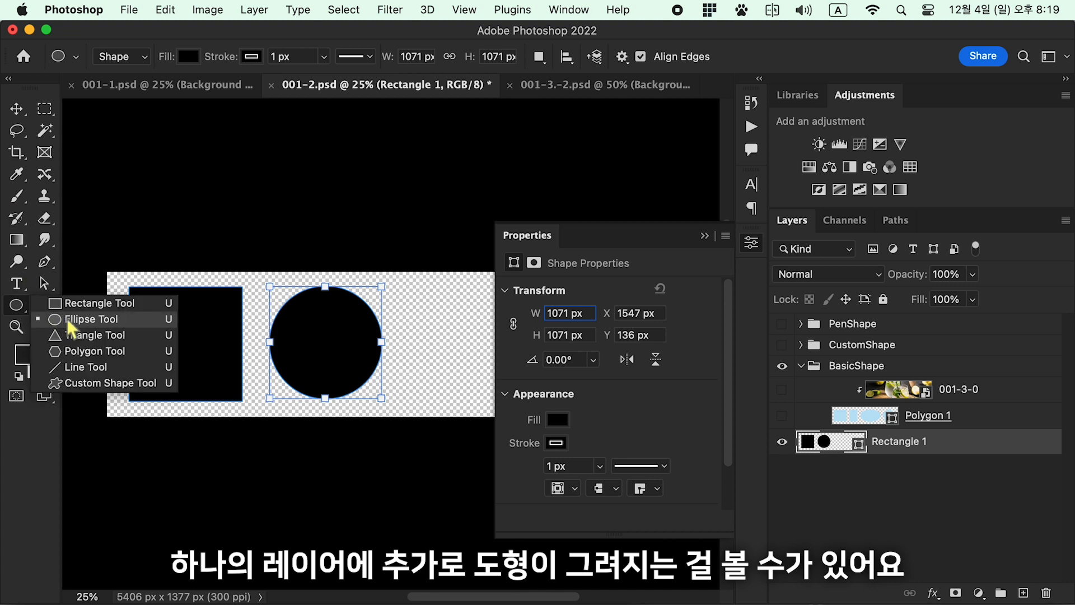
click(84, 336)
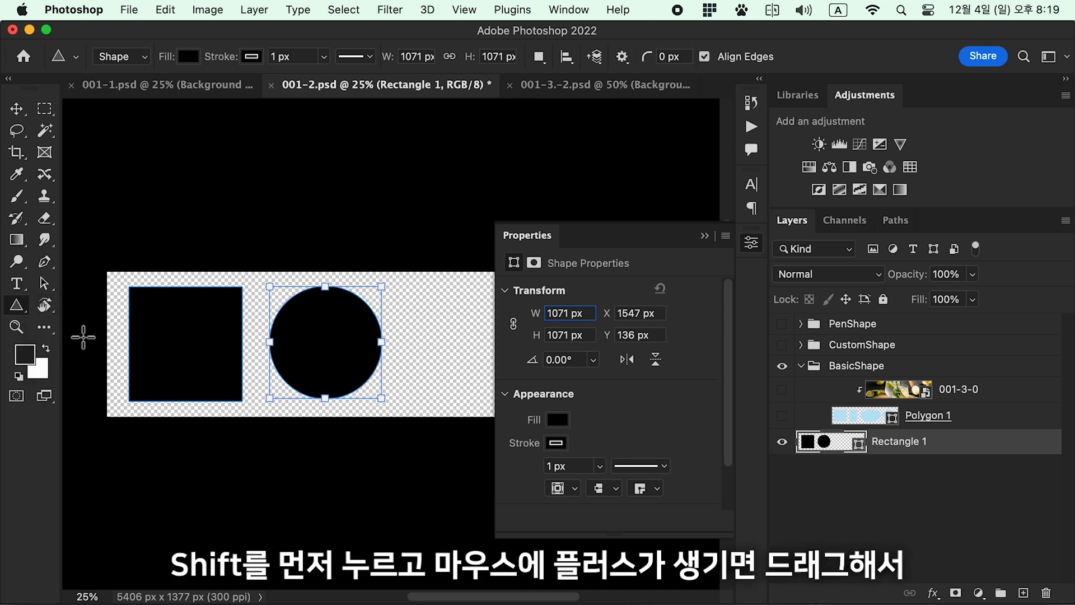
click(705, 237)
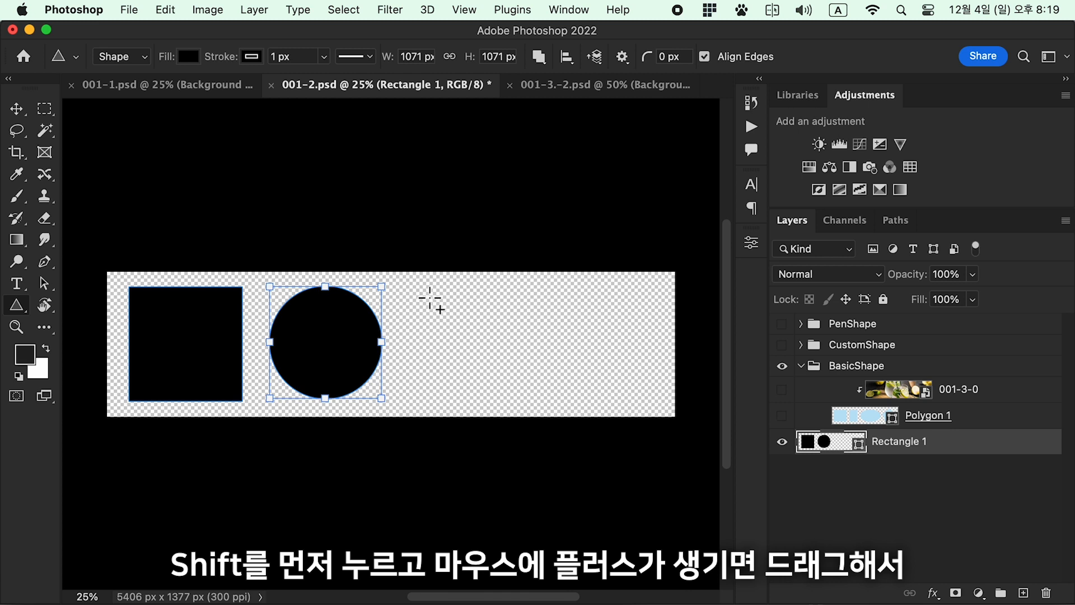
drag(421, 296, 555, 428)
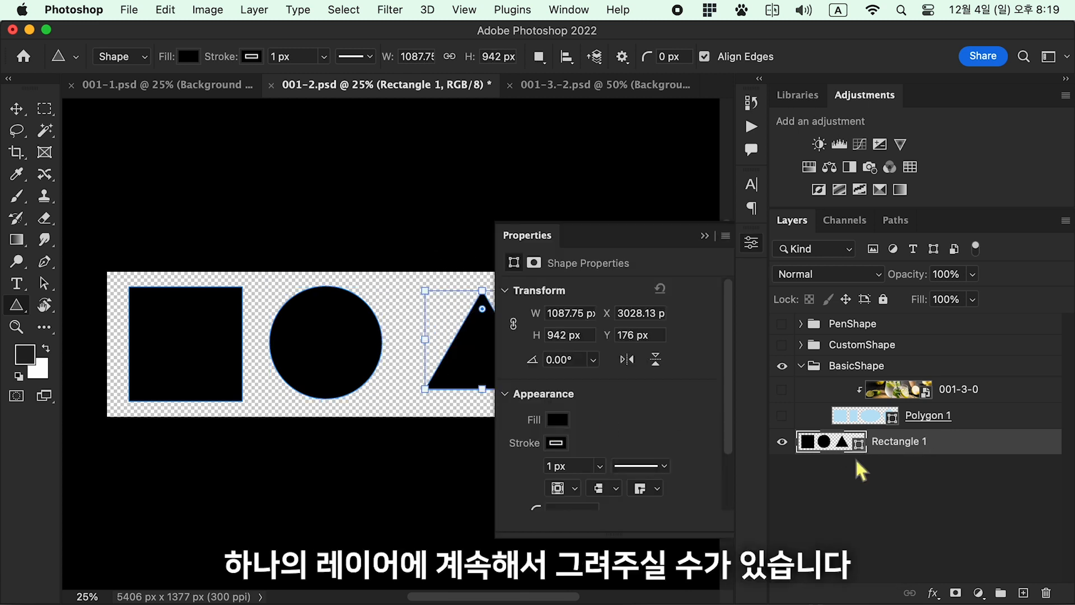
click(705, 236)
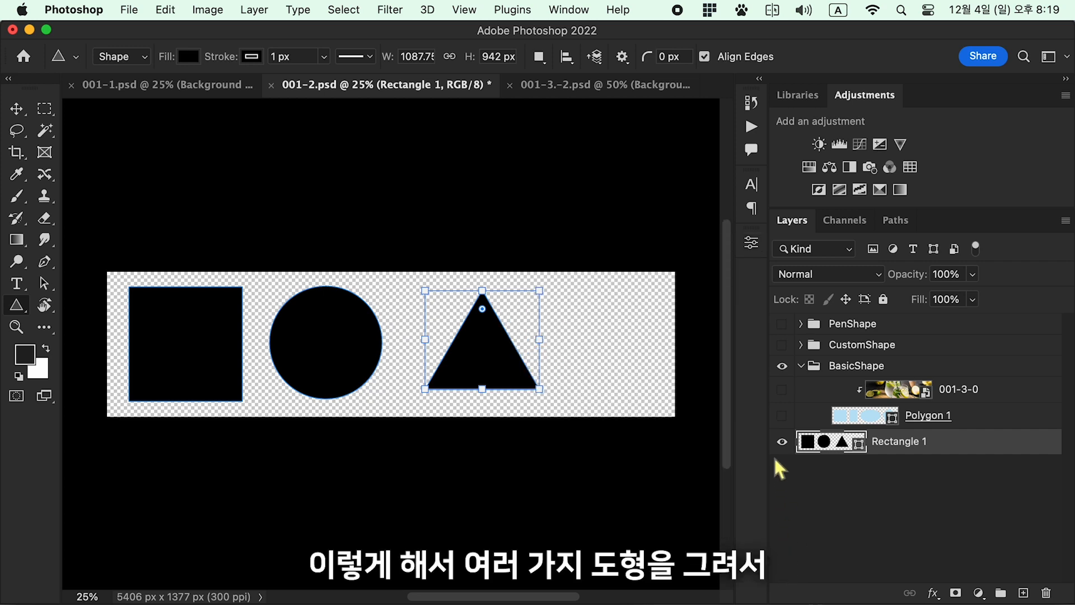
Show Polygon 1 and the lemon image 001-3-0 instead of Rectangle 1, and clip the image to Polygon 1.
click(782, 442)
click(782, 415)
click(782, 390)
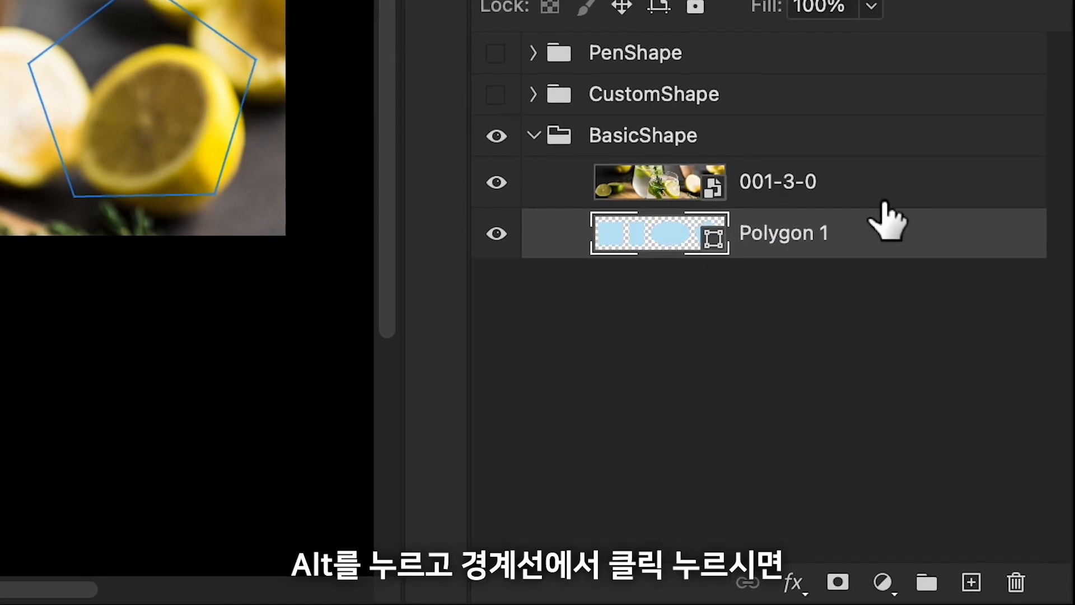
click(884, 200)
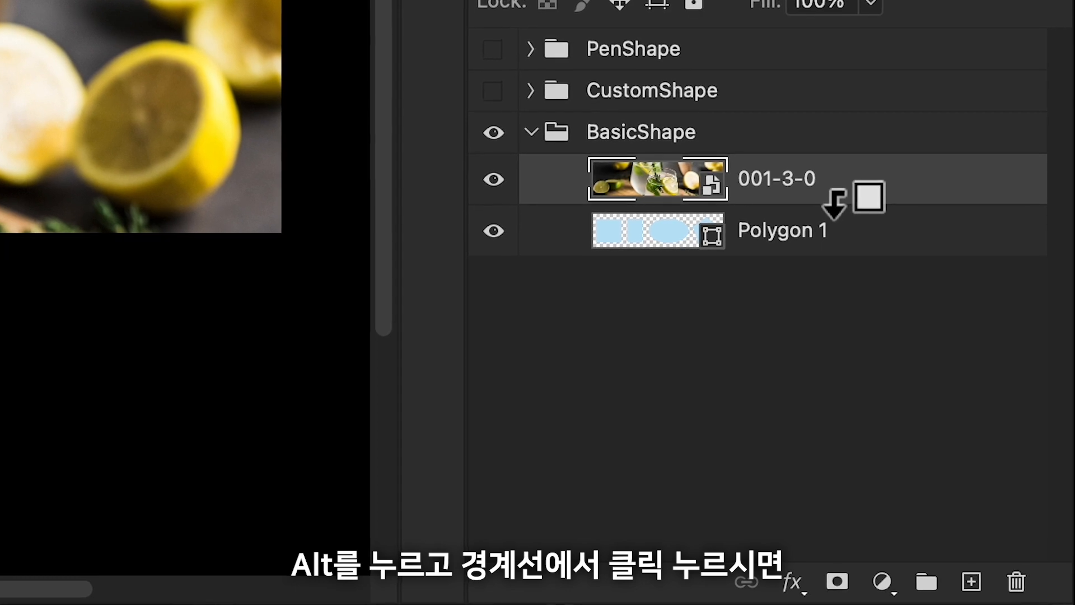
alt+click(835, 204)
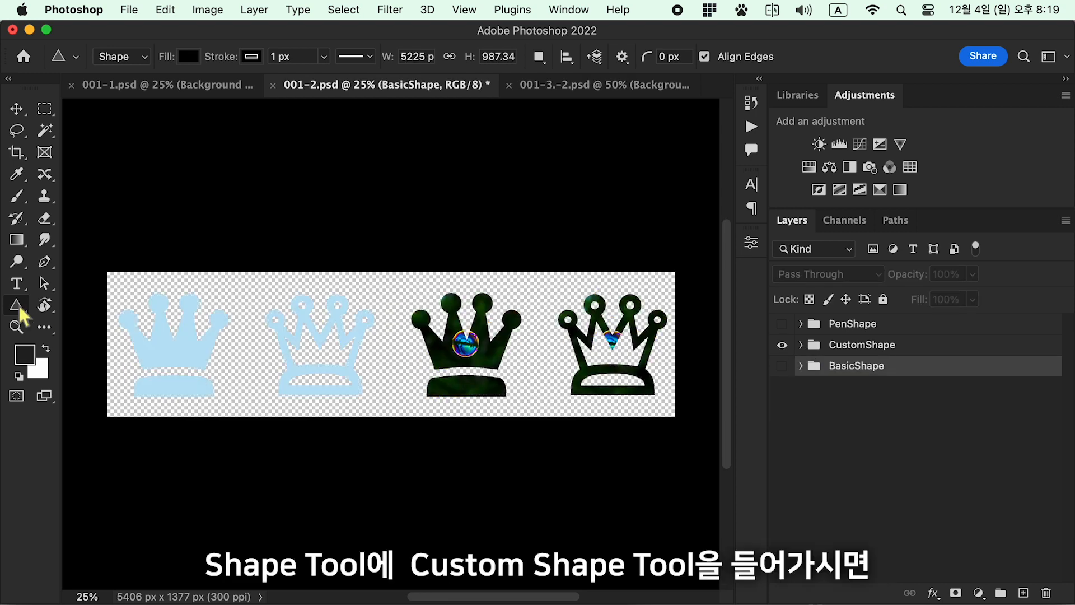
Activate the Custom Shape Tool and browse the Flowers, Boats, Leaf Trees and Wild Animals preset groups.
right_click(17, 306)
click(79, 381)
click(707, 58)
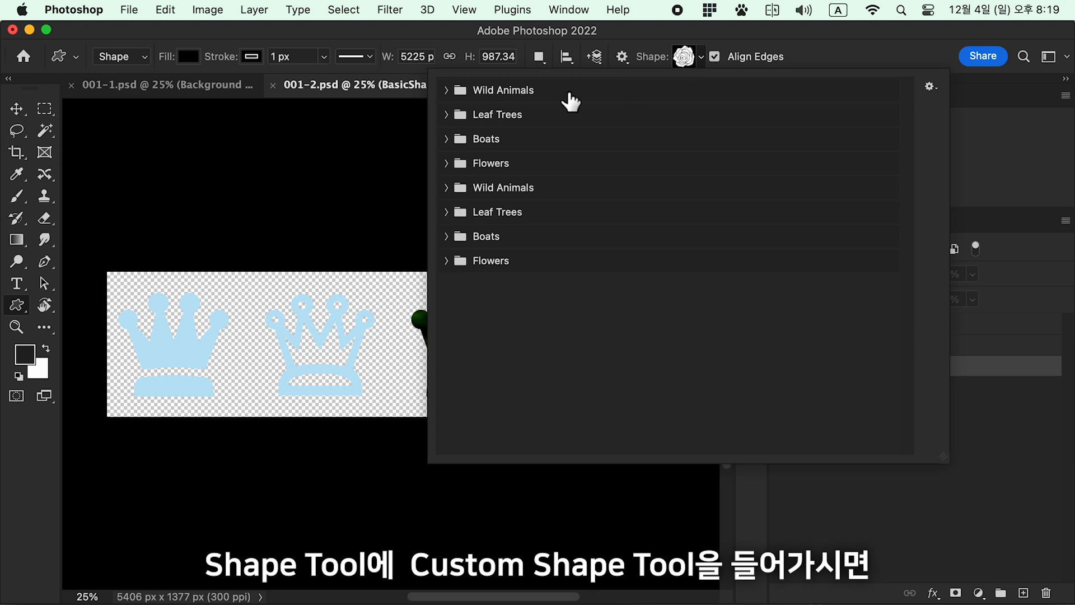
click(448, 163)
click(448, 139)
click(448, 115)
click(448, 90)
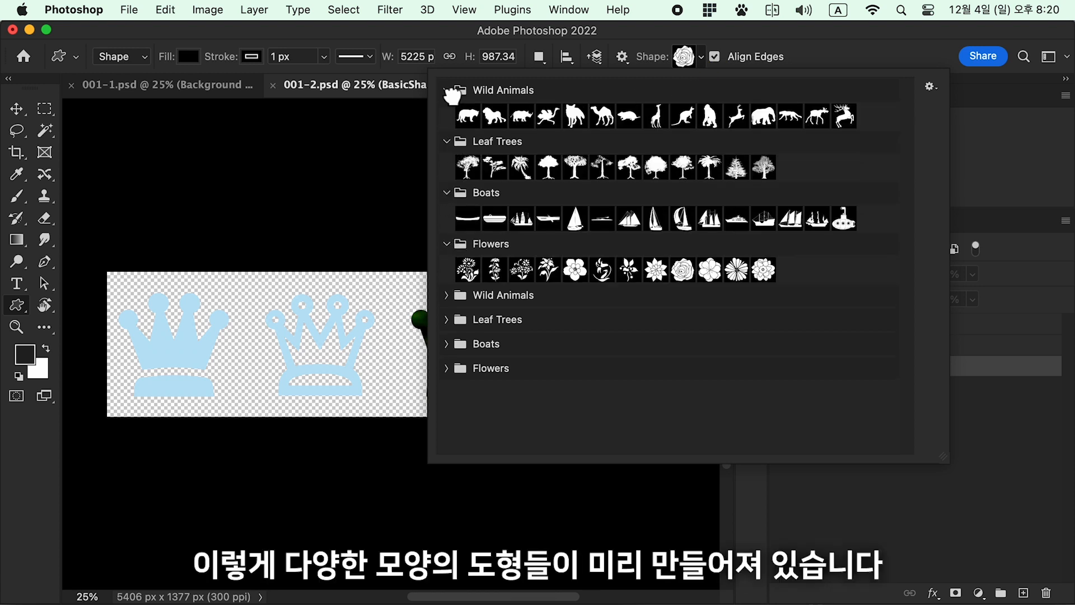
Expand the duplicate Flowers, Boats and Wild Animals groups to examine their custom shapes, and close the shape picker.
click(448, 367)
click(446, 343)
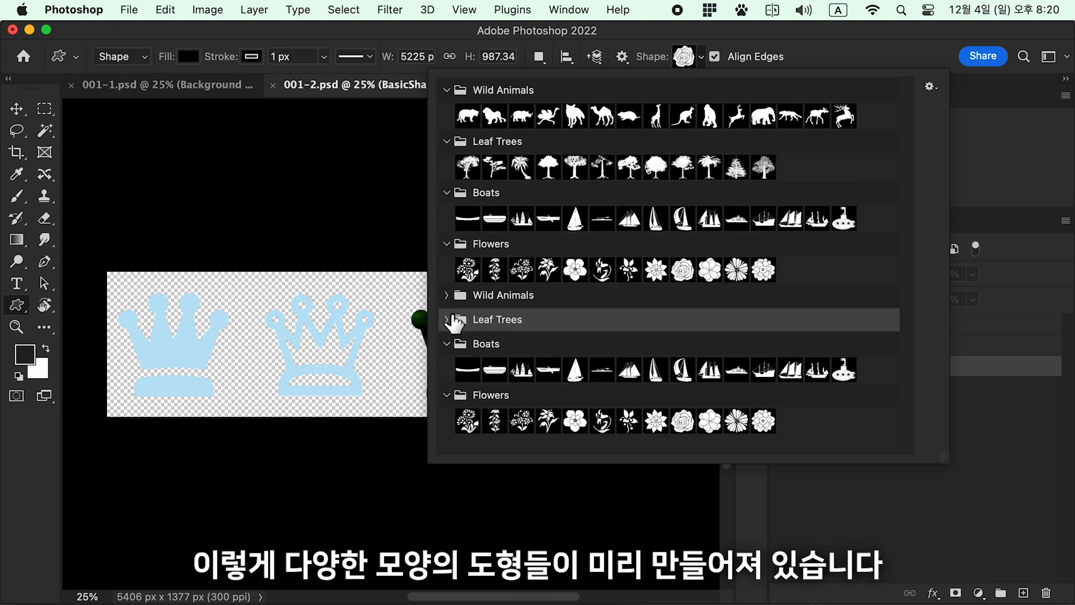
click(446, 295)
scroll(656, 386, down, 1)
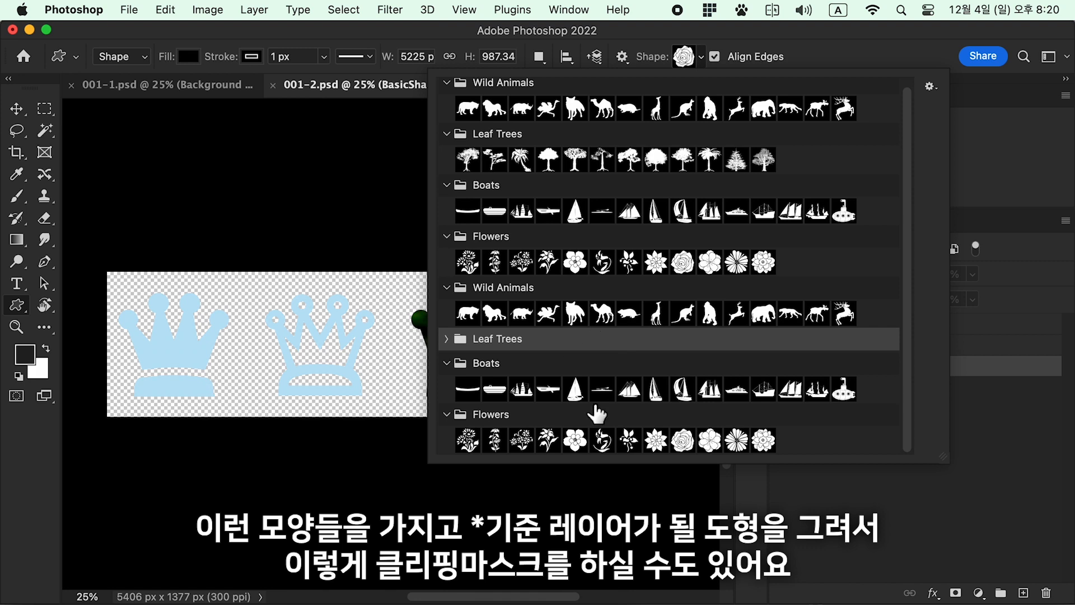
click(706, 57)
Expand the CustomShape layer group and select its Shape 2 crown layer.
click(800, 345)
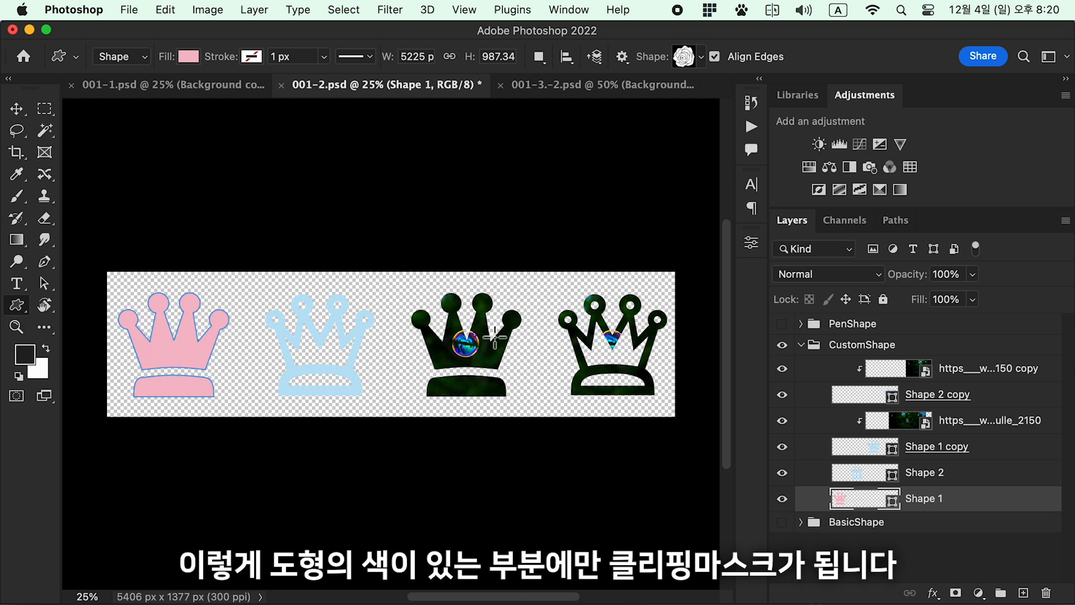
click(801, 472)
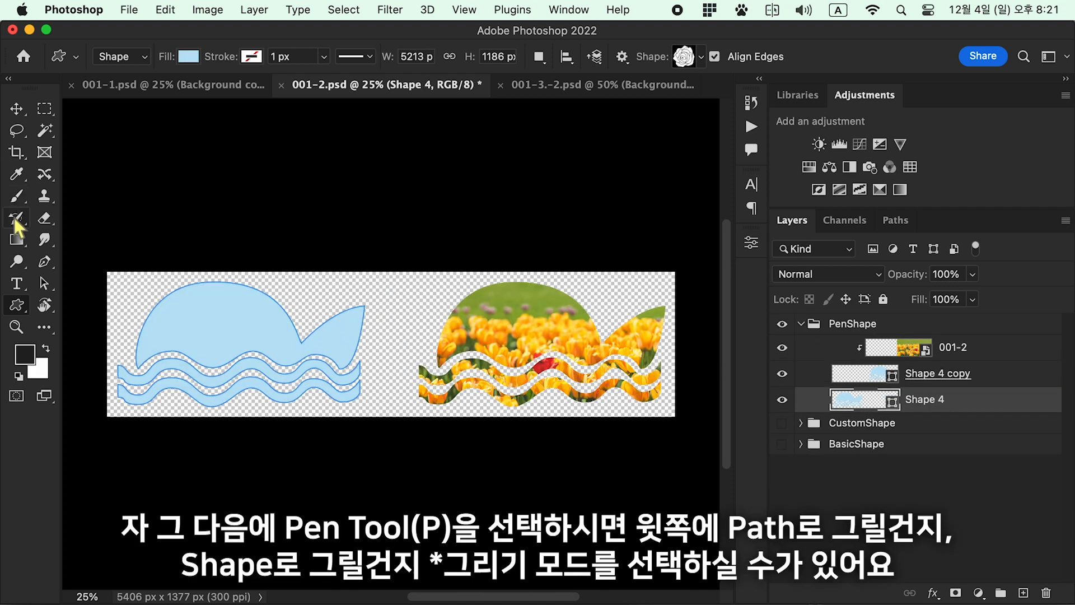
Activate the Pen tool, switch its drawing mode to Path, and set it back to Shape.
key(p)
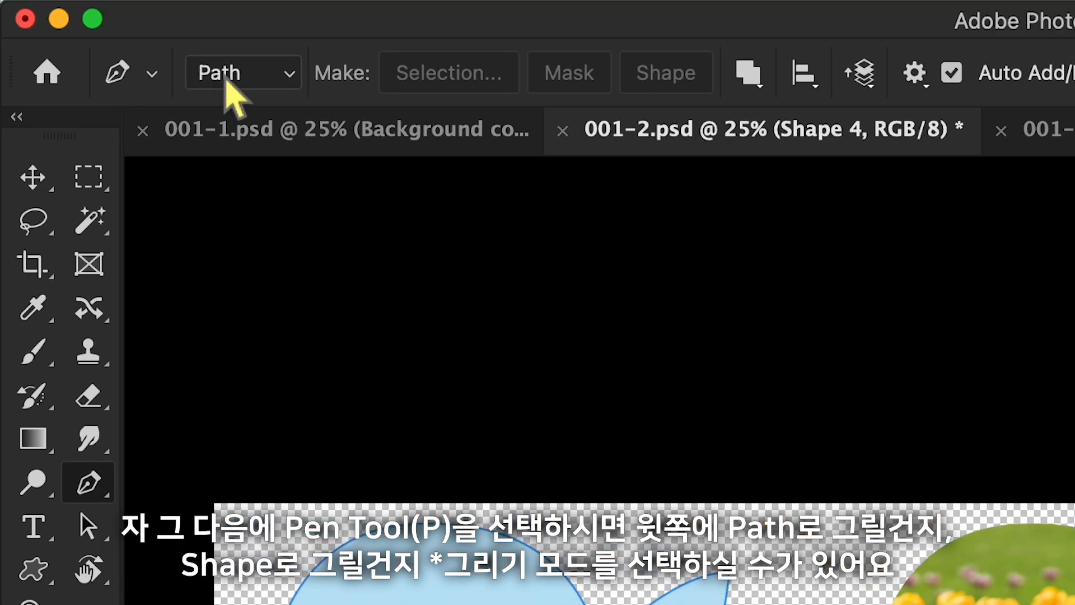
click(112, 56)
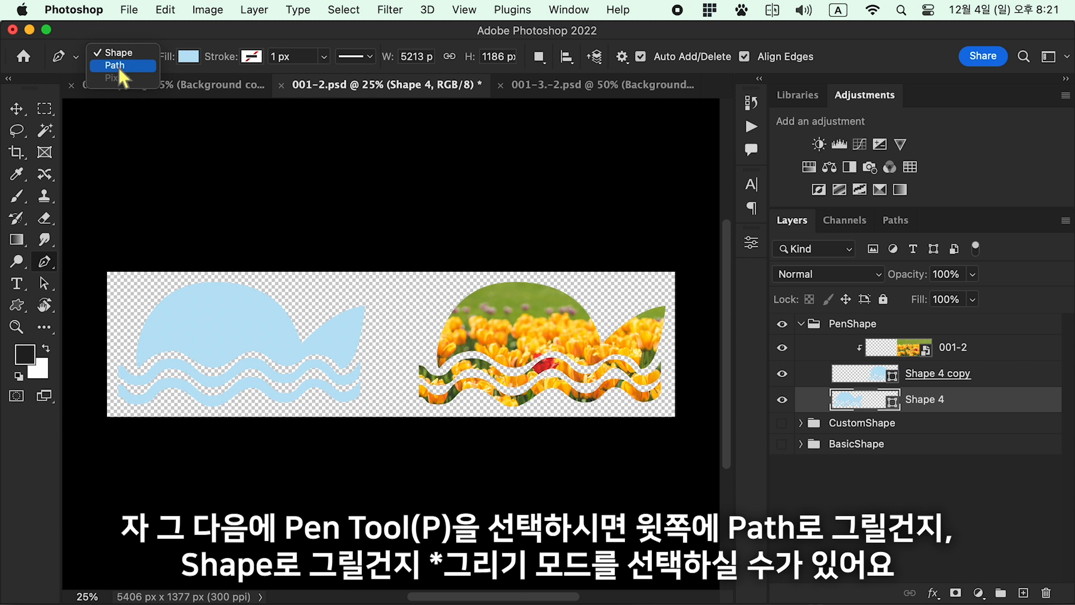
click(117, 65)
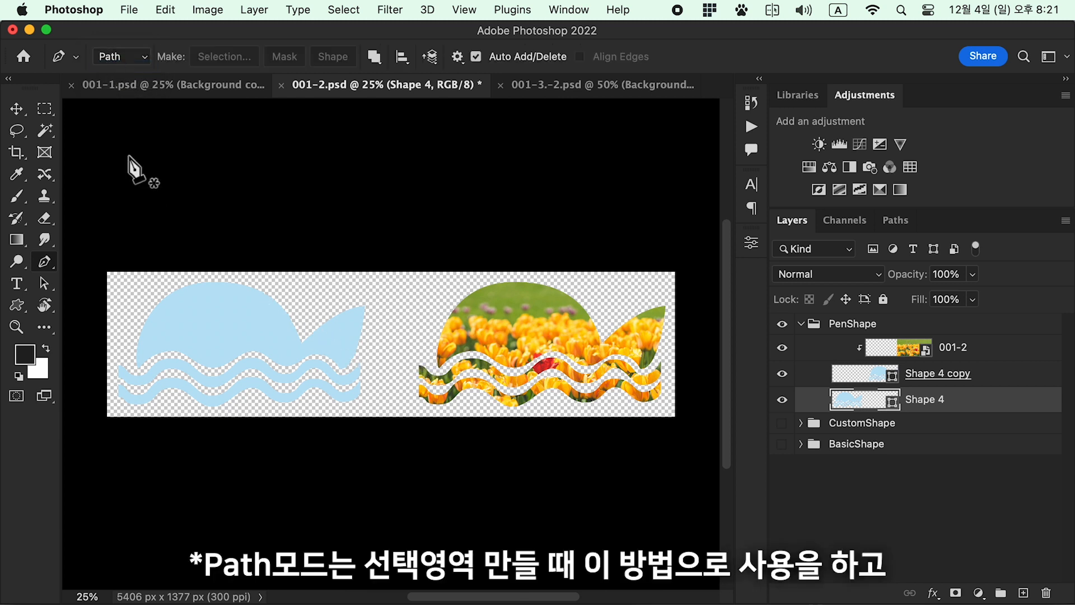
click(143, 59)
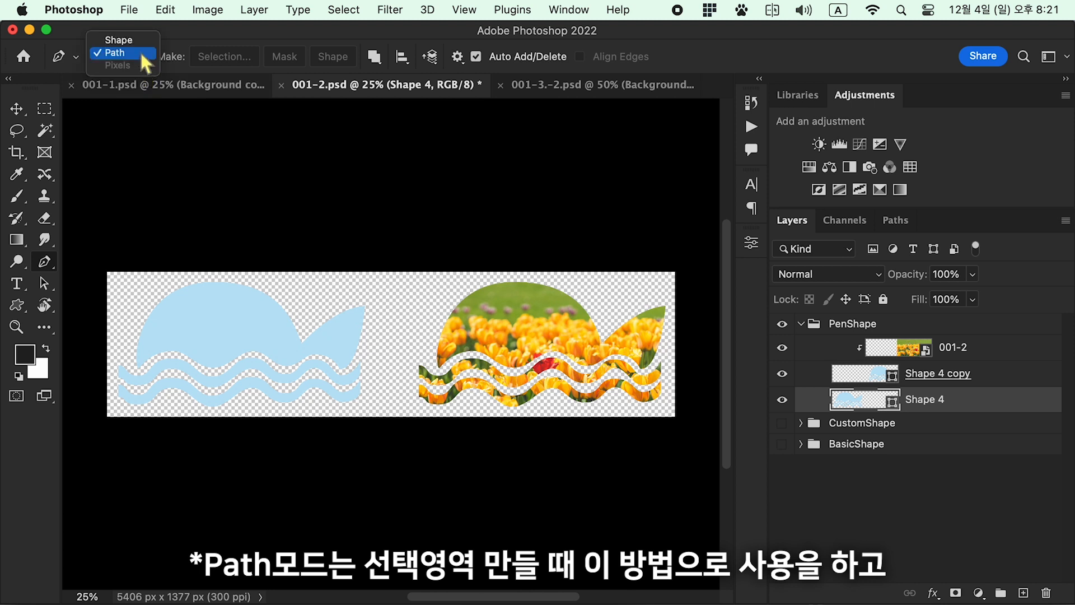
click(139, 41)
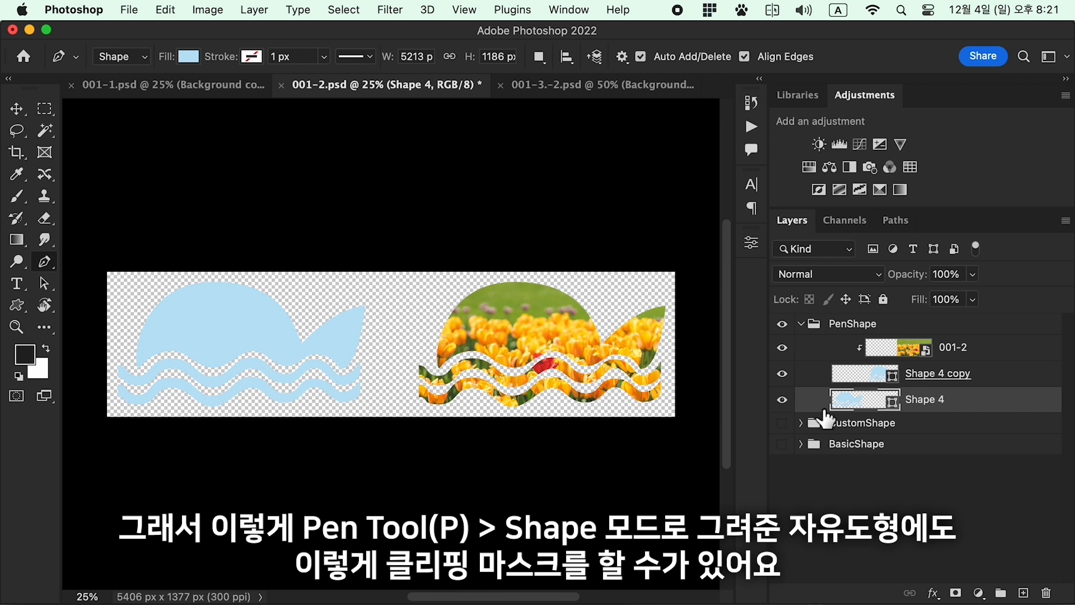
Show the tulip image layer 001-2 in the PenShape group and clip it to Shape 4 copy.
click(974, 358)
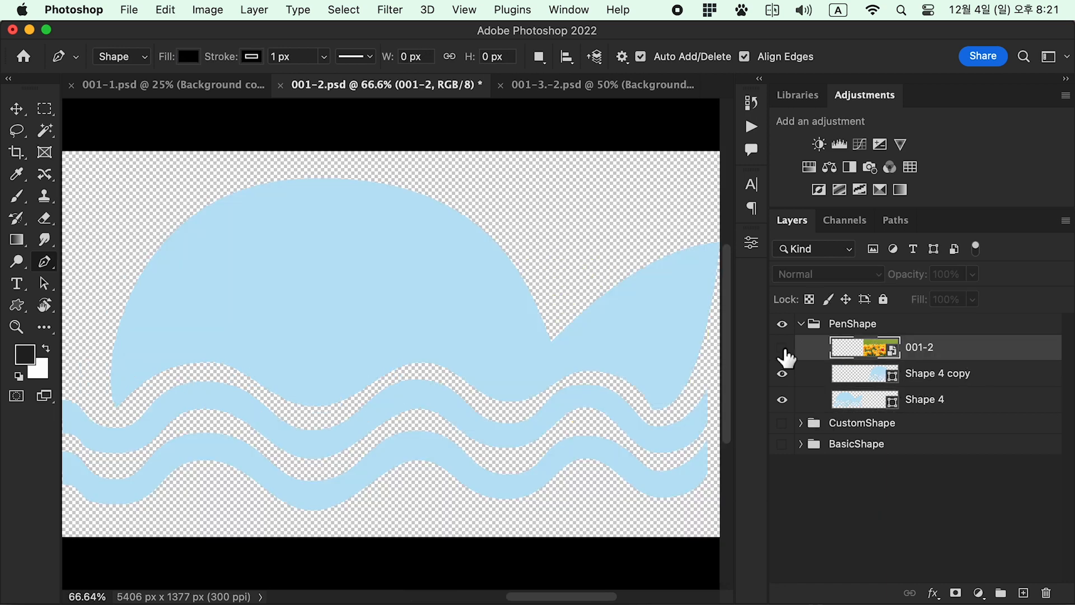
click(783, 348)
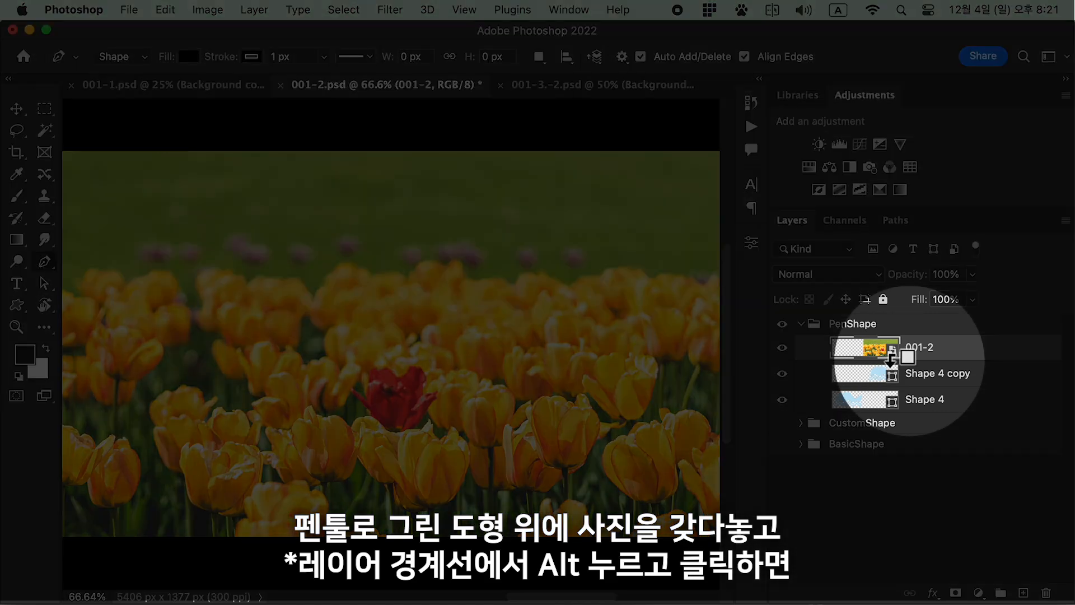
alt+click(891, 360)
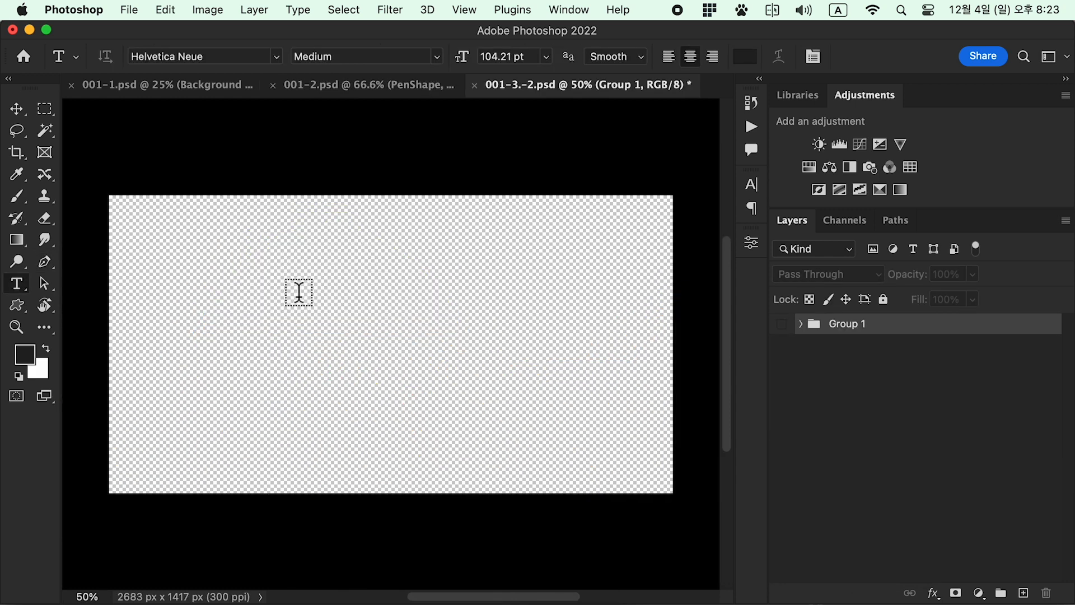
Add a centred text layer reading COTTON CANDY, with one word per line, in the empty 001-3.-2.psd canvas.
click(258, 294)
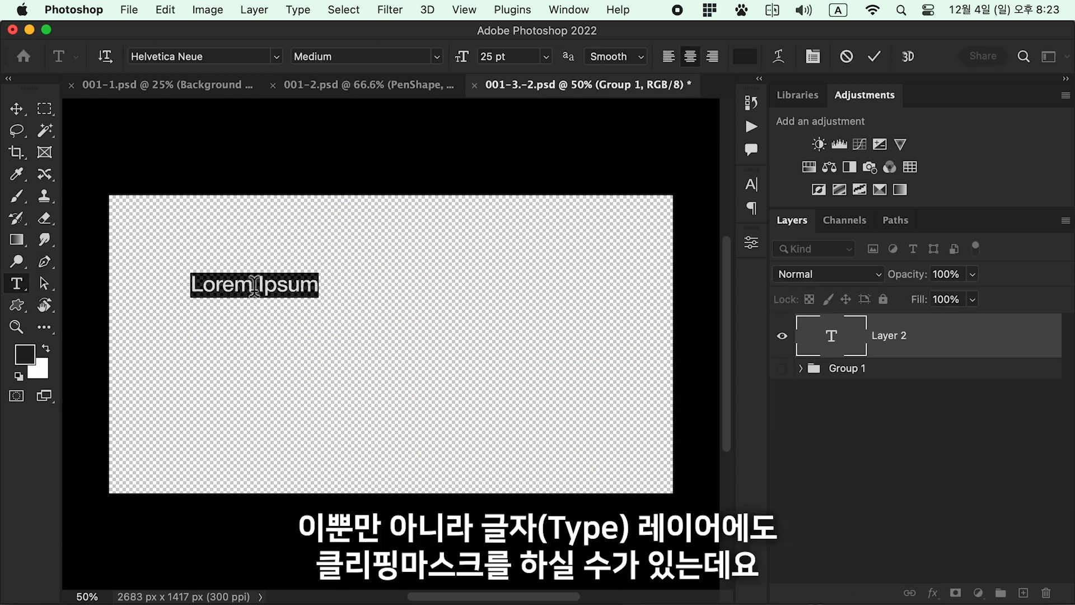
key(BackSpace)
text(COTTON )
text(CANDY)
key(super+a)
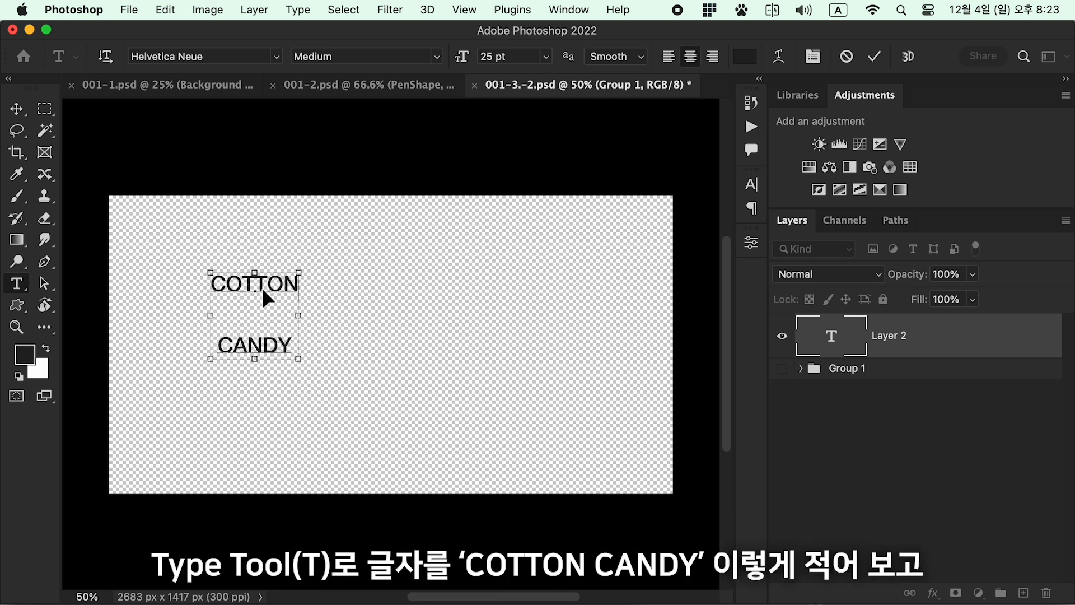
Tighten the line spacing between the words COTTON and CANDY.
key(alt+Up)
key(alt+Up)
key(alt+Up)
key(alt+Up)
key(alt+Up)
key(alt+Up)
key(alt+Up)
key(alt+Up)
key(alt+Up)
key(alt+Up)
key(alt+Up)
key(alt+Up)
key(alt+Up)
key(alt+Up)
key(alt+Up)
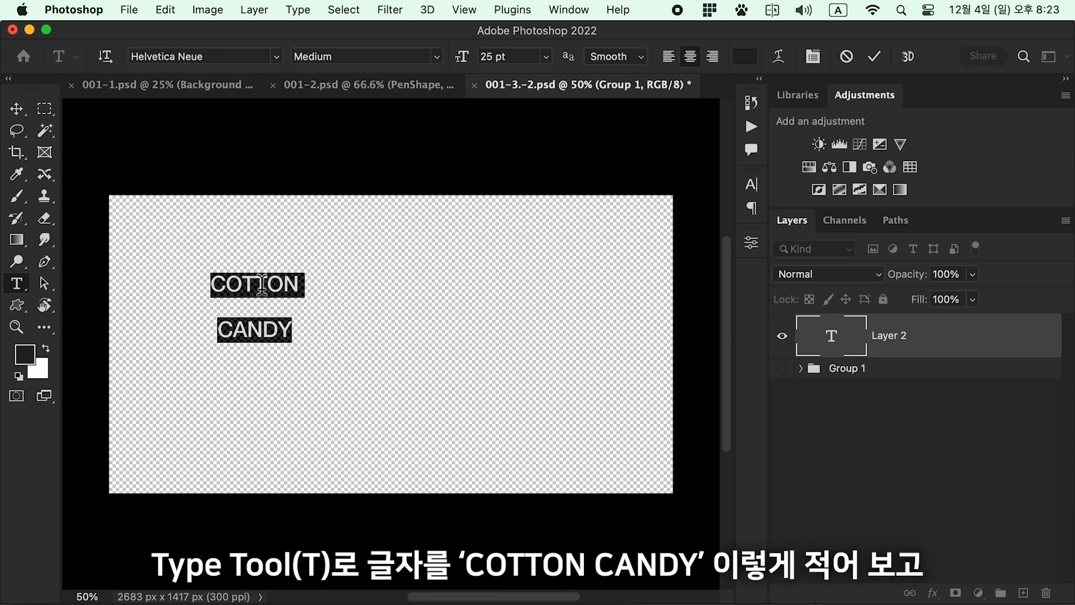
Scale up the COTTON CANDY text with Free Transform to fill most of the canvas and centre it.
click(15, 110)
key(super+t)
drag(294, 328, 504, 519)
drag(441, 410, 461, 396)
drag(565, 272, 641, 233)
key(Return)
drag(559, 276, 523, 295)
Set the font of the COTTON CANDY text to 배달의민족 주아.
click(18, 285)
click(277, 56)
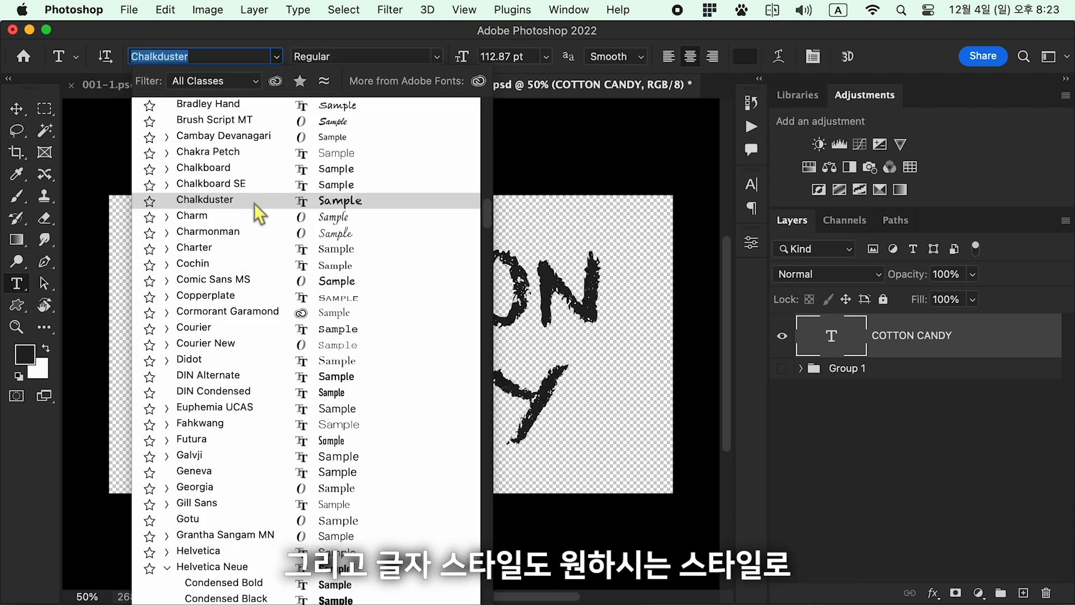
scroll(246, 392, down, 10)
scroll(240, 439, down, 20)
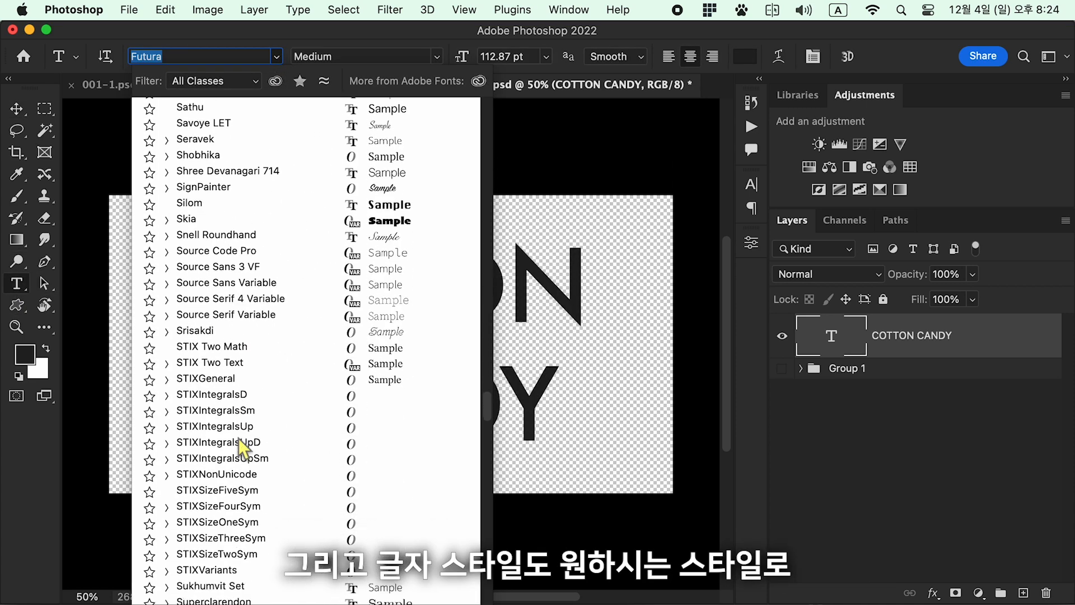
scroll(237, 438, down, 15)
scroll(237, 437, up, 4)
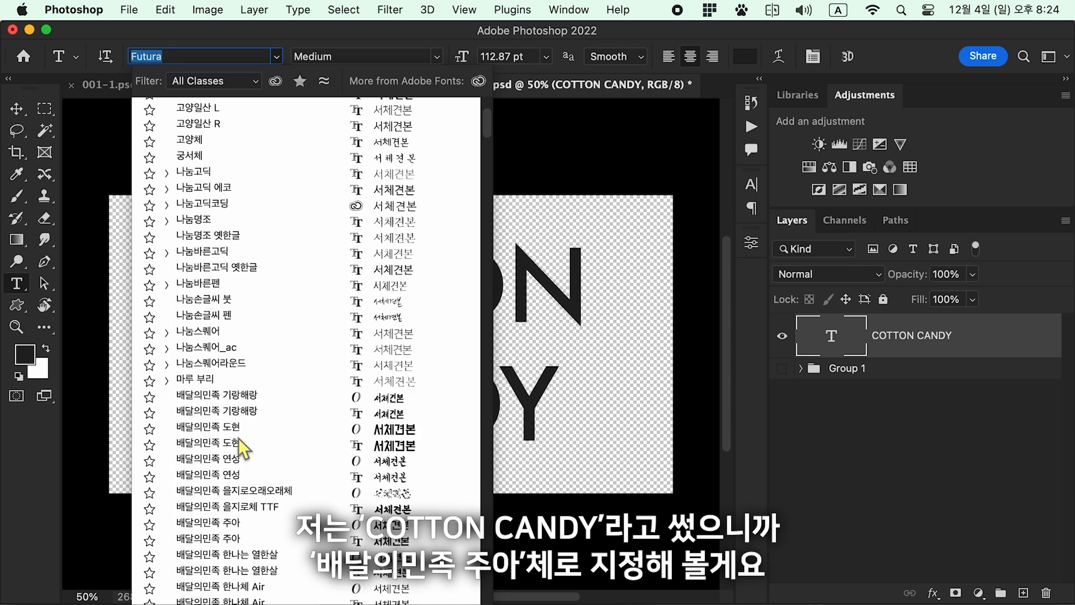
click(265, 527)
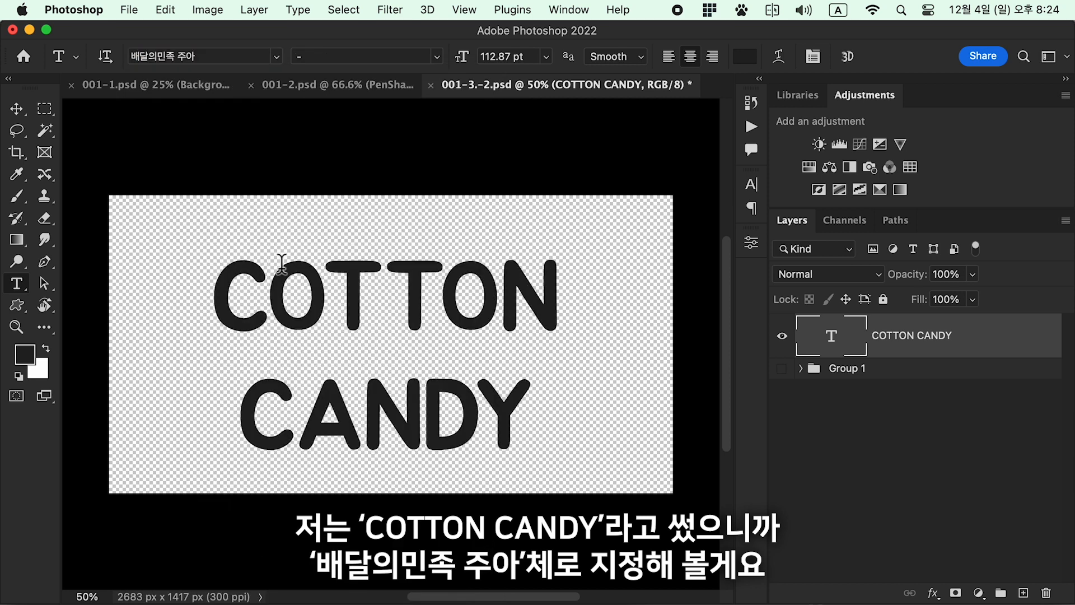
Place typeLayer.jpg above the COTTON CANDY text layer and clip the image to the text.
click(17, 108)
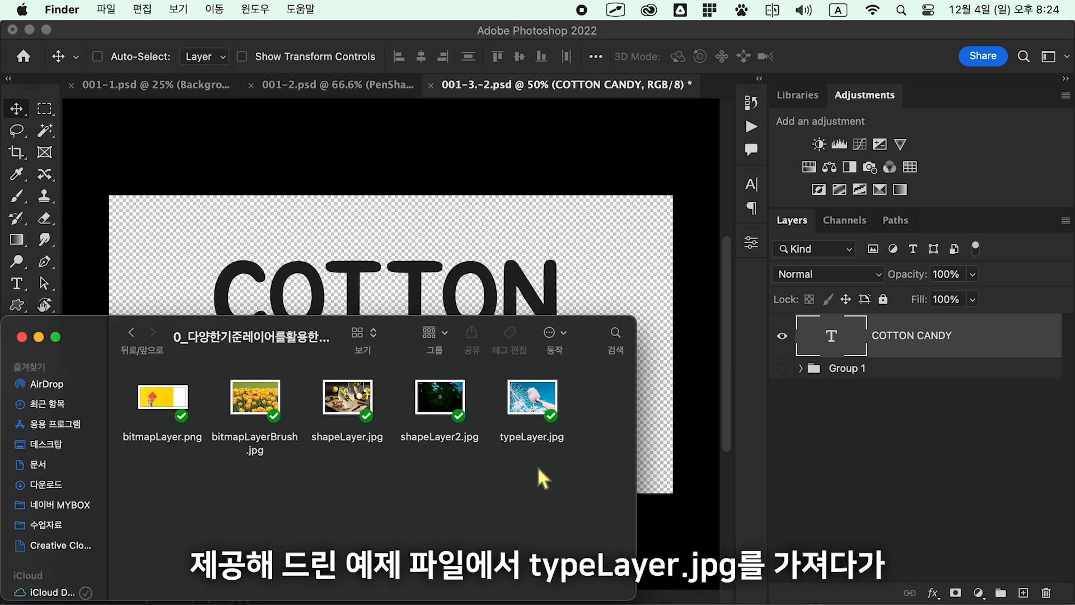
drag(541, 396, 482, 258)
double_click(448, 364)
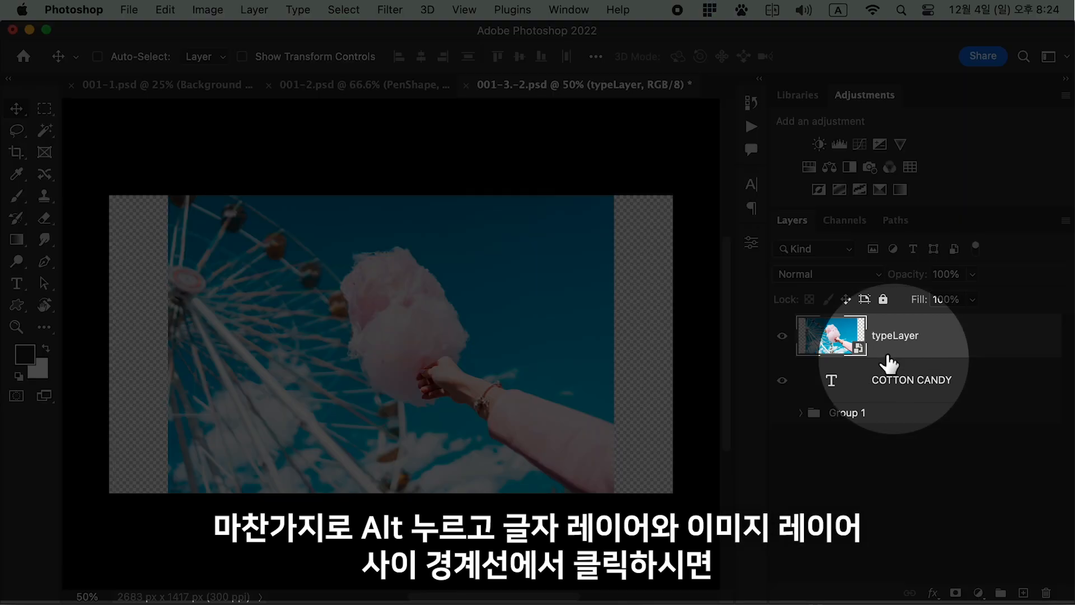
alt+click(890, 365)
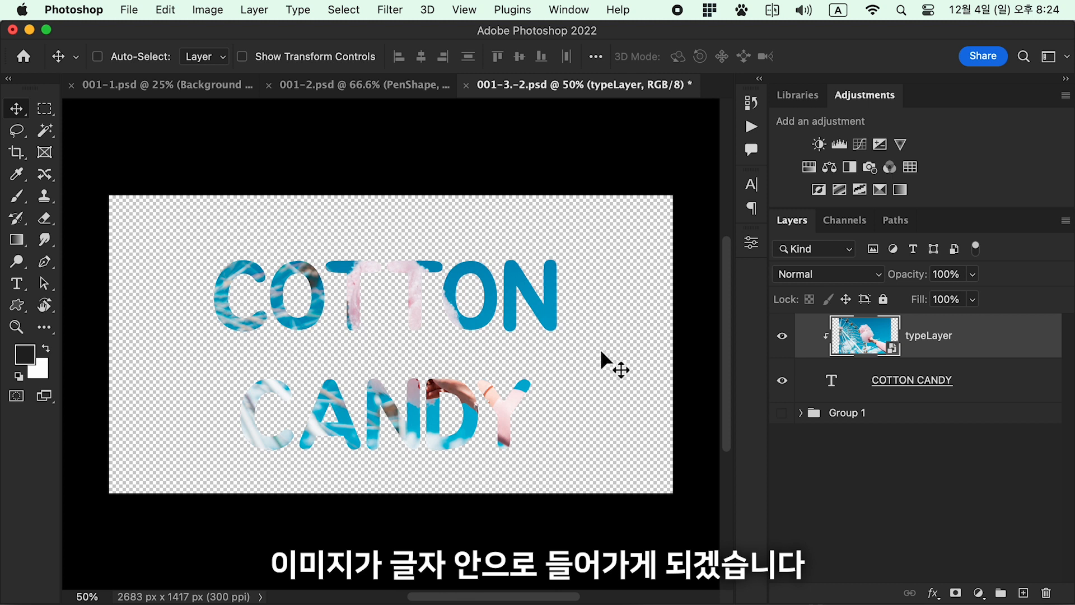
Enlarge all of the clipped COTTON CANDY text to 158.02 pt.
click(843, 392)
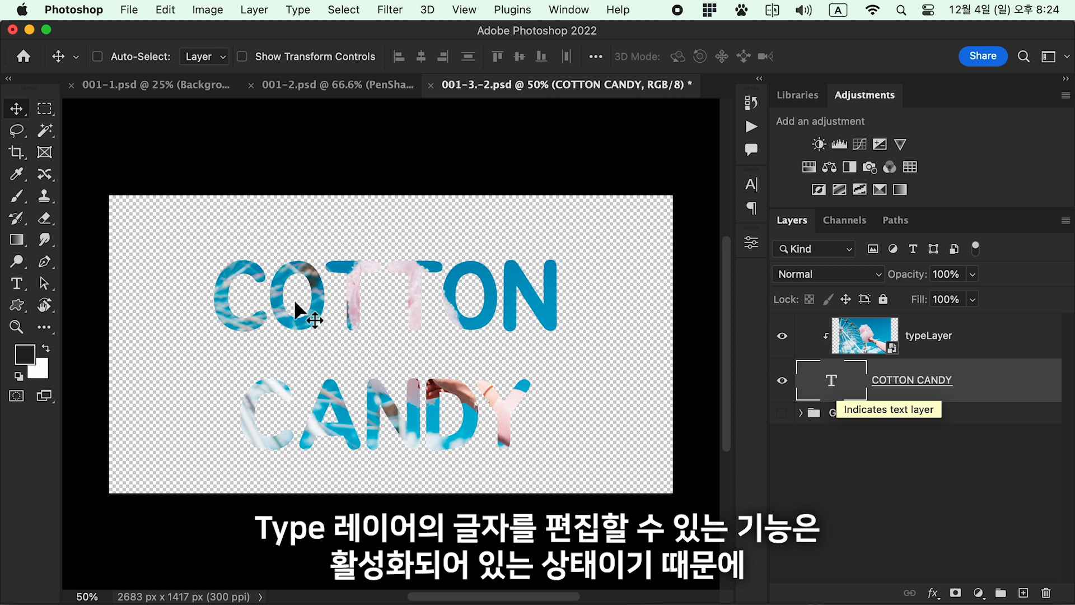
click(23, 283)
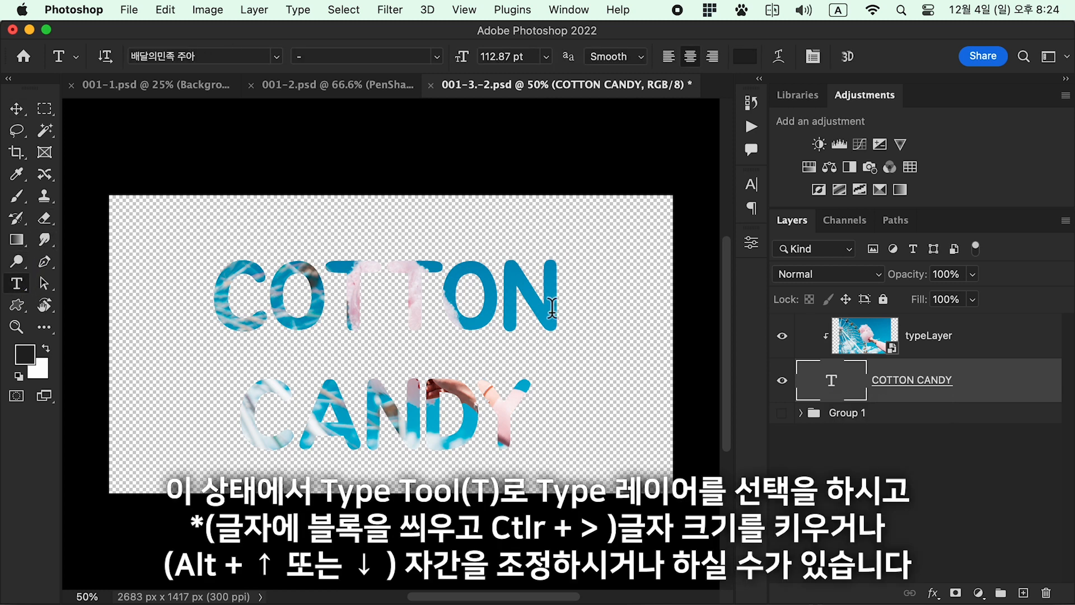
click(341, 291)
key(super+a)
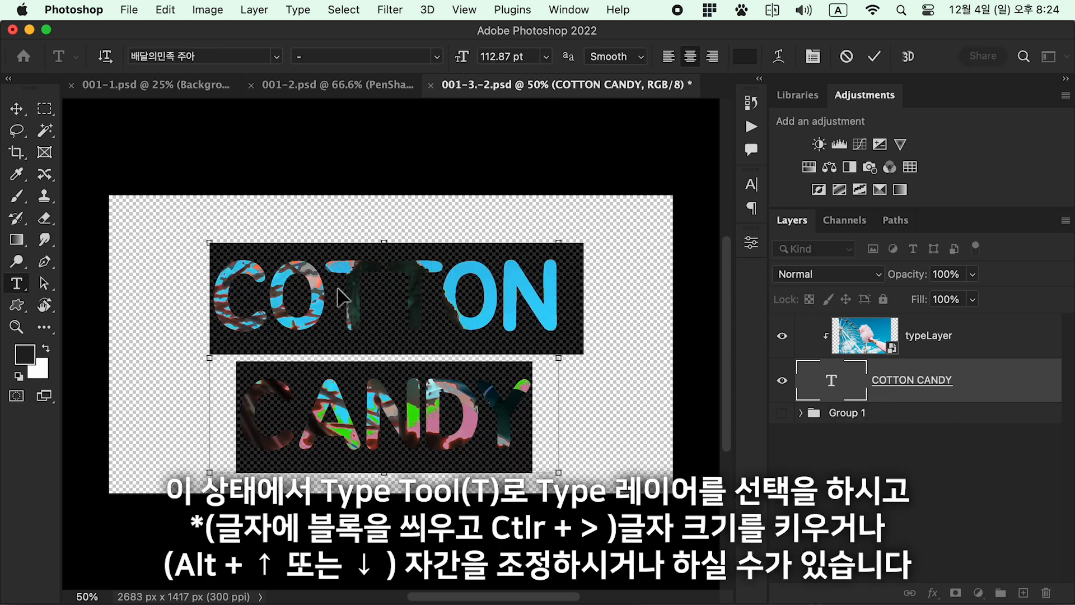
key(super+shift+period)
key(super+shift+period)
key(super+shift+period)
key(super+shift+period)
key(super+shift+period)
key(super+shift+period)
key(super+shift+period)
key(super+shift+period)
key(super+shift+period)
key(super+shift+period)
key(super+shift+period)
key(super+shift+period)
key(super+shift+period)
key(super+shift+period)
key(super+shift+period)
key(super+shift+period)
key(super+shift+period)
key(super+shift+period)
key(super+shift+period)
key(super+shift+period)
key(super+shift+period)
key(super+shift+period)
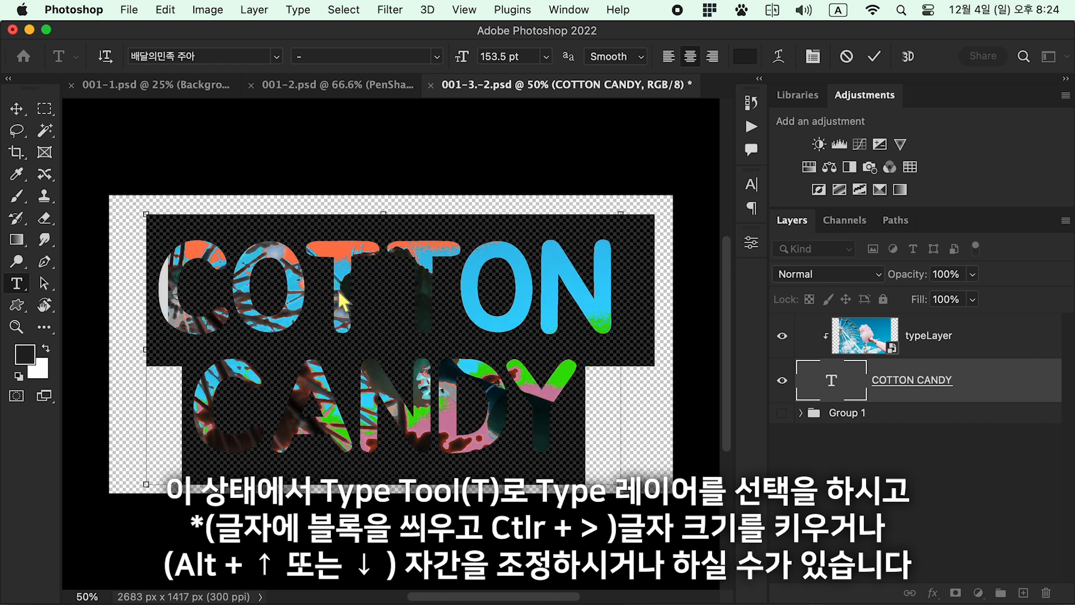
click(339, 296)
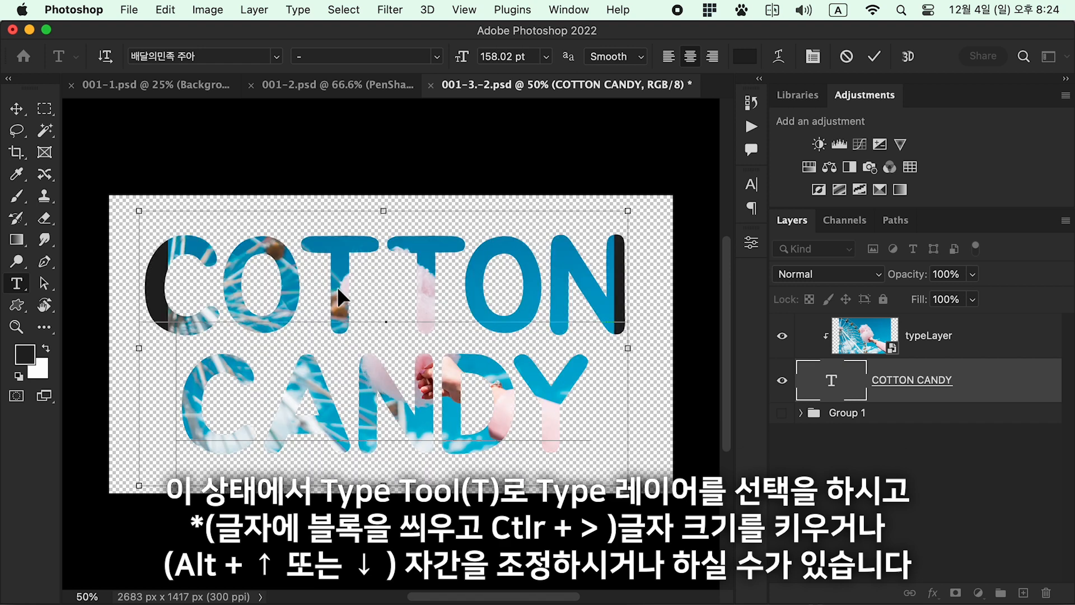
Tighten the letter spacing and line spacing of the whole COTTON CANDY text until its lines nearly touch.
key(super+a)
key(alt+Right)
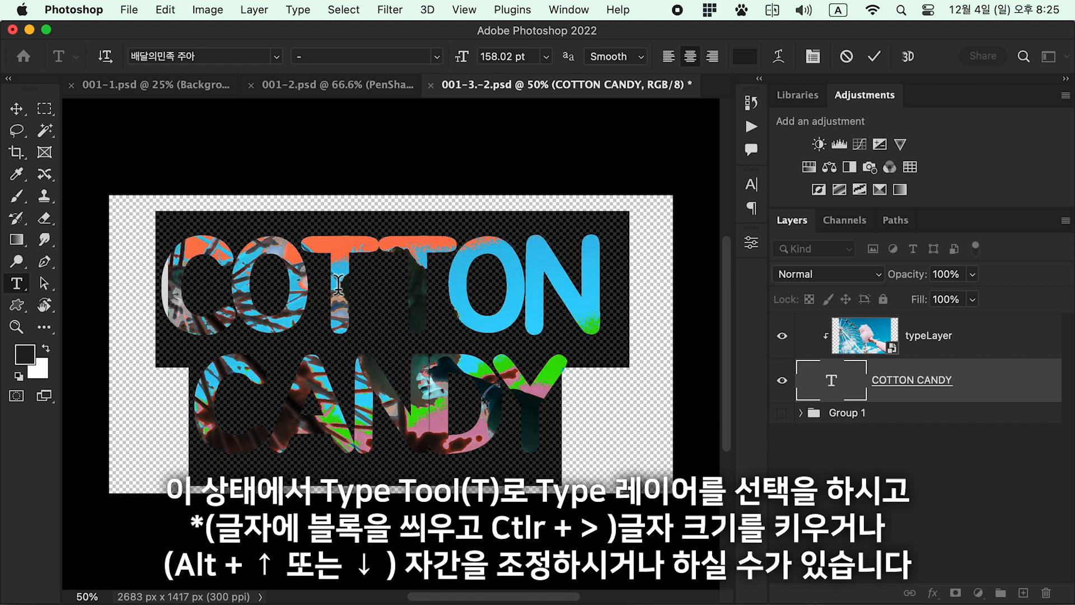
key(alt+Up)
key(alt+Up)
key(alt+Up)
key(alt+Up)
key(alt+Up)
key(alt+Up)
key(alt+Up)
key(alt+Up)
key(alt+Up)
key(alt+Up)
key(alt+Up)
key(alt+Up)
key(alt+Up)
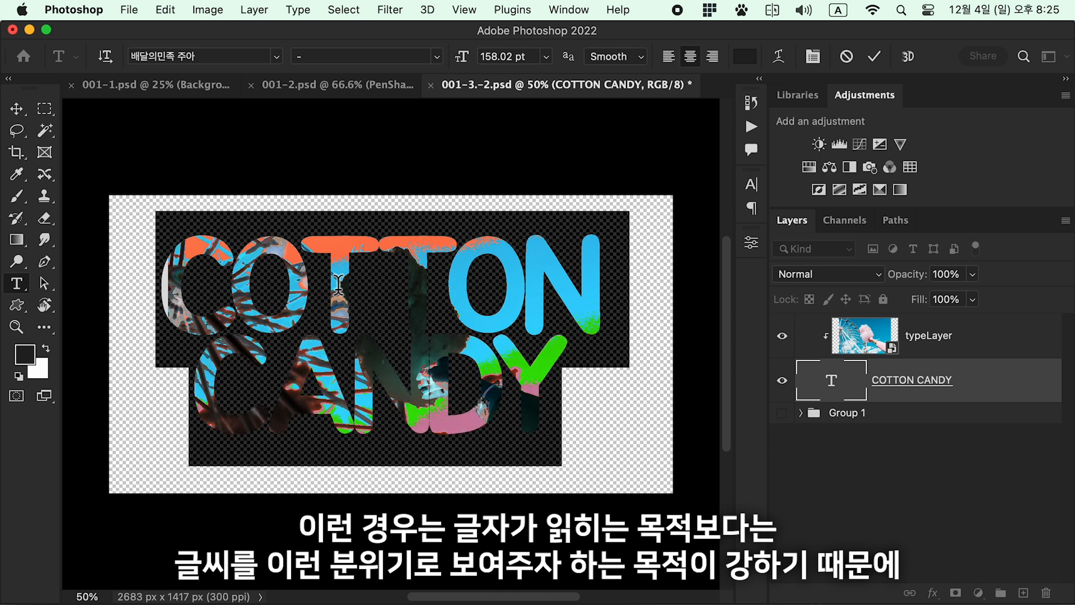
Enlarge the tightened COTTON CANDY text beyond 162 pt and move it slightly down towards the canvas centre.
key(super+shift+period)
key(super+shift+period)
key(super+shift+period)
key(super+shift+period)
key(super+shift+period)
key(super+shift+period)
key(super+shift+period)
key(super+shift+period)
key(super+shift+period)
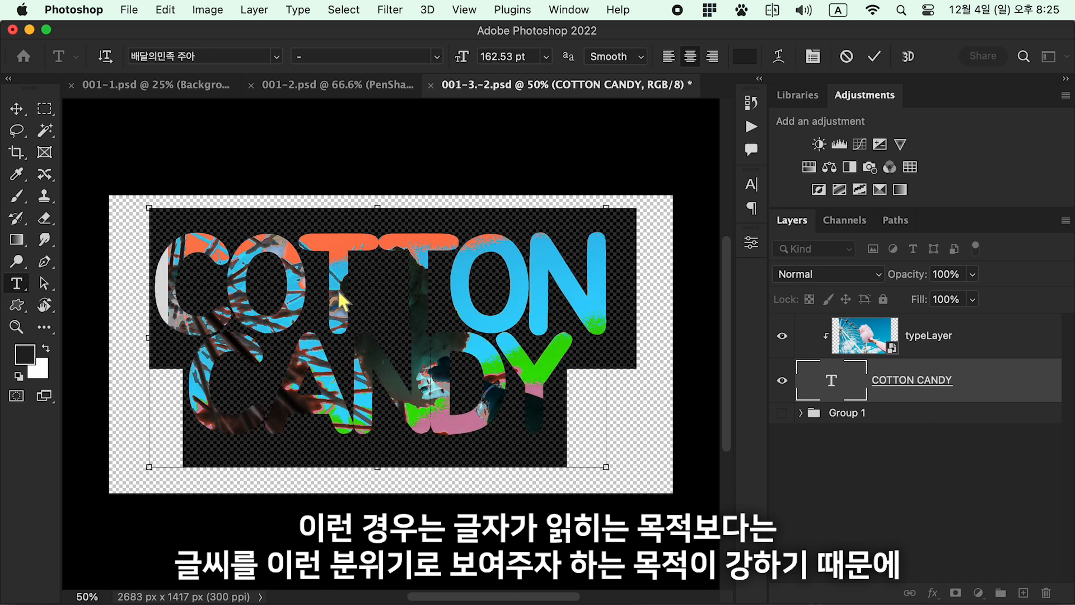
click(19, 108)
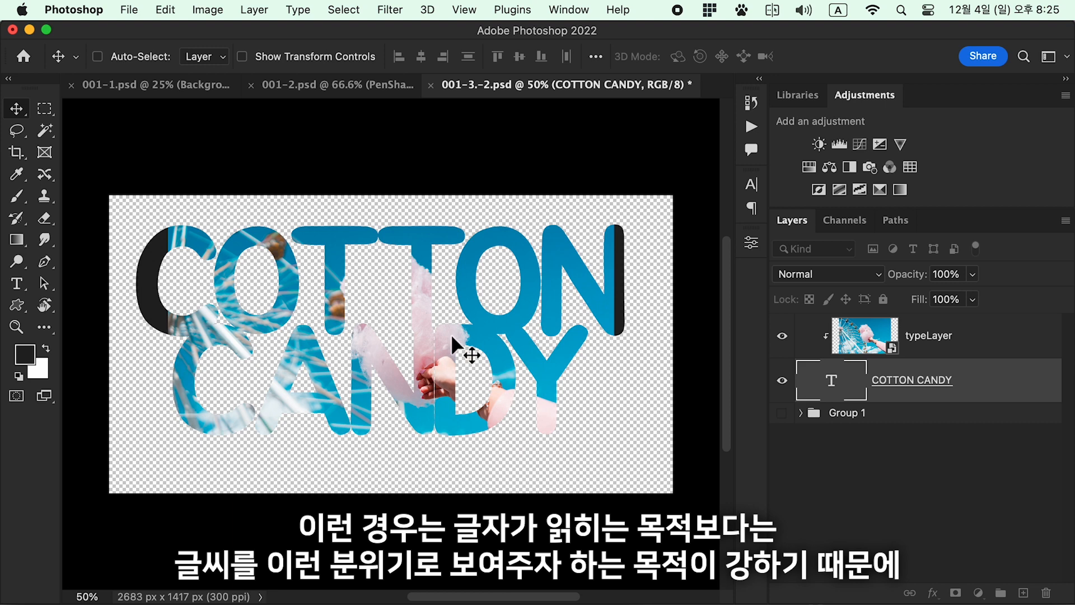
drag(451, 334, 470, 356)
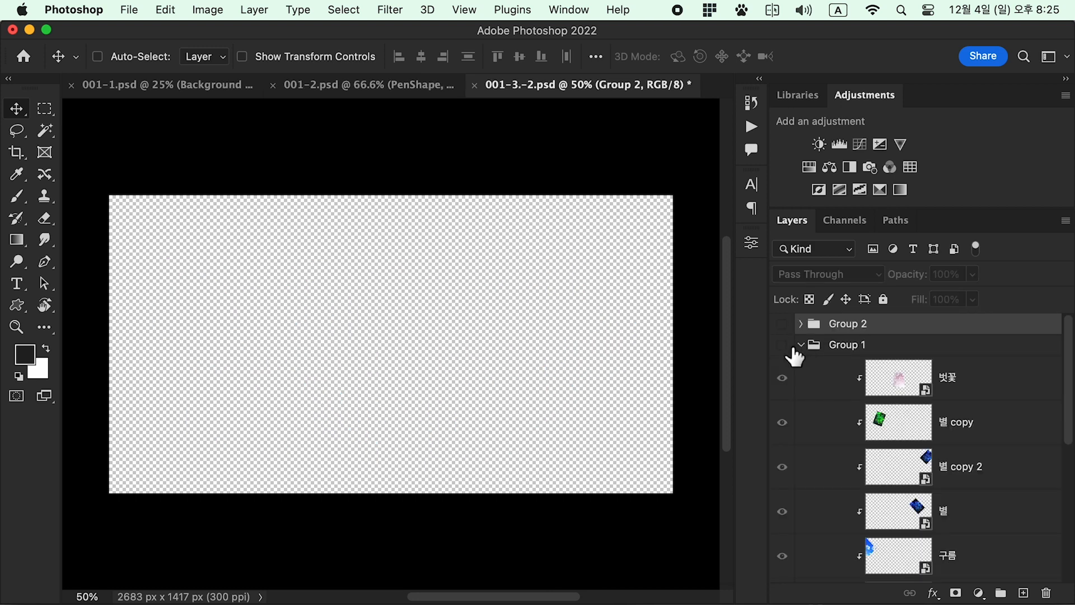
Show the bunting artwork in Group 1 and select the text layer made of seven triangle characters.
click(793, 348)
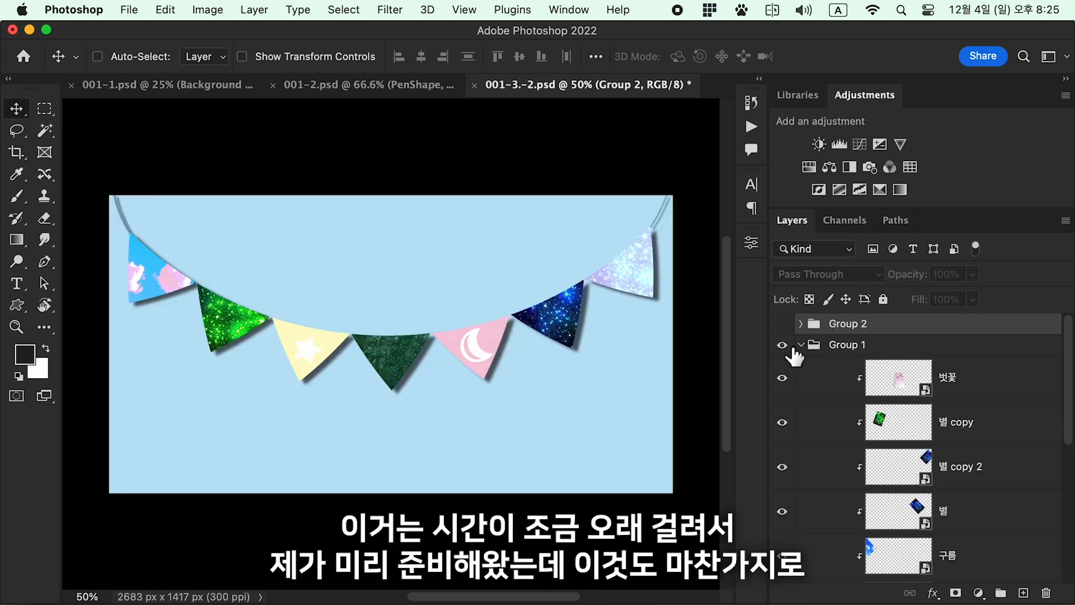
scroll(894, 496, down, 5)
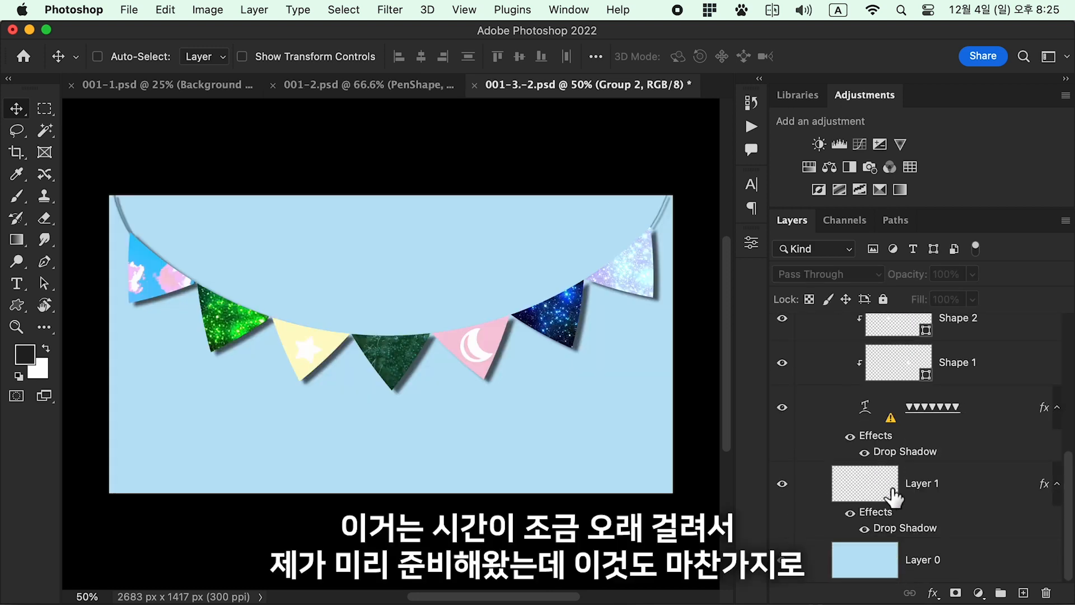
click(938, 415)
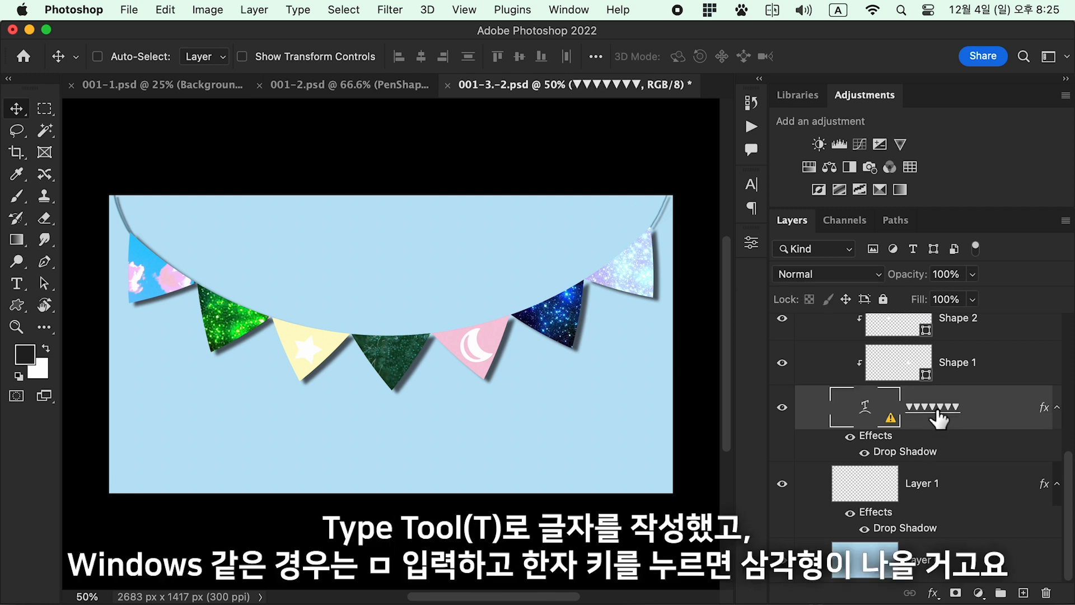
Start a new text layer below the bunting and insert a Black Down-Pointing Triangle symbol from the system's bullets and stars characters.
key(t)
click(213, 436)
key(BackSpace)
key(ctrl+space)
text(ㅁ)
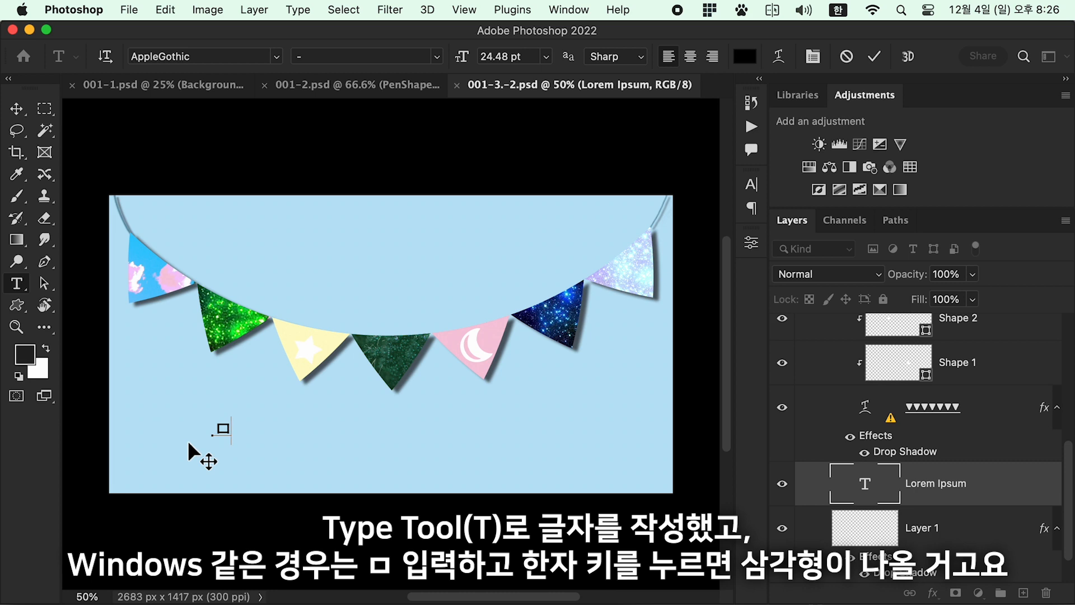
key(BackSpace)
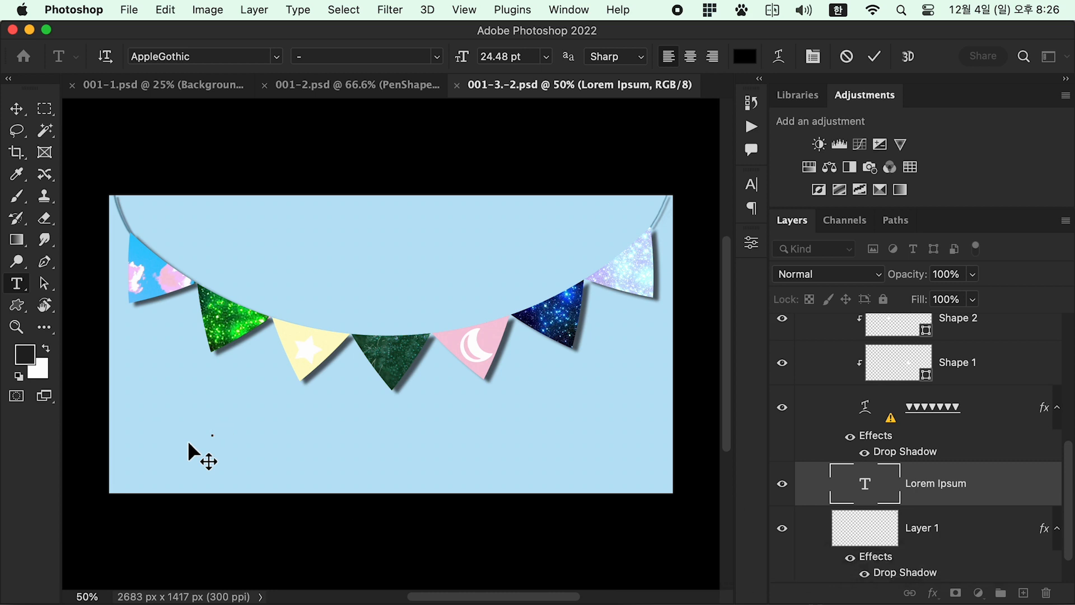
key(ctrl+super+space)
click(329, 257)
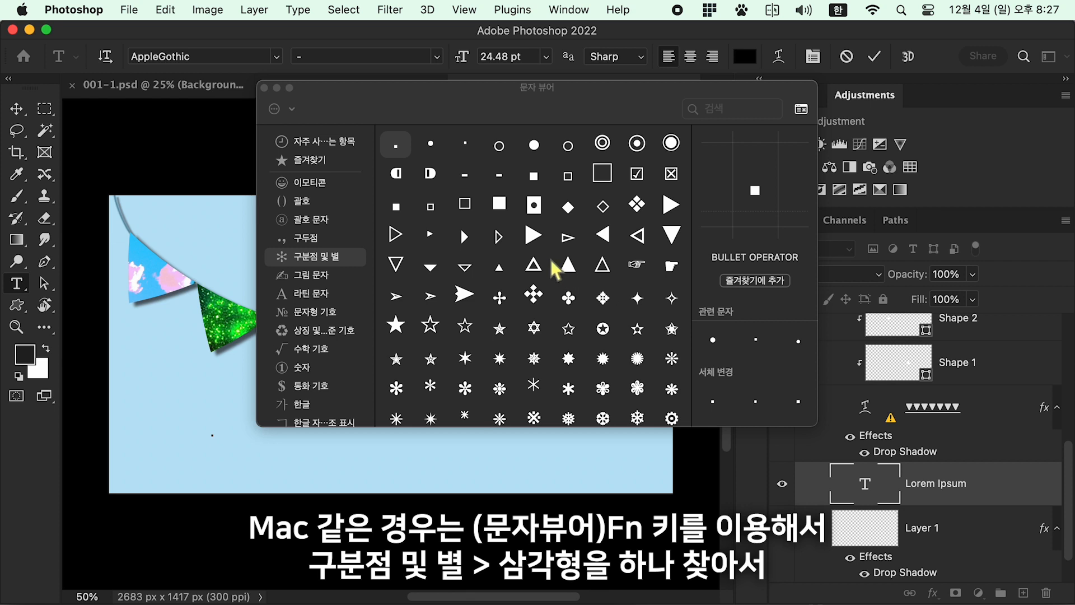
click(676, 232)
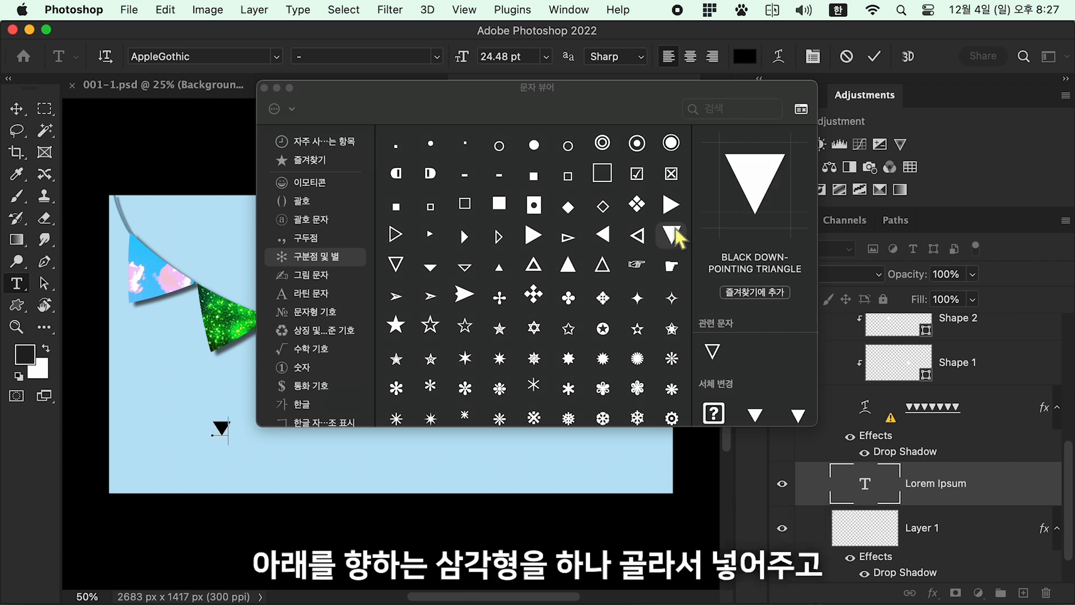
click(264, 88)
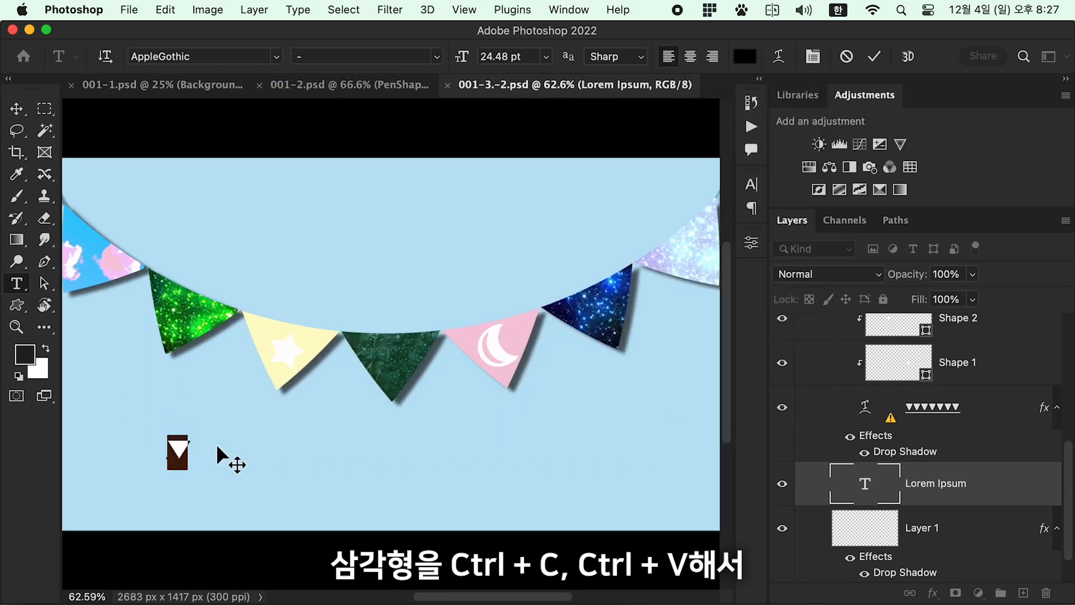
Copy the triangle character and paste it repeatedly to make a row of seven triangles.
scroll(216, 446, left, 3)
key(super+c)
key(super+v)
key(super+v)
key(super+v)
key(super+v)
key(super+v)
key(super+v)
key(super+v)
key(super+v)
scroll(363, 459, right, 1)
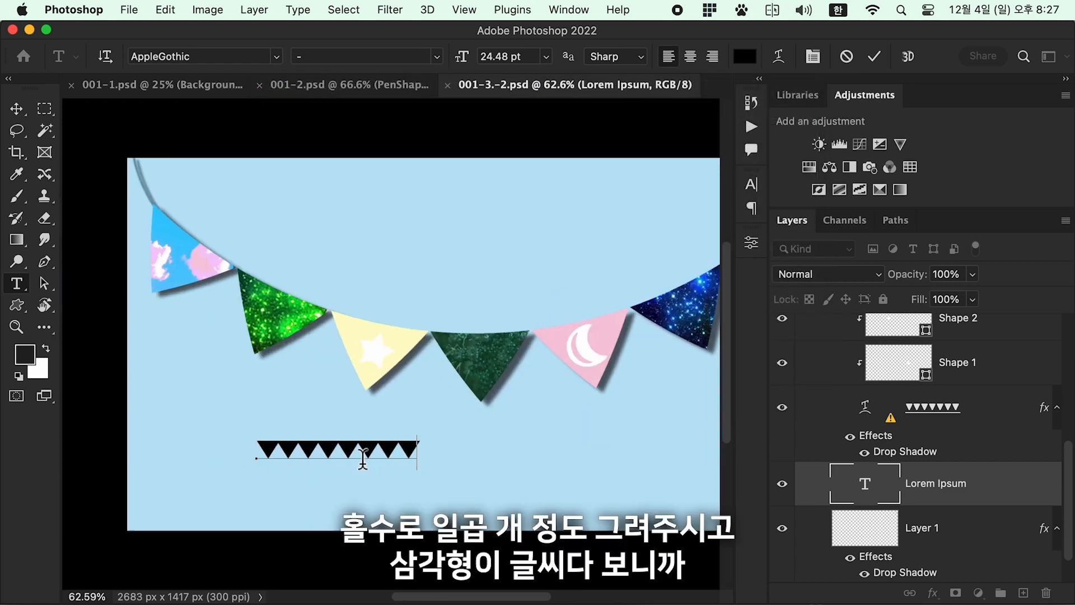
scroll(363, 458, right, 3)
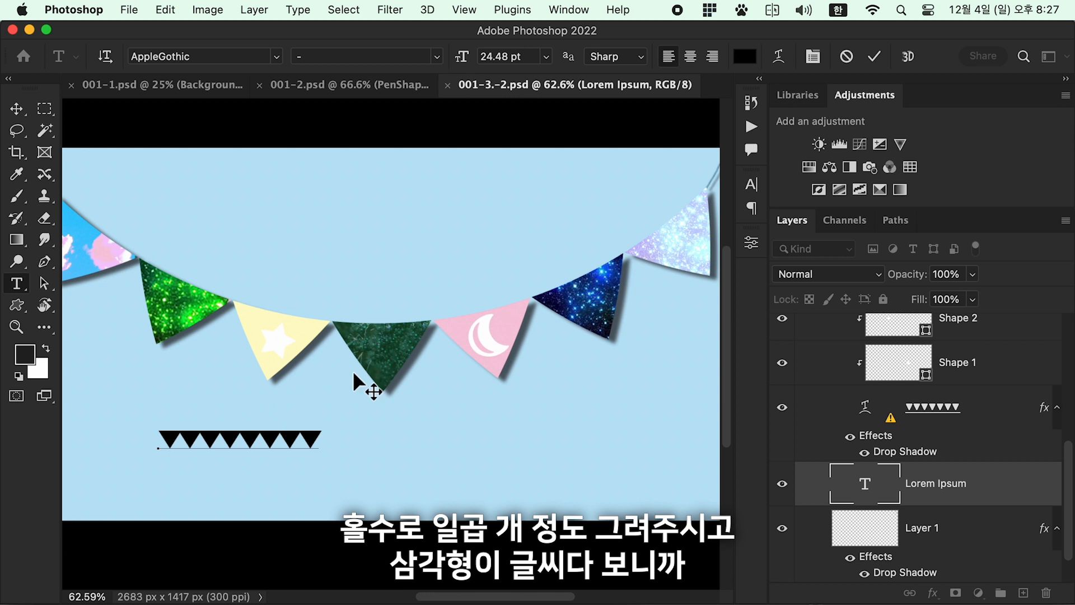
key(BackSpace)
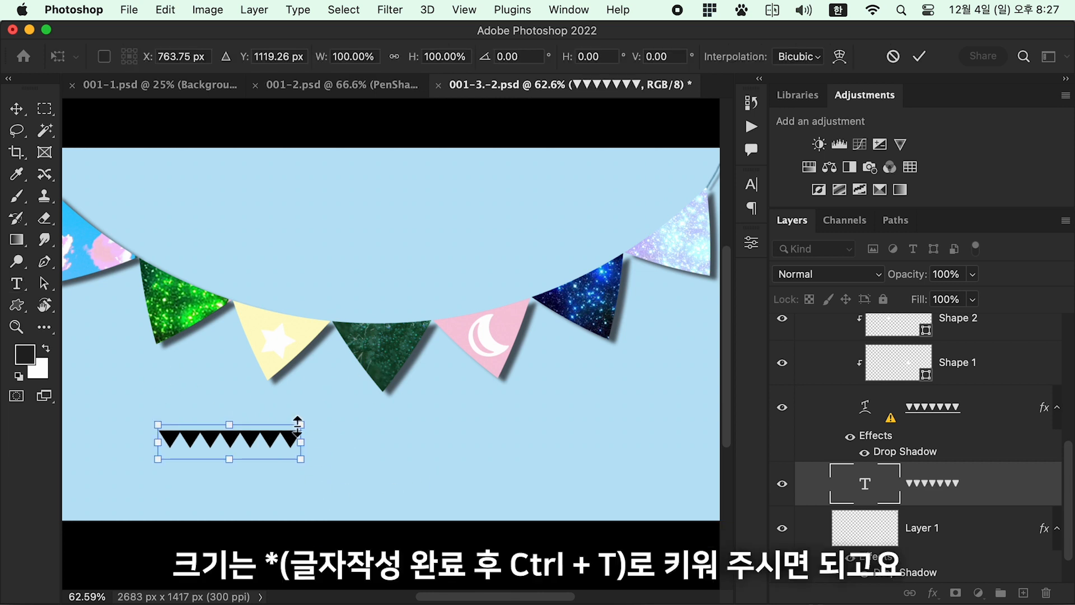
Scale the triangle text to about 389% and place the row just below the hanging bunting.
drag(298, 421, 692, 218)
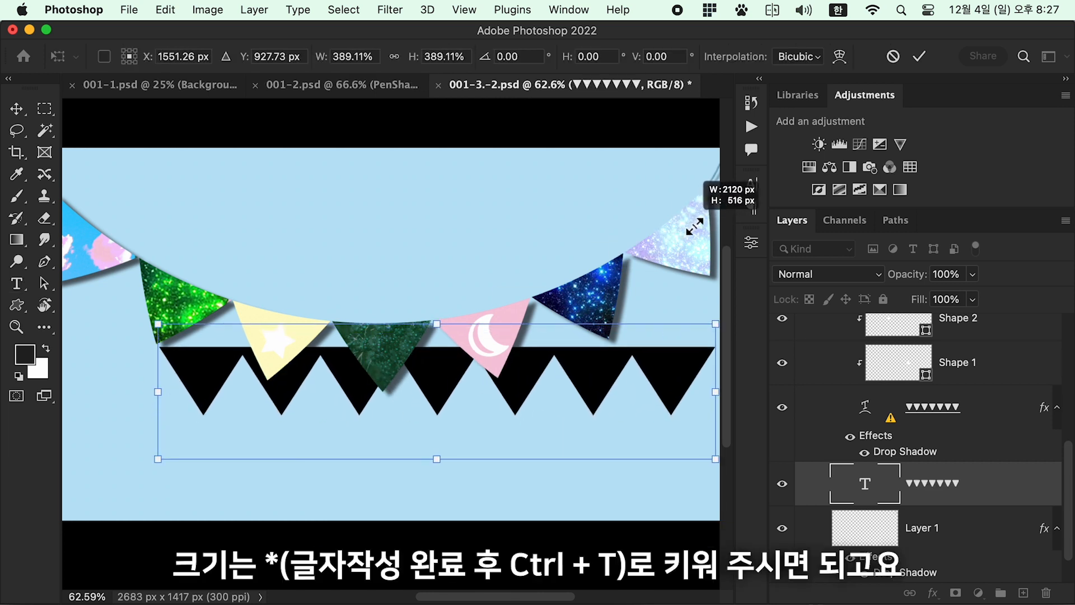
scroll(395, 412, right, 2)
scroll(395, 412, up, 1)
scroll(454, 387, left, 2)
scroll(451, 384, down, 1)
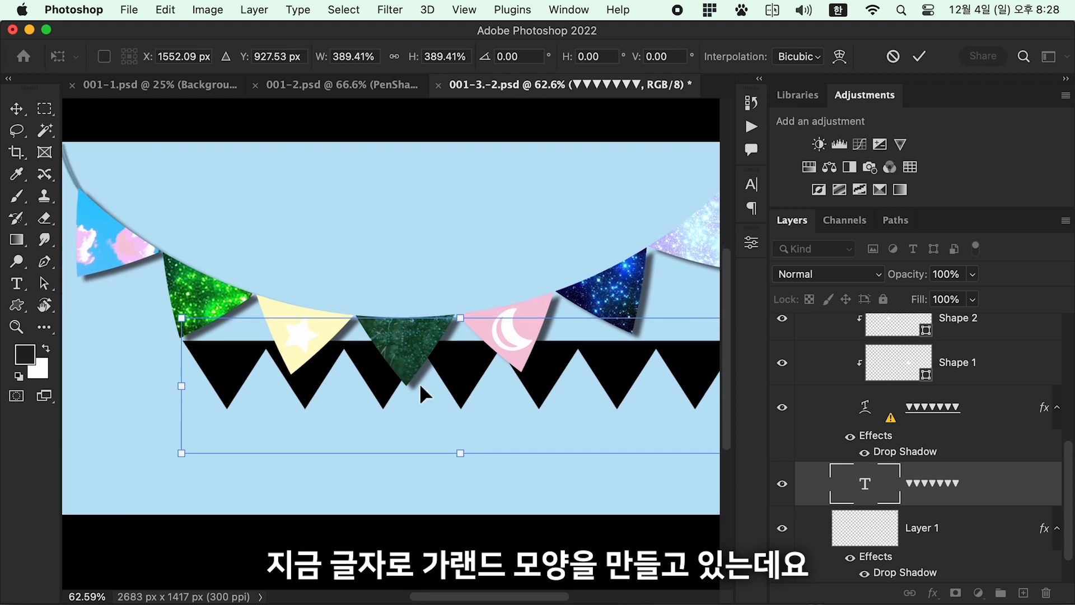
drag(456, 393, 372, 435)
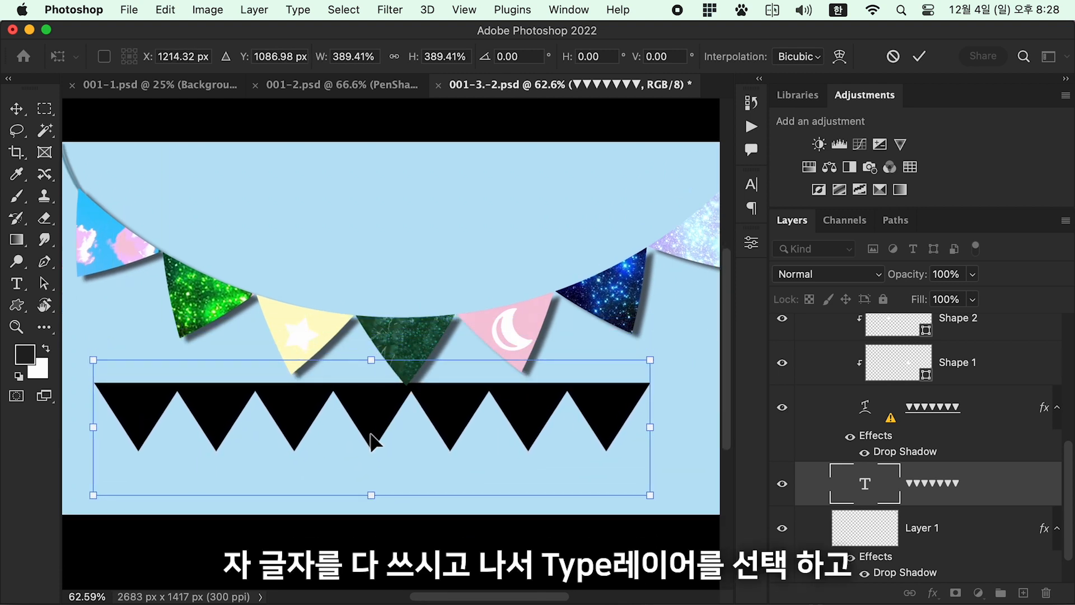
key(Return)
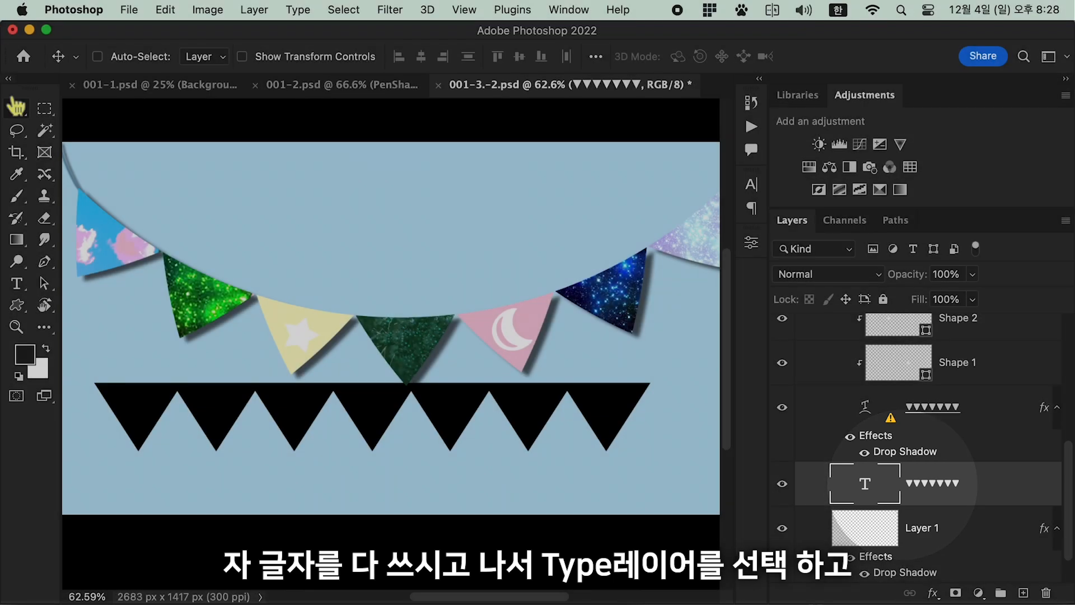
Warp the triangle text with a horizontal Arc at -61% bend and move it up beneath the existing bunting.
click(16, 283)
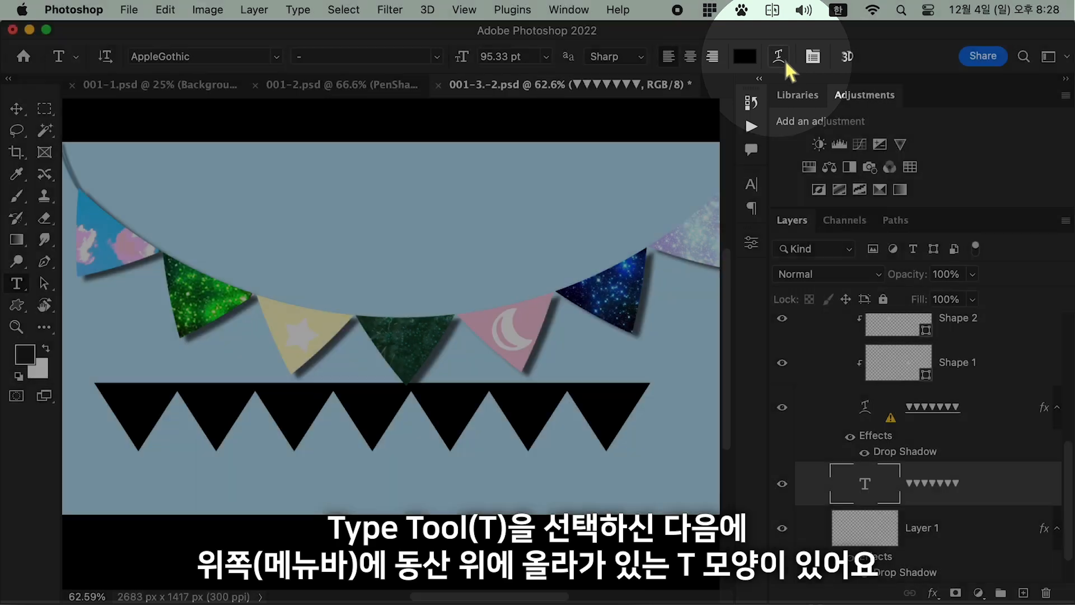
click(784, 58)
click(454, 235)
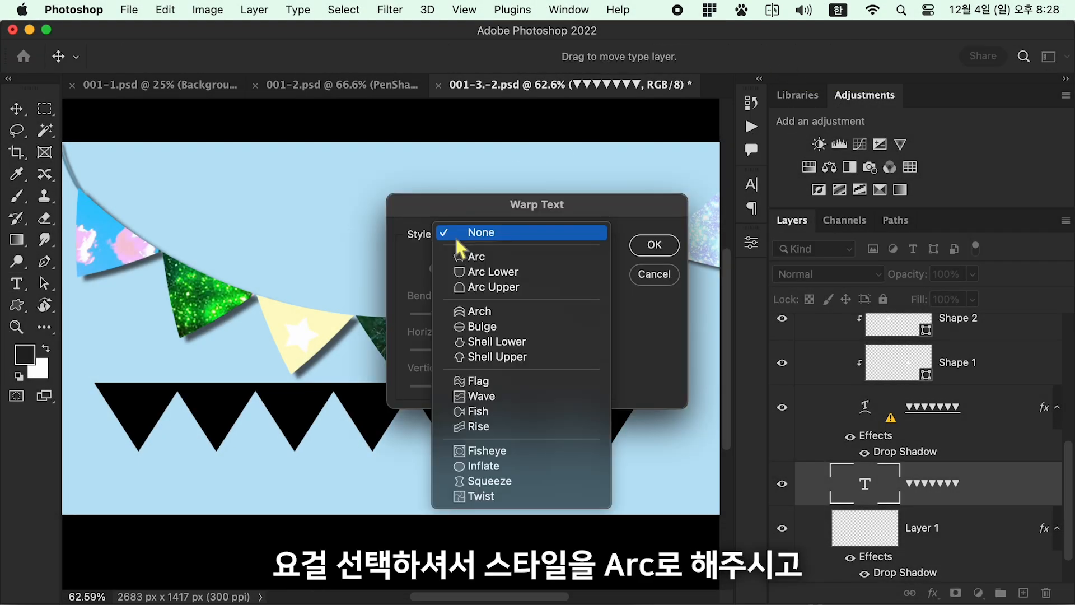
click(479, 260)
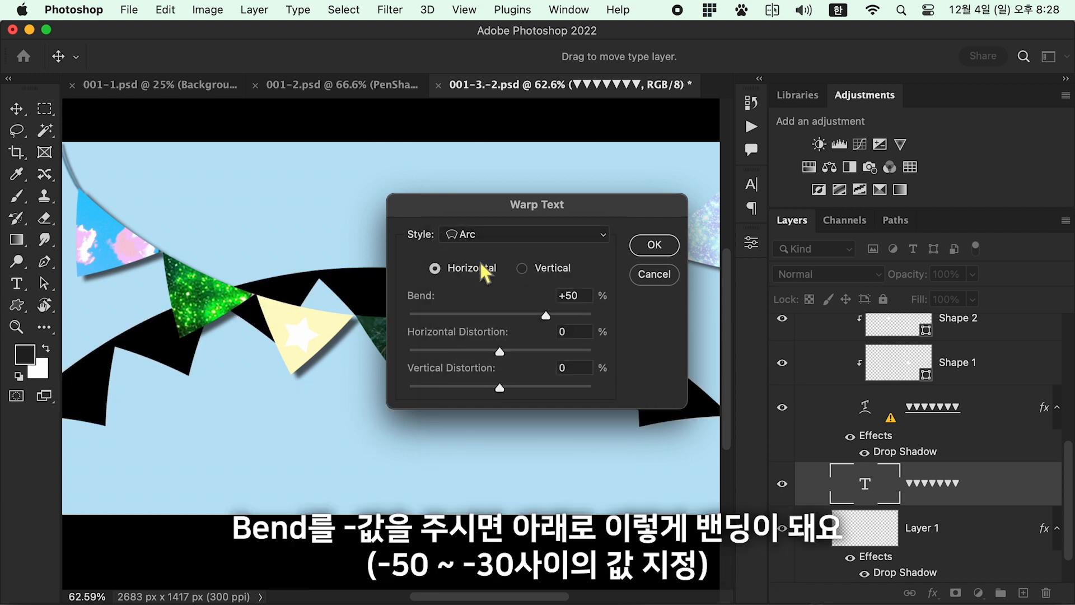
drag(548, 317, 444, 317)
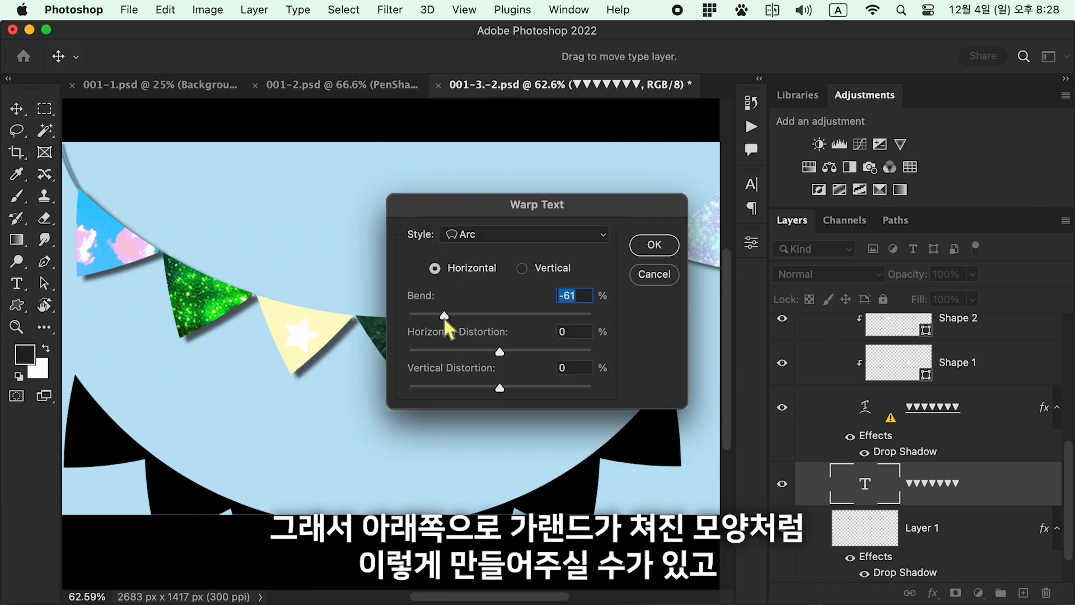
click(660, 247)
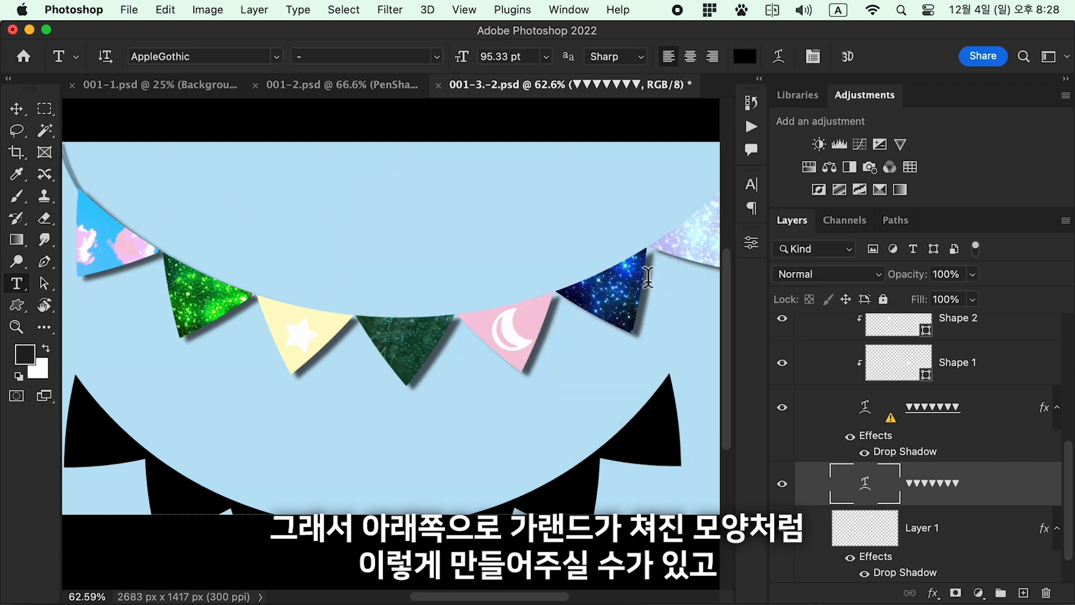
click(22, 115)
drag(168, 499, 178, 395)
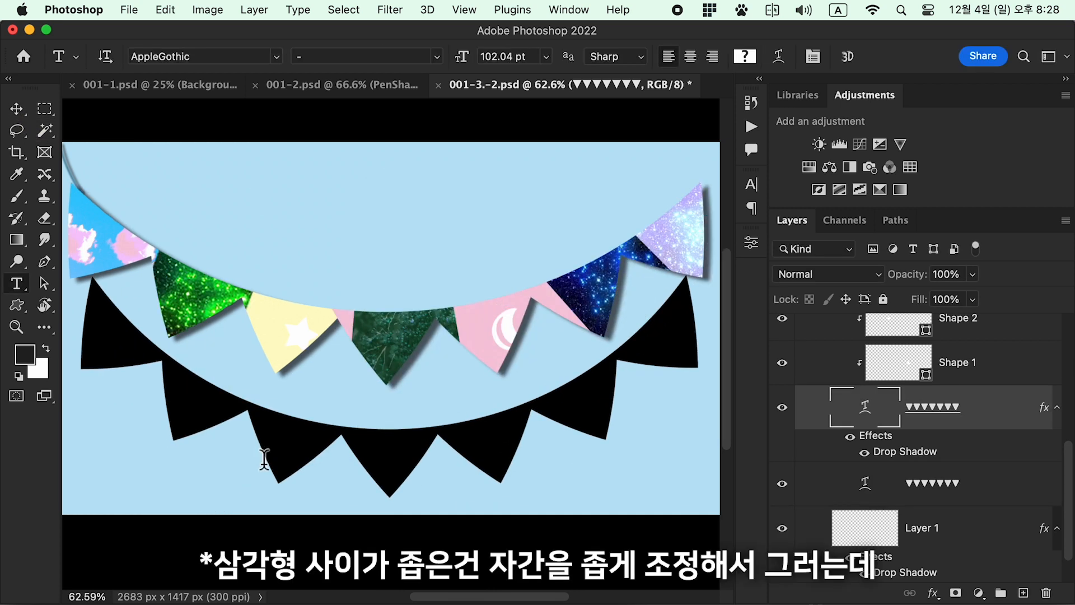
Select all the warped triangle characters and try wider and tighter letter spacing, settling on slightly wider spacing than before.
click(268, 459)
key(super+a)
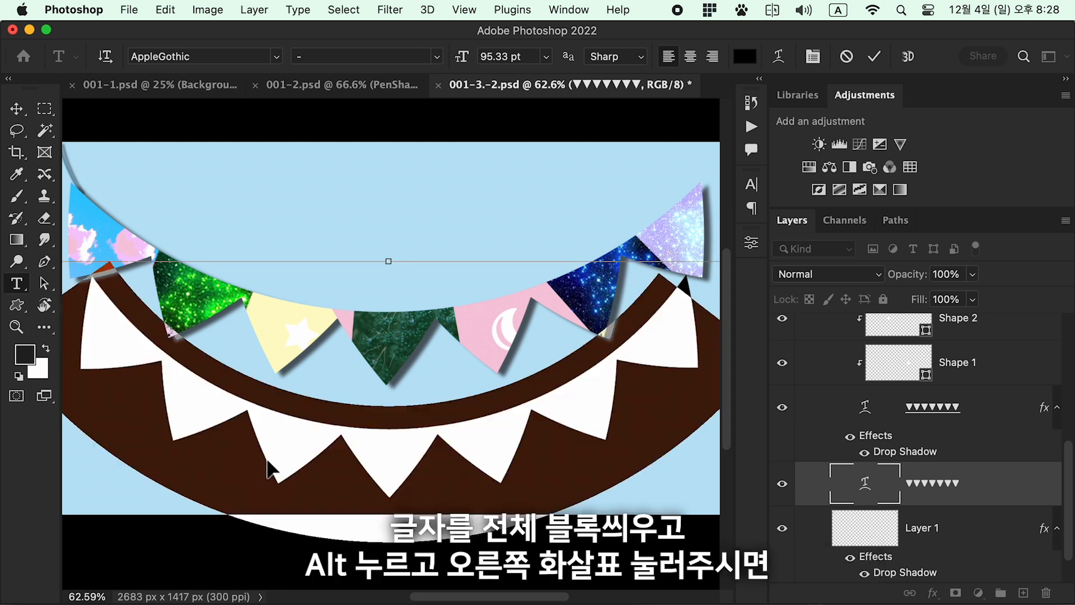
key(alt+Right)
key(alt+Right)
key(alt+Right)
key(alt+Right)
key(alt+Right)
key(alt+Right)
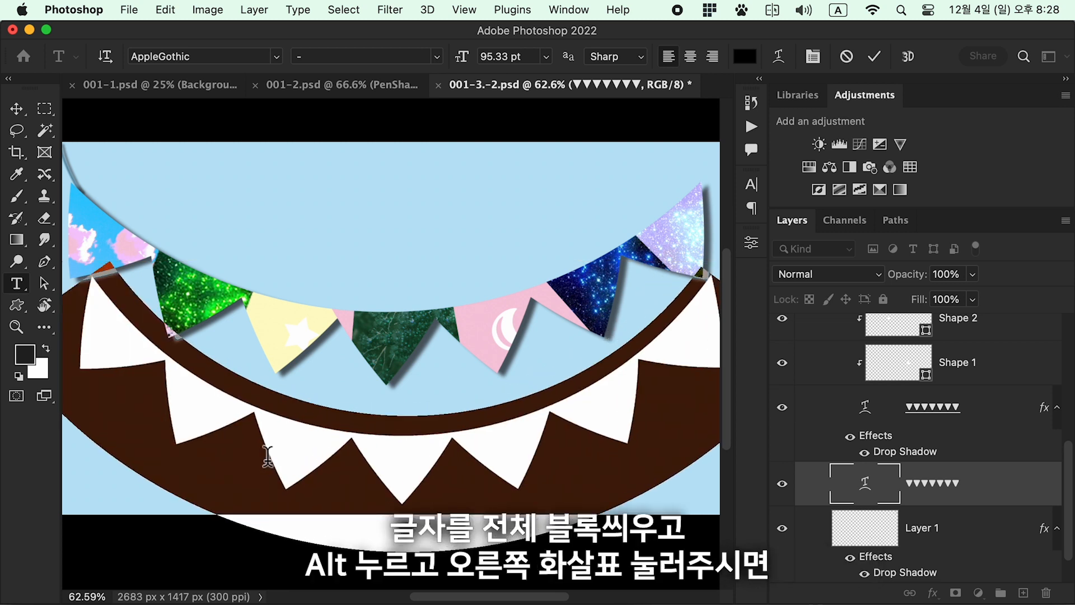
key(alt+Left)
key(alt+Left)
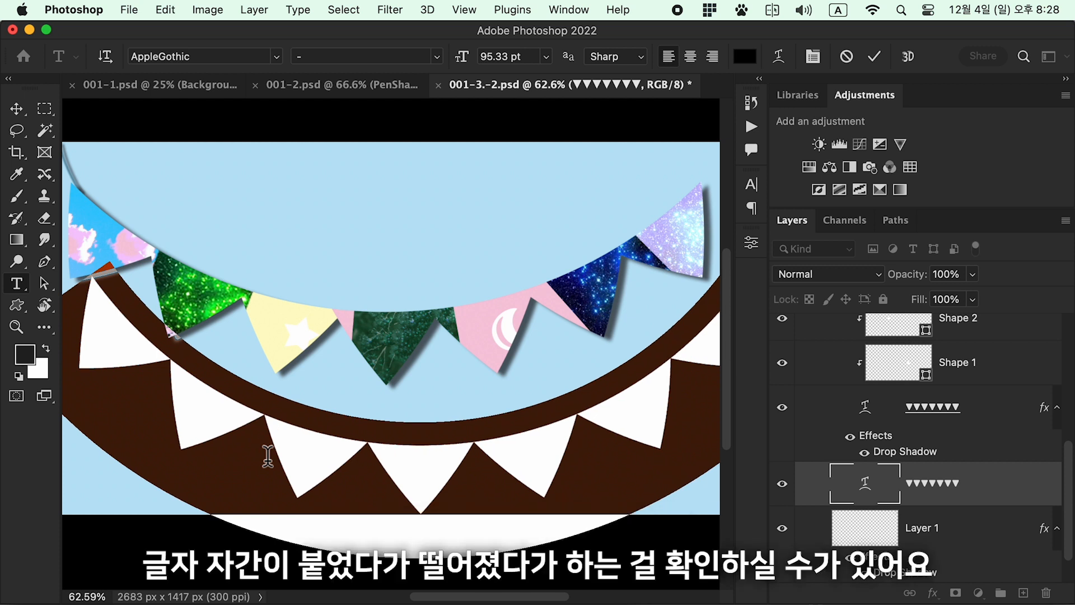
key(alt+Left)
key(alt+Left)
key(alt+Left)
key(alt+Right)
key(alt+Right)
key(alt+Right)
key(alt+Right)
key(alt+Left)
key(alt+Left)
key(alt+Right)
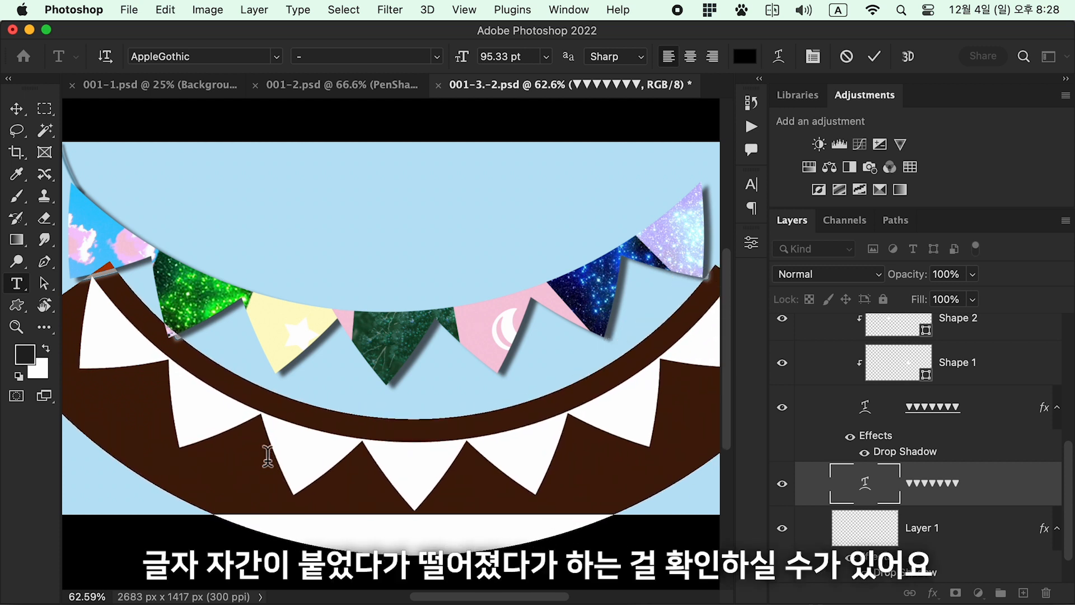
Shift the black triangle row slightly left to centre it under the existing bunting.
click(13, 112)
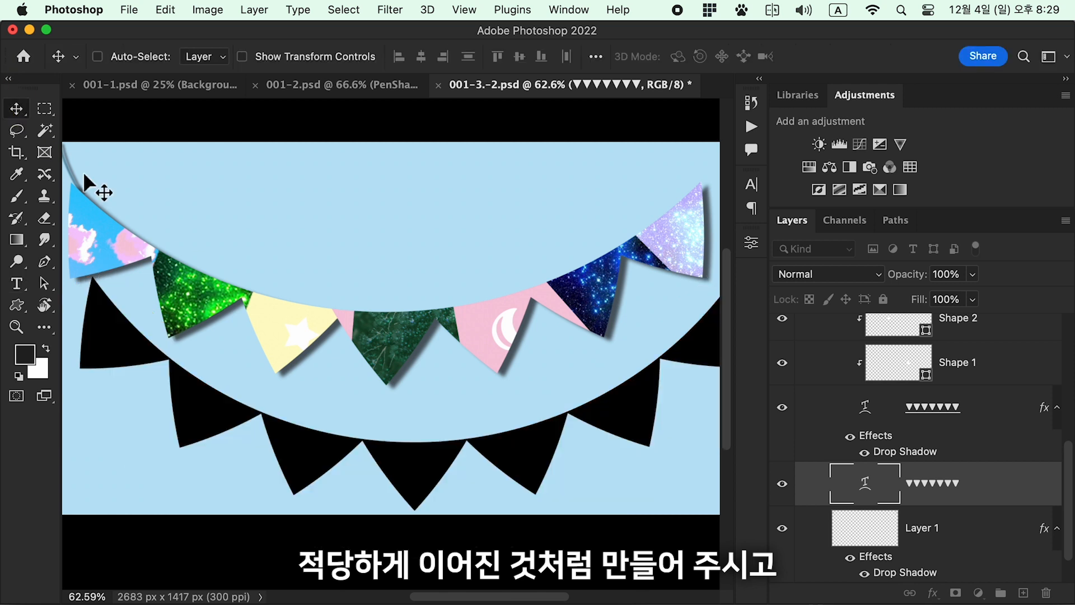
drag(241, 419, 224, 419)
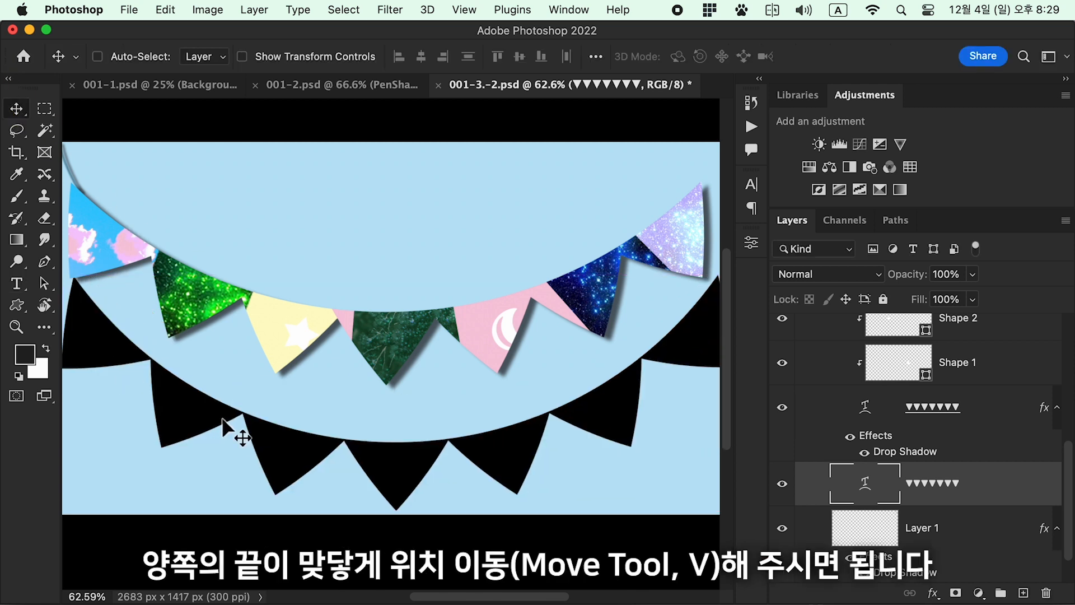
key(super+minus)
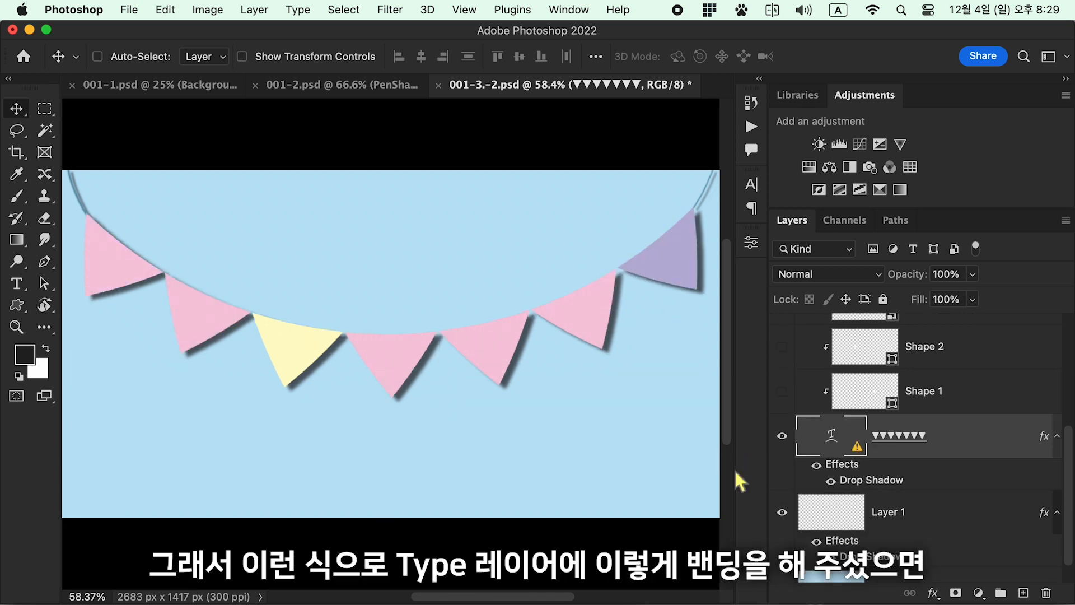
Hide the drop shadow effects on the bunting's triangle text layer and on Layer 1.
click(785, 514)
click(821, 466)
click(824, 512)
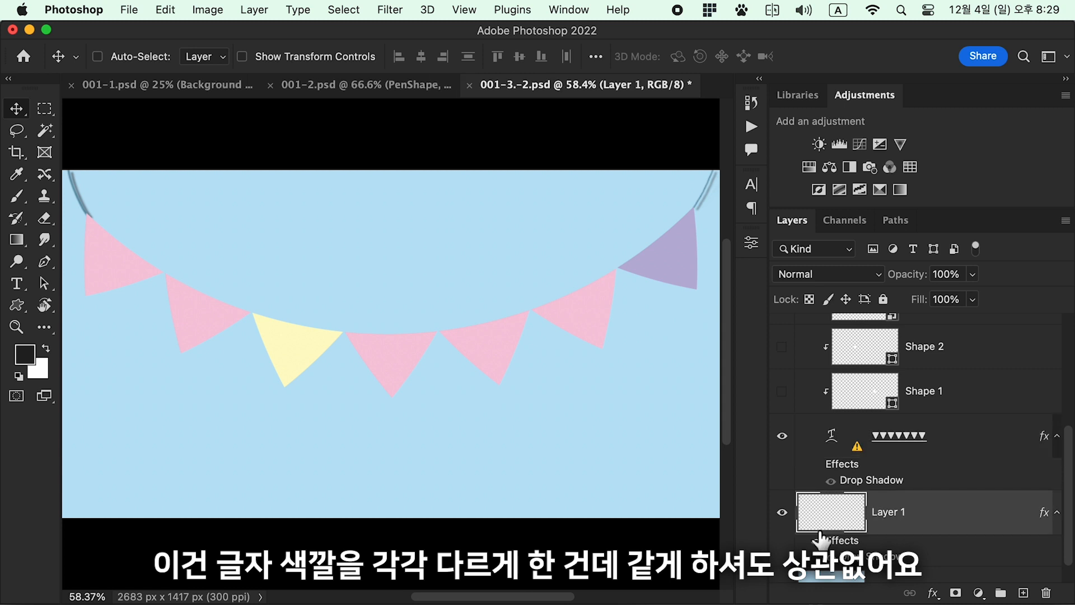
click(815, 541)
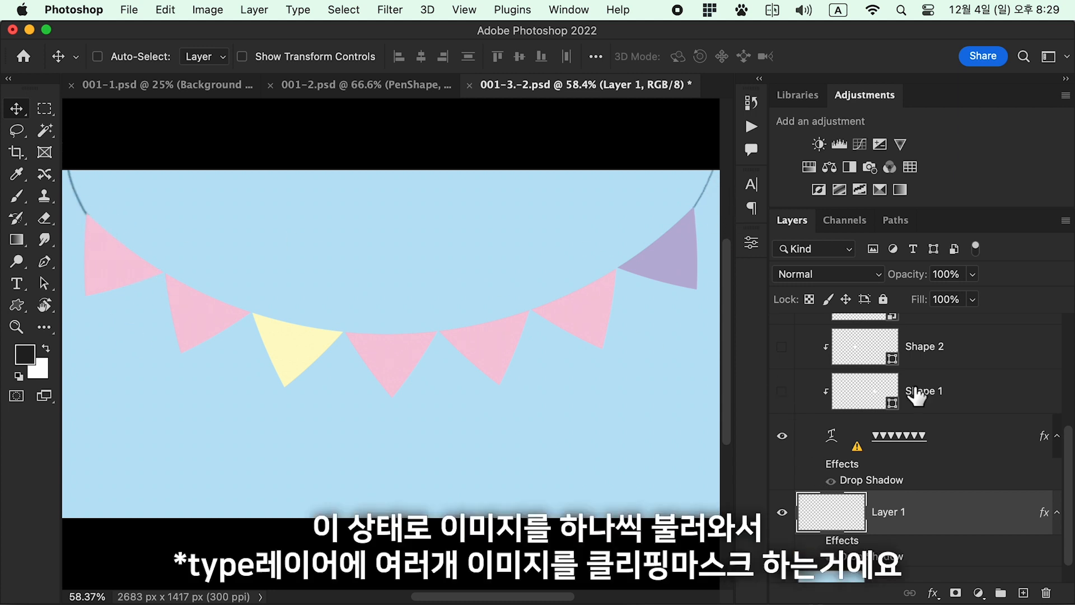
Show the clipped Shape 1 moon, Shape 2 star and 구름 cloud image layers on the bunting.
click(830, 448)
click(782, 392)
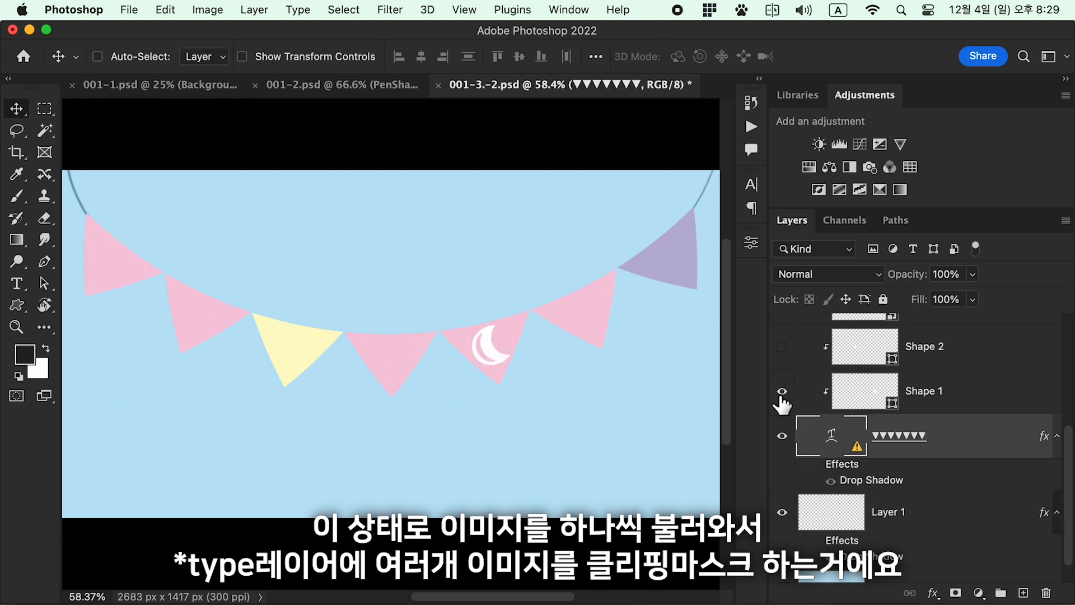
scroll(864, 403, up, 2)
click(782, 404)
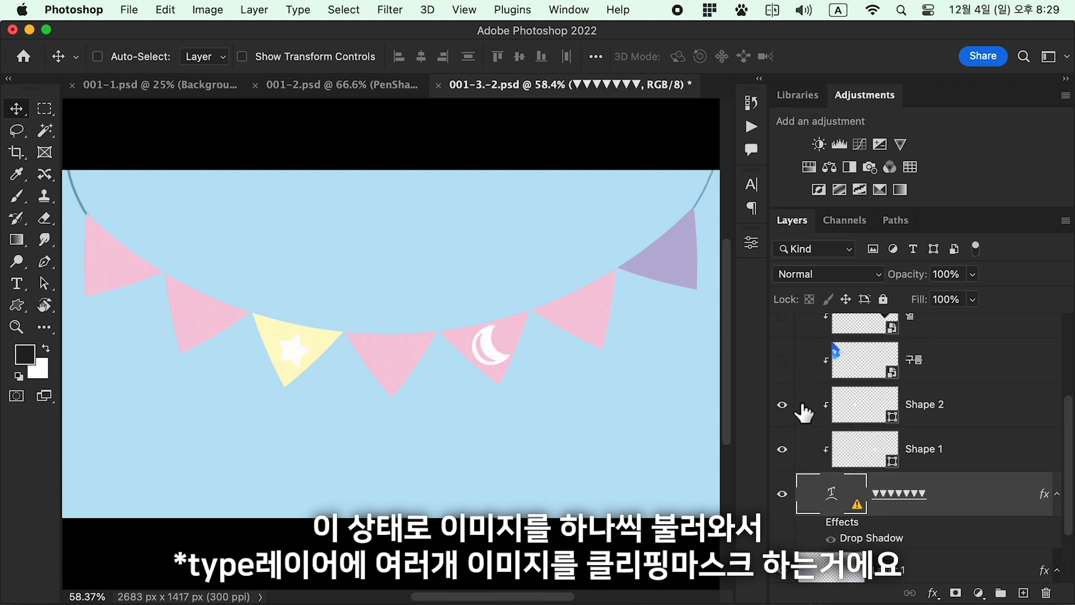
scroll(812, 420, up, 3)
click(823, 435)
click(783, 437)
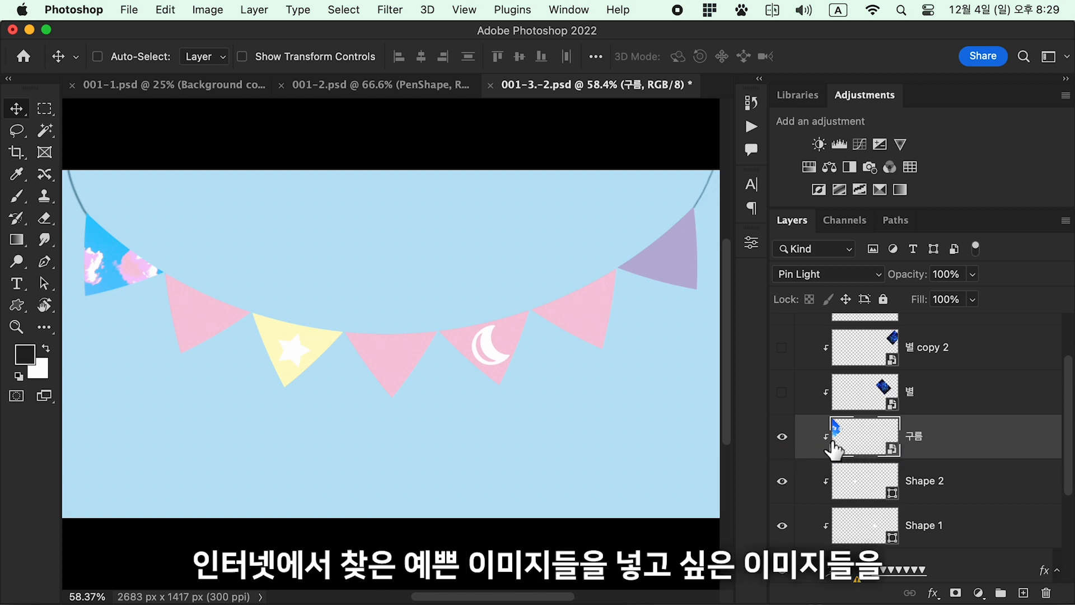
Show the 별 image layer and clip it to the bunting's triangle text layer.
click(930, 411)
click(782, 392)
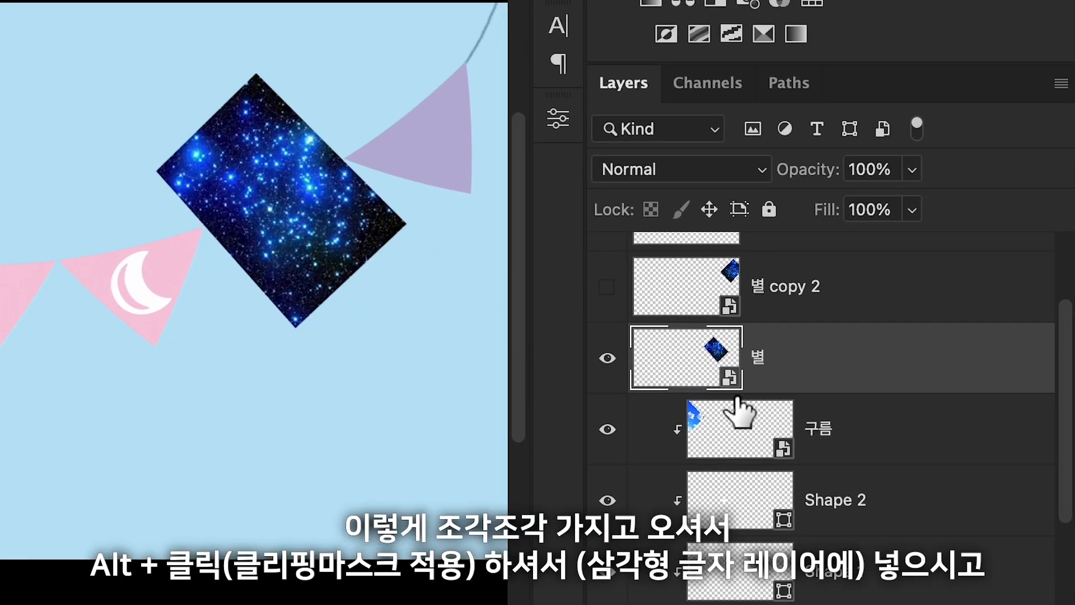
alt+click(819, 392)
Show the 별 copy 2 image layer and clip it into the bunting's triangle text as well.
scroll(827, 417, up, 2)
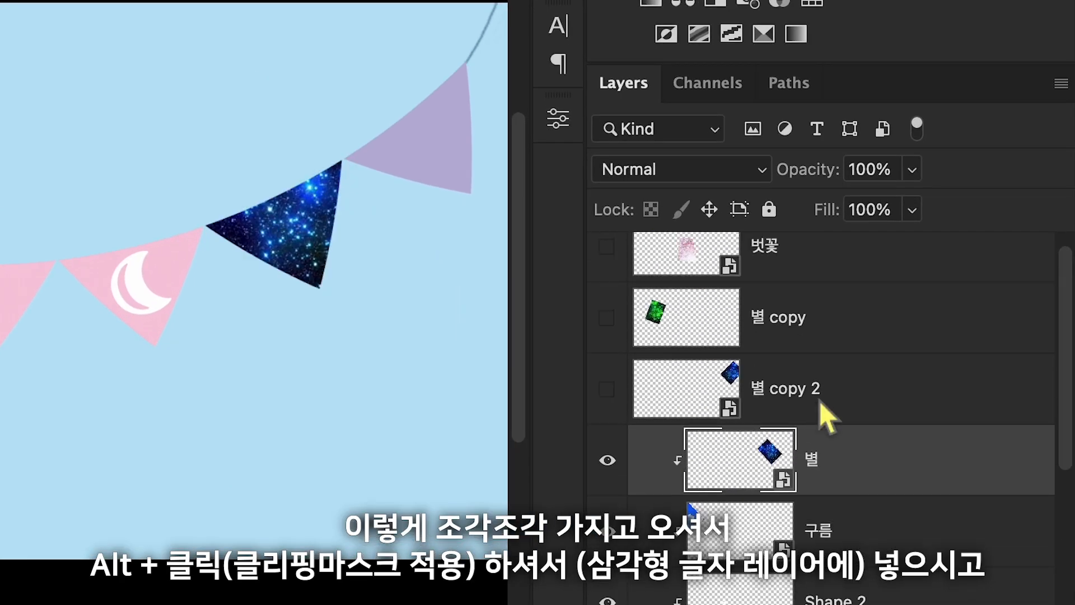
click(608, 389)
alt+click(700, 417)
scroll(708, 414, up, 1)
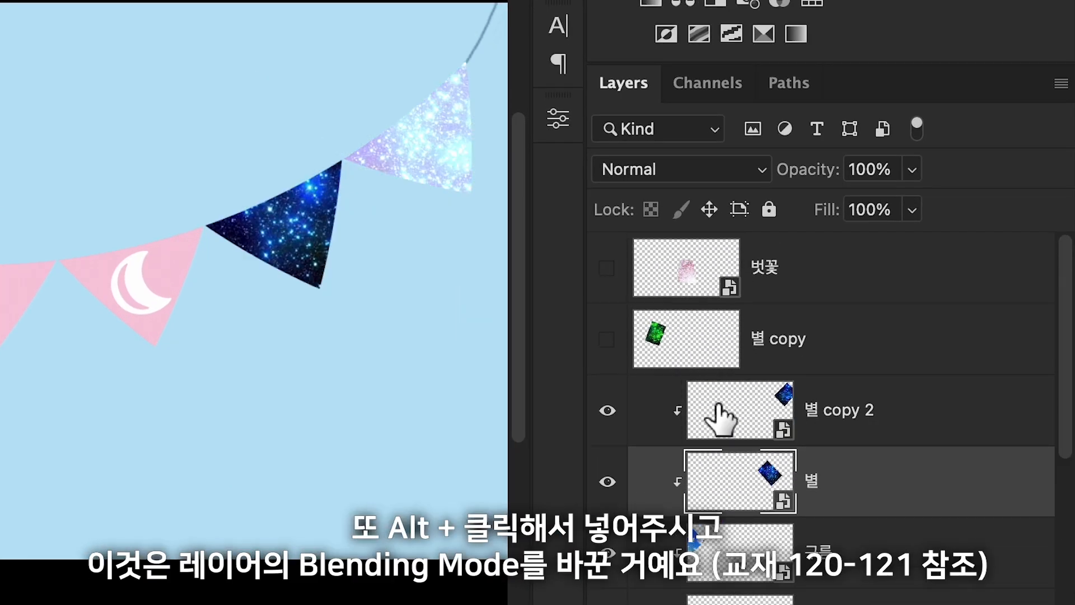
Try the Normal blend mode on the 별 copy 2 layer and undo the change back to Linear Dodge (Add).
click(751, 414)
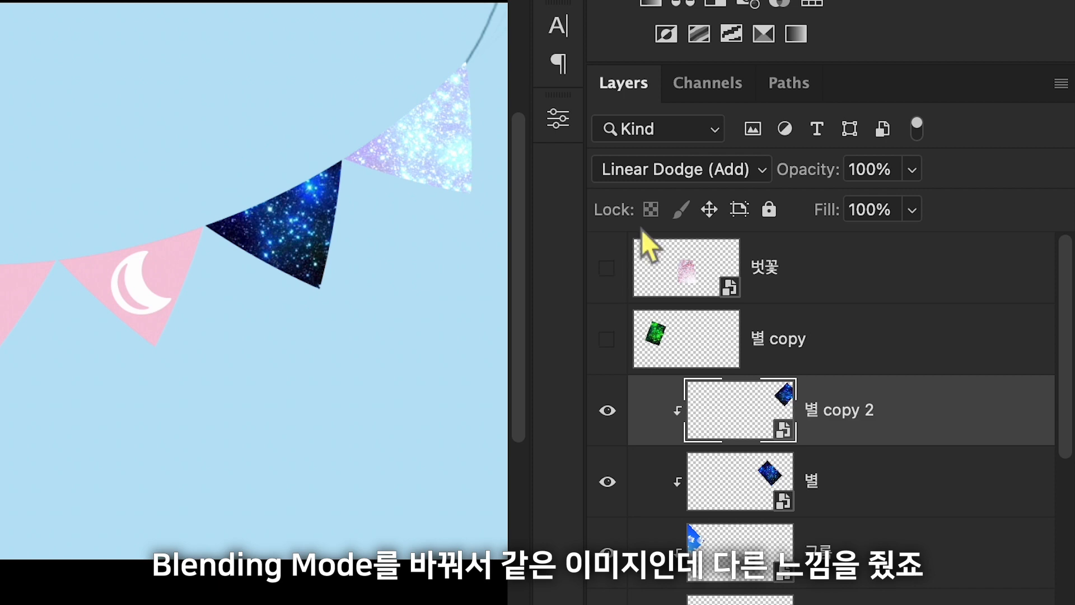
click(621, 170)
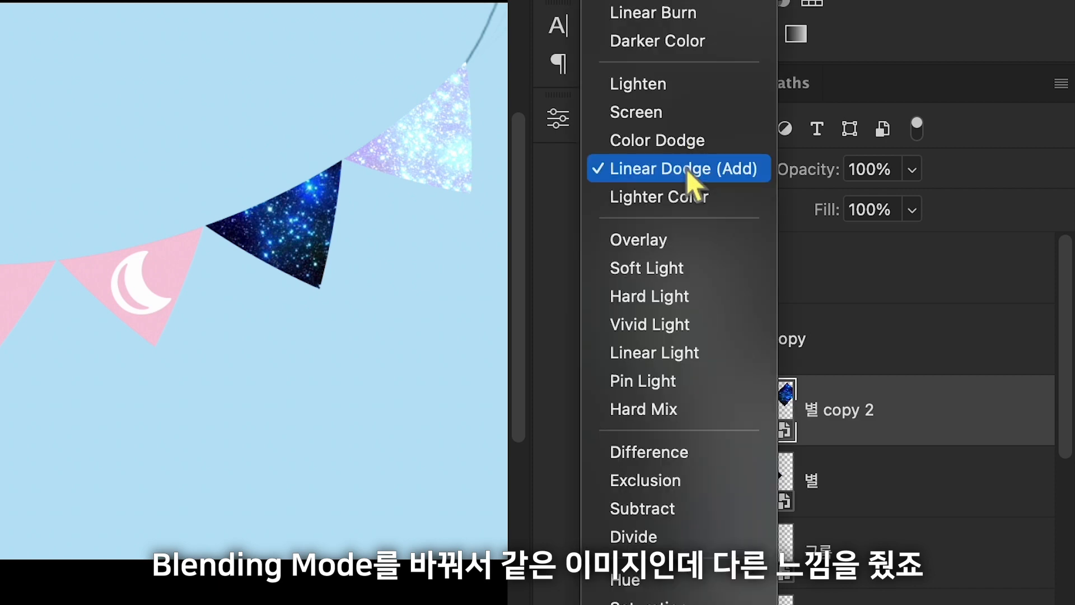
click(636, 53)
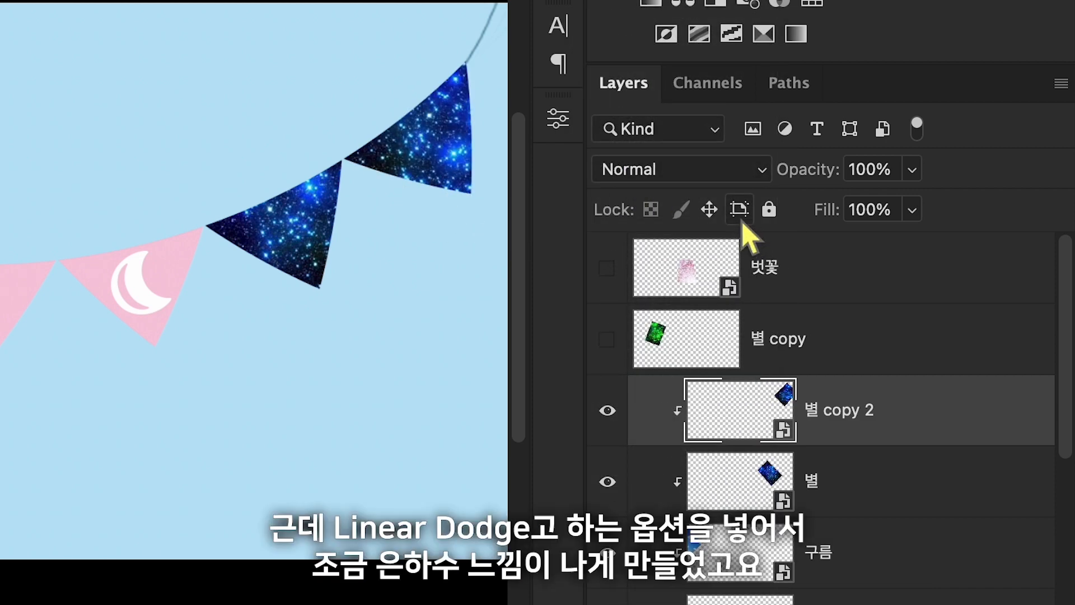
key(ctrl+z)
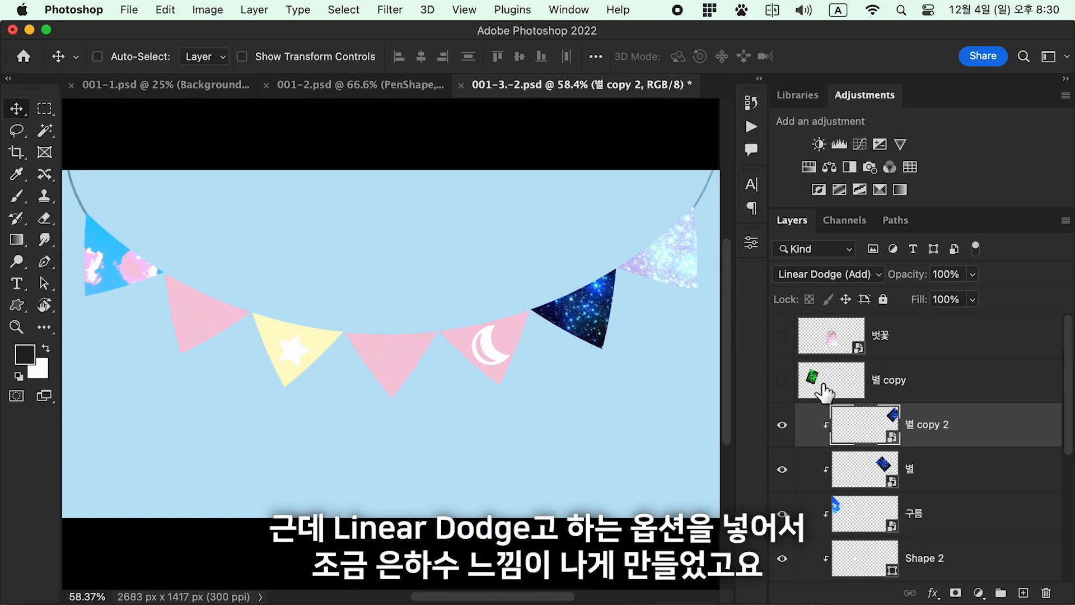
Show the 별 copy and 벗꽃 image layers and clip both into the bunting's triangle text.
click(780, 380)
click(841, 382)
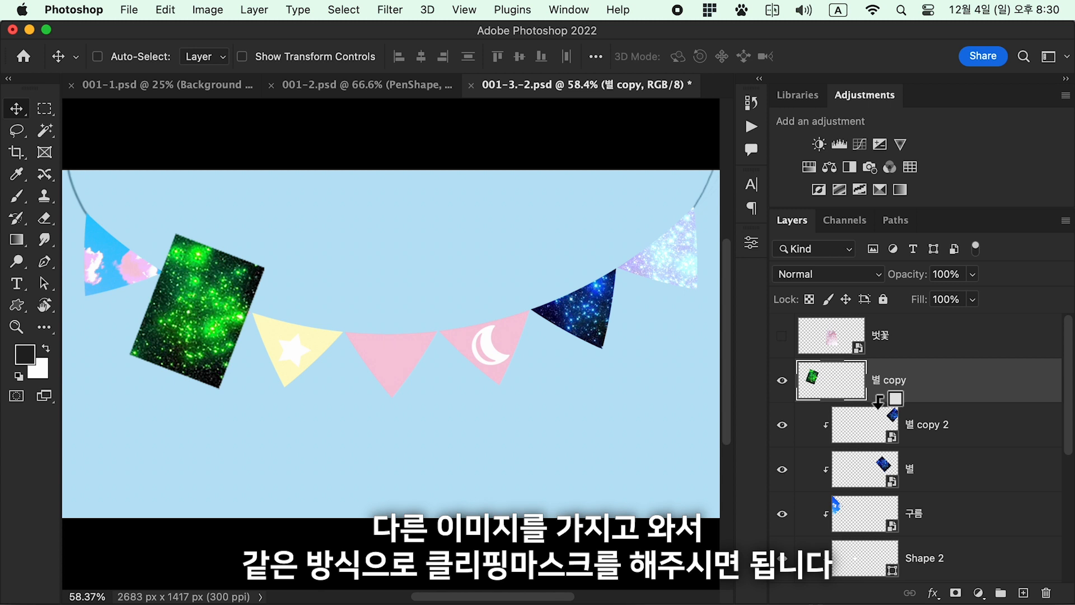
alt+click(874, 402)
click(782, 336)
alt+click(891, 357)
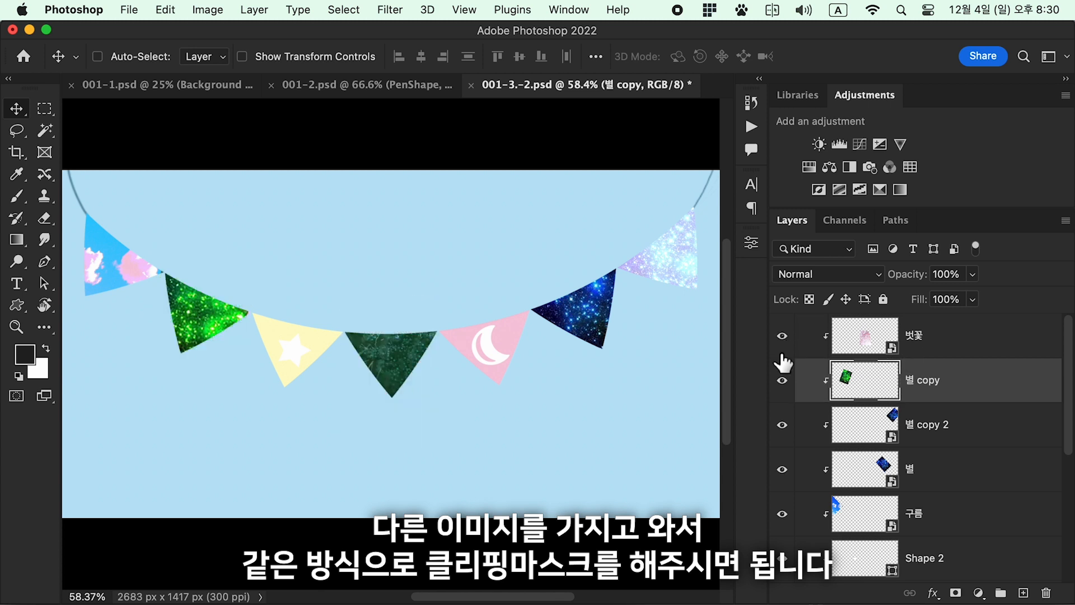
click(857, 343)
Select the bunting's triangle text layer and find Drop Shadow among its layer effects.
scroll(823, 448, down, 5)
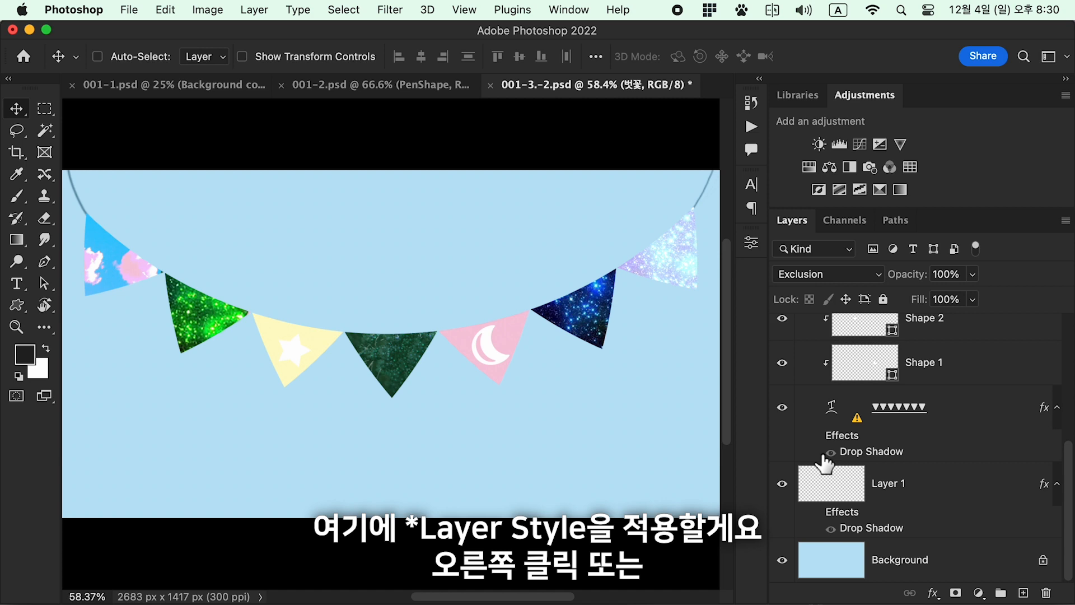
right_click(929, 440)
click(906, 435)
right_click(904, 436)
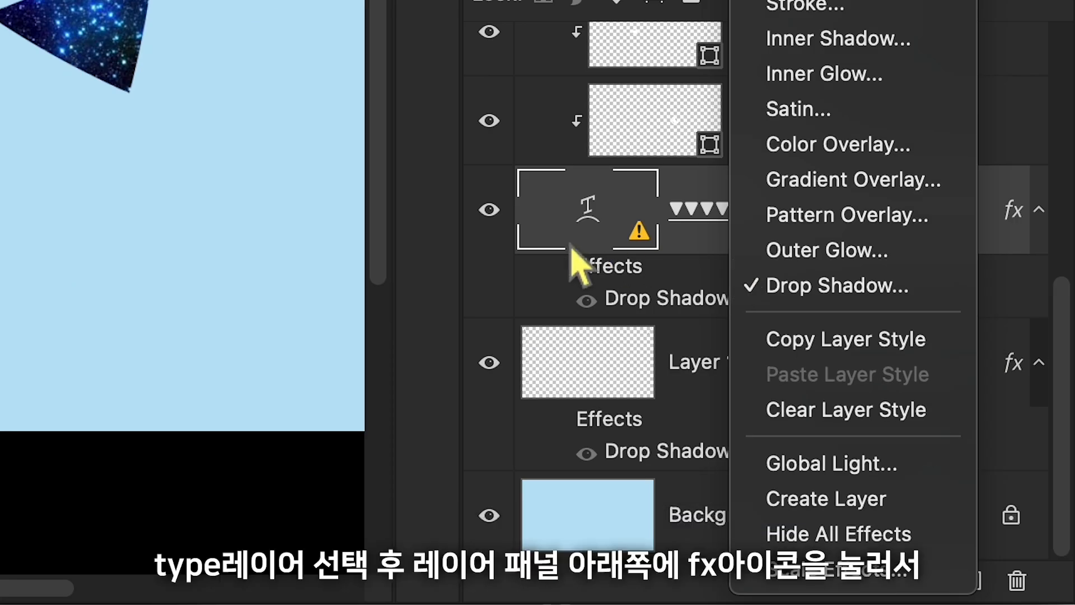
click(807, 437)
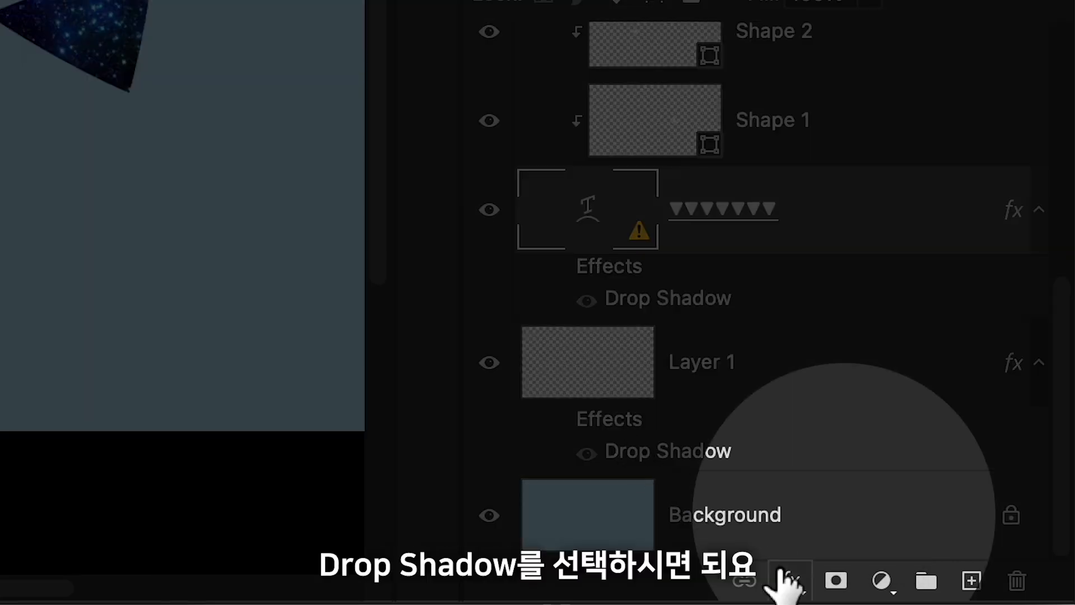
click(791, 582)
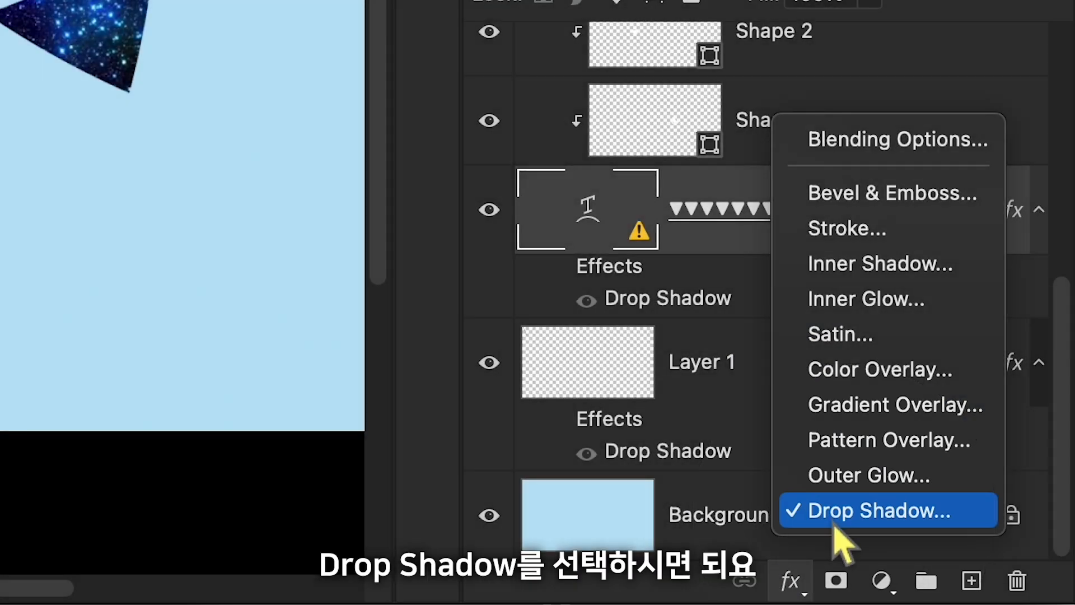
click(835, 523)
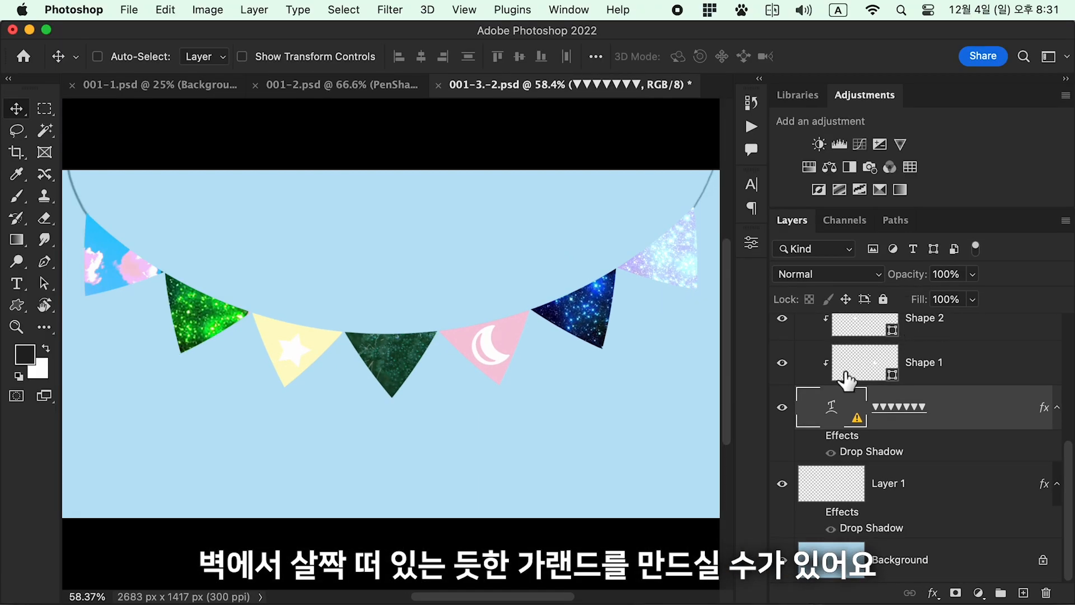
Turn the drop shadow effects back on for the bunting's triangle text layer and for Layer 1.
click(818, 436)
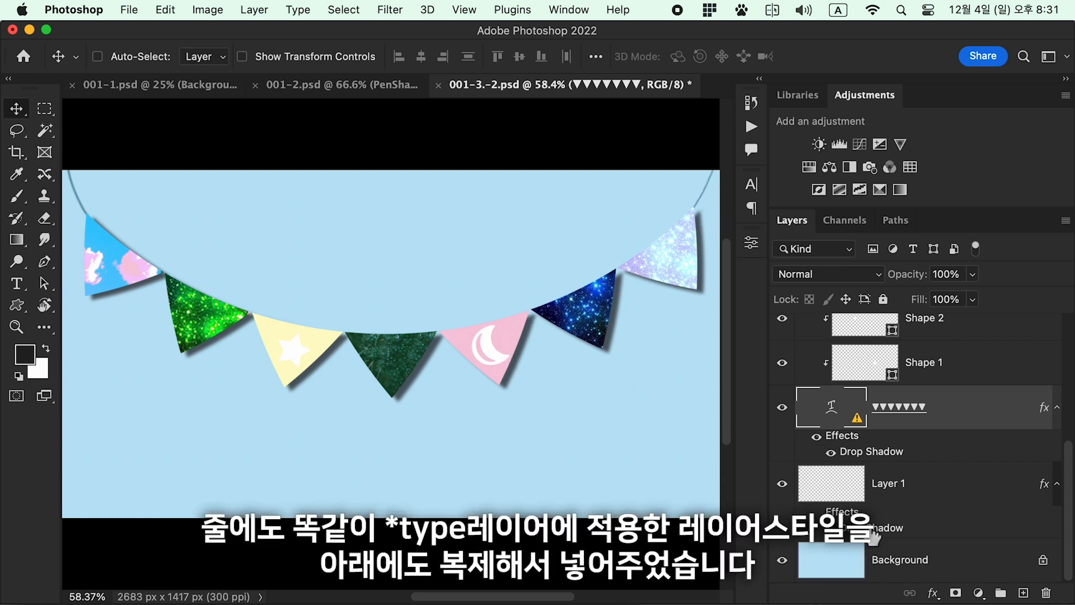
click(813, 512)
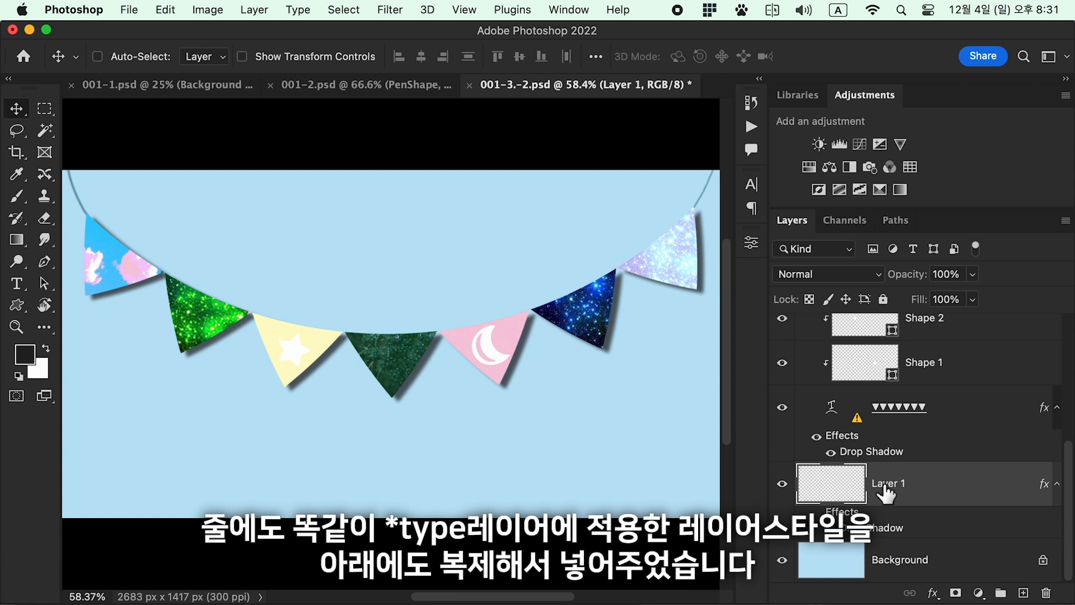
click(959, 454)
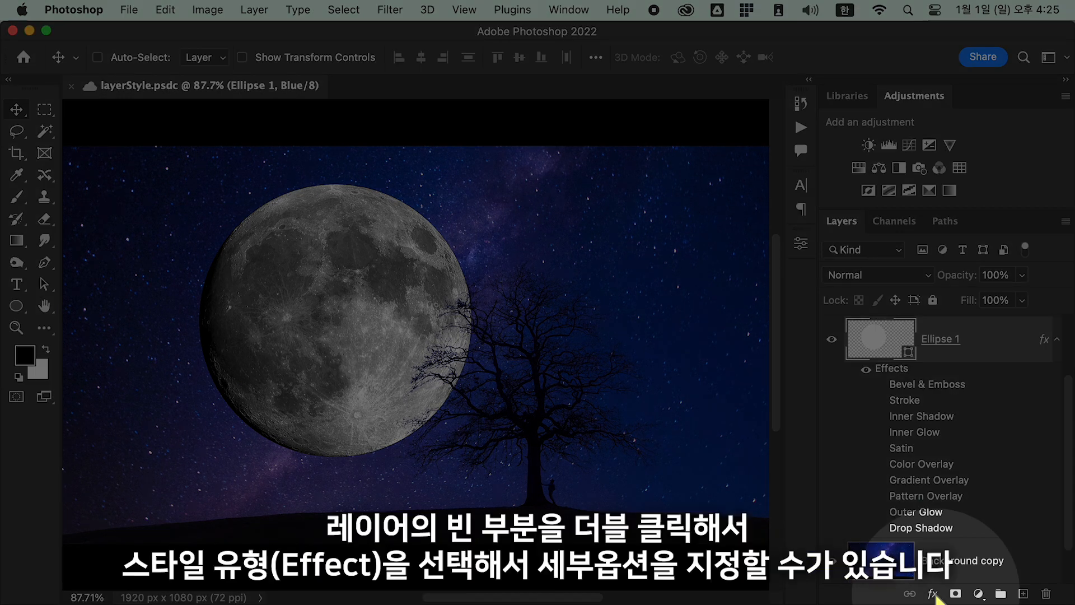
Open the Layer Style options of the Ellipse 1 layer in layerStyle.psdc and close them without changes.
click(936, 594)
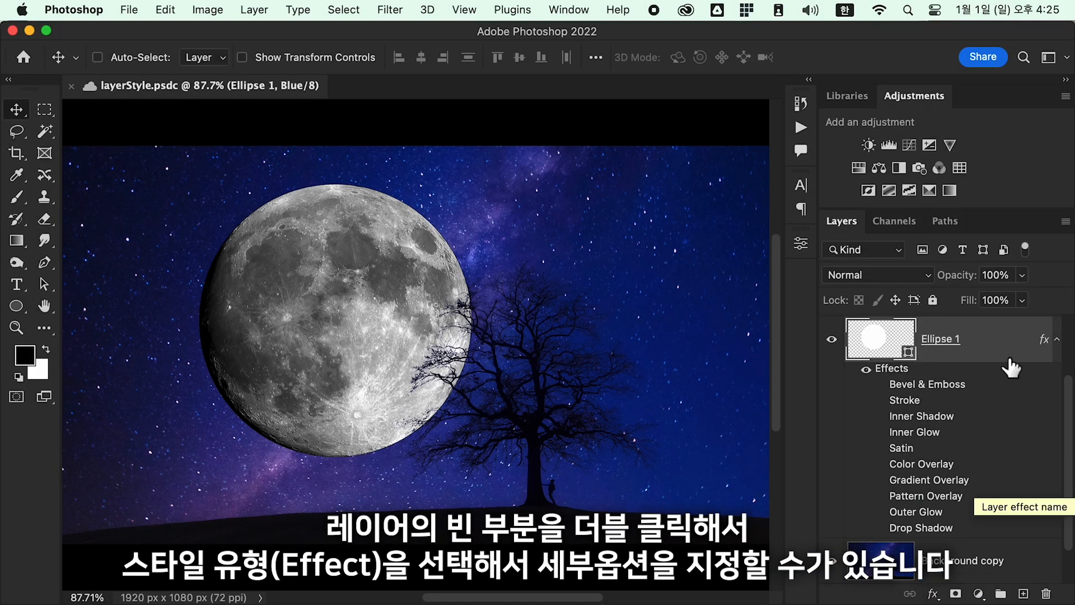
double_click(990, 353)
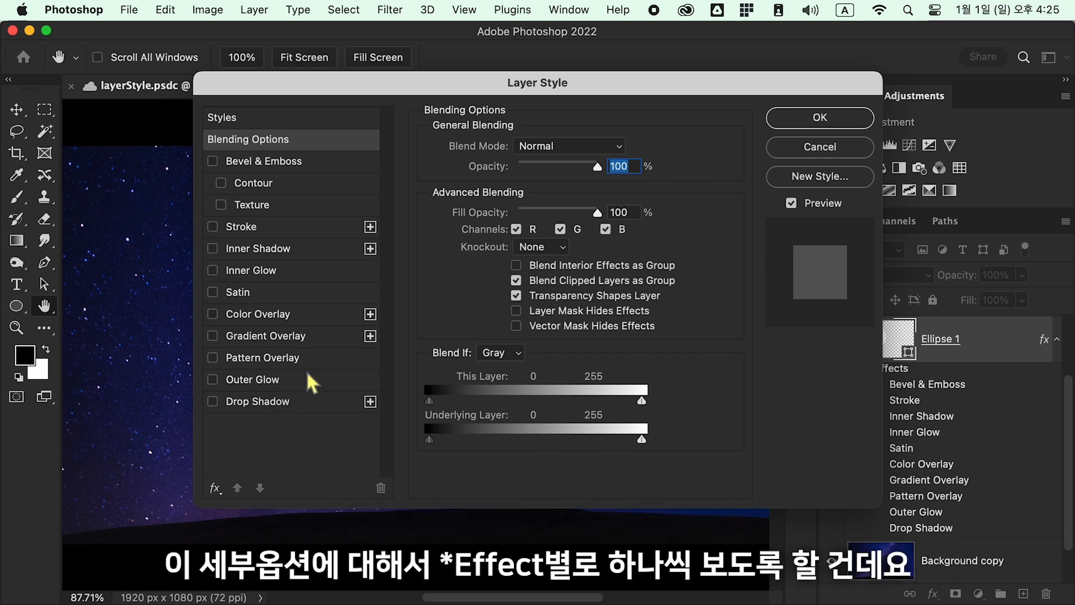
click(801, 152)
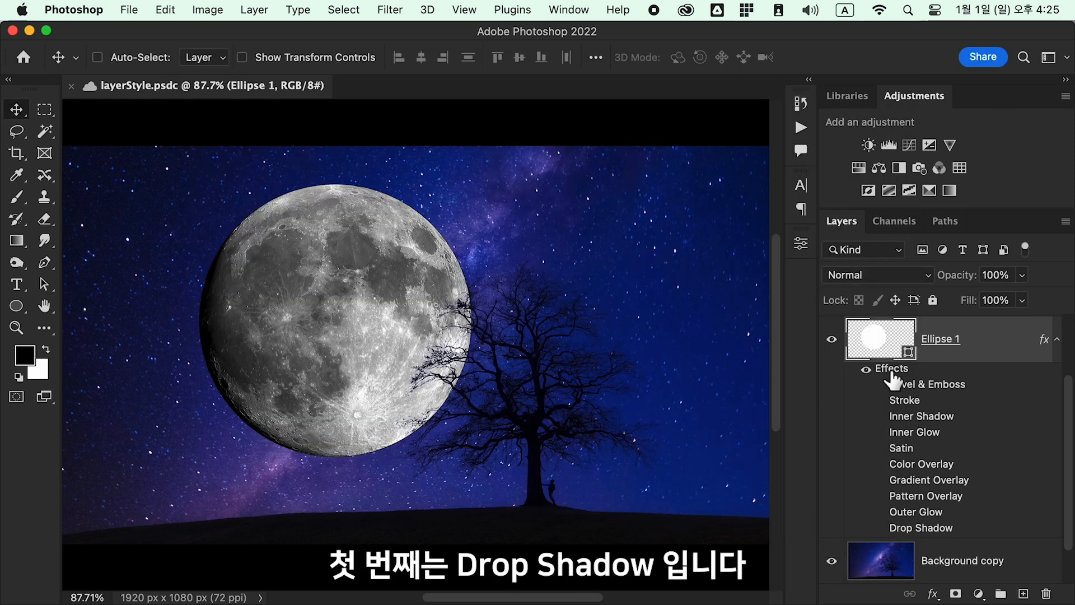
Show the Drop Shadow effect on Ellipse 1 and toggle it off and on to compare the moon's shadow.
scroll(875, 415, up, 2)
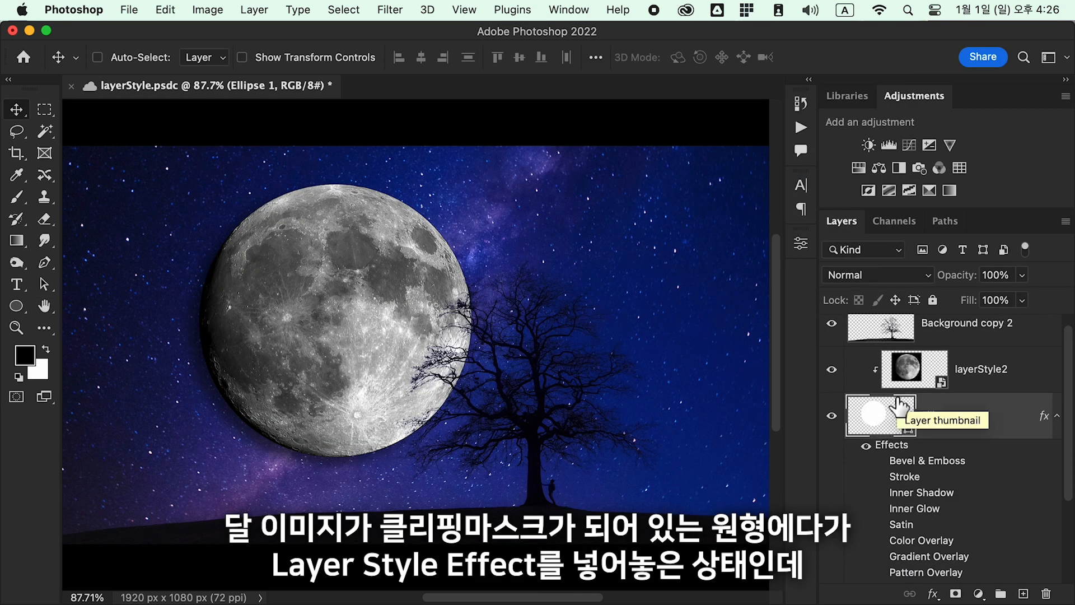
scroll(882, 426, down, 2)
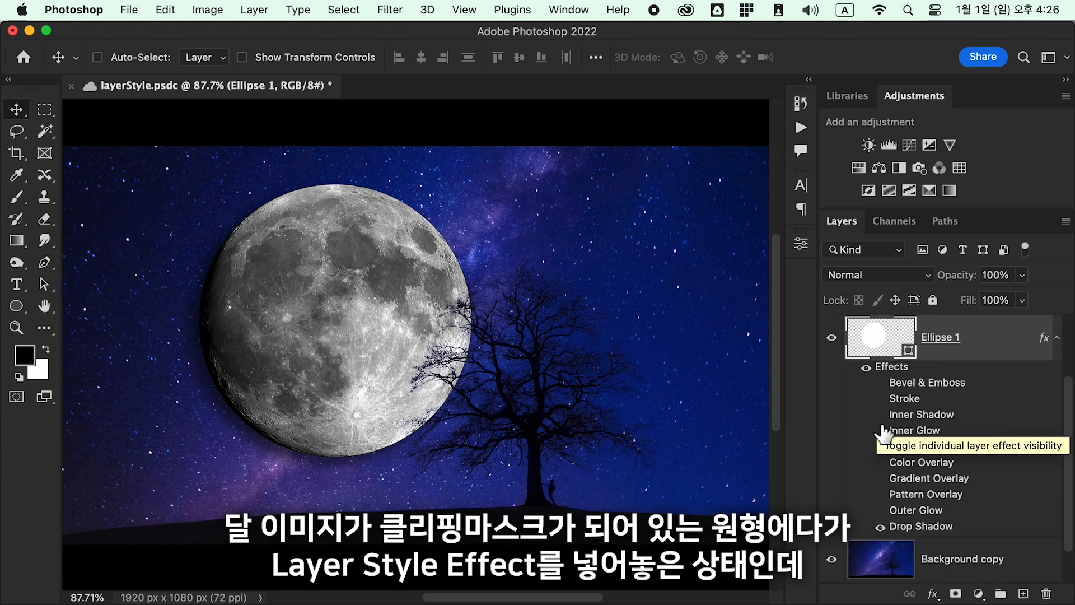
click(881, 527)
click(880, 527)
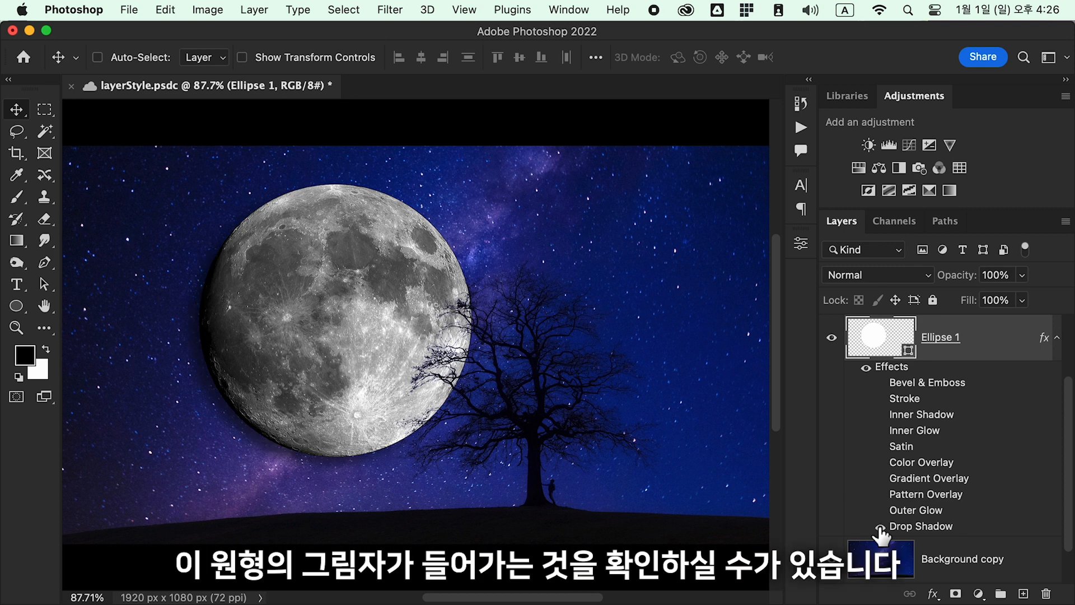
click(880, 527)
click(880, 527)
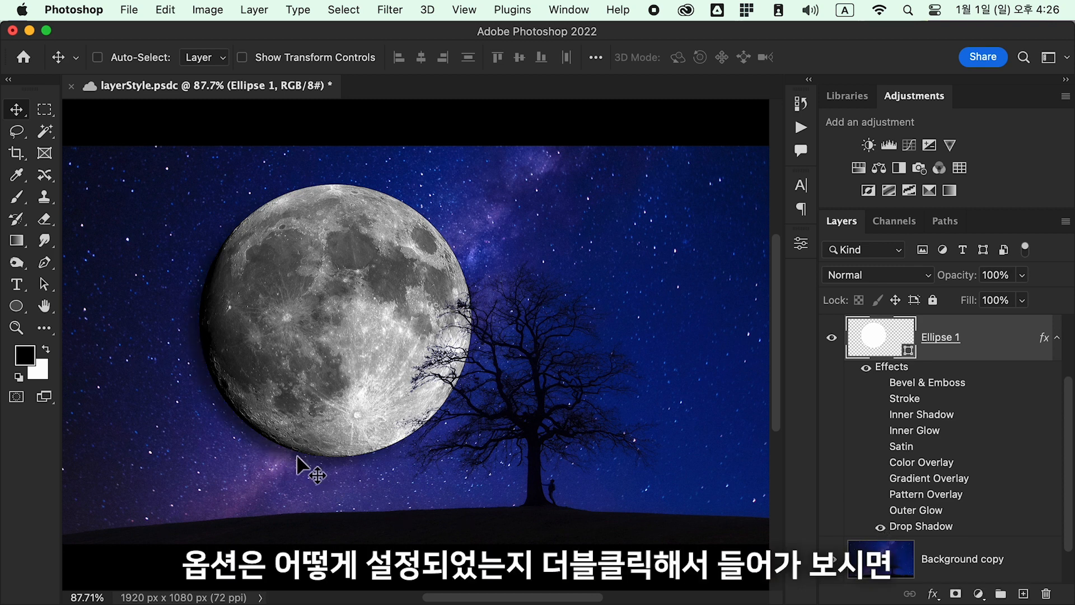
Open Ellipse 1's Drop Shadow settings beside the moon and raise the shadow's opacity to 84%.
double_click(940, 532)
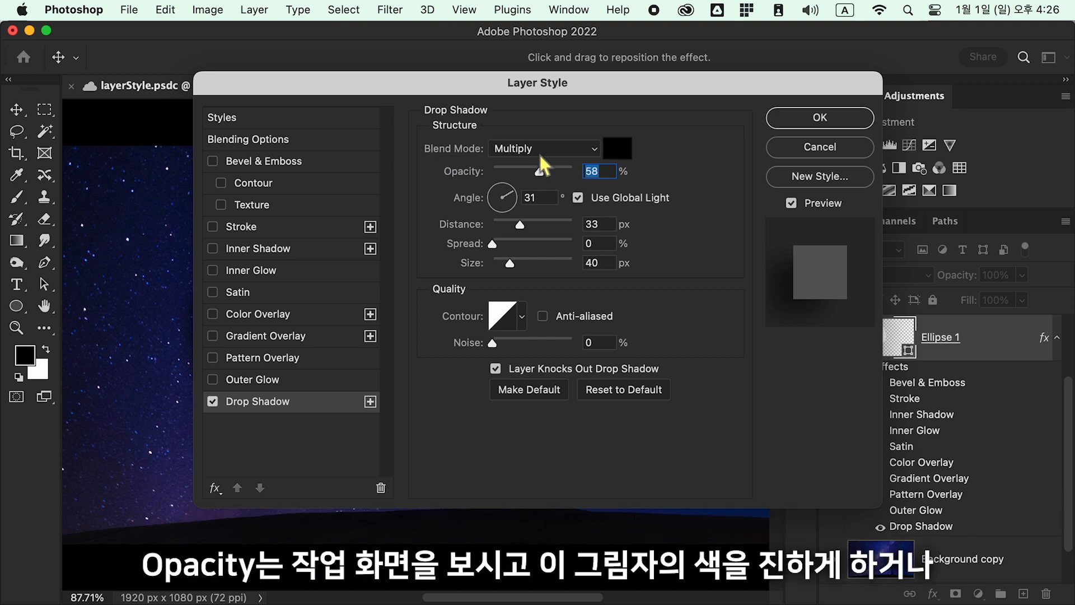
drag(447, 85, 627, 85)
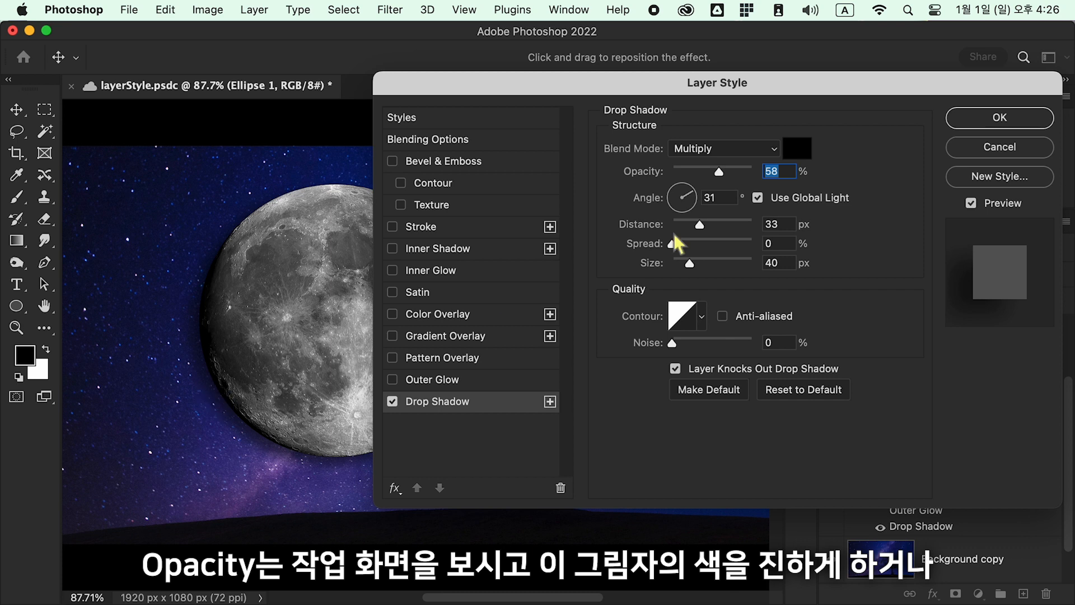
click(721, 169)
mouse_move(723, 172)
mouse_down()
mouse_move(754, 168)
mouse_move(680, 170)
mouse_move(749, 170)
mouse_move(739, 168)
mouse_up()
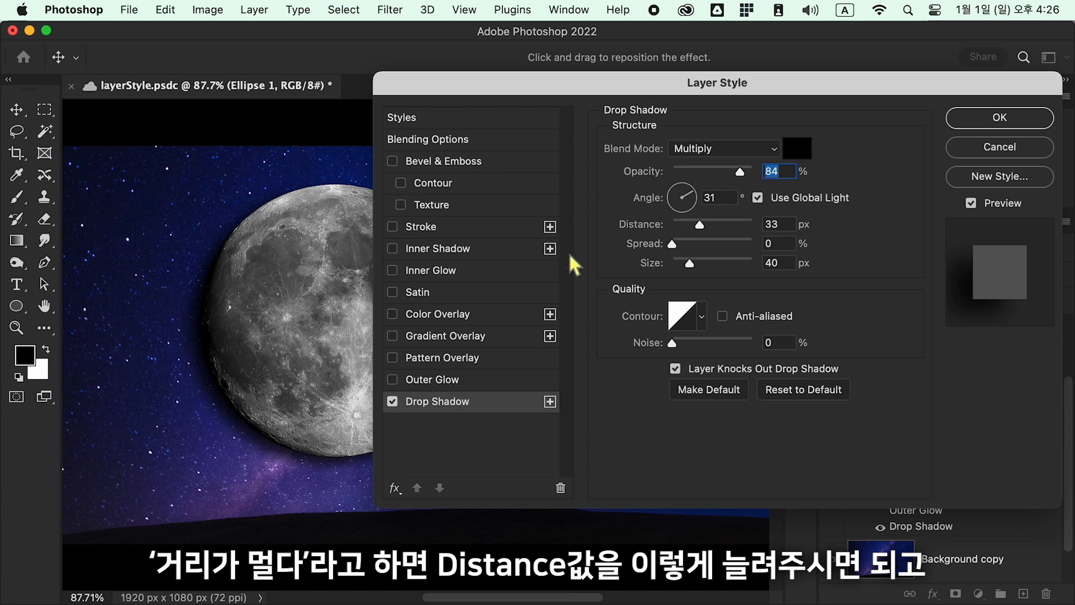
Try a drop shadow distance of 93 px with size 185 px, and reduce them to 17 px and 7 px.
drag(704, 224, 731, 227)
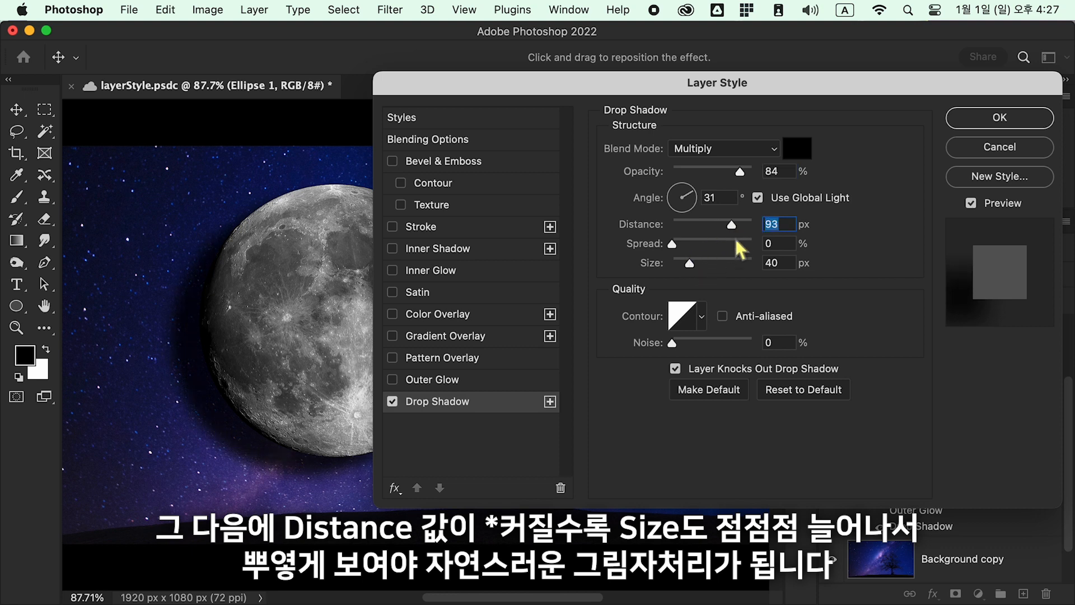
drag(703, 261, 735, 264)
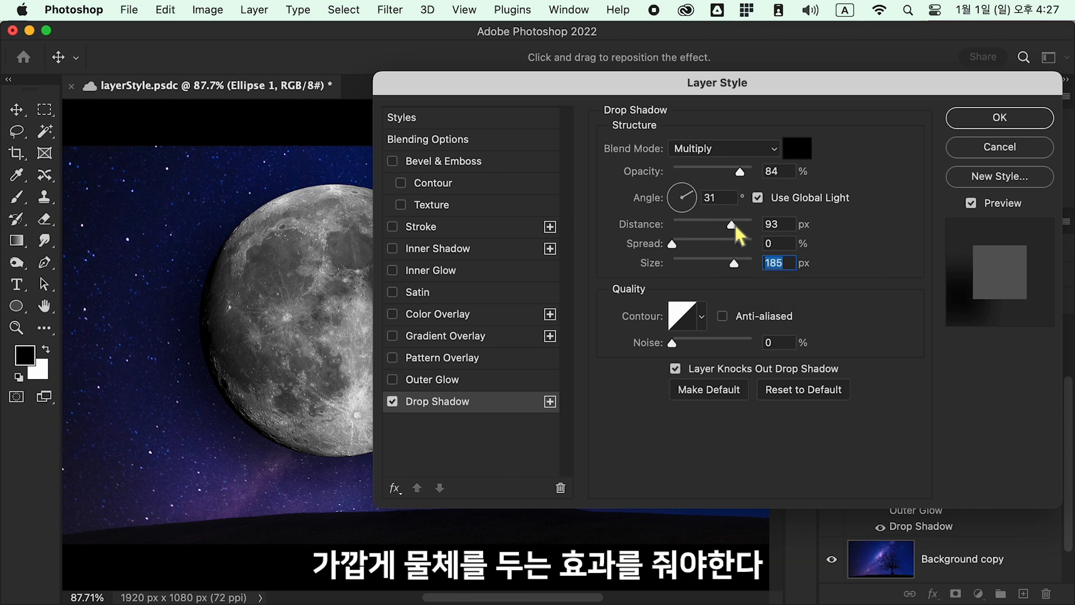
drag(731, 226, 687, 220)
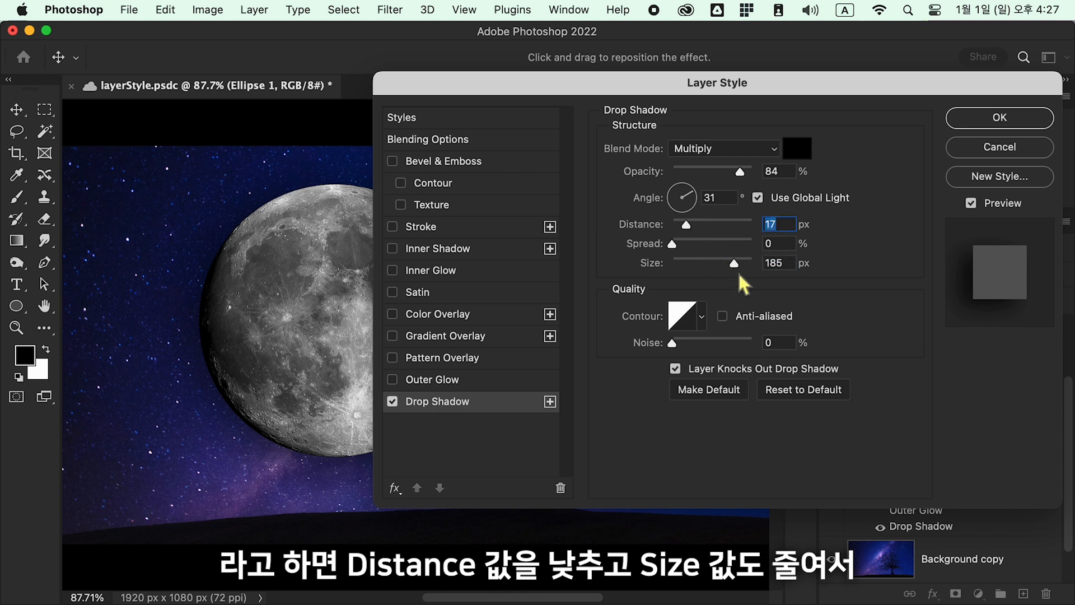
drag(735, 260, 680, 261)
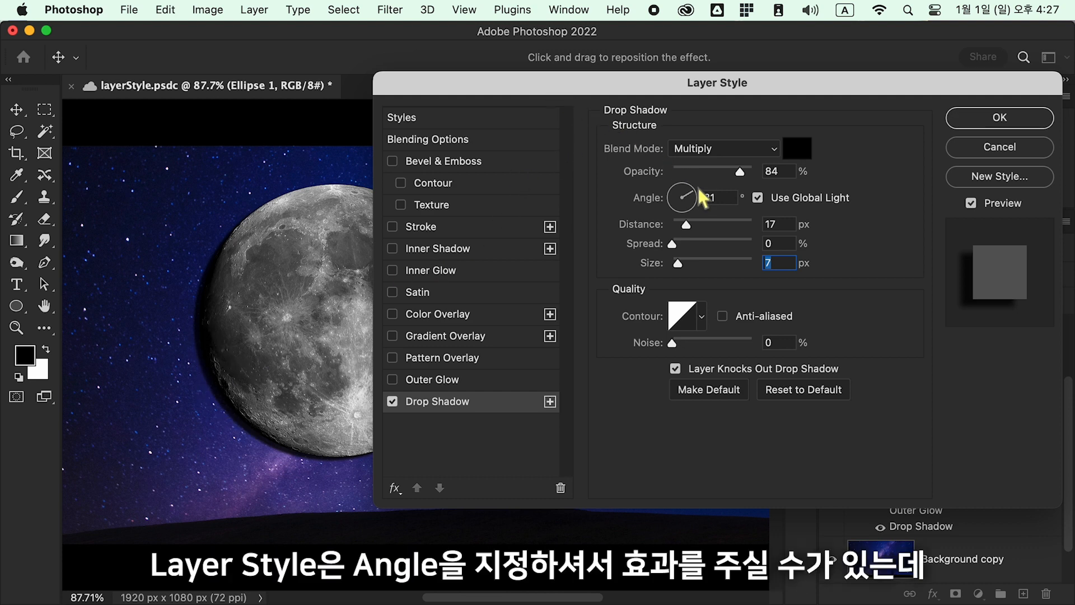
Try drop shadow angles of 149° and 129°, settle on 46° to match the moon's lighting, and apply the settings.
drag(593, 76, 704, 81)
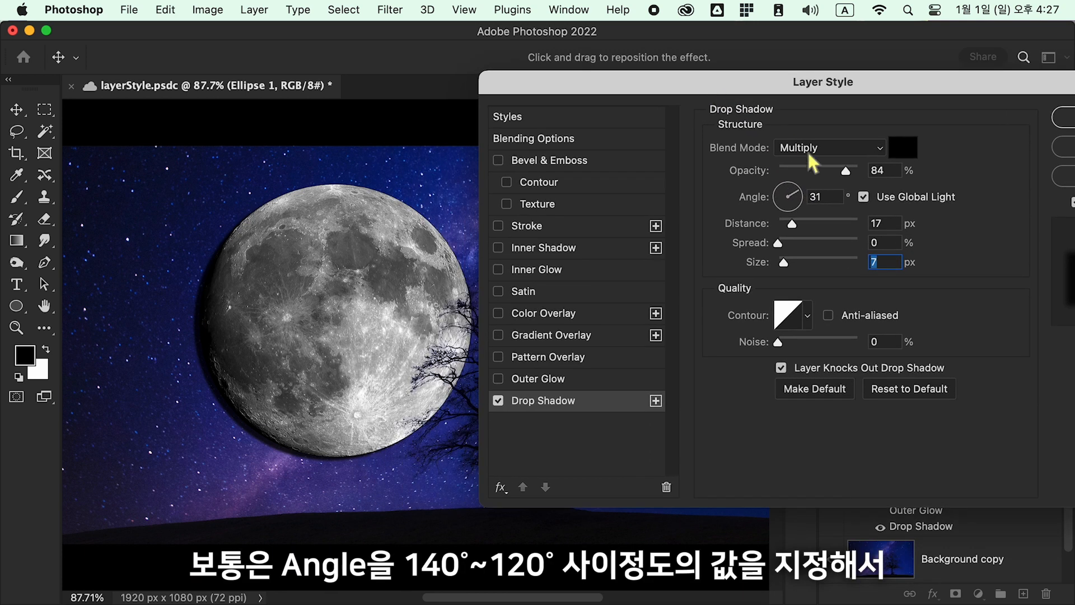
drag(791, 187, 777, 194)
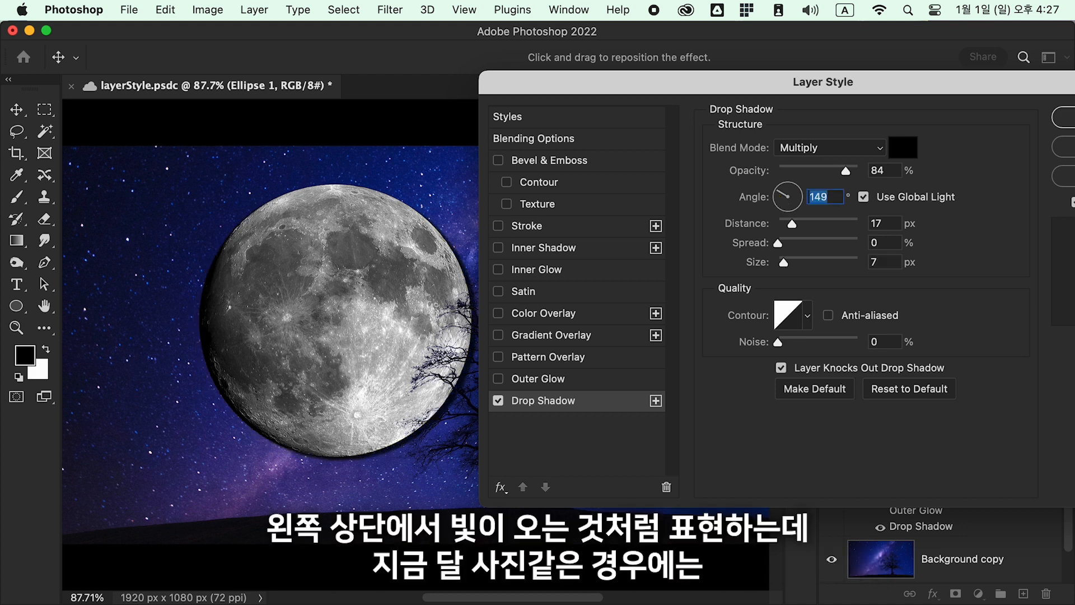
drag(780, 192, 782, 190)
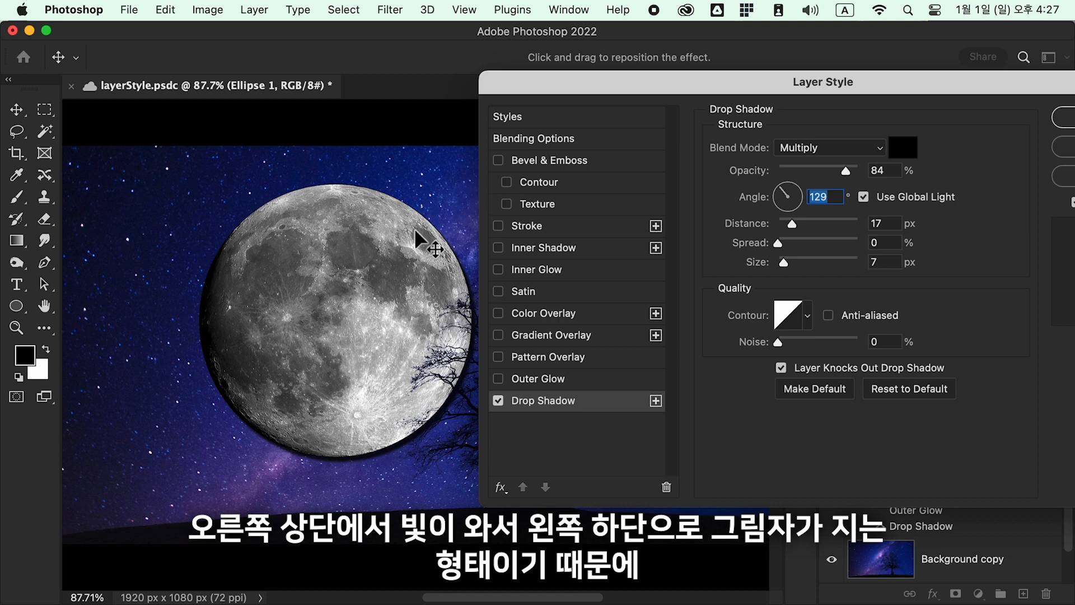
drag(795, 193, 801, 189)
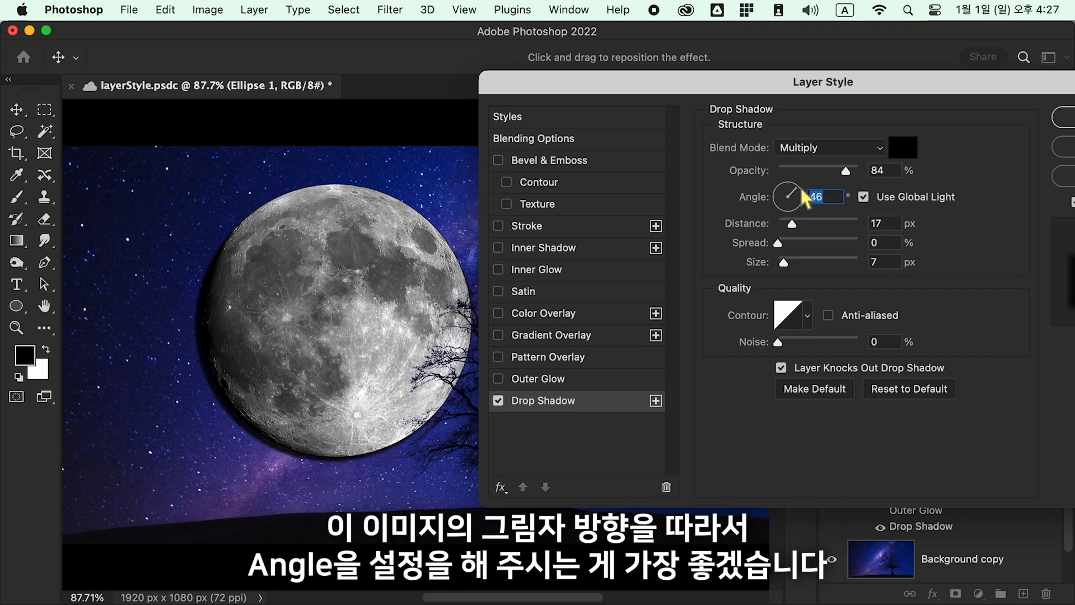
key(Return)
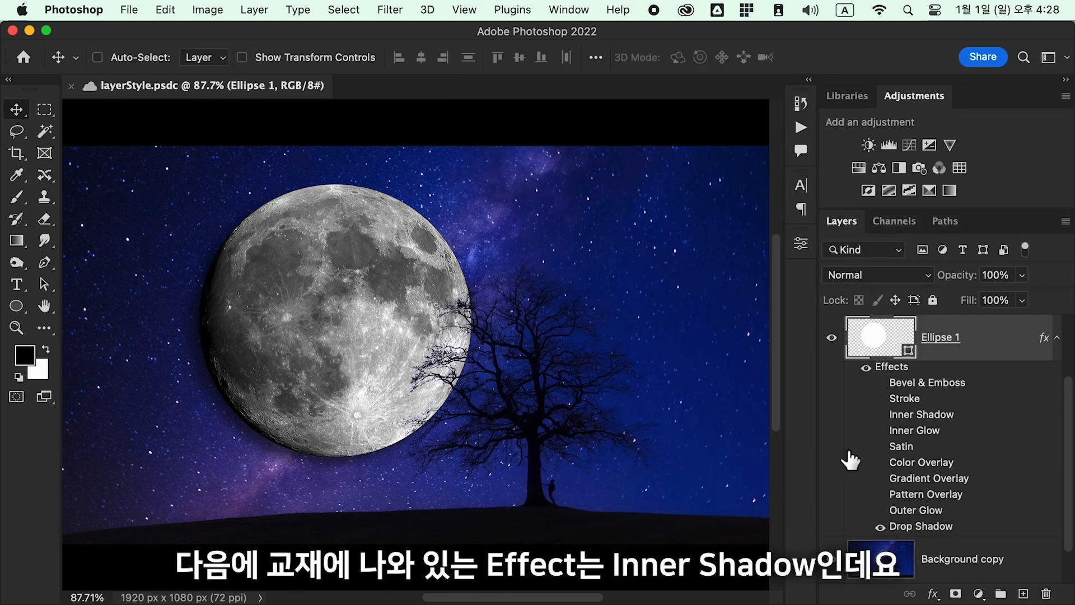
Hide Ellipse 1's Drop Shadow effect and show its Inner Shadow effect instead.
click(880, 527)
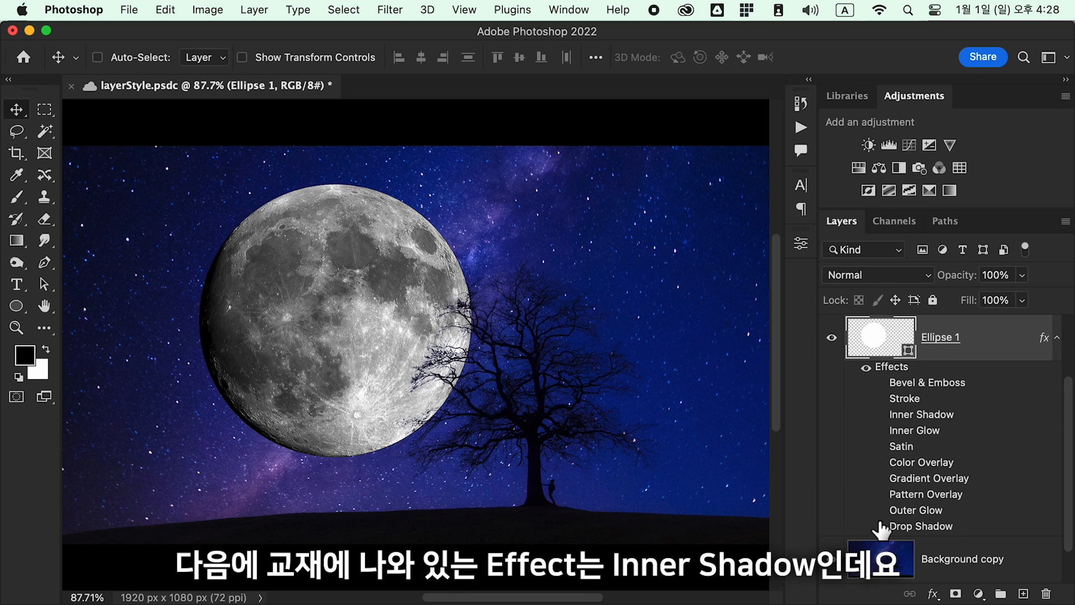
click(881, 415)
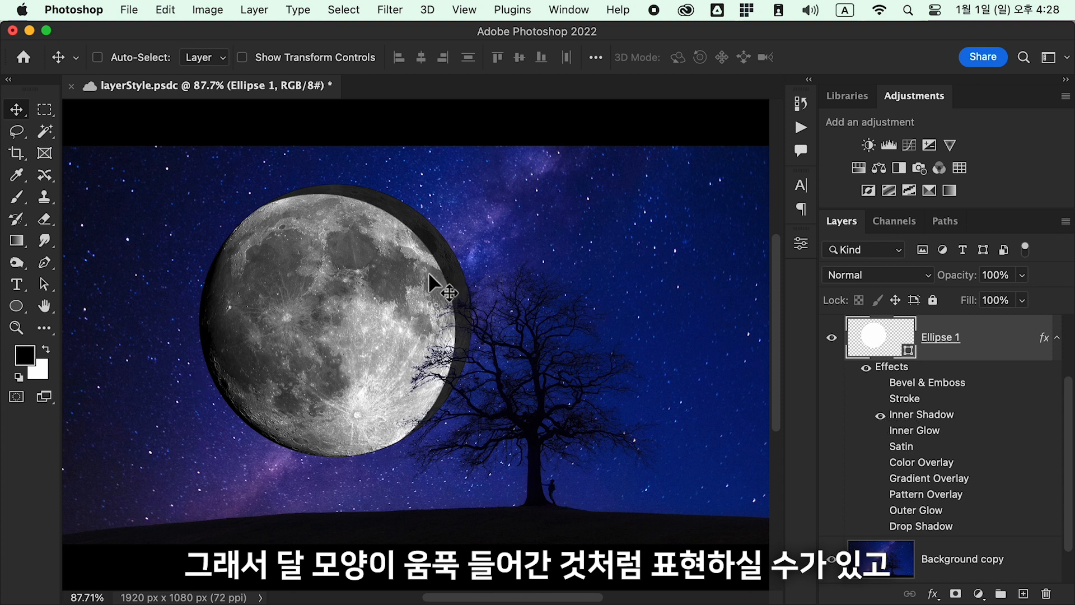
Open Ellipse 1's Inner Shadow settings beside the moon and try distances of 77 px and 71 px with size 57 px.
double_click(916, 419)
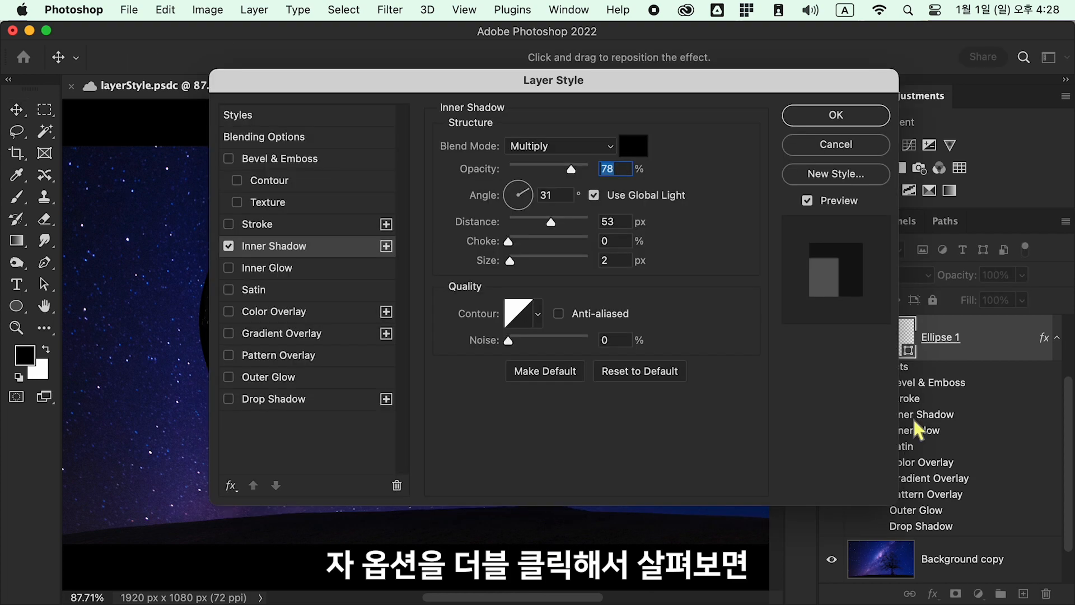
drag(406, 85, 688, 104)
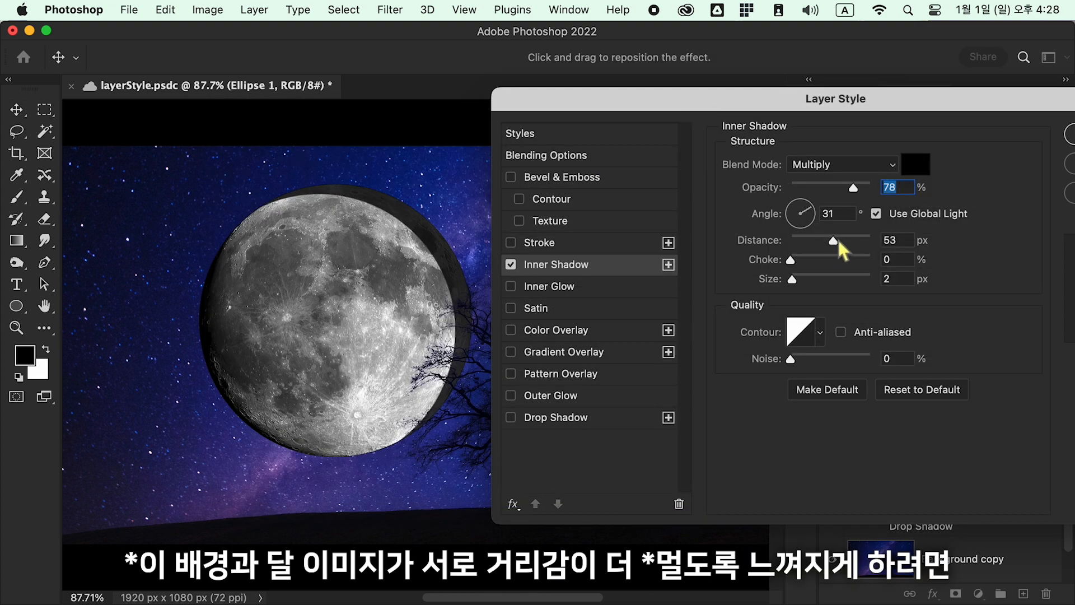
drag(837, 237, 845, 240)
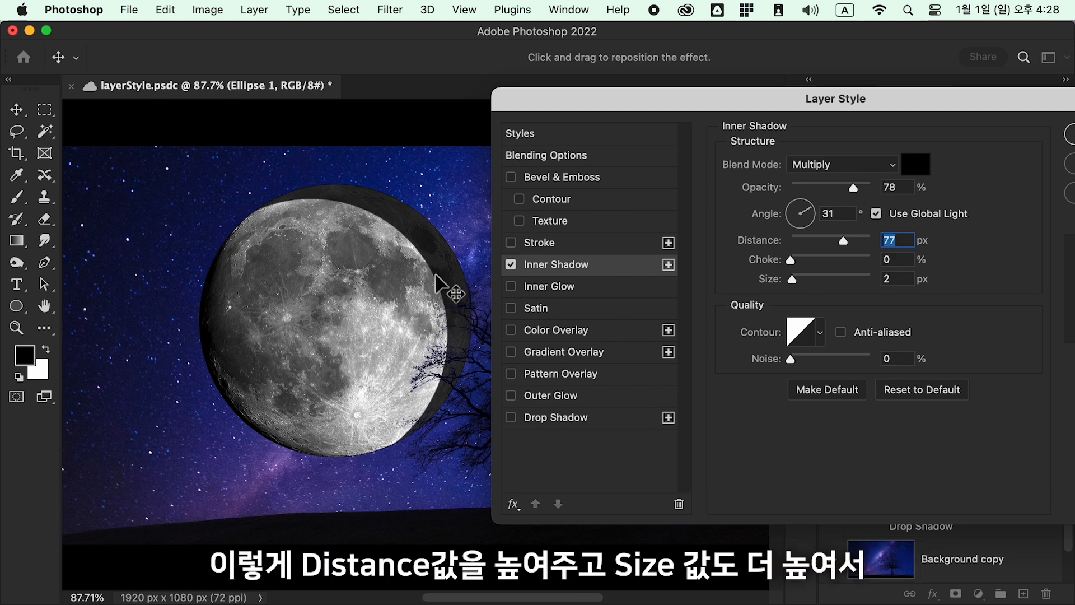
drag(849, 238, 842, 238)
drag(793, 280, 815, 279)
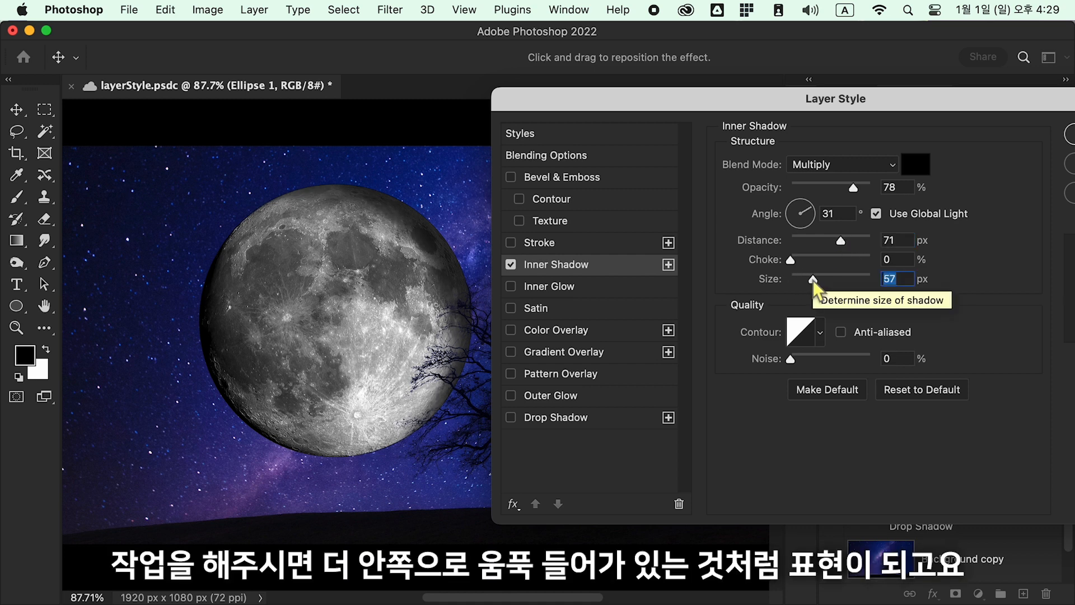
Try an inner shadow distance of 13 px, size of 16 px and opacity of 38%, and discard the changes.
drag(842, 243, 802, 239)
drag(817, 278, 802, 276)
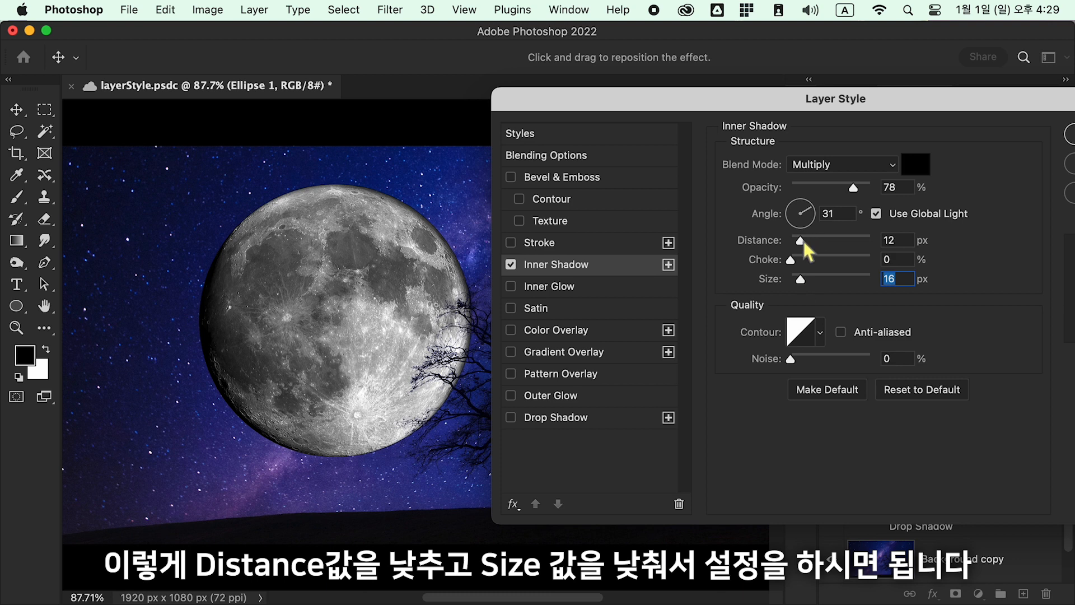
drag(802, 239, 803, 239)
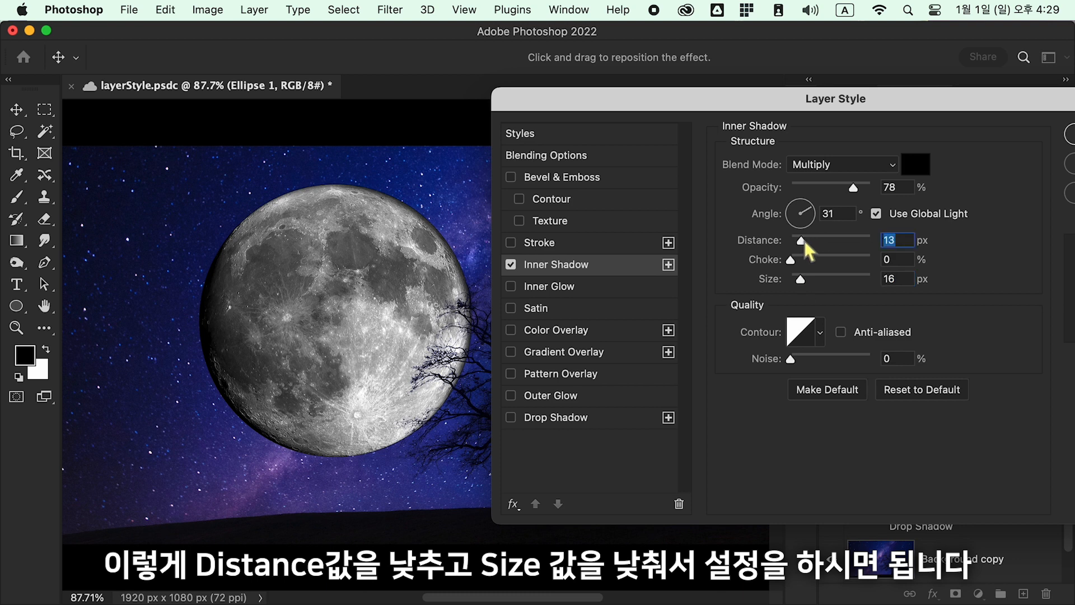
click(801, 278)
drag(855, 189, 823, 189)
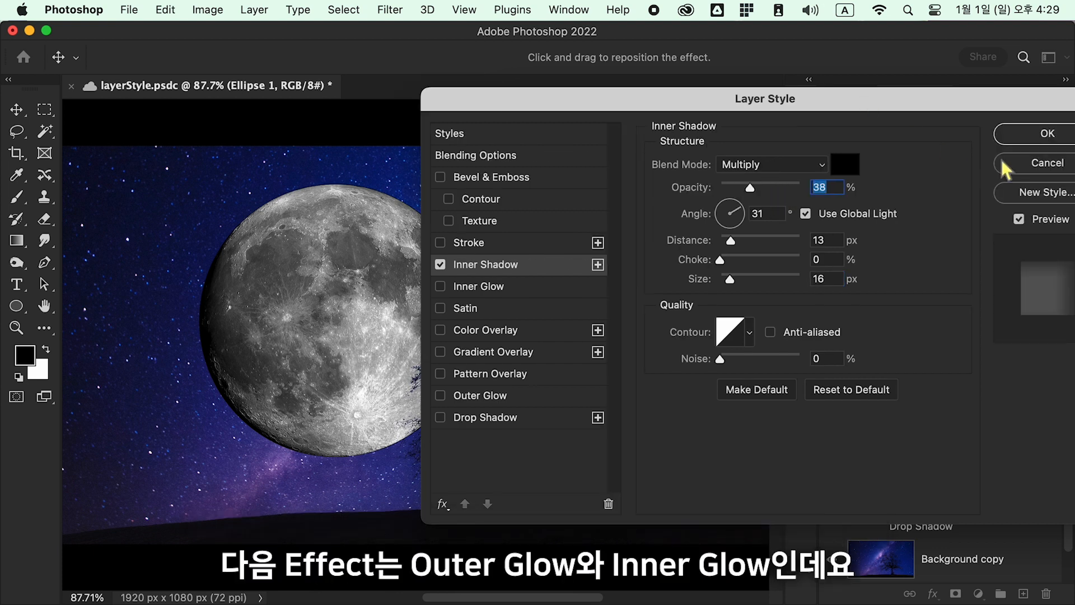
key(Return)
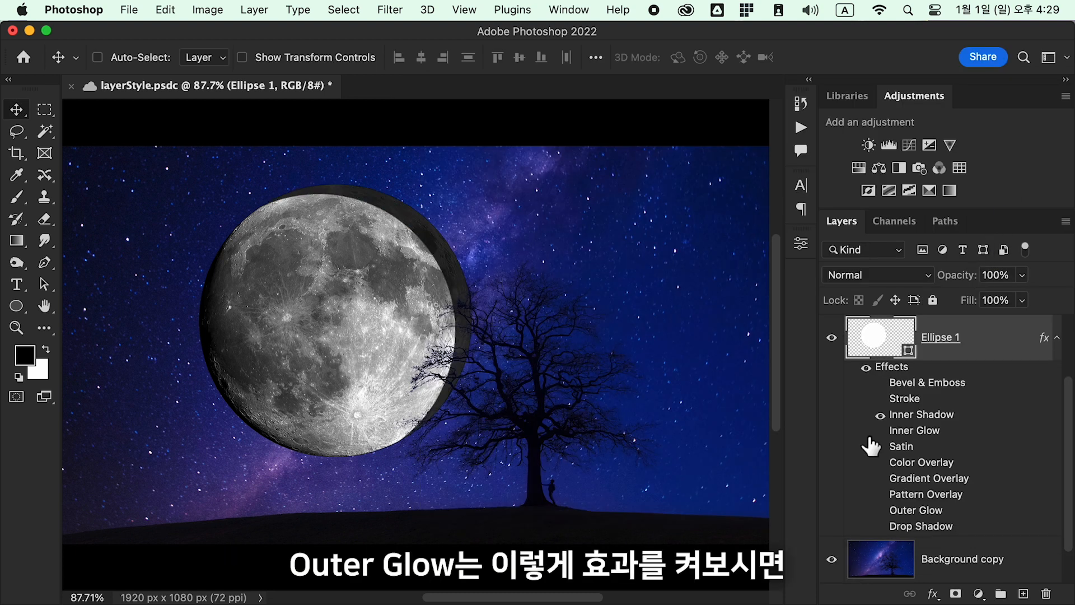
Hide Ellipse 1's Inner Shadow effect and show its Outer Glow effect instead.
click(880, 415)
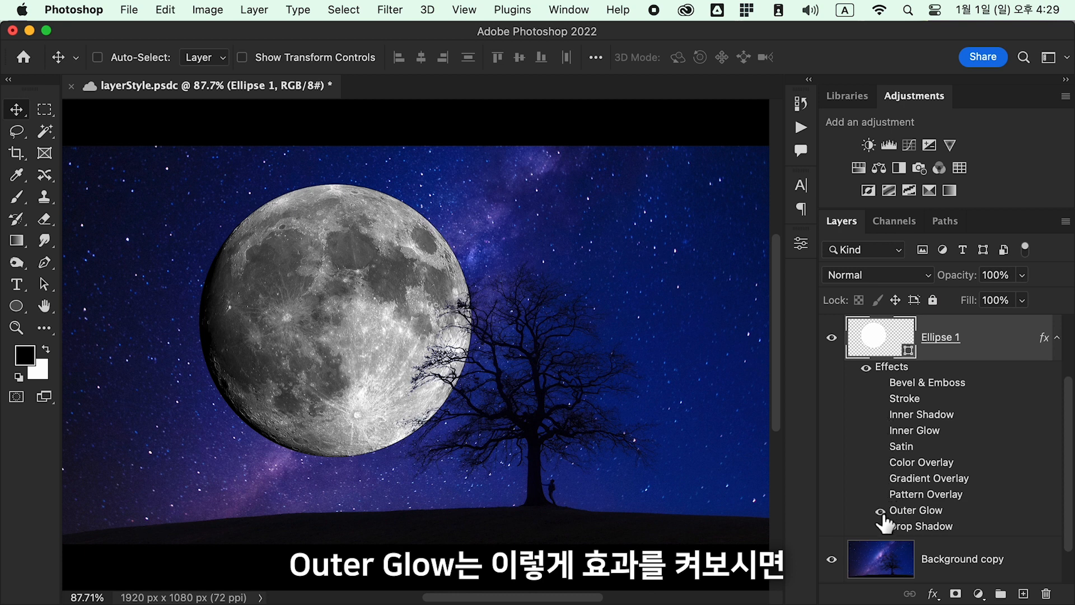
click(880, 511)
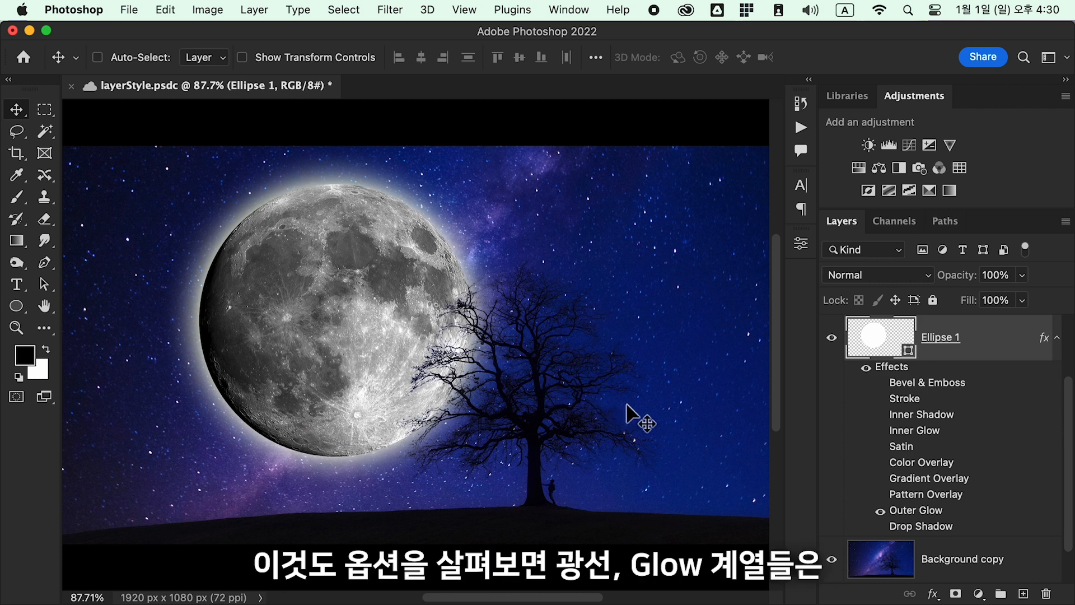
Open Ellipse 1's Outer Glow settings and try glow opacities of 92% and 27%.
double_click(922, 510)
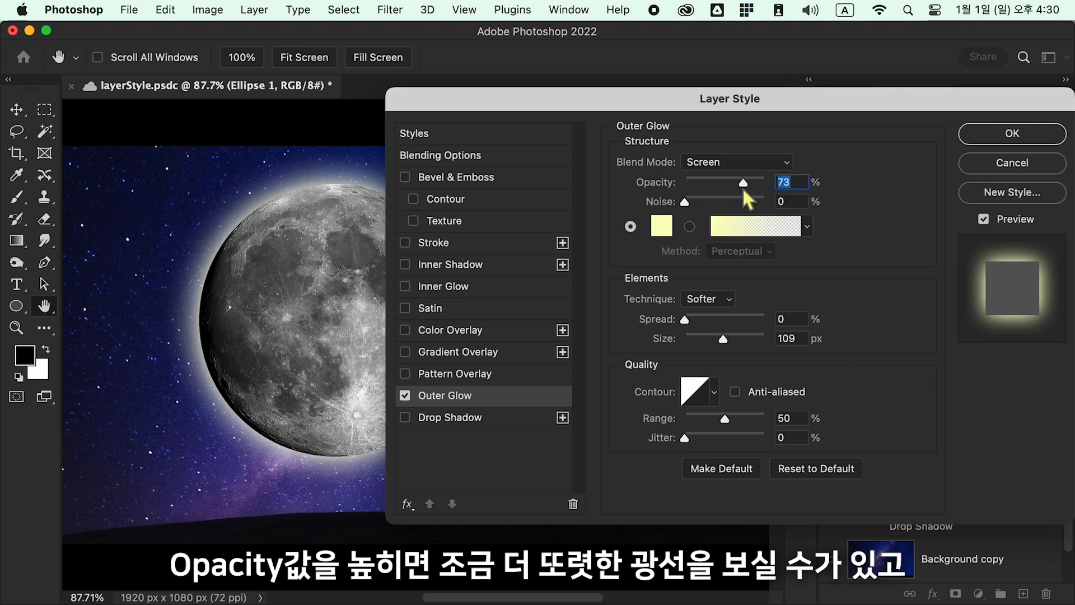
drag(747, 183, 760, 183)
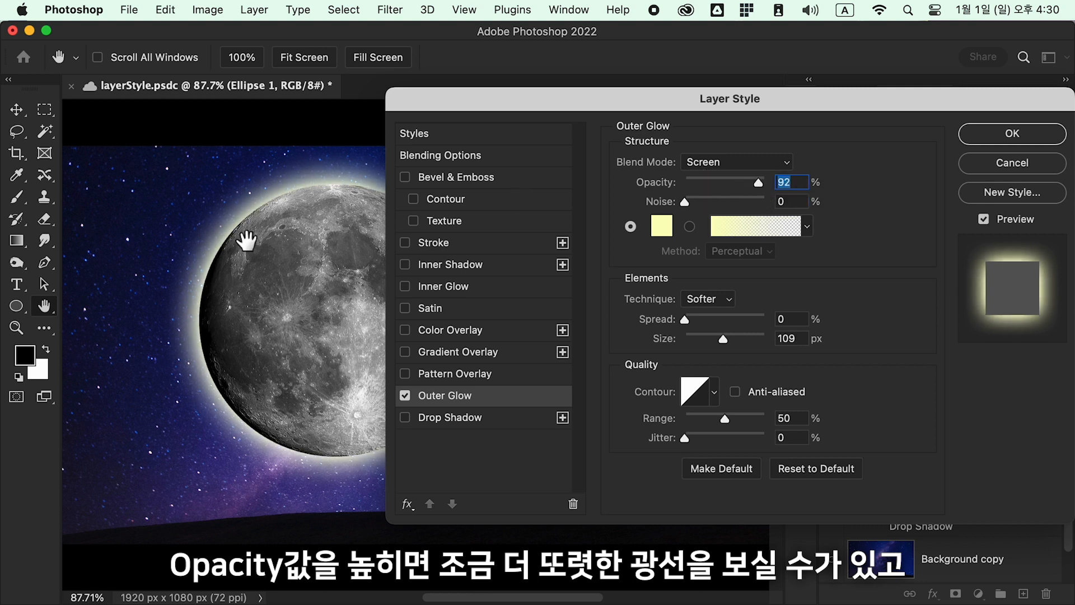
drag(760, 185, 709, 184)
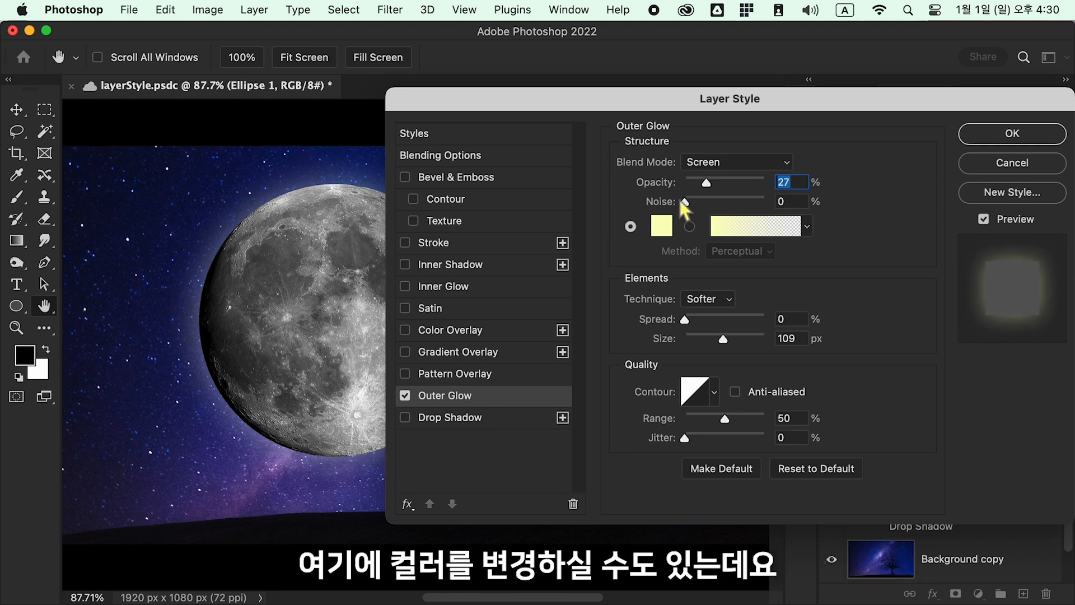
Try white as the outer glow color, and change it to orange fb830e.
click(661, 230)
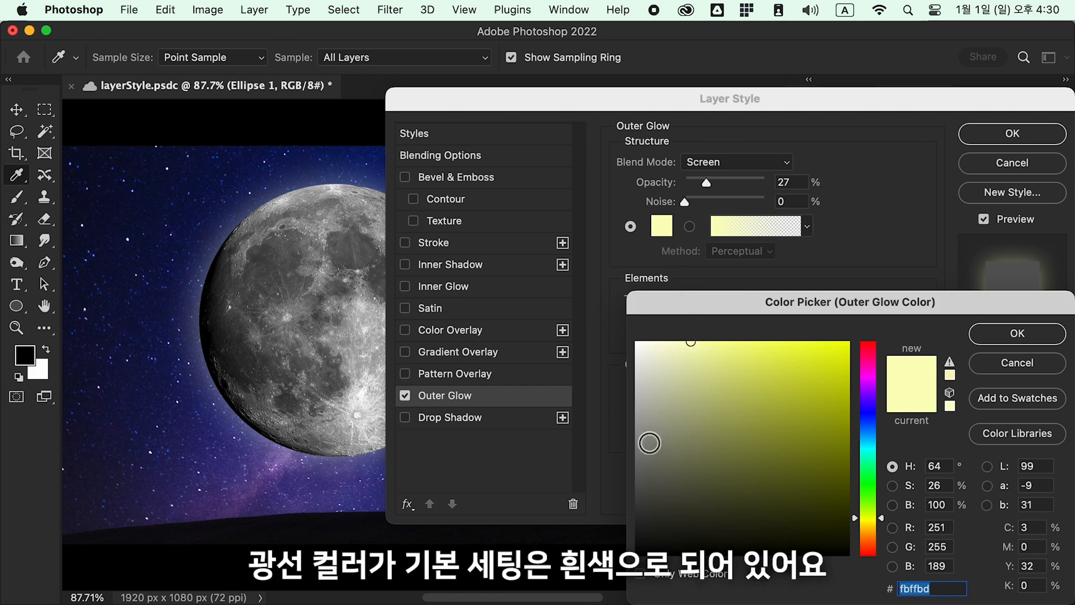
click(637, 343)
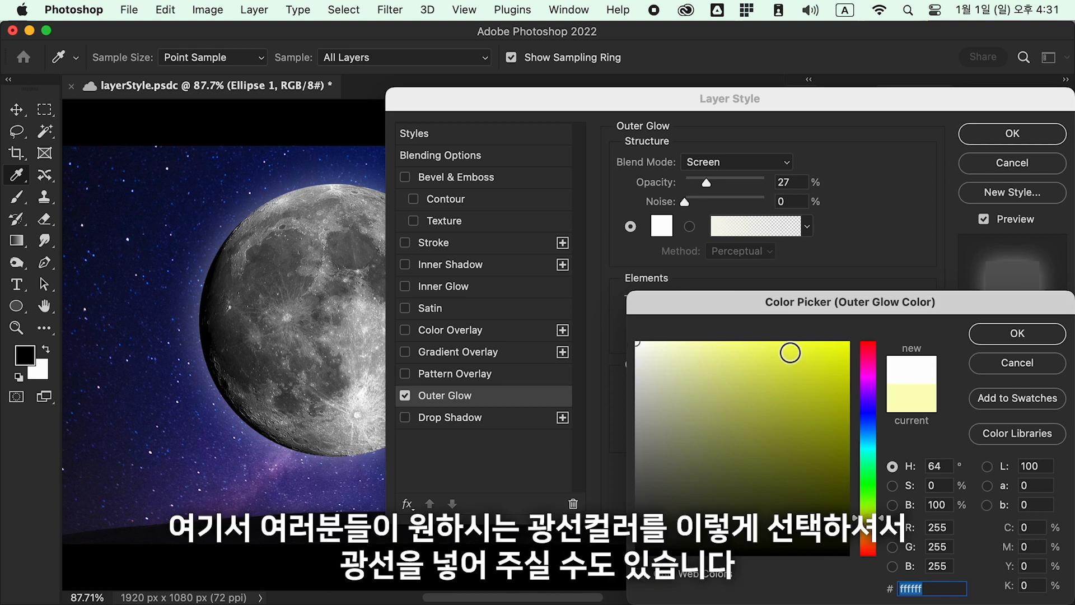
drag(871, 529, 871, 537)
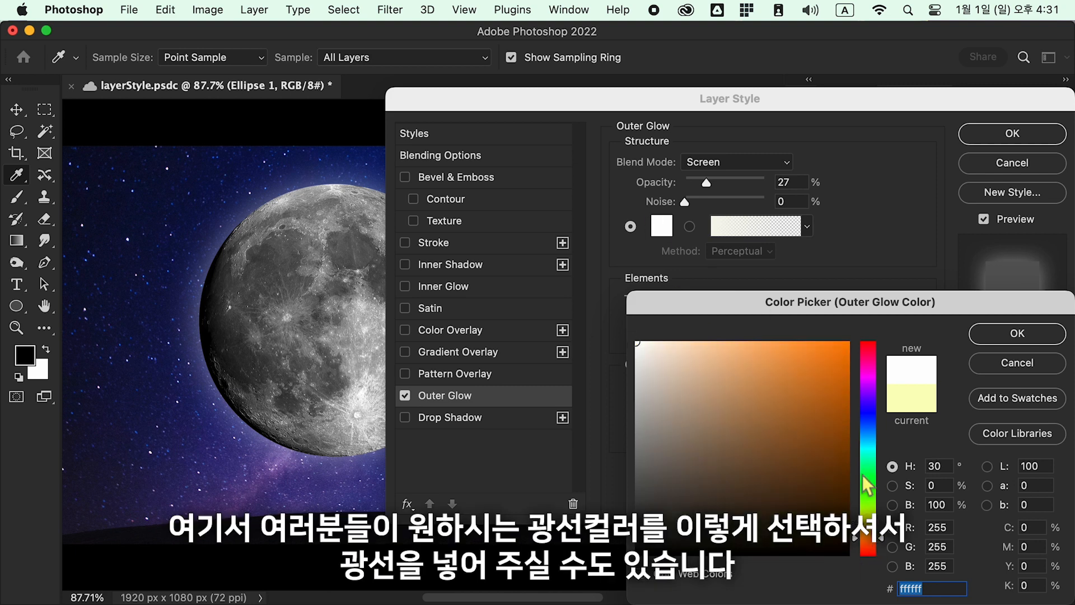
click(829, 348)
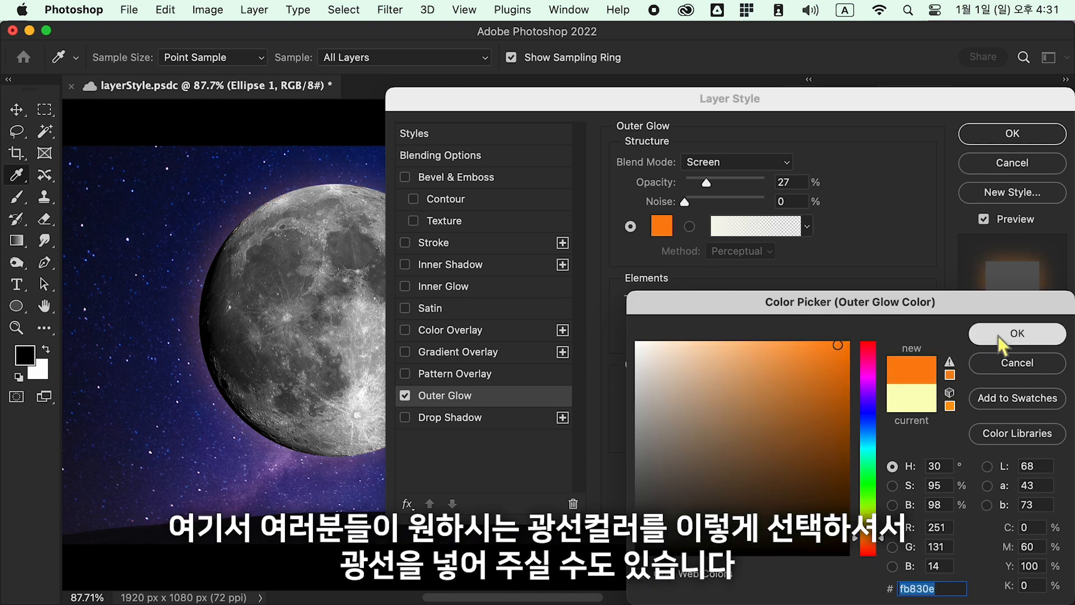
click(1017, 334)
Try outer glow opacities of 79% and 51% with the size at 109 px, and discard all Outer Glow changes.
drag(721, 186, 749, 184)
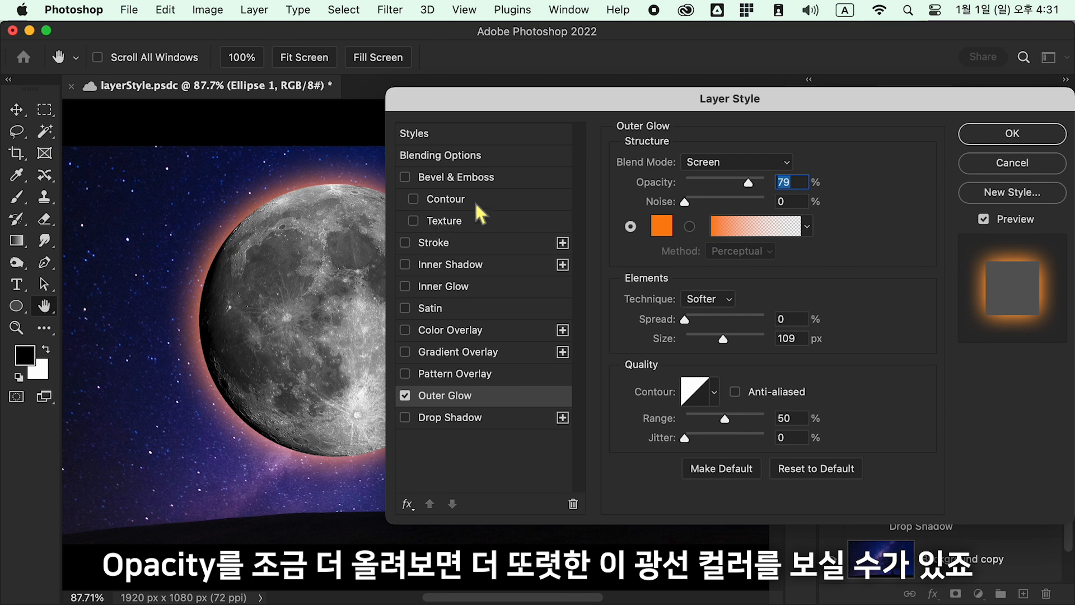
drag(747, 184, 729, 184)
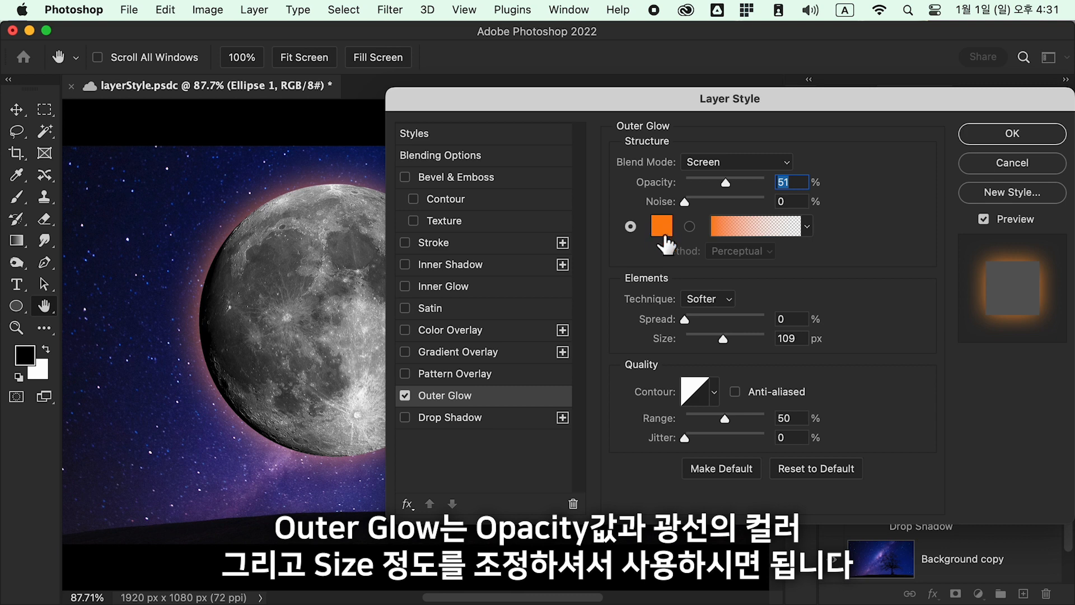
mouse_move(723, 338)
mouse_down()
mouse_move(704, 337)
mouse_move(731, 338)
mouse_move(720, 338)
mouse_up()
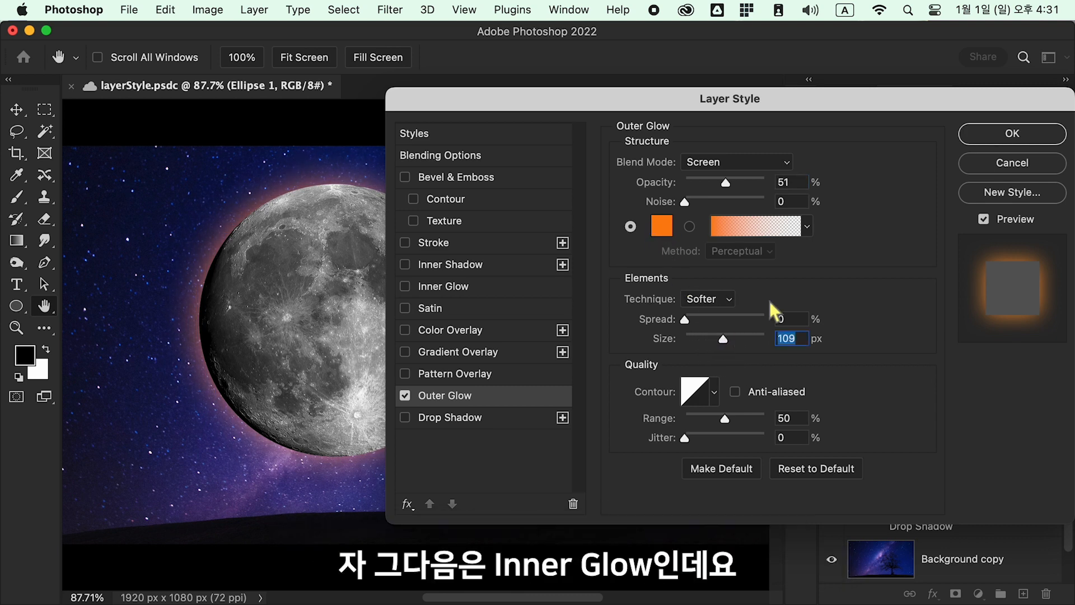
click(1005, 168)
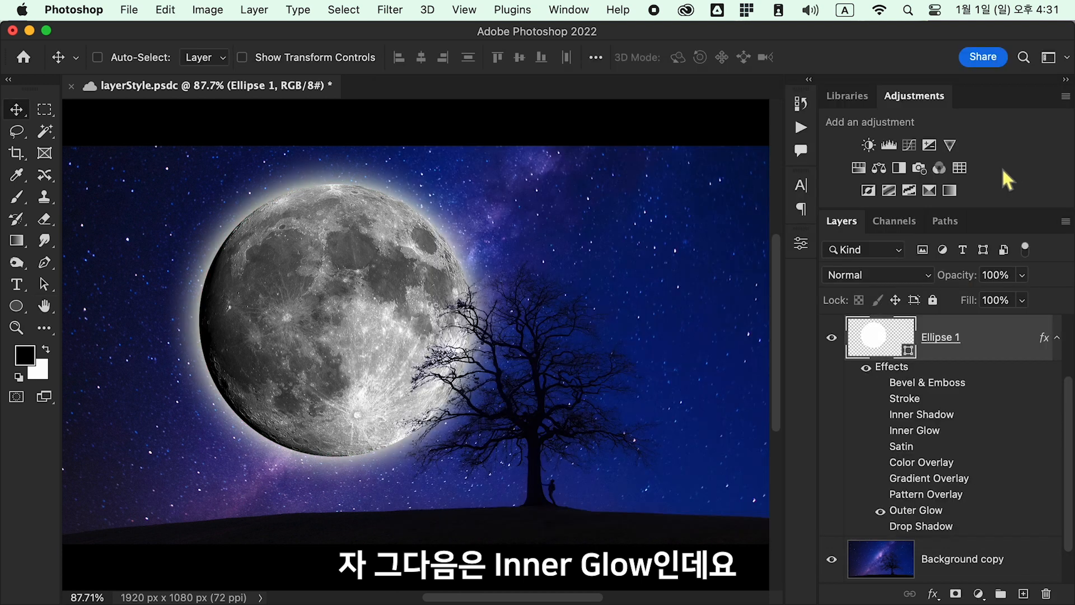
Hide Ellipse 1's Outer Glow effect, show its Inner Glow effect instead, and open the Inner Glow settings.
click(880, 510)
click(880, 431)
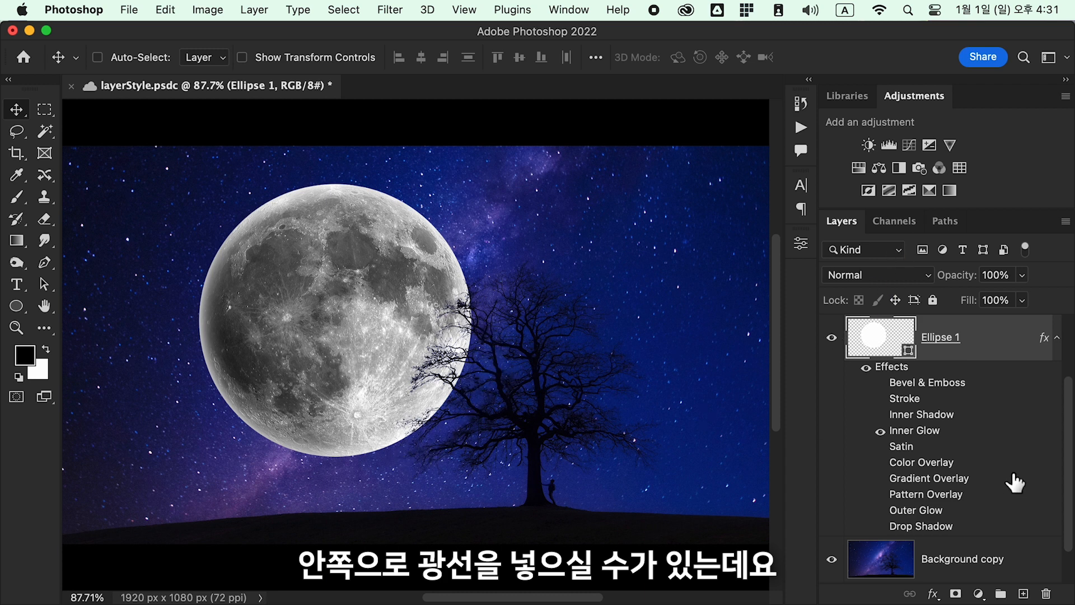
double_click(930, 433)
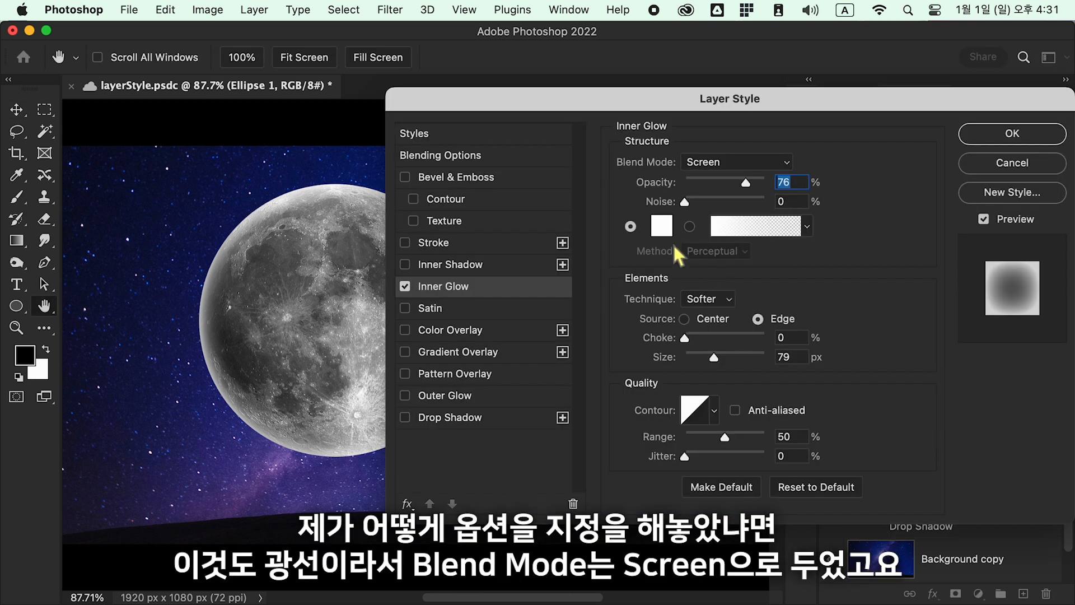
Uncover the moon behind the settings dialog, try an inner glow opacity of 22%, and return it to 76%.
drag(704, 107, 787, 106)
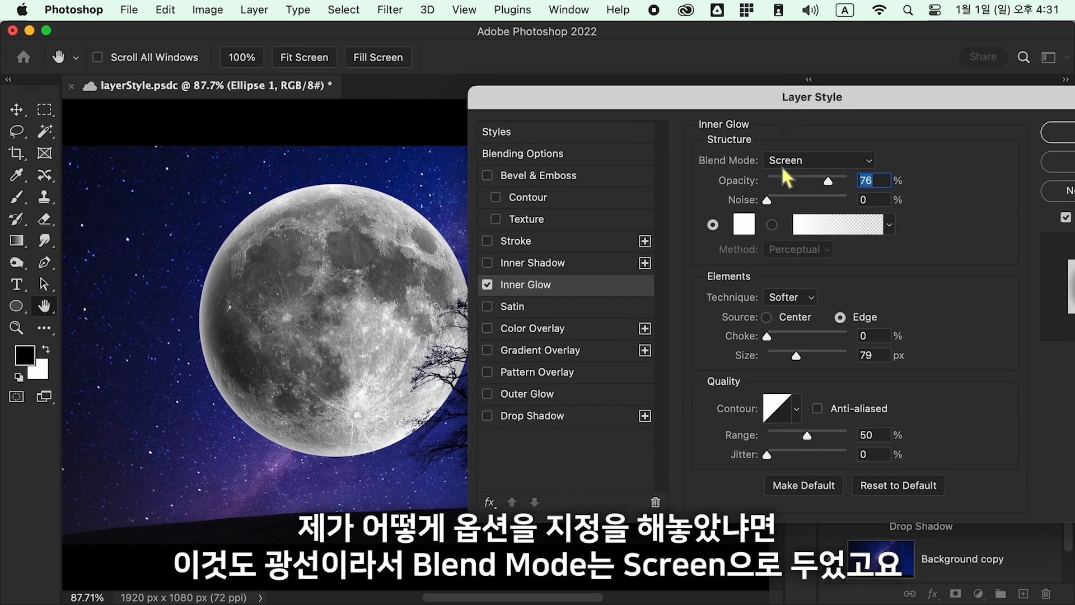
drag(828, 181, 787, 184)
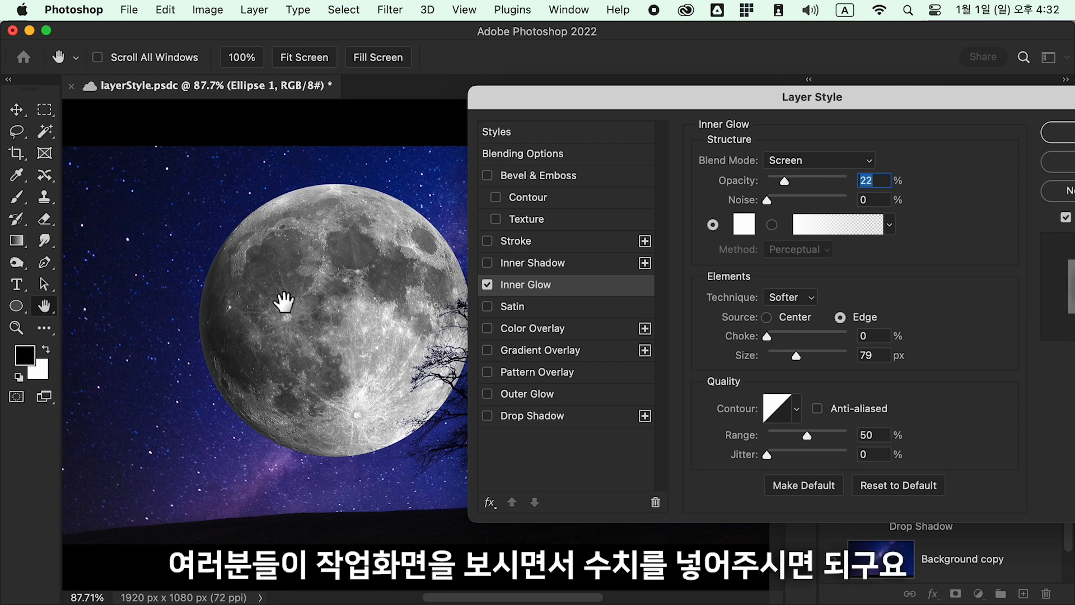
drag(784, 181, 829, 183)
Change the inner glow color from white to a bright yellow.
click(744, 225)
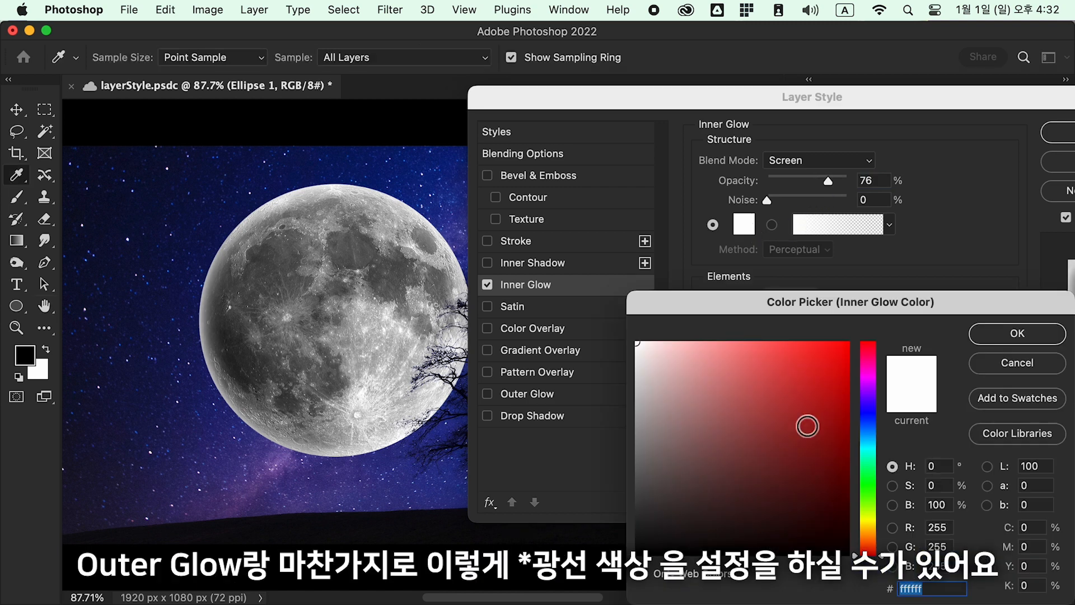
click(871, 520)
mouse_move(841, 364)
mouse_down()
mouse_move(850, 351)
mouse_move(803, 351)
mouse_up()
click(1014, 334)
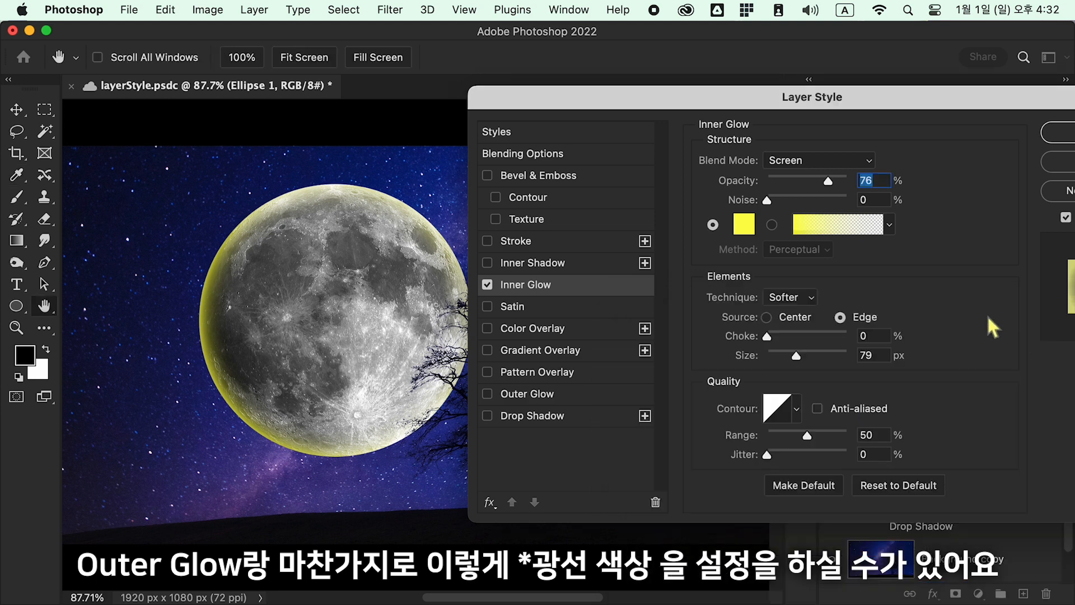
Switch the inner glow to its yellow-to-transparent gradient, set its opacity to 48%, and increase the glow size.
click(773, 225)
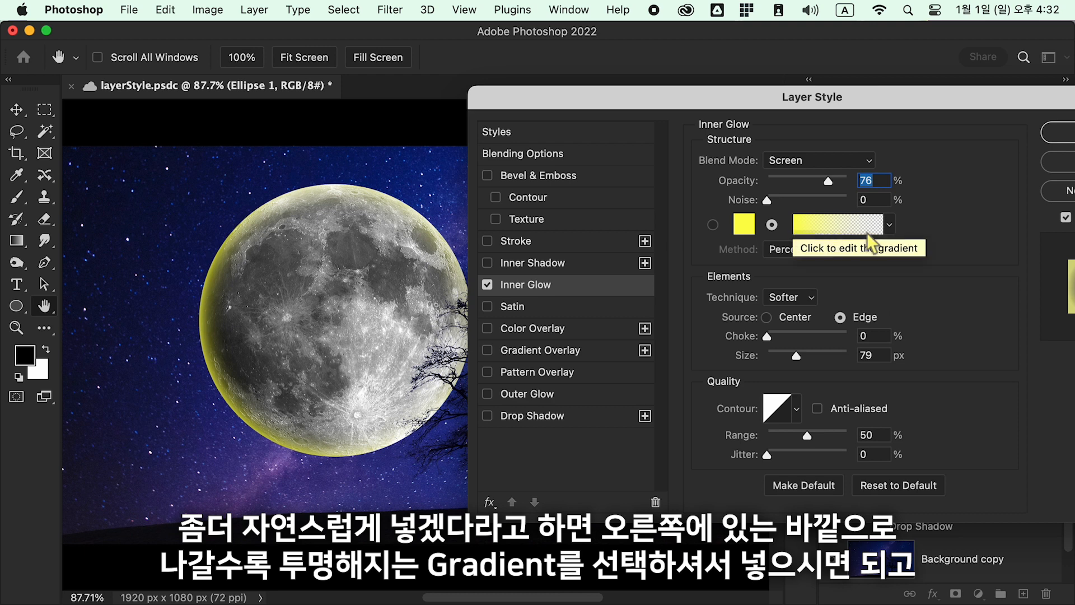
mouse_move(828, 179)
mouse_down()
mouse_move(791, 179)
mouse_move(807, 179)
mouse_up()
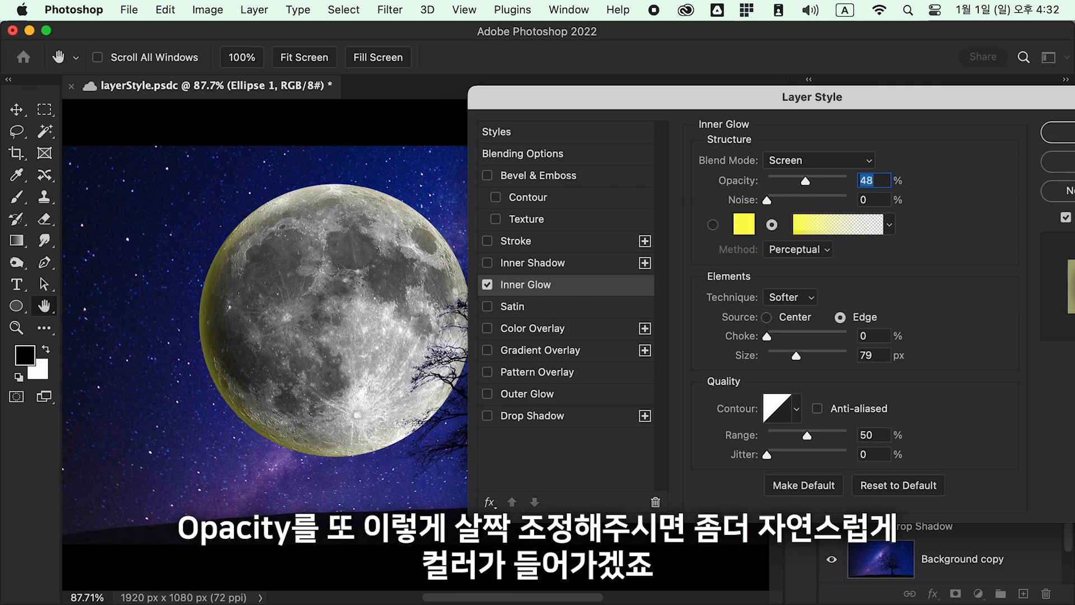
mouse_move(799, 354)
mouse_down()
mouse_move(827, 358)
mouse_move(774, 352)
mouse_move(812, 355)
mouse_up()
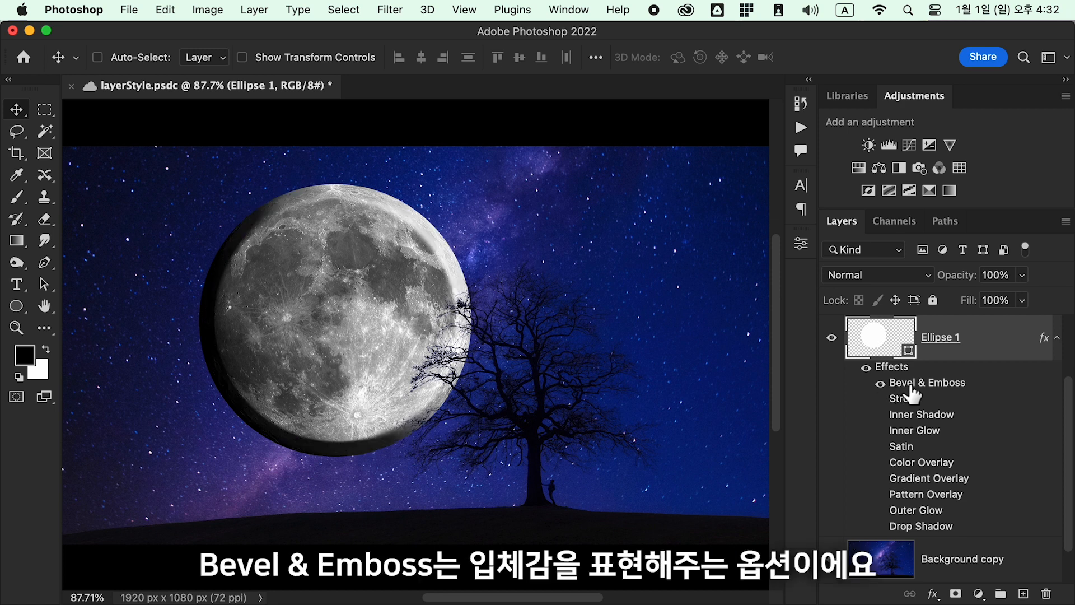
Try a Bevel & Emboss depth of 709% on Ellipse 1 with sizes of 109 px and 43 px.
double_click(908, 384)
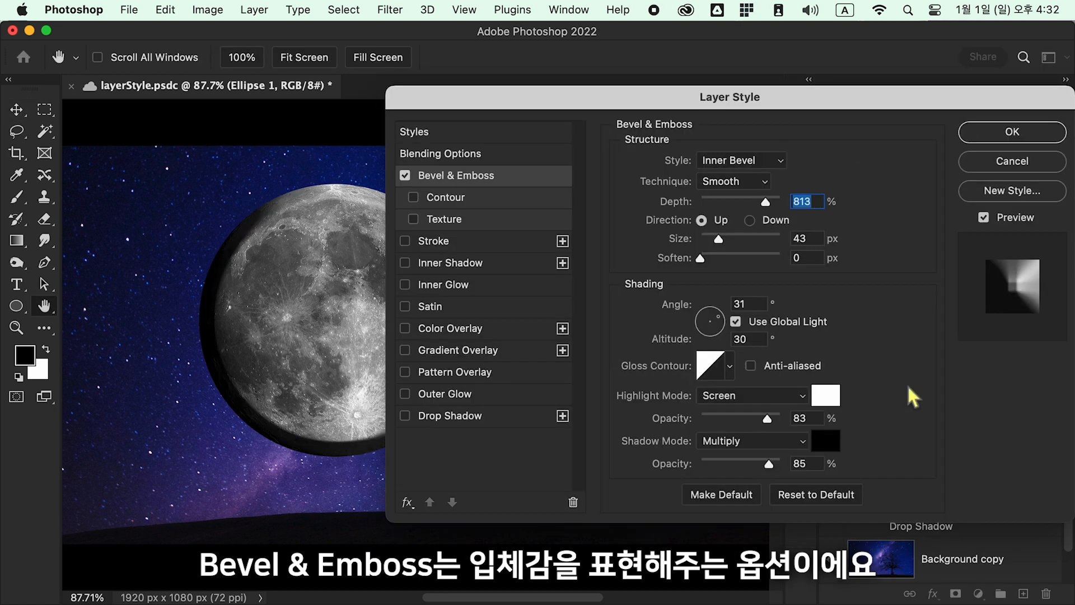
drag(710, 98, 801, 106)
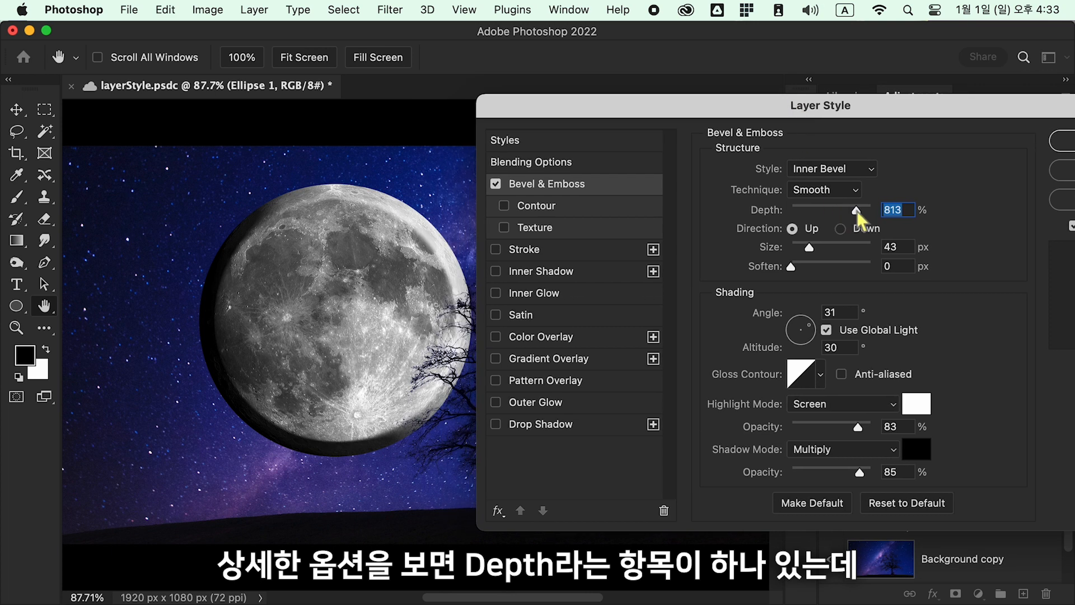
mouse_move(857, 212)
mouse_down()
mouse_move(834, 214)
mouse_move(858, 213)
mouse_up()
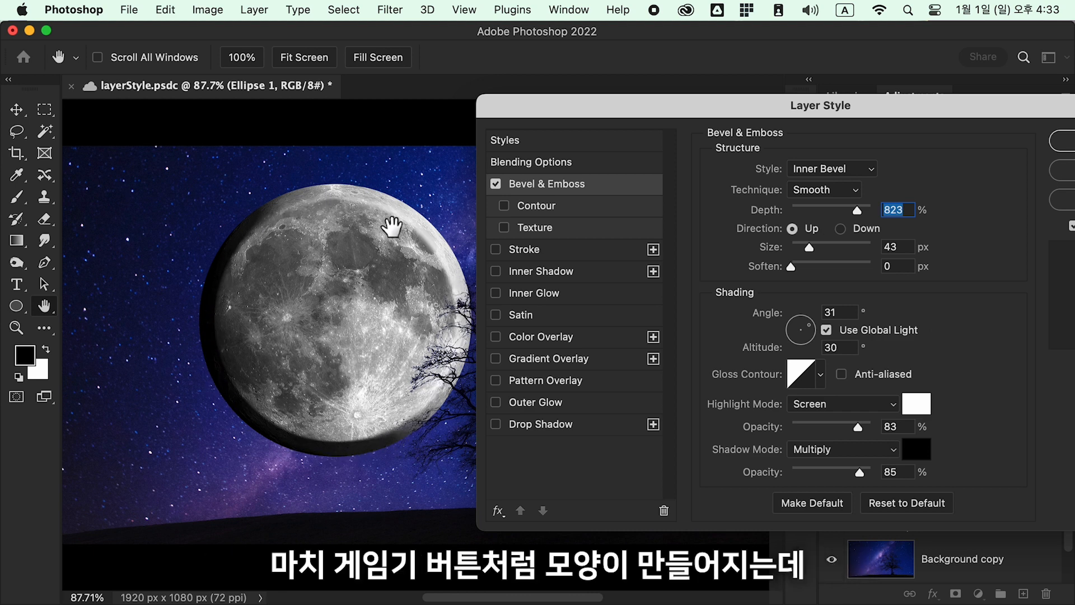
scroll(442, 282, up, 1)
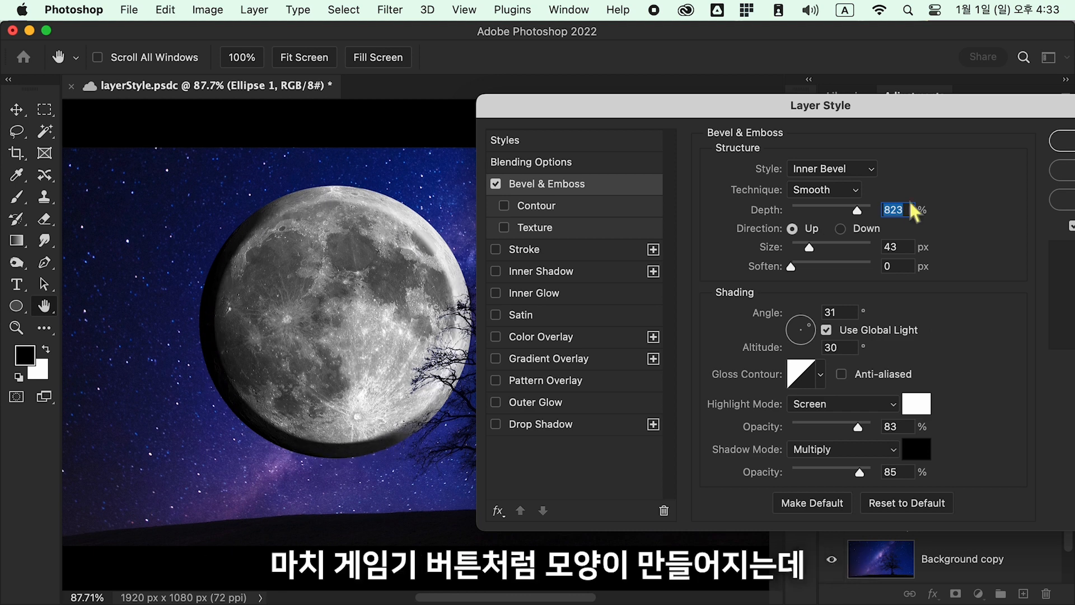
mouse_move(860, 213)
mouse_down()
mouse_move(792, 214)
mouse_move(848, 210)
mouse_up()
drag(808, 248, 831, 247)
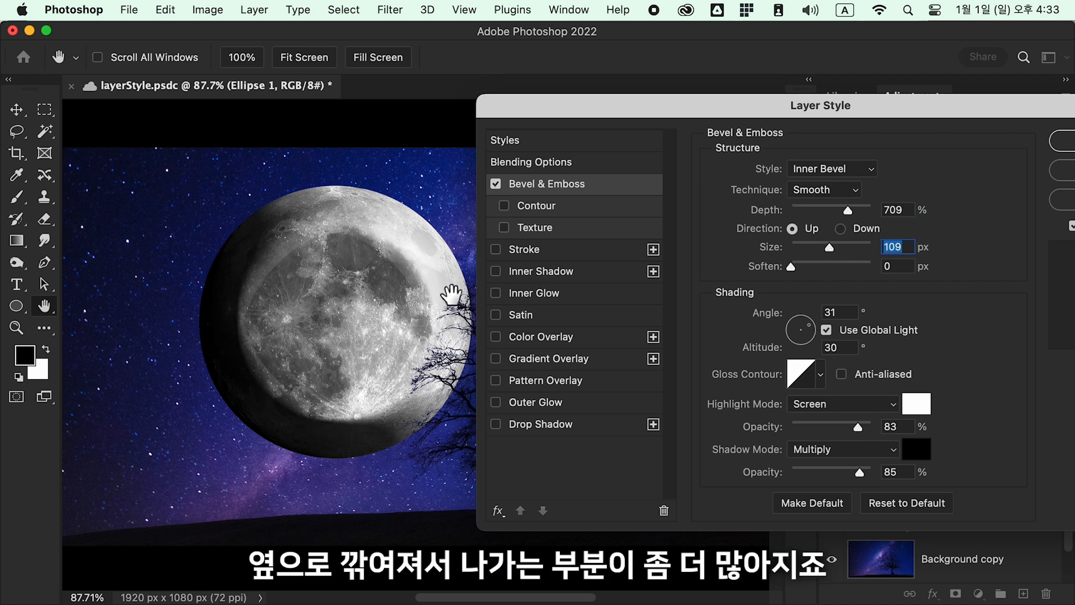
drag(830, 247, 811, 256)
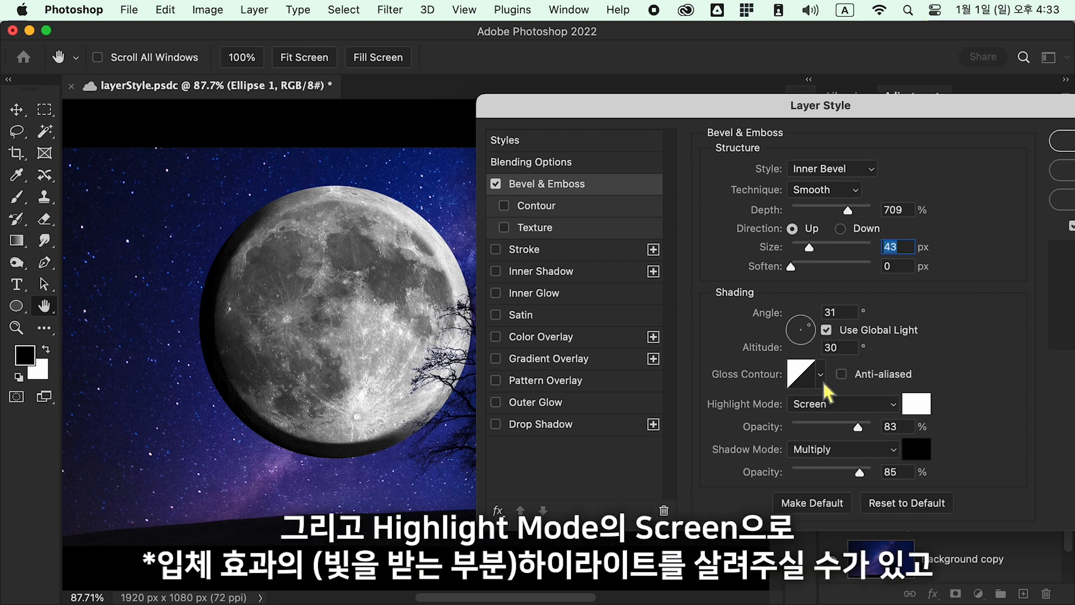
Try a bevel highlight opacity of 51% together with a much lower shadow opacity.
click(829, 427)
drag(827, 428, 835, 425)
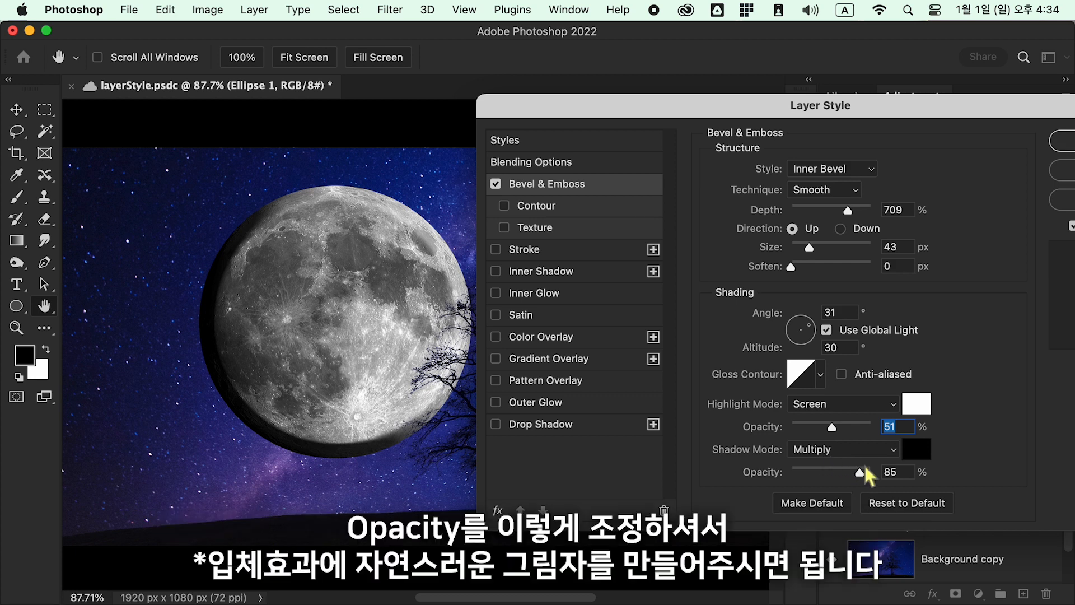
mouse_move(855, 470)
mouse_down()
mouse_move(798, 475)
mouse_move(815, 474)
mouse_up()
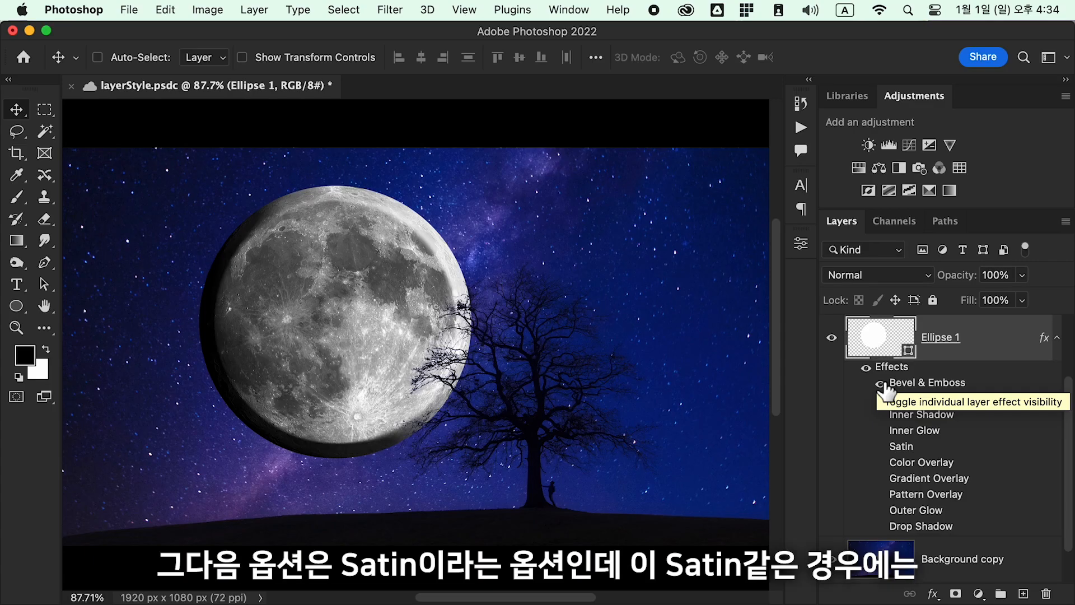
Show Satin on Ellipse 1 without and with Bevel & Emboss, toggling Satin to compare and leaving both effects on.
click(880, 384)
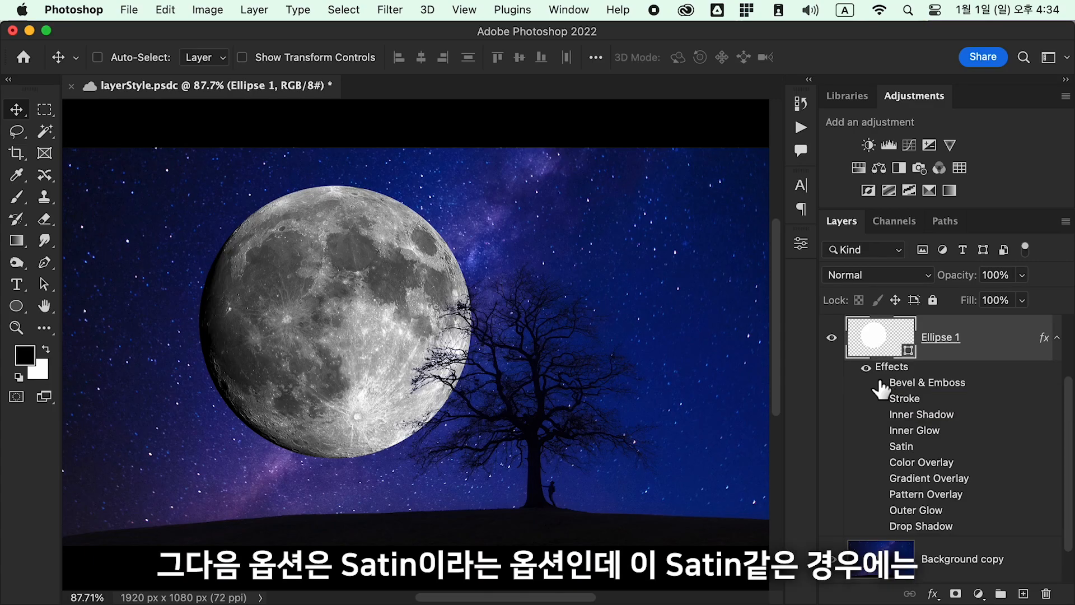
click(881, 447)
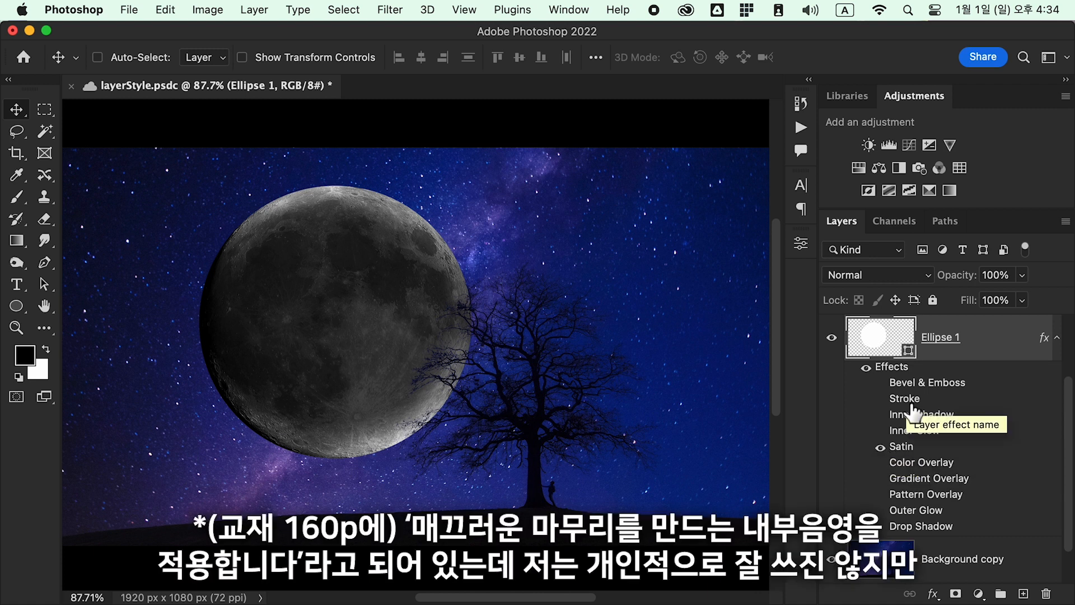
click(880, 383)
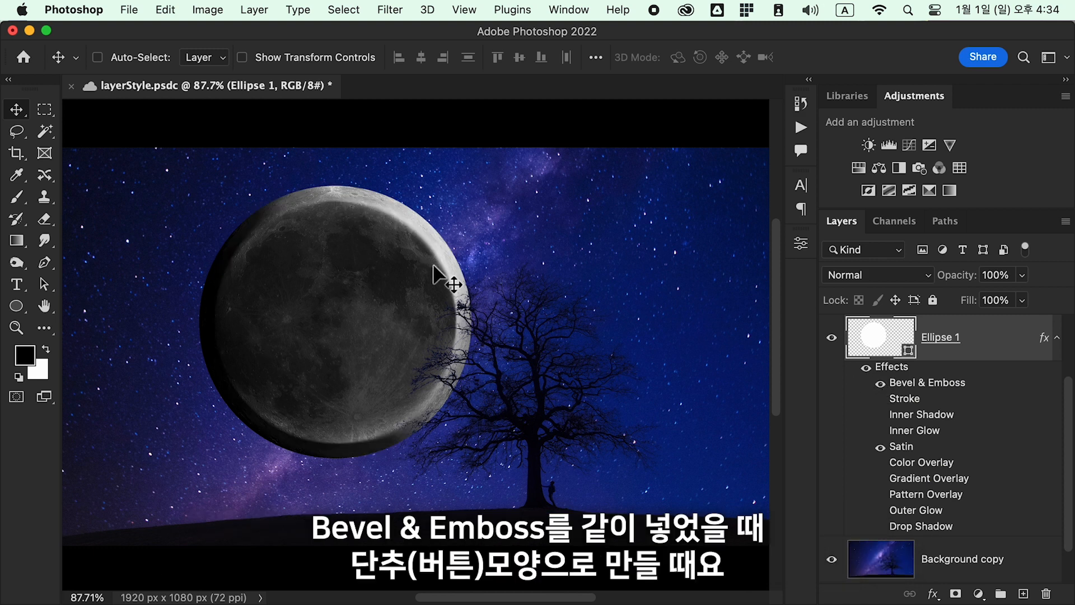
click(880, 446)
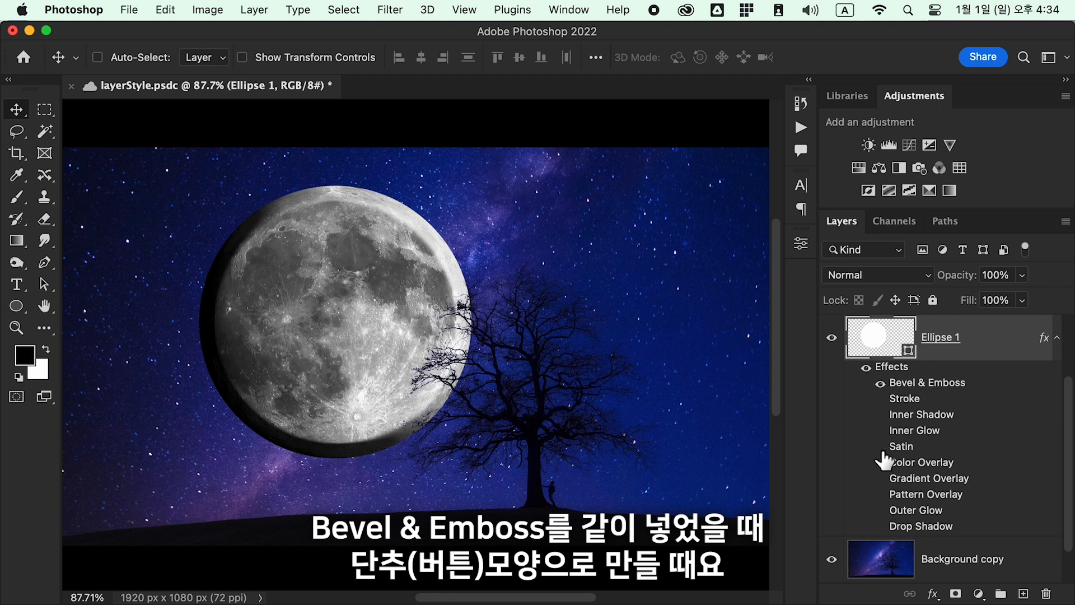
click(880, 447)
Set the opacity of Ellipse 1's Satin effect to 35%.
double_click(901, 448)
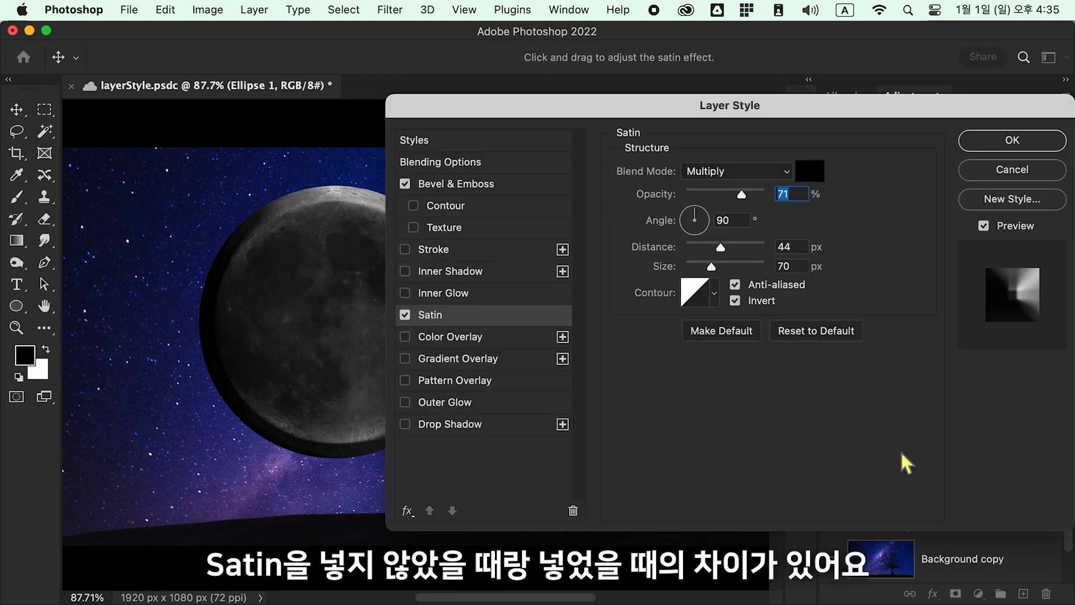
drag(740, 195, 714, 195)
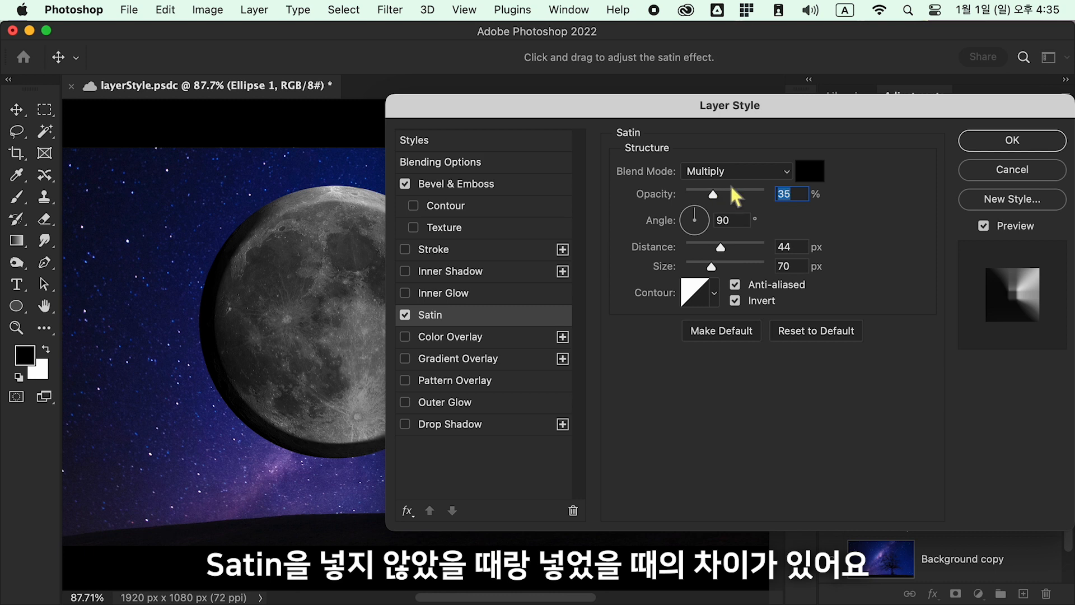
click(1045, 143)
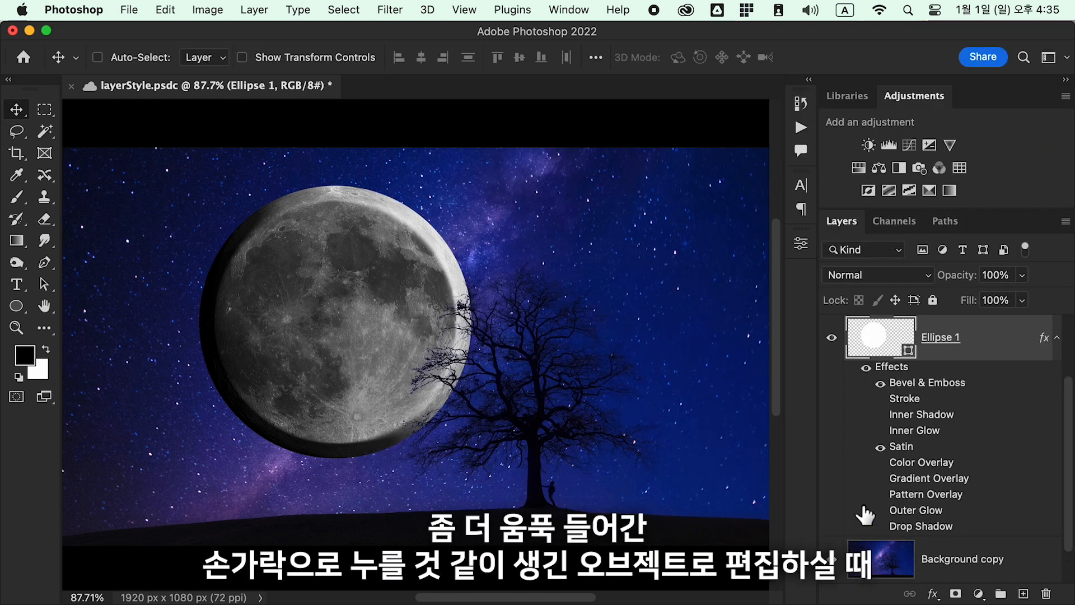
Compare Ellipse 1 with and without Satin, and leave both Satin and Bevel & Emboss hidden.
click(883, 449)
click(882, 449)
click(883, 449)
click(882, 449)
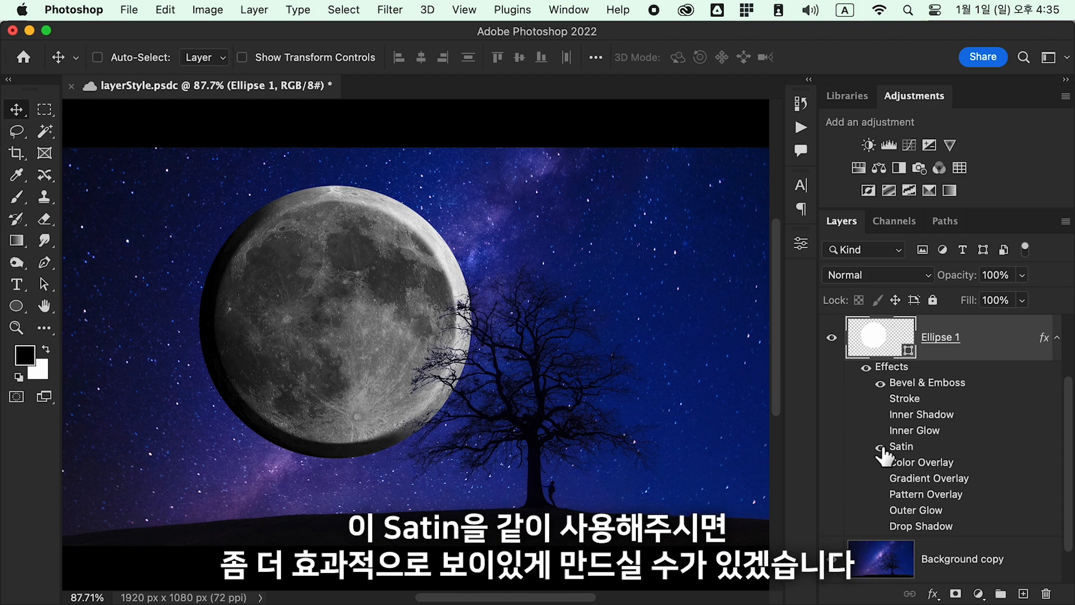
click(882, 448)
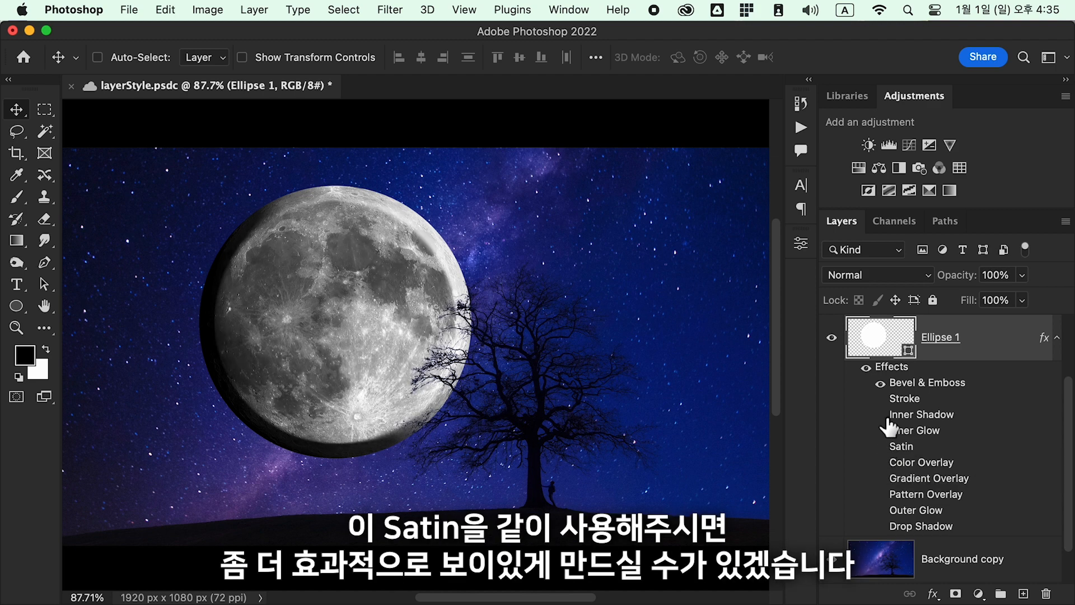
click(880, 384)
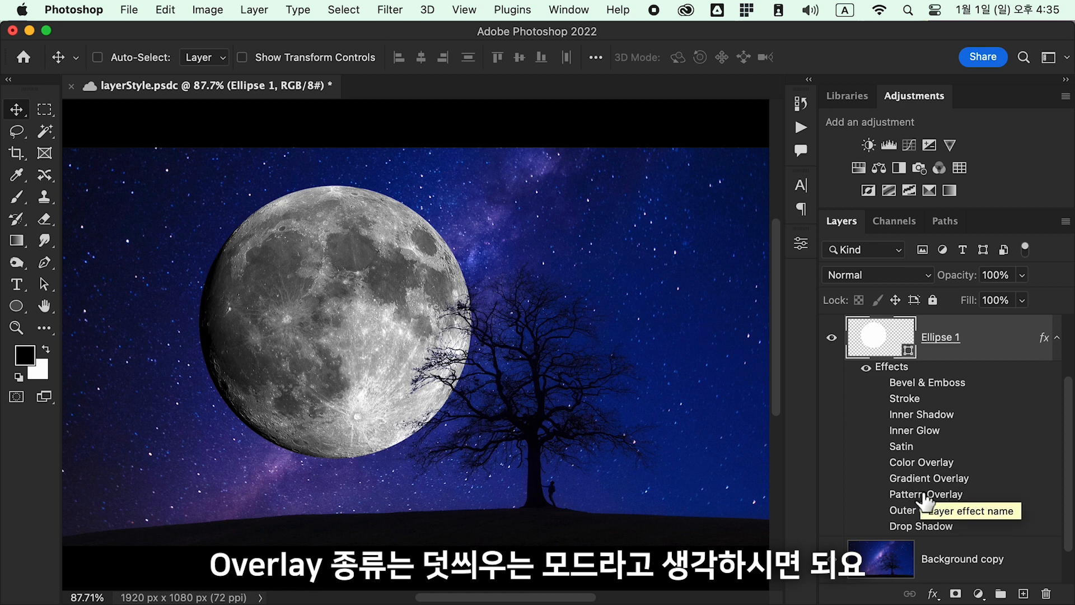
Show the Color Overlay effect on Ellipse 1 and try it at 100% opacity.
click(881, 464)
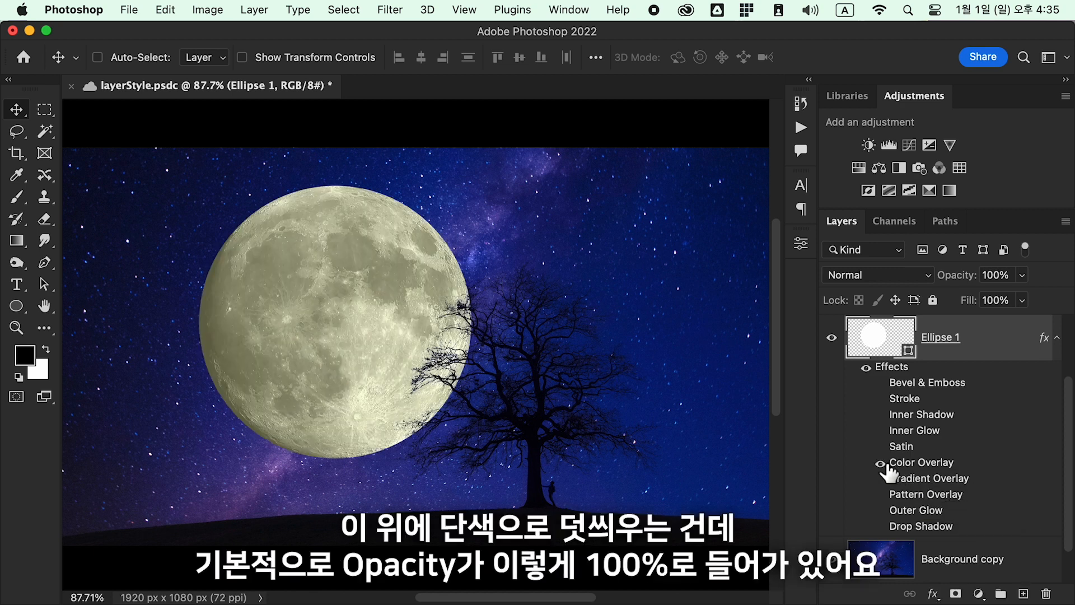
double_click(918, 462)
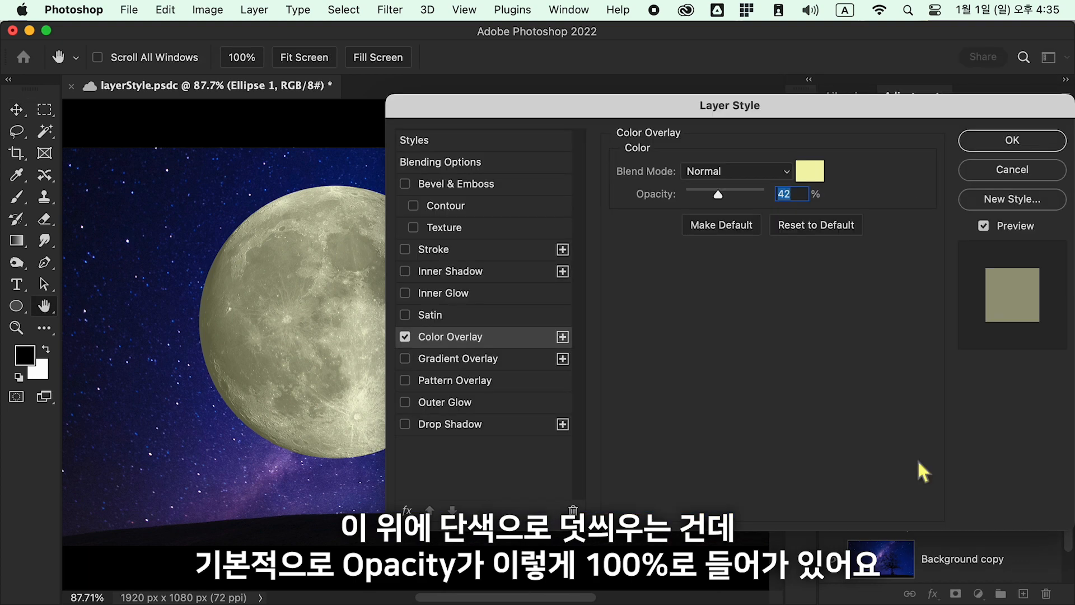
drag(720, 193, 814, 200)
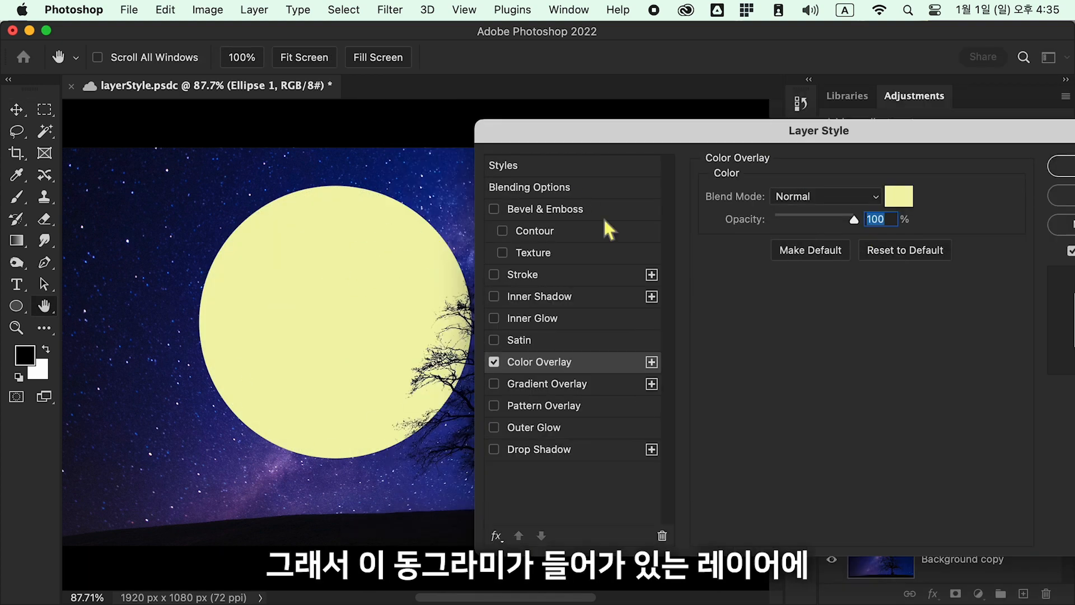
Try a vivid blue (2520f0) as the overlay color and reduce the overlay's opacity to 31%.
click(899, 196)
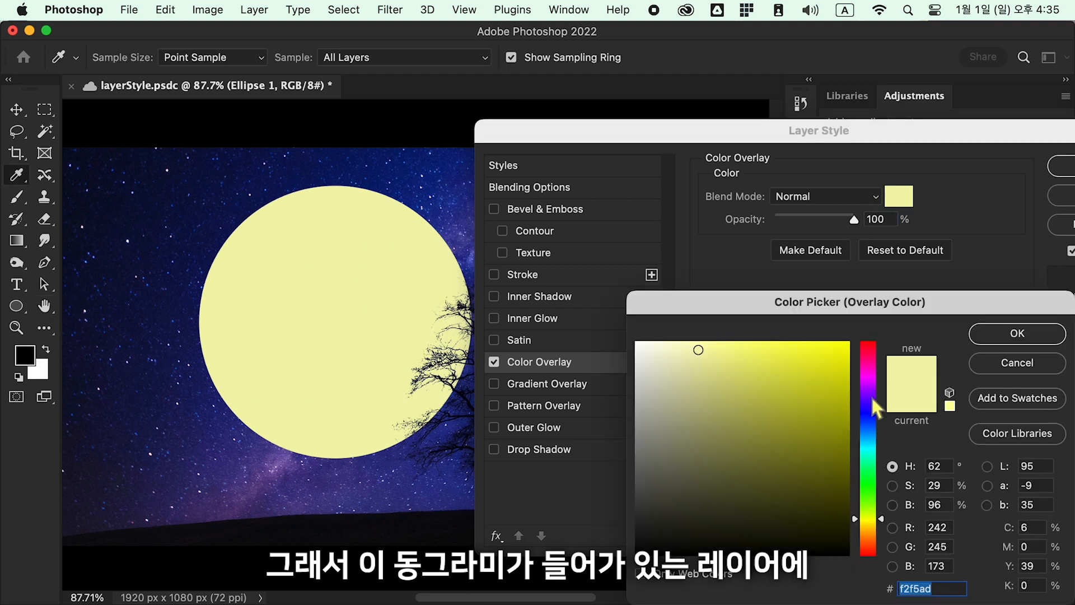
drag(871, 393, 873, 414)
drag(810, 372, 821, 354)
click(992, 331)
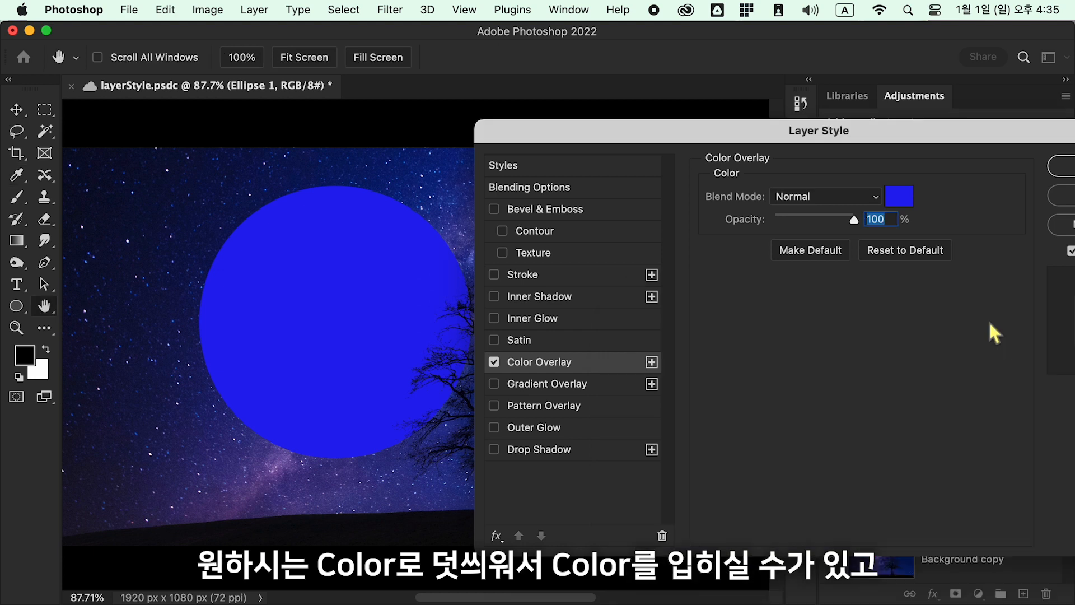
drag(852, 218, 801, 217)
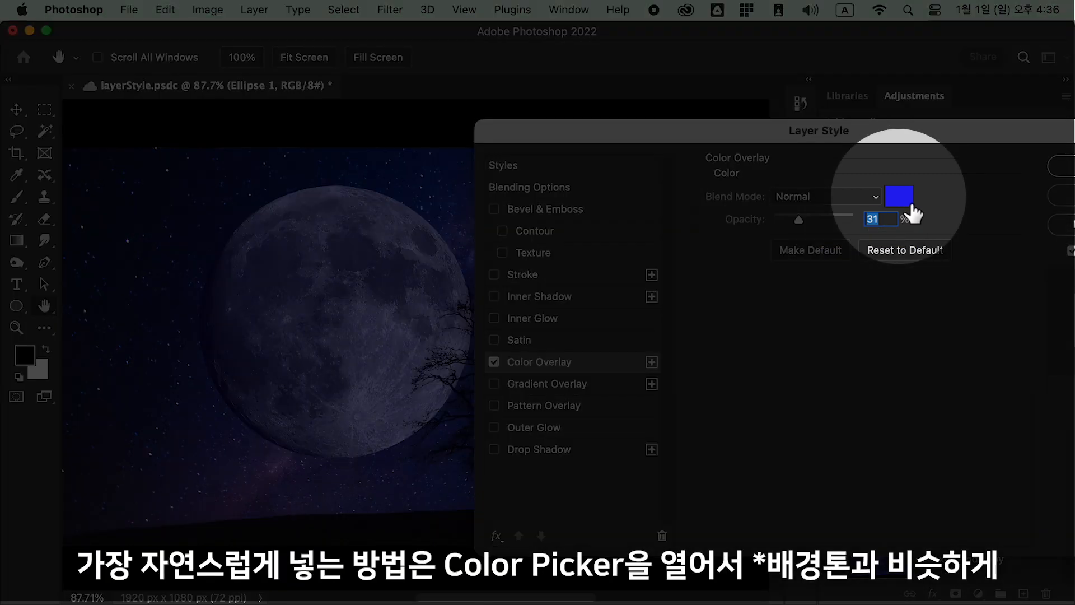
Try a blue sampled from the night sky beside the moon (153290) as the overlay color at 42% opacity.
click(905, 201)
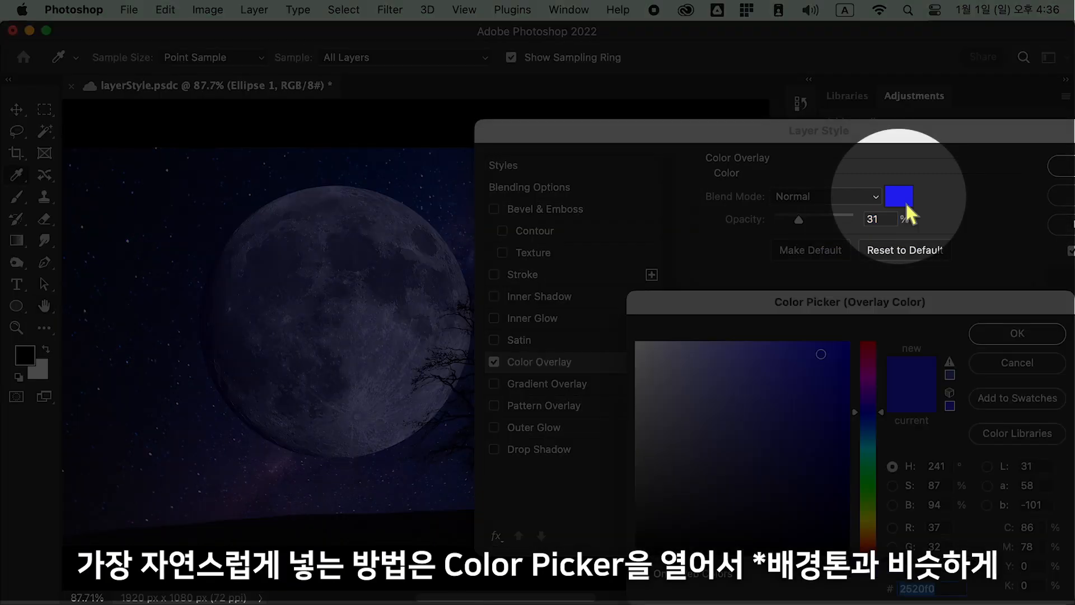
drag(823, 307, 785, 271)
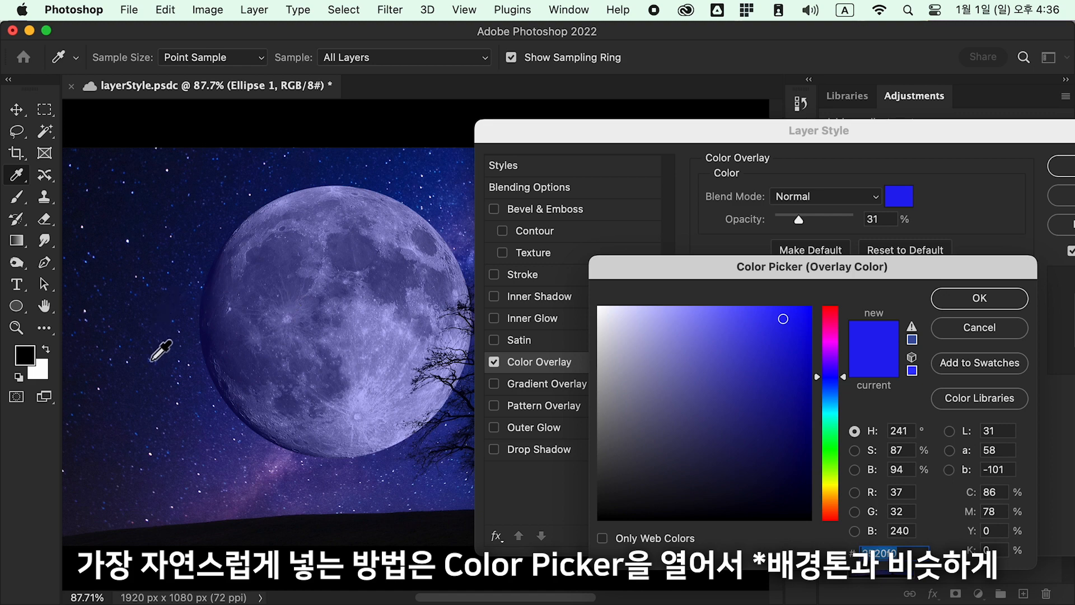
click(180, 280)
click(451, 215)
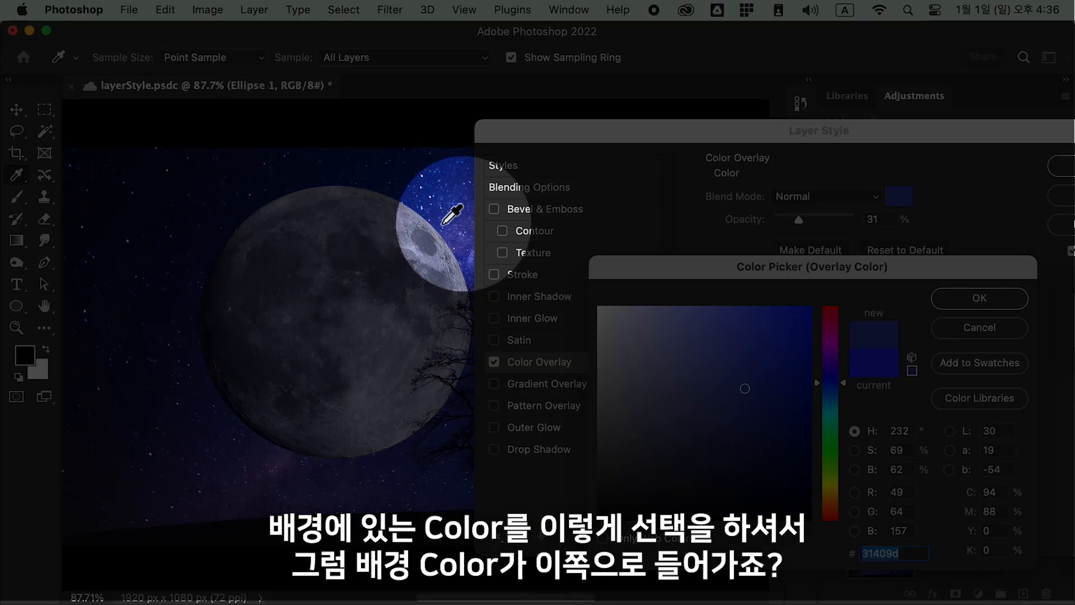
click(451, 217)
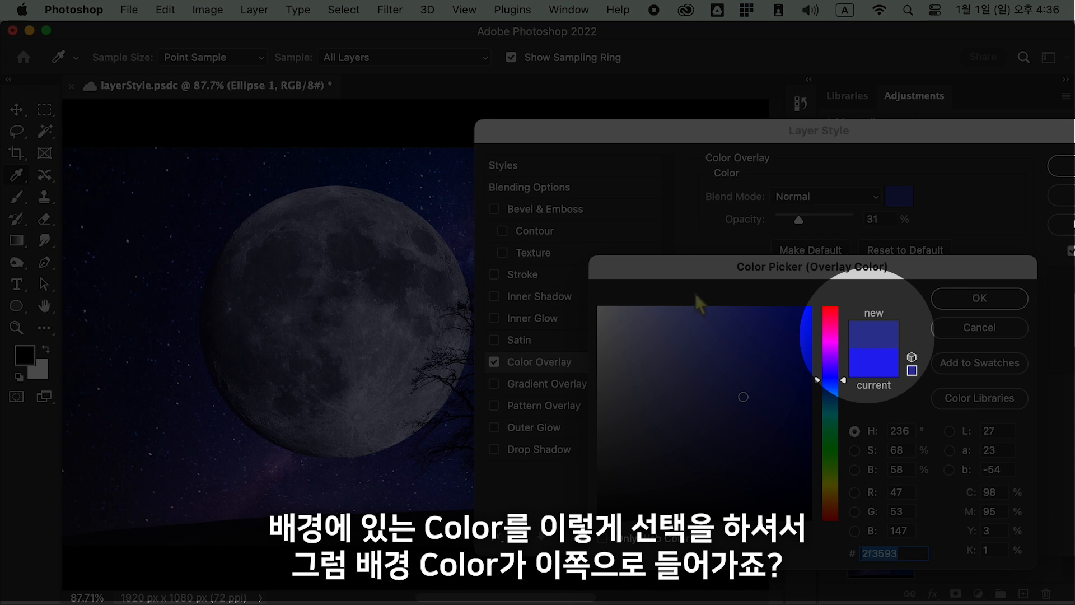
click(449, 204)
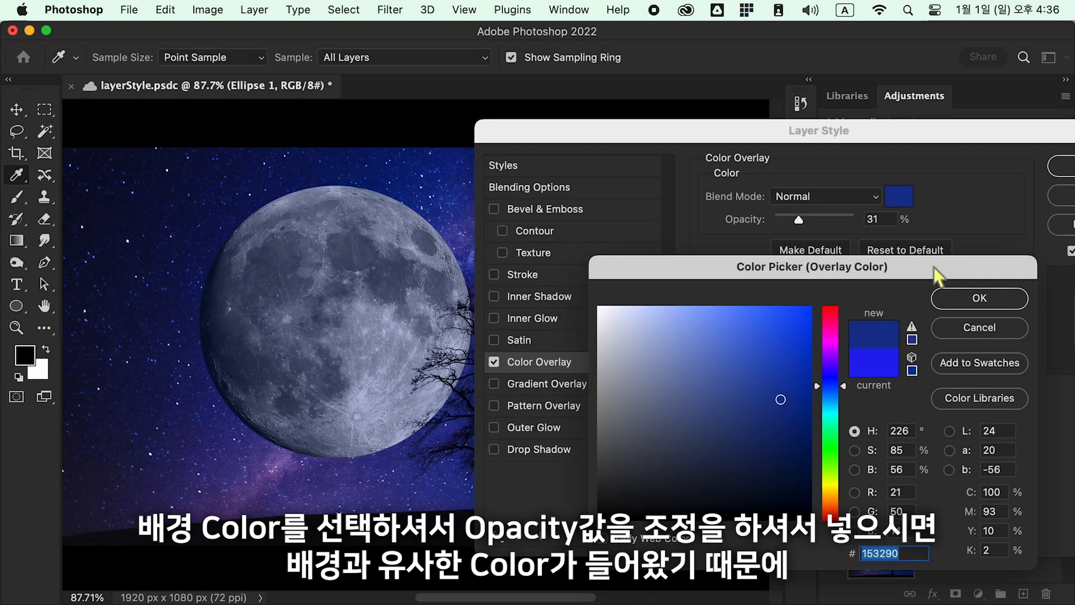
click(963, 305)
mouse_move(802, 221)
mouse_down()
mouse_move(819, 220)
mouse_move(810, 221)
mouse_up()
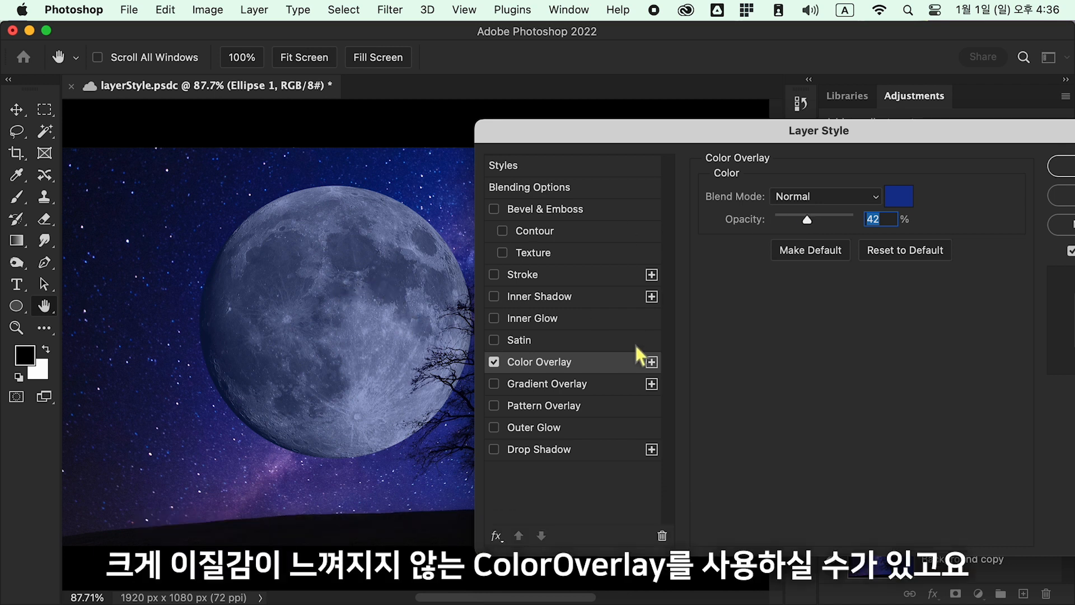
drag(1010, 138, 898, 140)
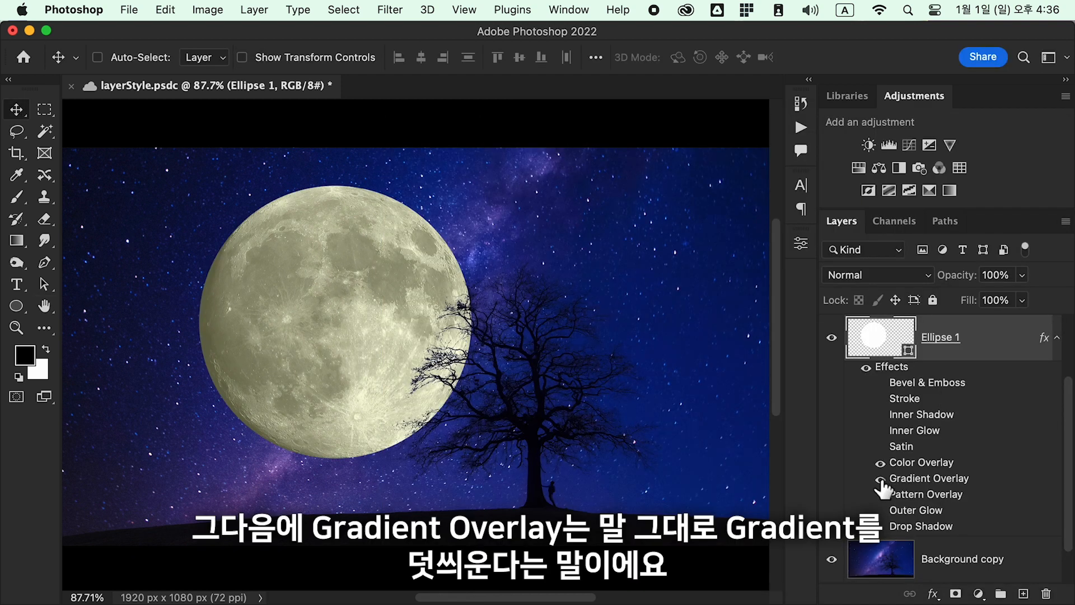
Hide Color Overlay on Ellipse 1 and try an orange-red gradient from the Oranges presets in its Gradient Overlay settings.
click(880, 463)
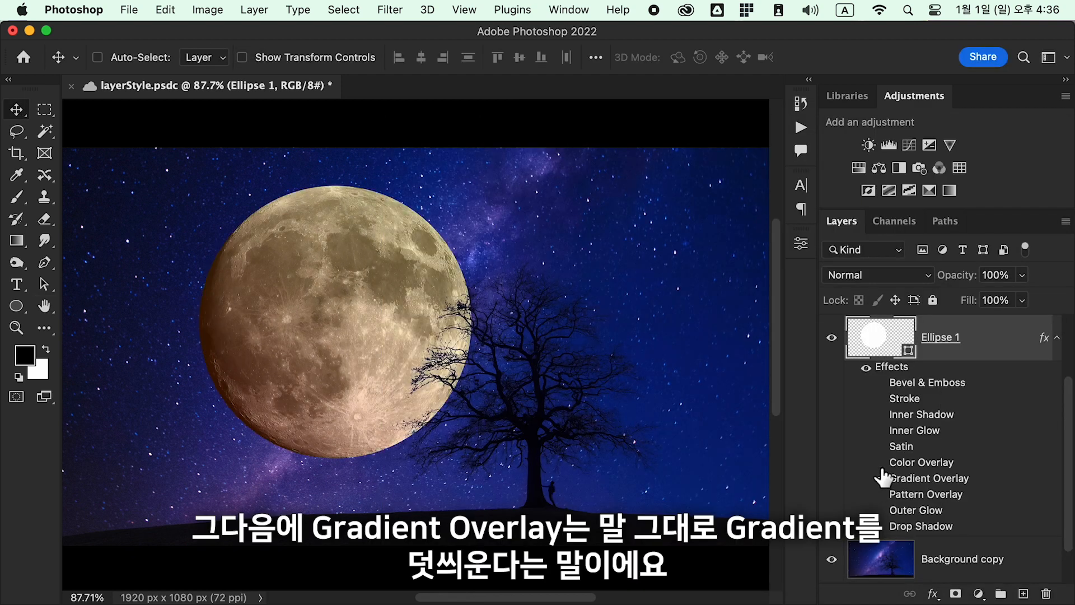
double_click(931, 480)
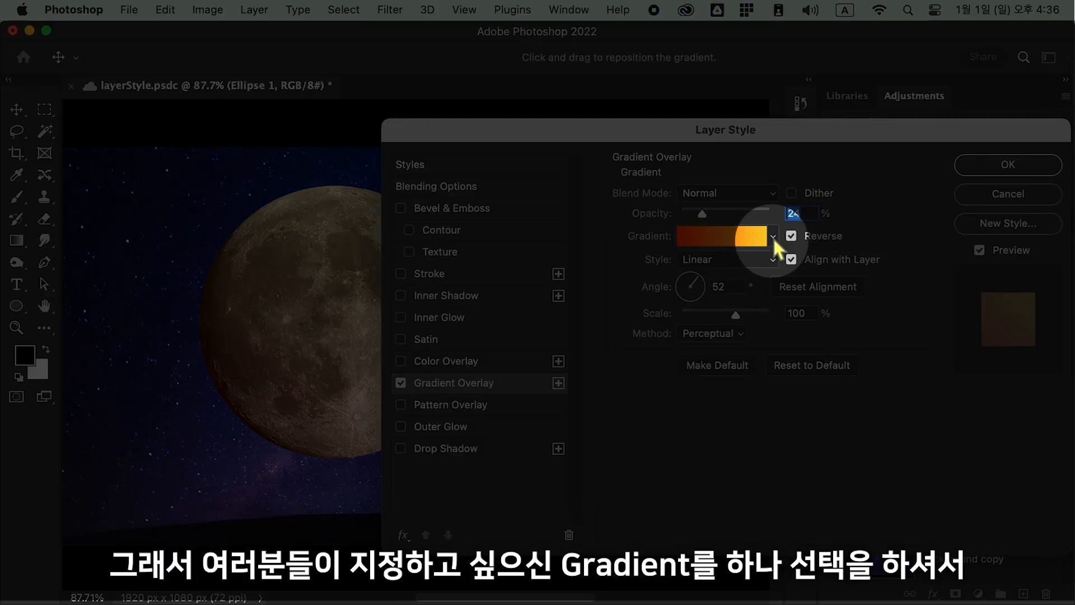
click(773, 236)
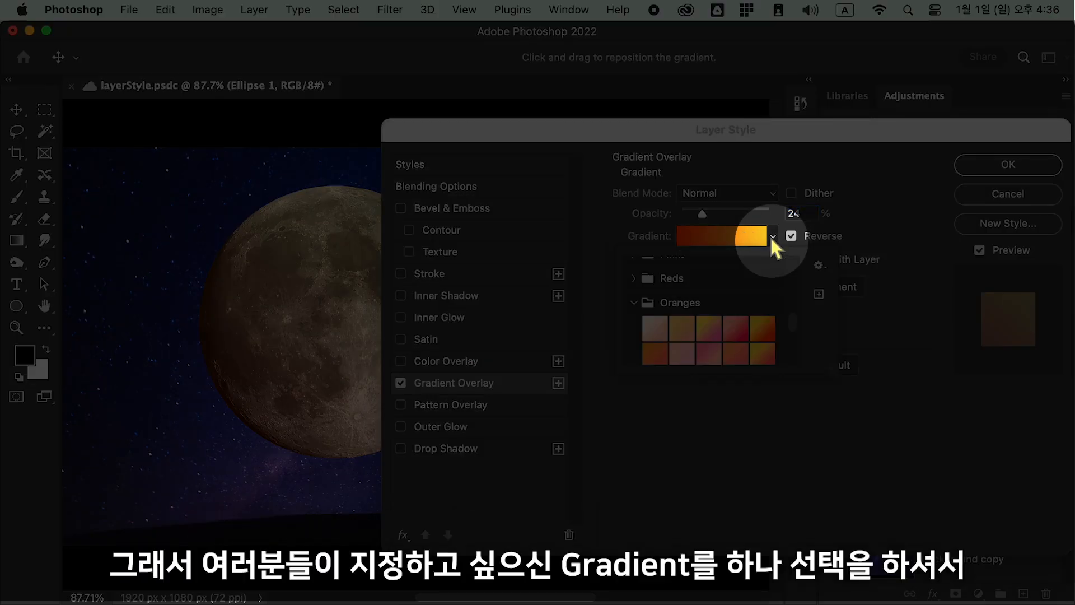
scroll(729, 329, down, 2)
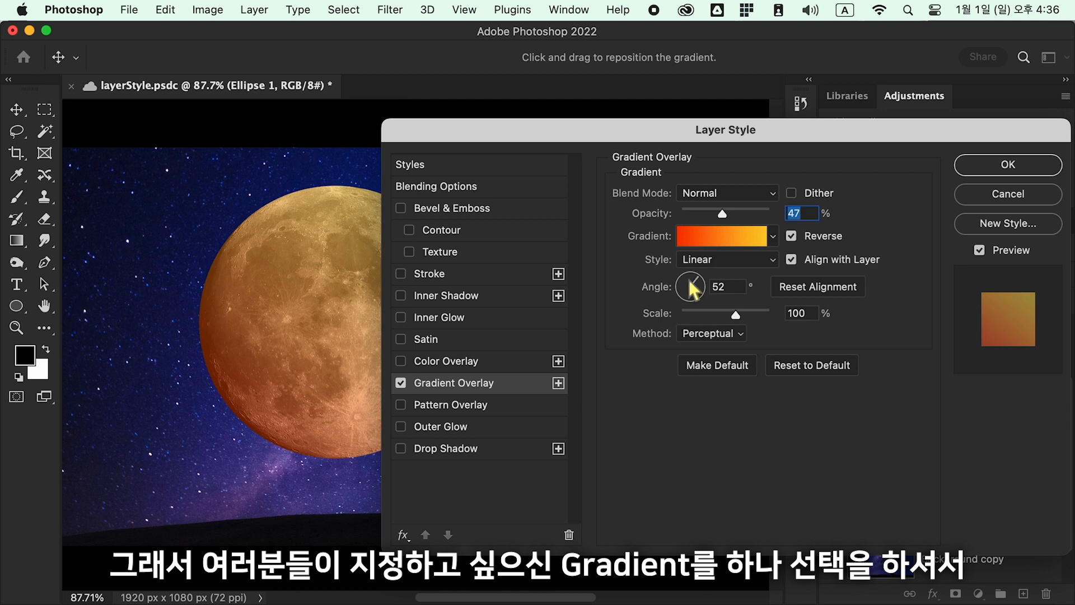
Try the gradient overlay at a 40° angle, 81% scale and about 11% opacity, and discard the changes.
drag(689, 280, 701, 279)
drag(736, 314, 723, 314)
drag(727, 212, 693, 213)
drag(694, 140, 784, 146)
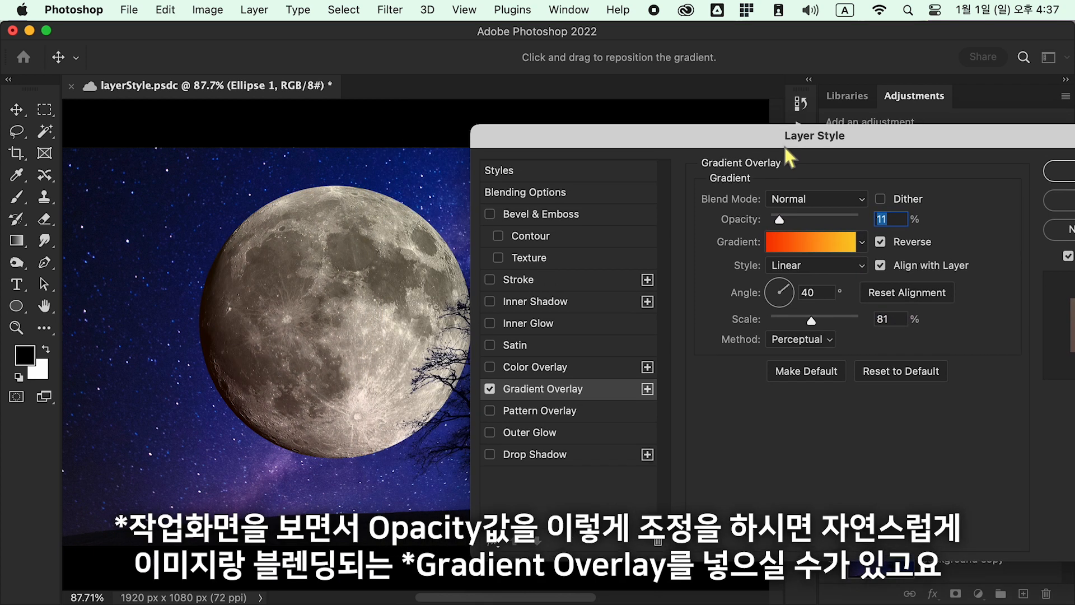
mouse_move(785, 216)
mouse_down()
mouse_move(794, 220)
mouse_move(782, 220)
mouse_up()
drag(998, 140, 988, 121)
click(1034, 180)
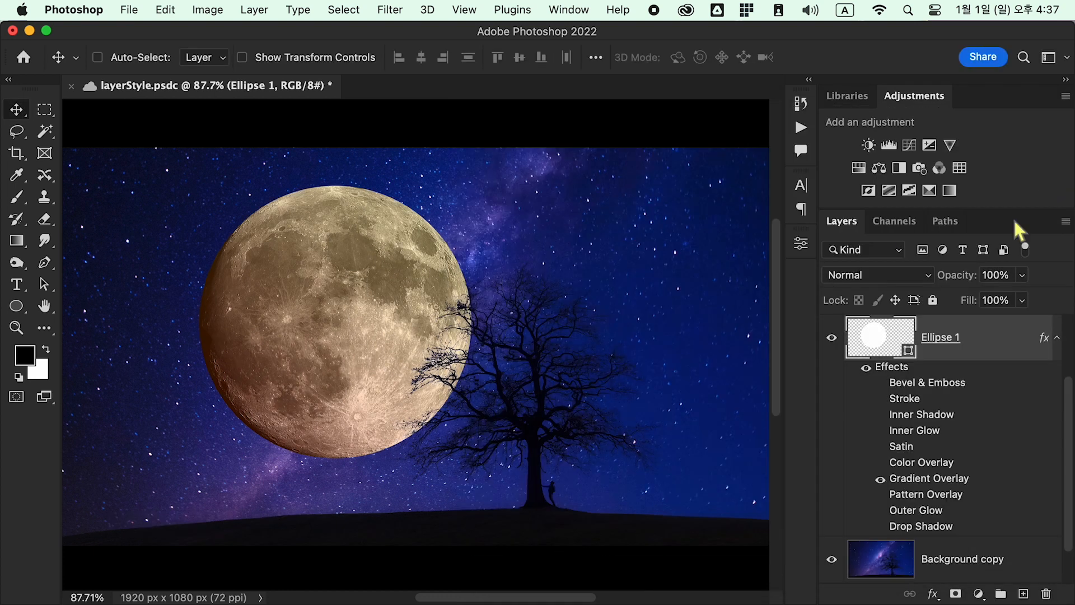
Show Pattern Overlay on Ellipse 1 and try the green leaf pattern from the Trees group.
click(880, 495)
double_click(932, 496)
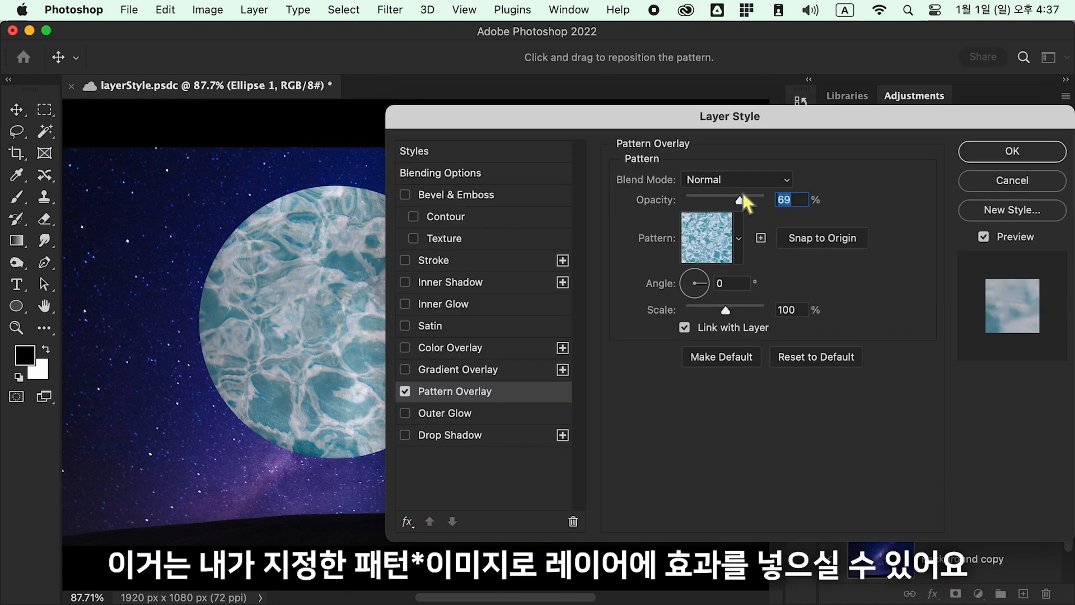
click(745, 230)
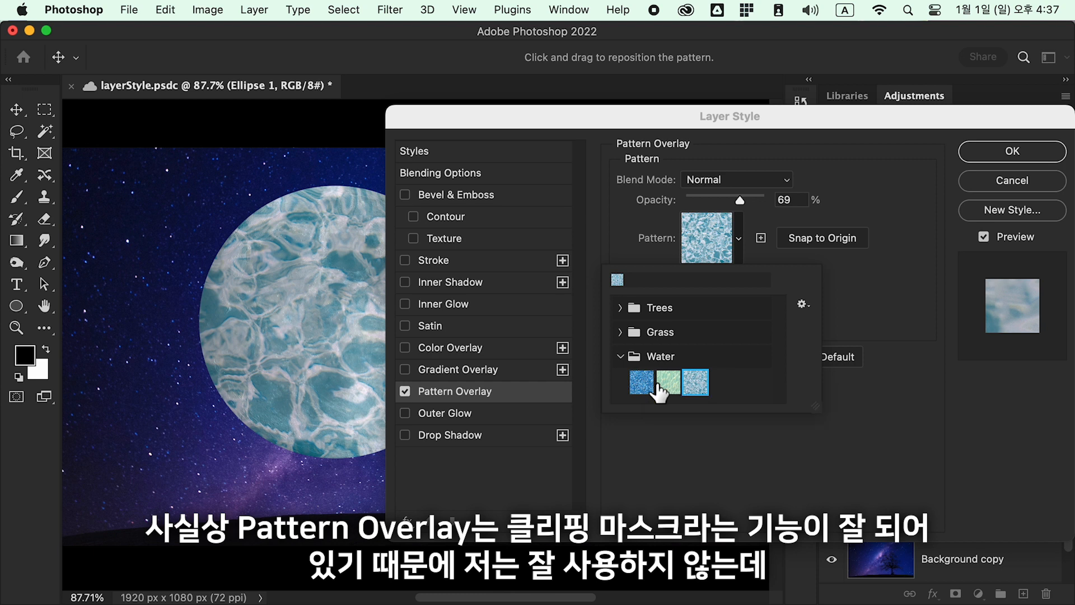
click(620, 332)
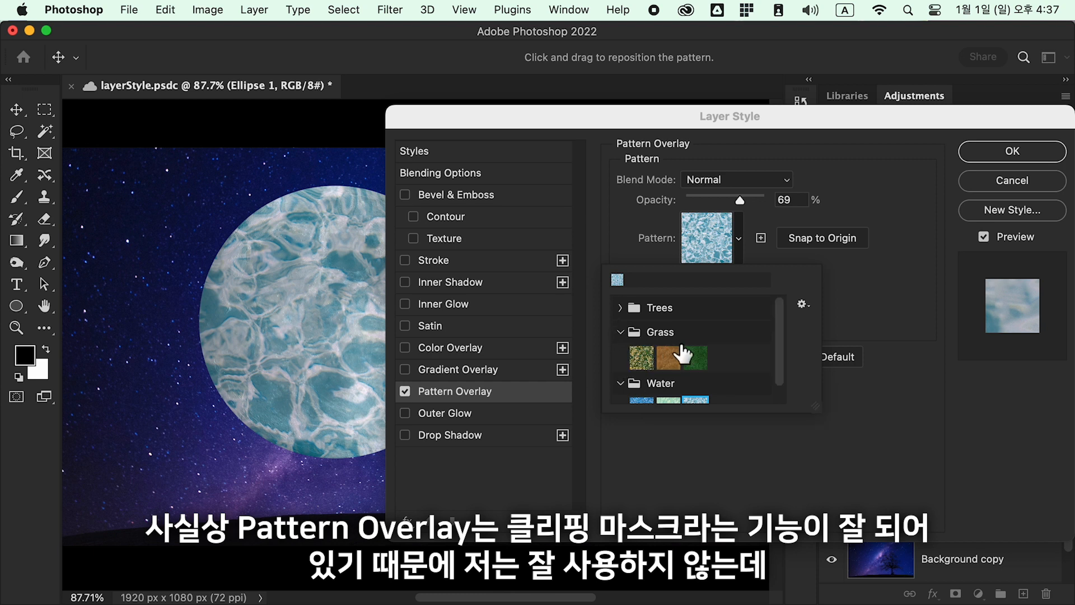
click(620, 307)
click(649, 337)
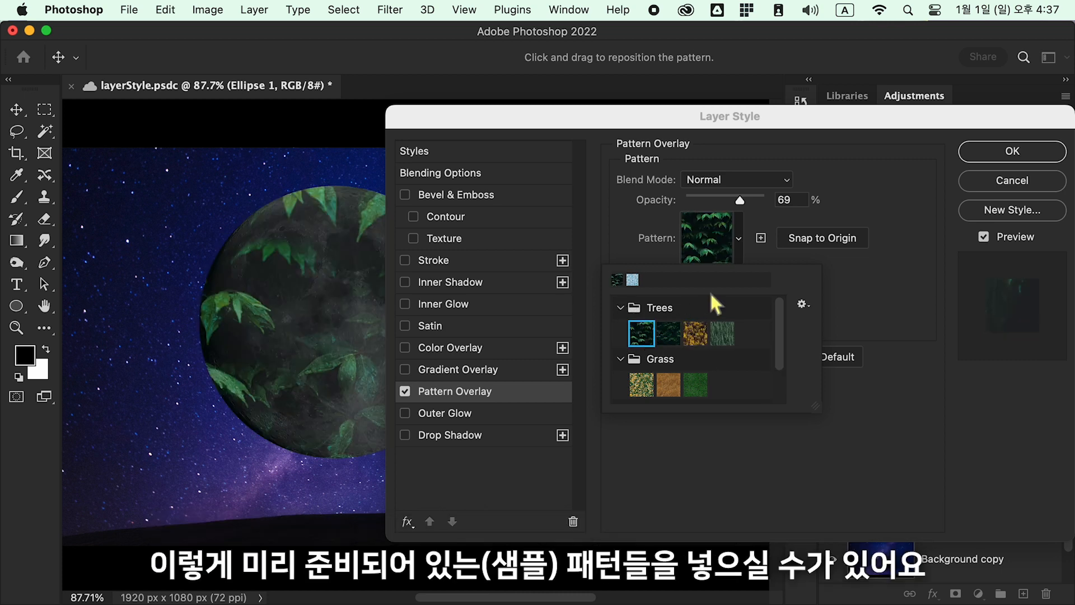
click(840, 269)
Try the leaf pattern at 22% opacity, discard the changes and hide Pattern Overlay.
drag(739, 200, 702, 200)
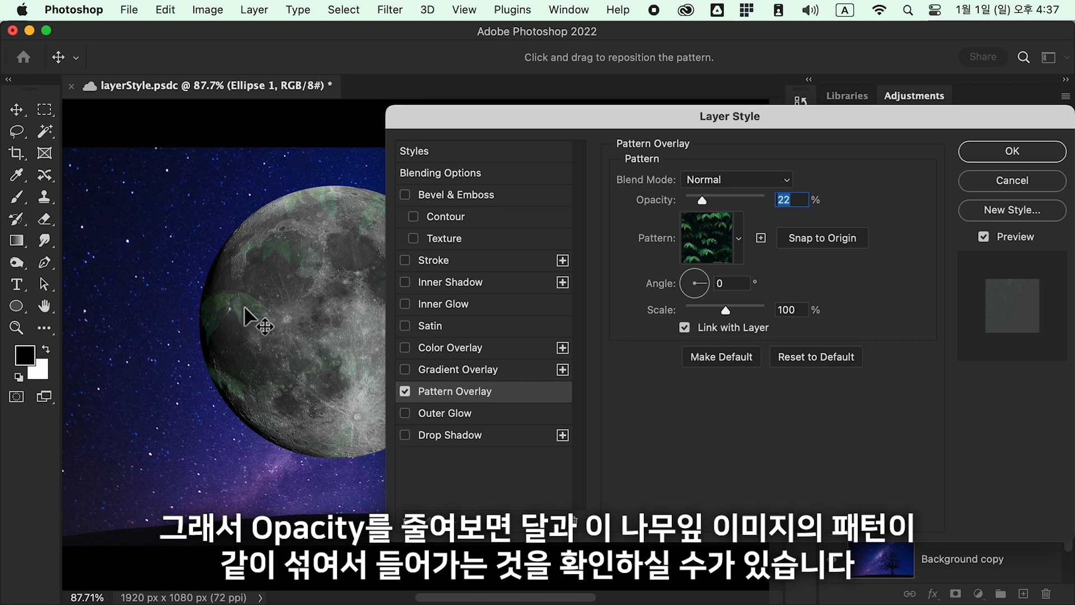
mouse_move(865, 126)
mouse_down()
mouse_move(995, 126)
mouse_move(865, 119)
mouse_up()
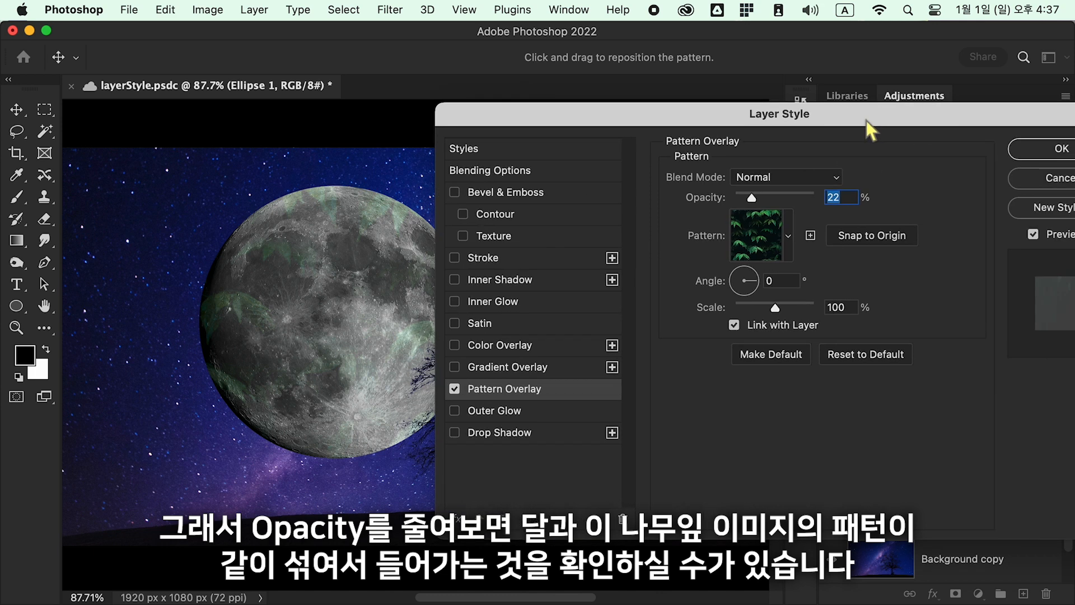
click(1060, 182)
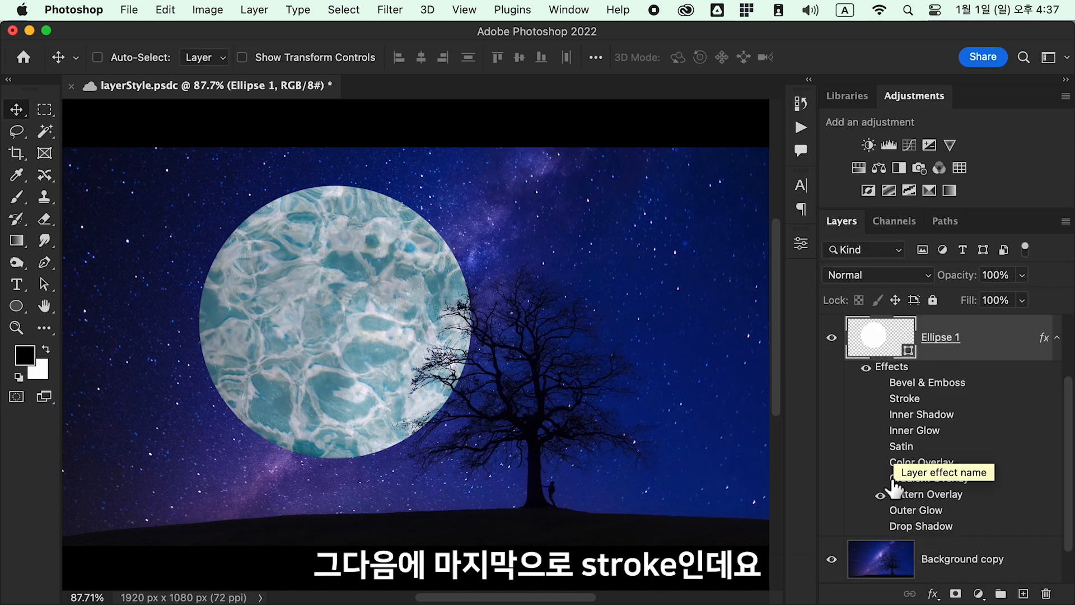
click(880, 495)
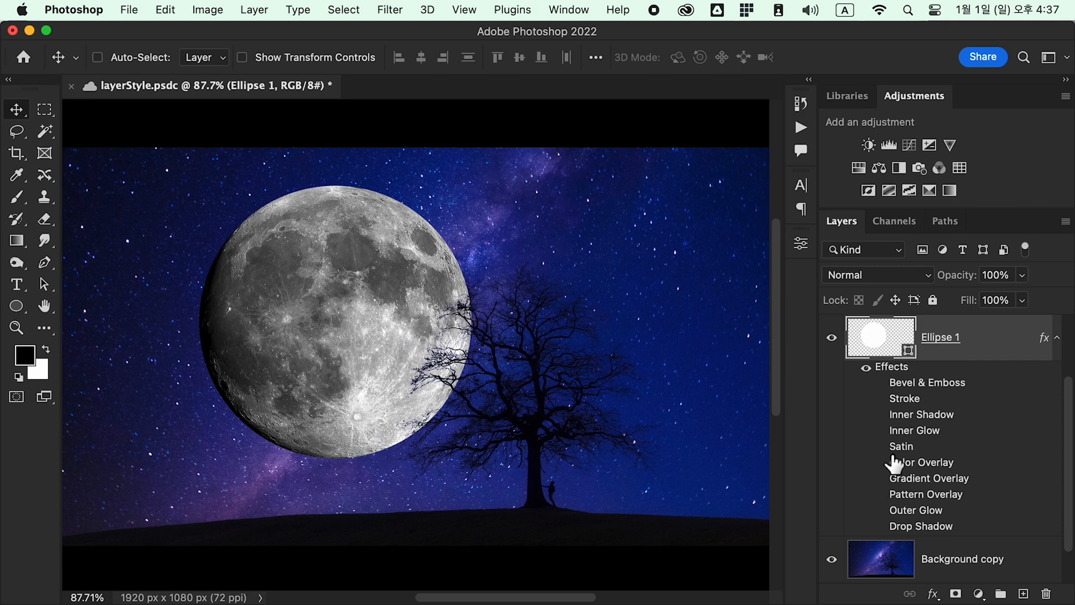
Show the Stroke effect on Ellipse 1 and set its color to teal (24a6a1).
click(881, 399)
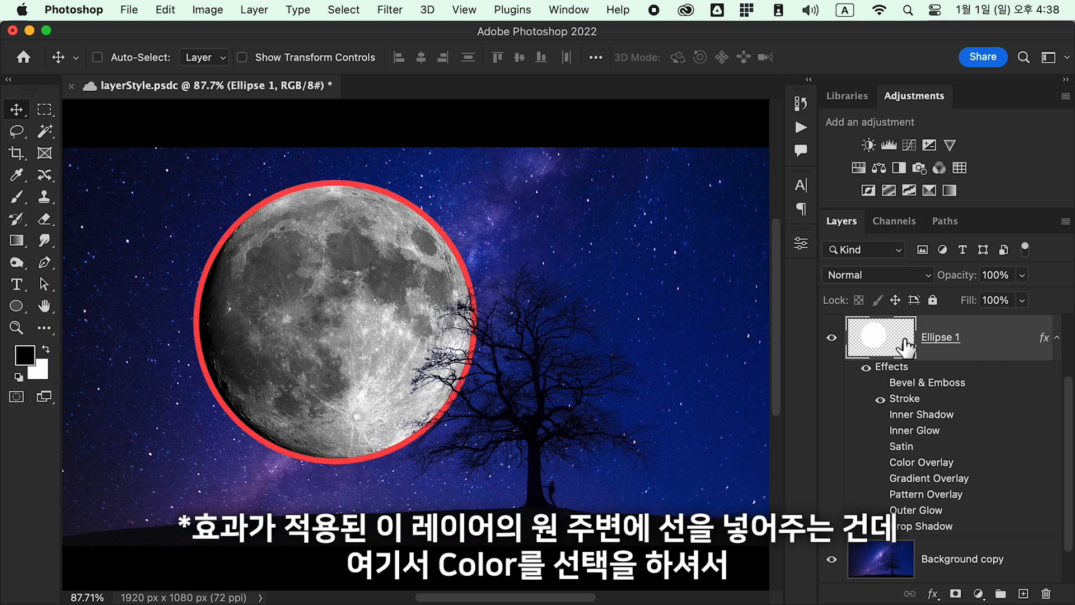
double_click(909, 402)
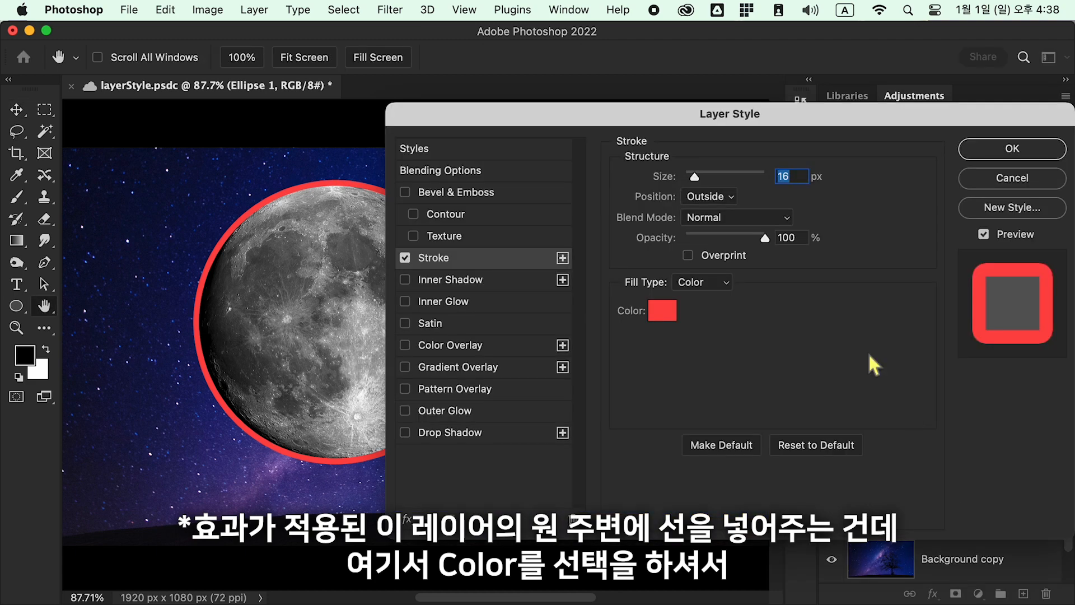
click(663, 310)
mouse_move(652, 313)
mouse_down()
mouse_move(710, 326)
mouse_move(704, 345)
mouse_move(802, 340)
mouse_up()
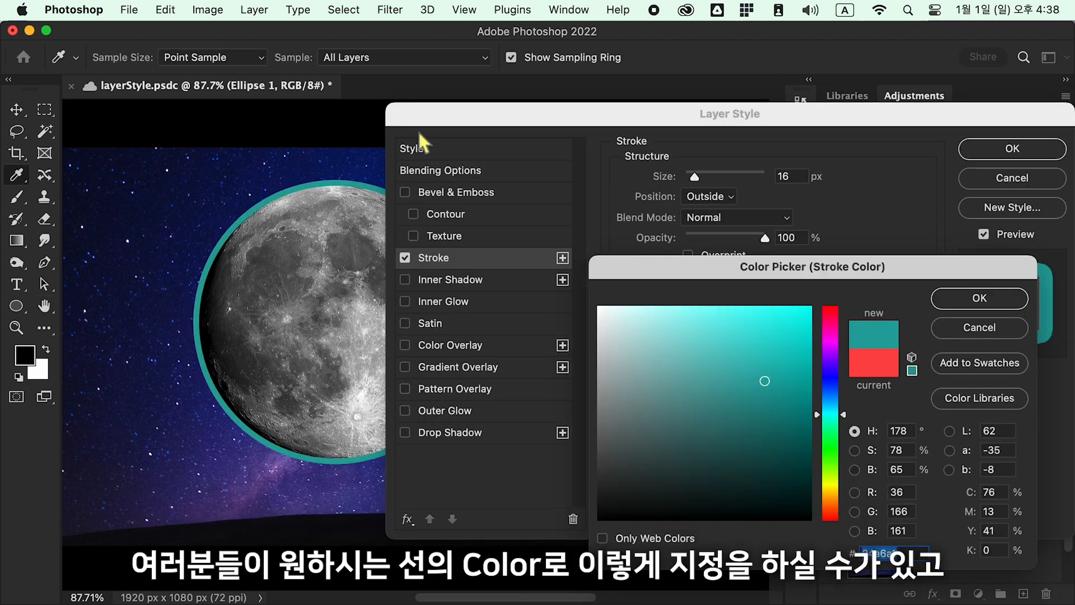
click(978, 301)
Compare the stroke's Inside and Center positions, set it back to Outside and apply the style.
drag(710, 110, 810, 128)
click(820, 215)
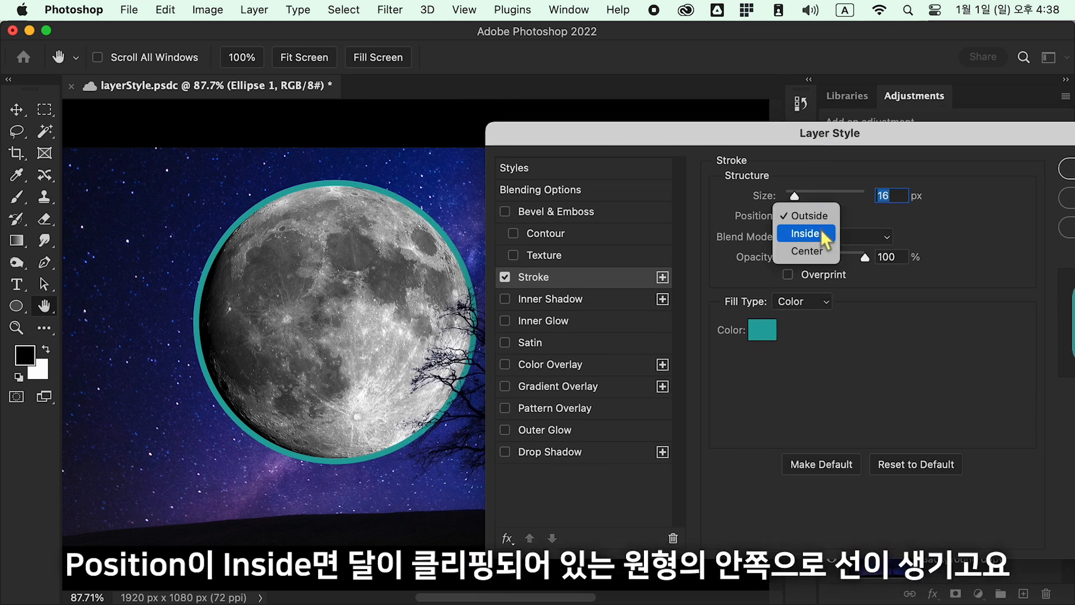
click(820, 231)
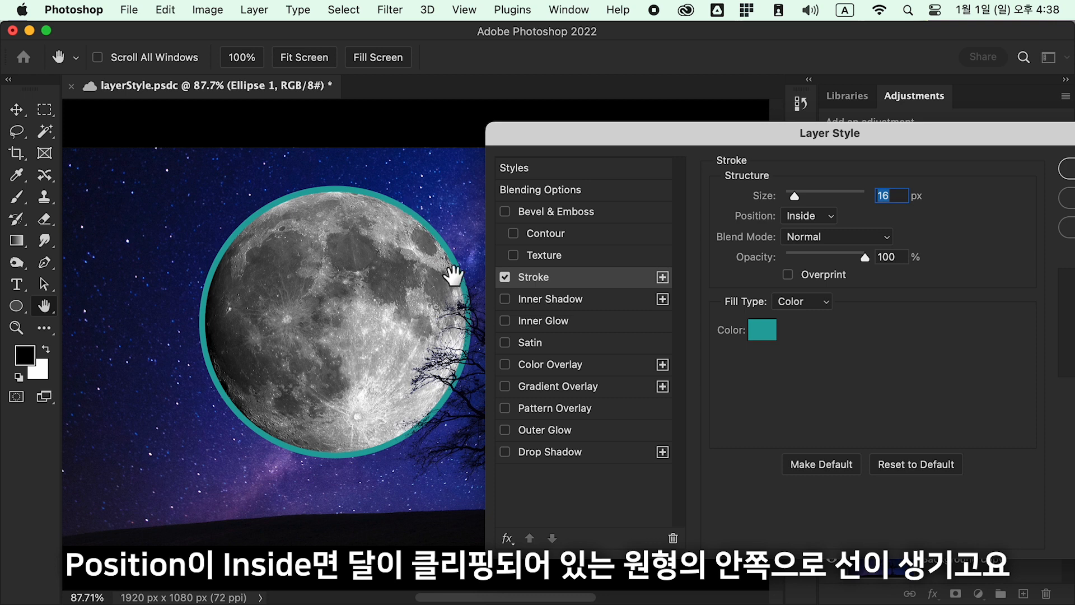
click(816, 218)
click(818, 236)
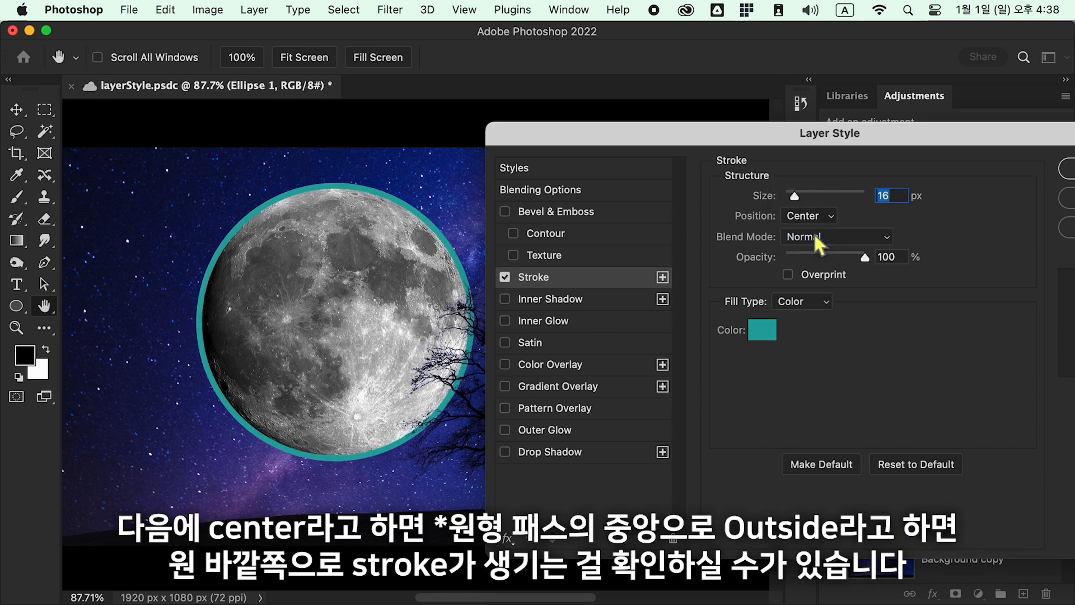
click(824, 218)
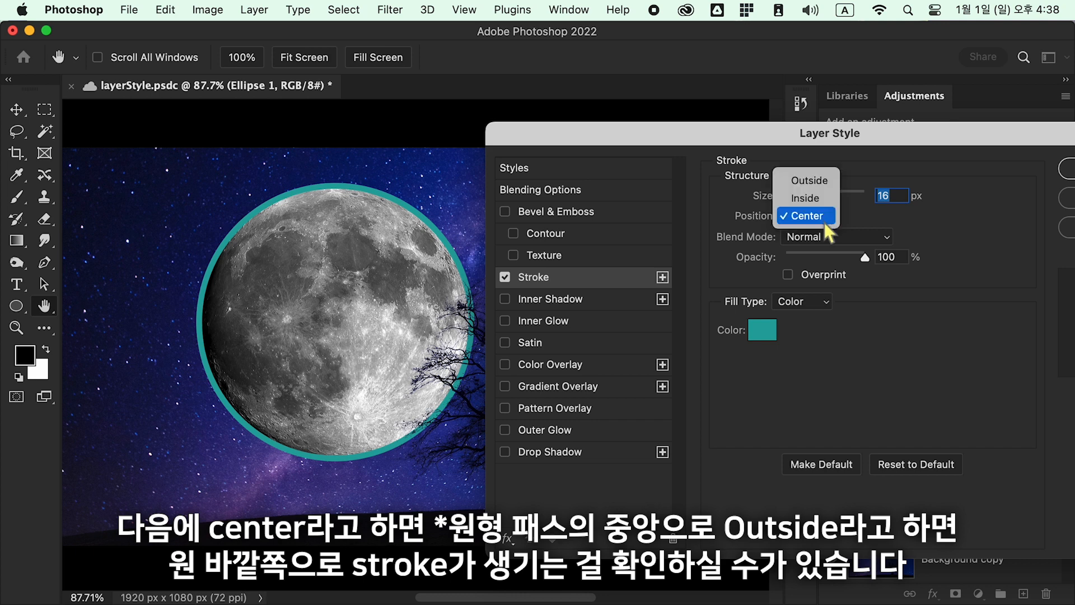
click(801, 183)
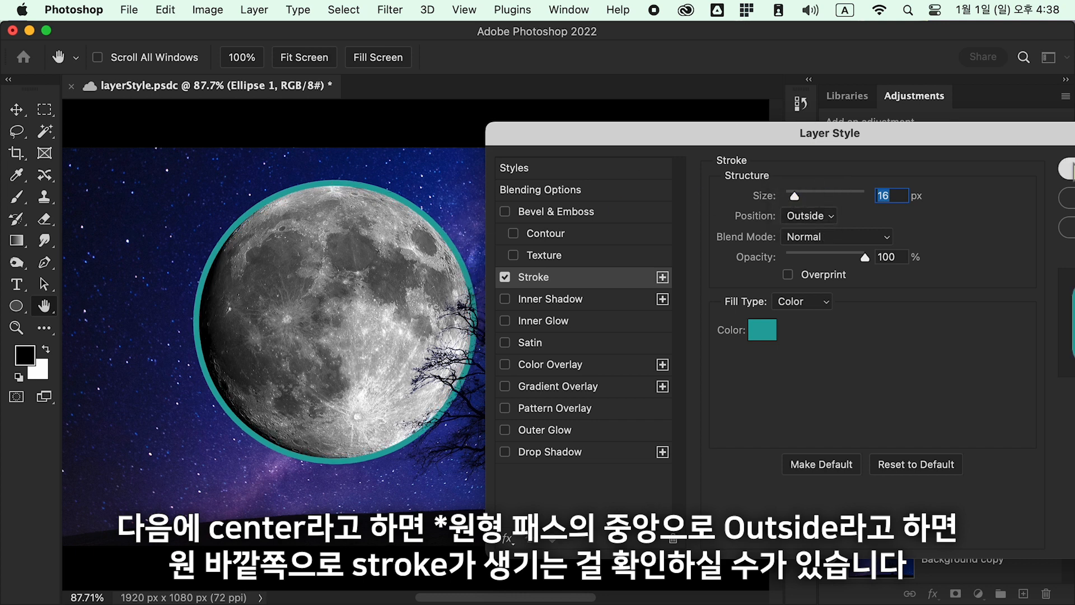
click(1070, 168)
Copy the layer style of Ellipse 1 and paste it onto Layer 1.
scroll(852, 341, up, 2)
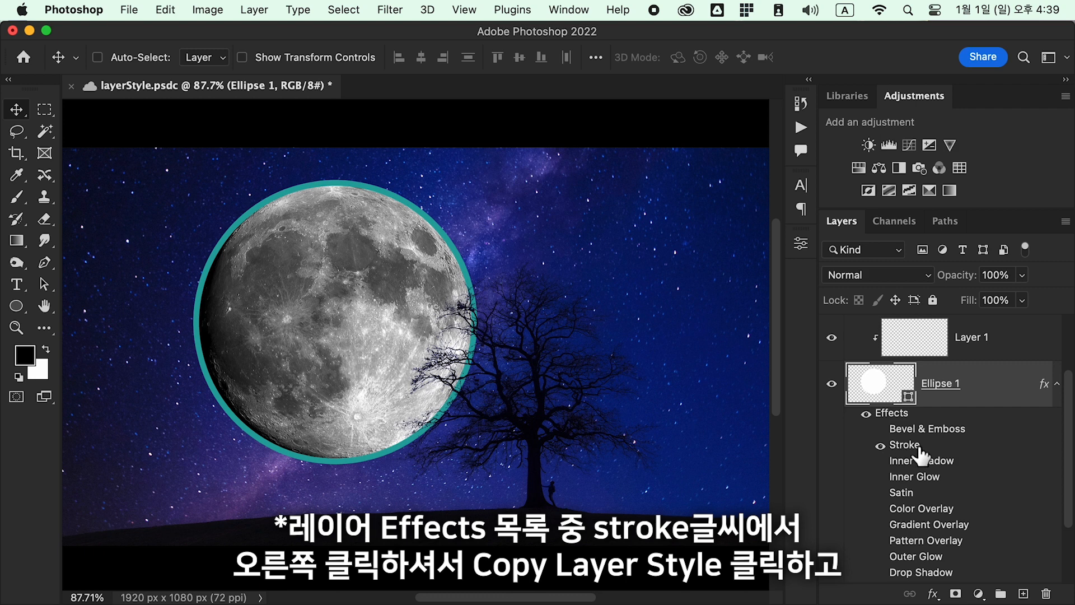
right_click(901, 447)
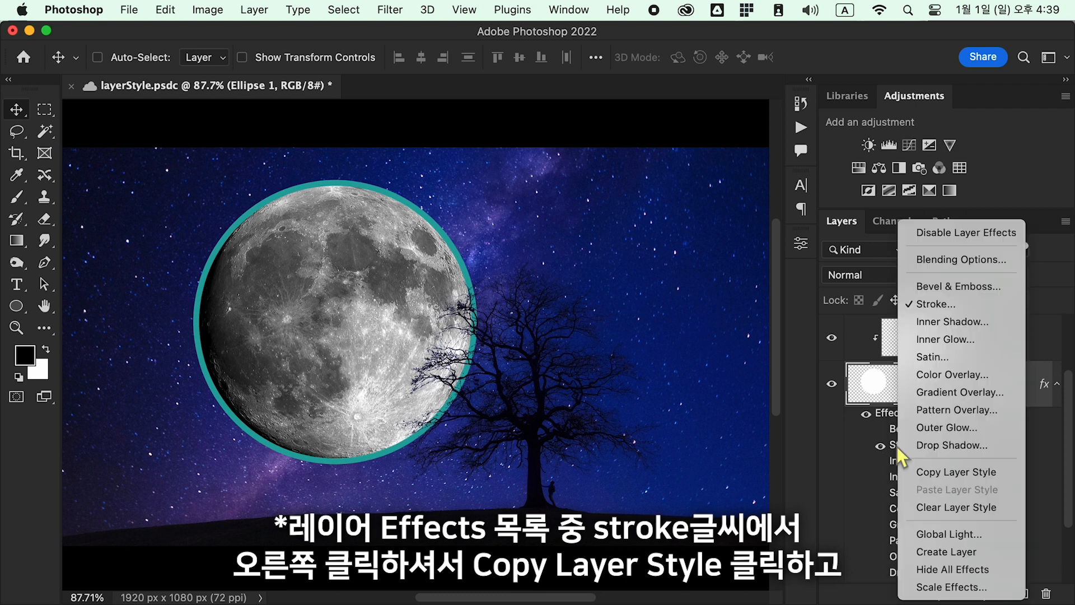
click(918, 475)
click(982, 358)
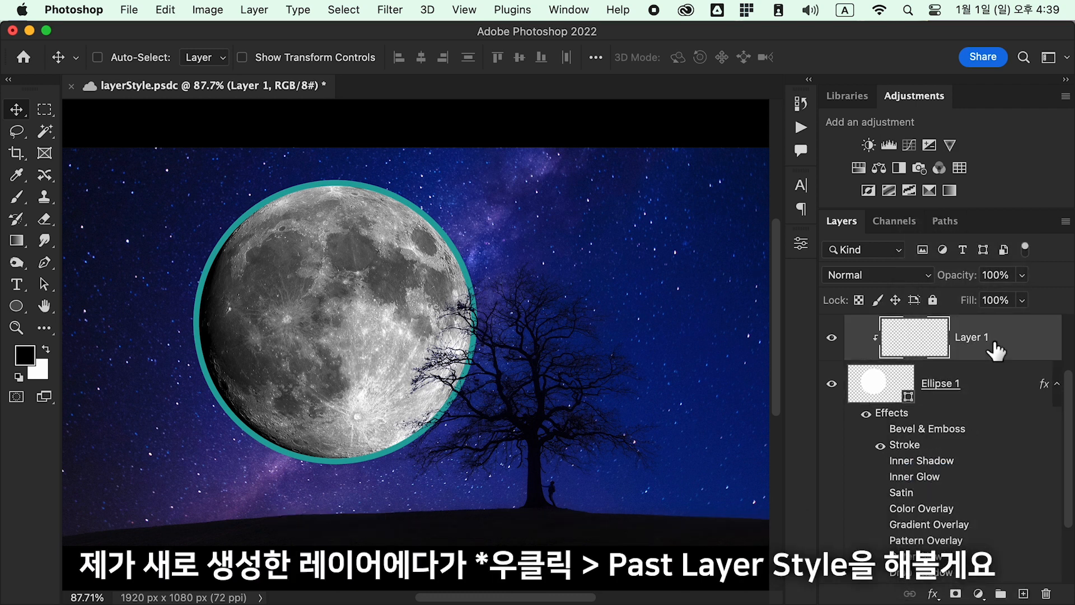
right_click(980, 357)
scroll(913, 414, down, 10)
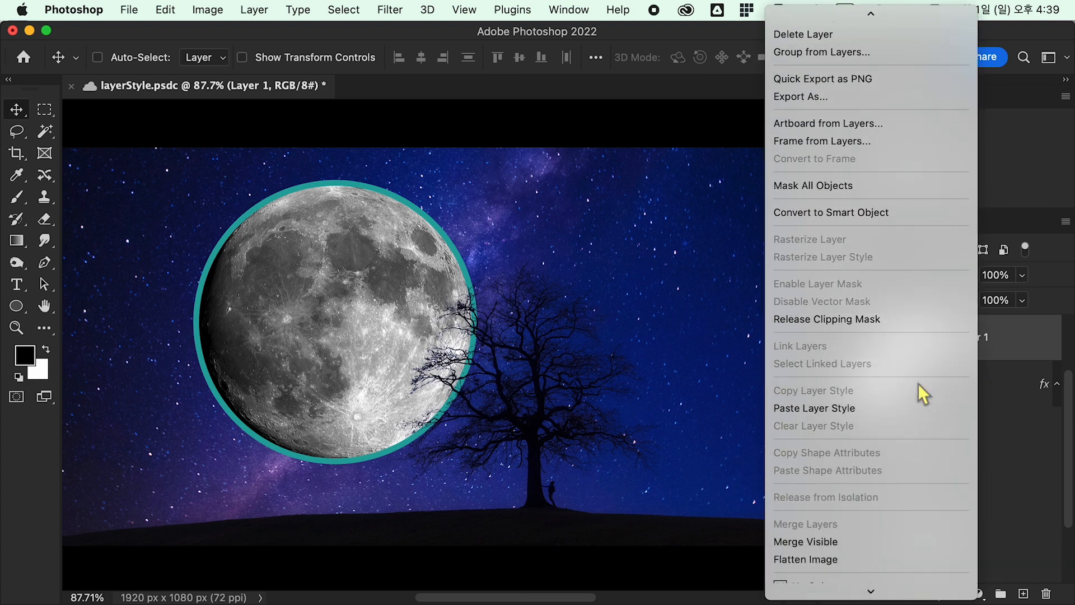
click(869, 407)
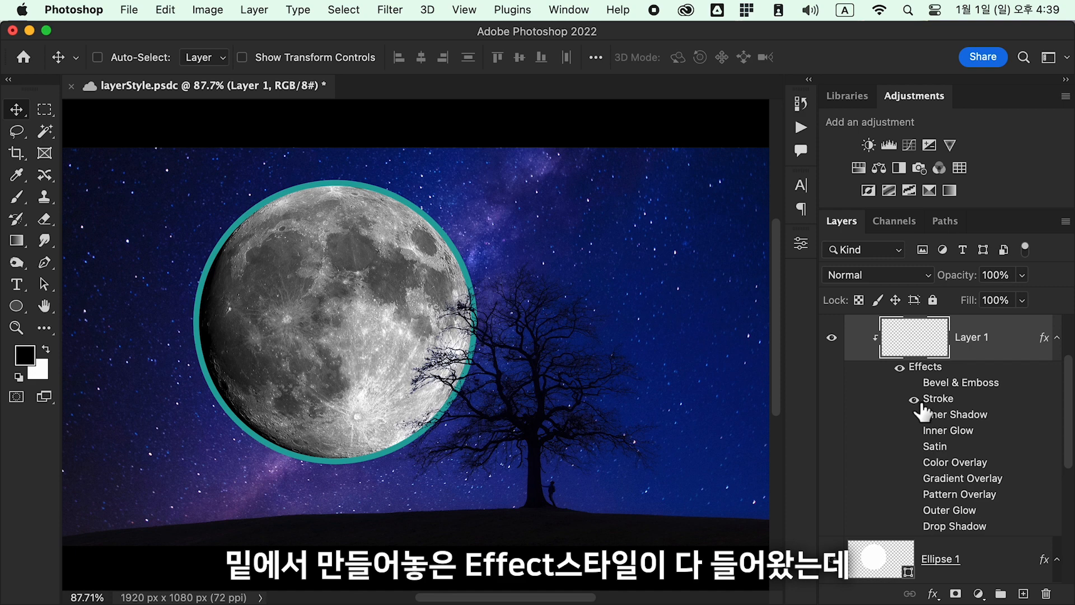
Choose a Hard Round brush for painting on Layer 1 and reduce its size for lettering.
key(b)
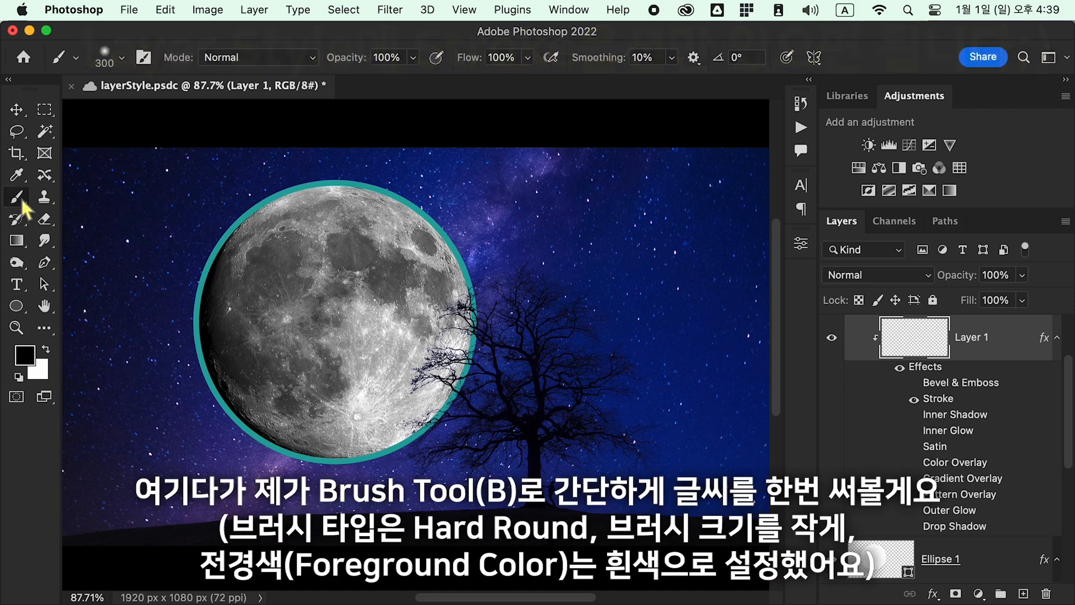
click(76, 56)
click(457, 38)
key(bracketleft)
key(bracketleft)
key(bracketleft)
key(bracketleft)
key(bracketleft)
key(bracketleft)
key(bracketleft)
key(bracketleft)
key(bracketleft)
key(bracketleft)
key(bracketleft)
key(bracketleft)
key(bracketleft)
Move Layer 1 out of the clipping group to above Background copy 2, undoing the black test strokes.
click(545, 258)
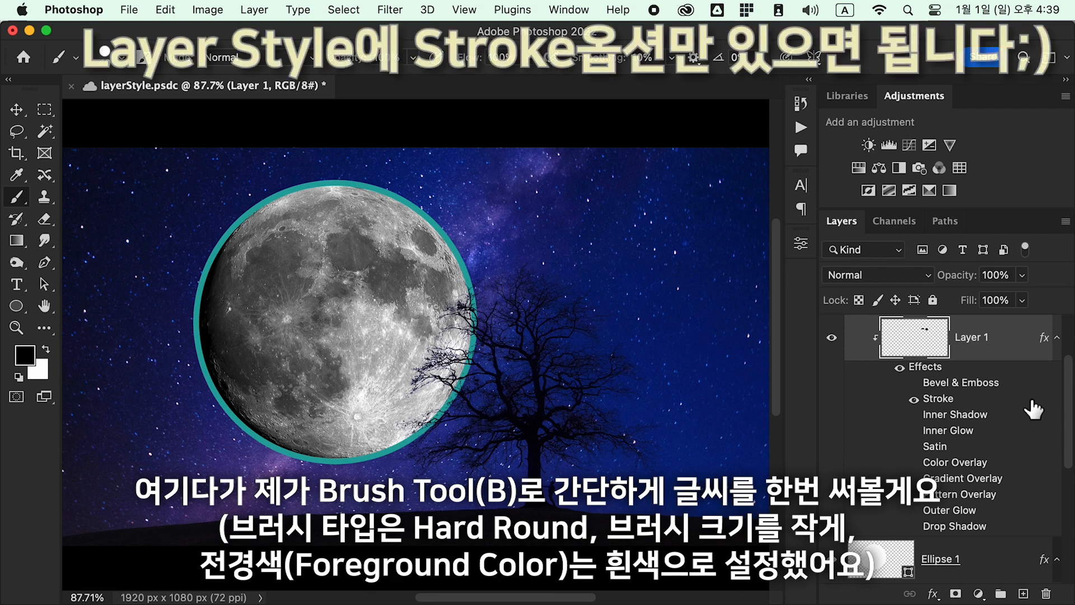
key(super+z)
drag(975, 338, 932, 331)
drag(486, 245, 530, 281)
key(super+z)
Switch the brush to white at 25 px and hand-letter "구독!" in the sky beside the moon.
click(46, 349)
key(bracketleft)
key(bracketleft)
key(bracketleft)
mouse_move(500, 245)
mouse_down()
mouse_move(541, 291)
mouse_move(568, 292)
mouse_up()
drag(534, 295, 535, 328)
mouse_move(577, 245)
mouse_down()
mouse_move(598, 245)
mouse_move(585, 261)
mouse_move(586, 246)
mouse_move(635, 240)
mouse_up()
key(super+z)
key(super+z)
mouse_move(592, 246)
mouse_down()
mouse_move(596, 273)
mouse_move(649, 258)
mouse_up()
mouse_move(617, 277)
mouse_down()
mouse_move(617, 296)
mouse_move(646, 299)
mouse_up()
mouse_move(604, 323)
mouse_down()
mouse_move(624, 336)
mouse_move(615, 361)
mouse_up()
drag(681, 256, 680, 296)
click(665, 330)
Hand-letter "꾹!!" in white below the first word on Layer 1.
drag(508, 399, 525, 427)
drag(544, 386, 563, 424)
mouse_move(515, 470)
mouse_down()
mouse_move(586, 465)
mouse_move(592, 518)
mouse_up()
drag(651, 395, 644, 448)
click(633, 473)
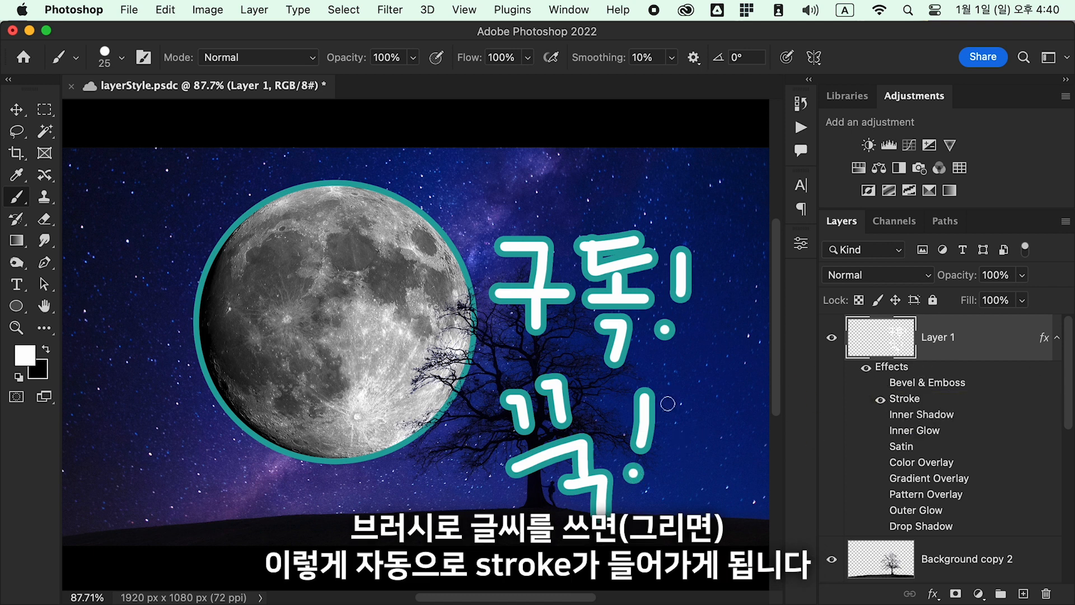
drag(682, 396, 677, 447)
click(664, 476)
Change the fill type of Layer 1's stroke to Gradient and pick the salmon-to-red preset from the Oranges group.
double_click(907, 399)
click(707, 301)
click(703, 317)
click(763, 330)
click(724, 384)
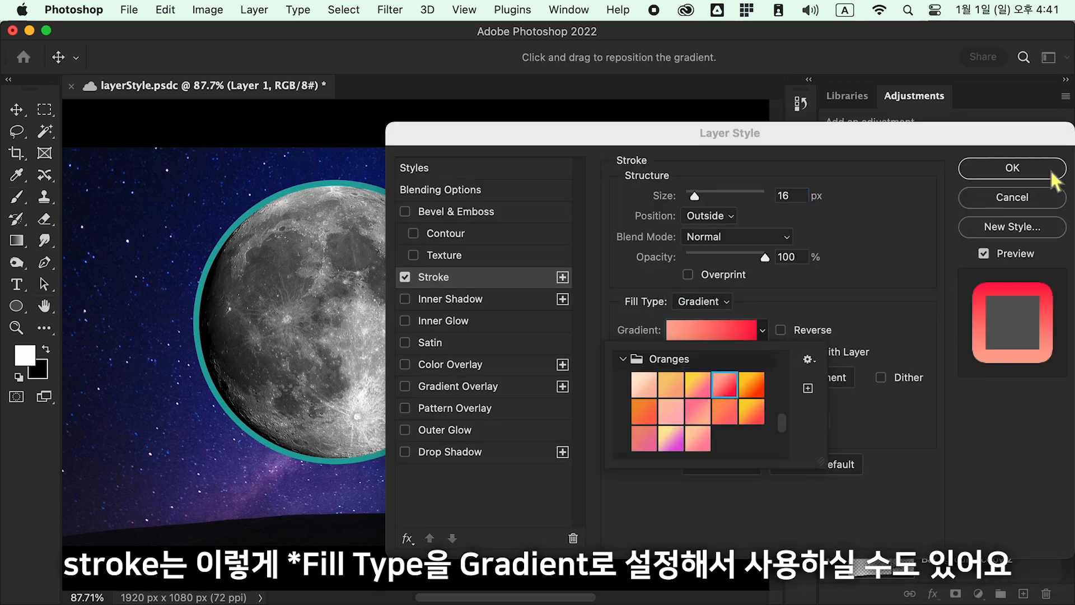
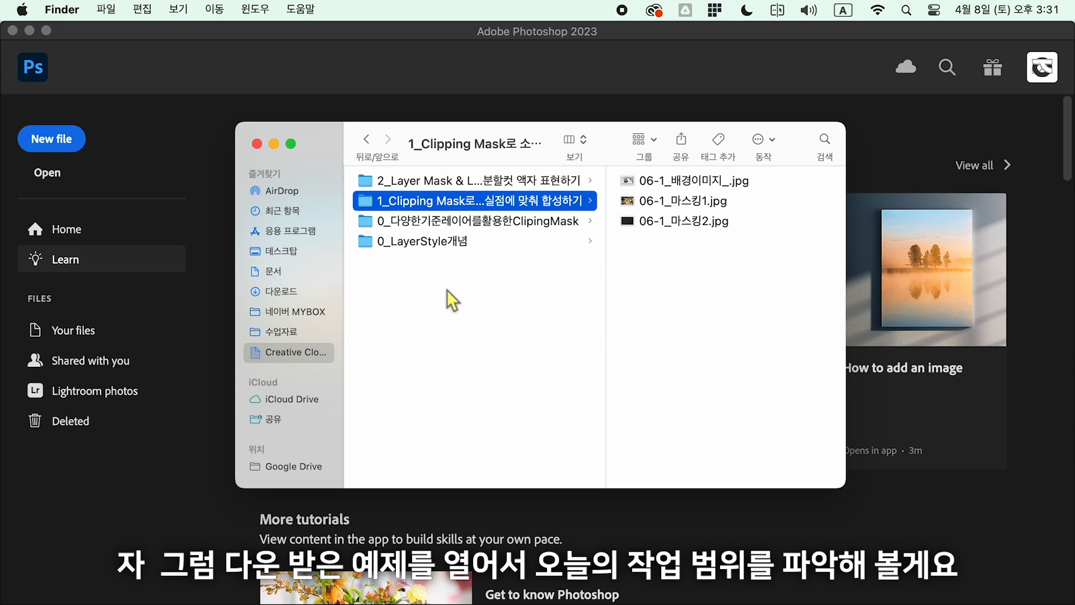
Preview the three images in the 1_Clipping Mask example folder and open 06-1_배경이미지_.jpg in Photoshop.
click(449, 199)
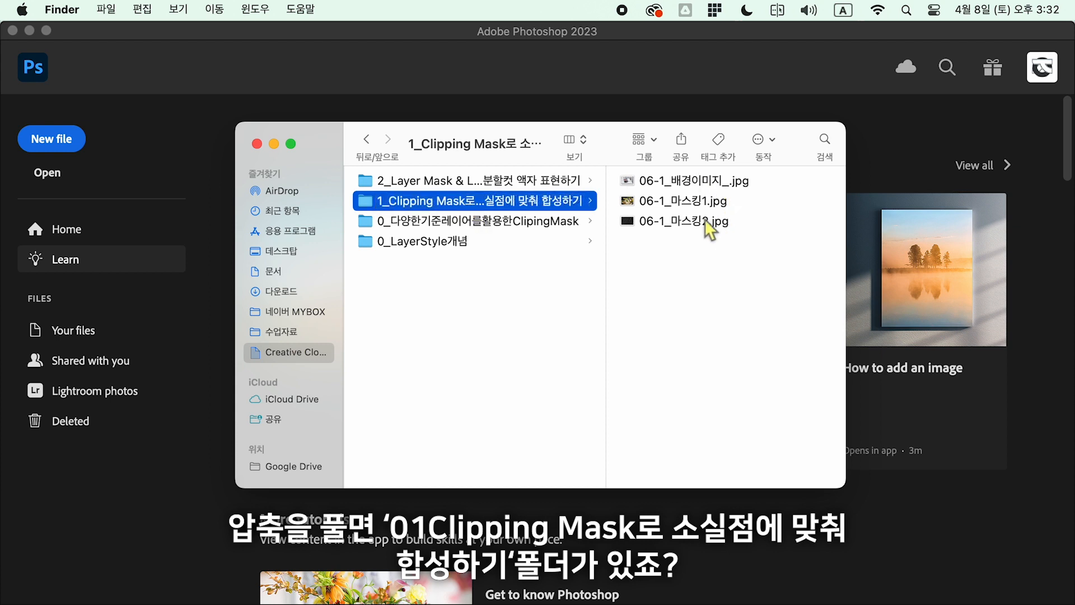
click(730, 183)
click(731, 183)
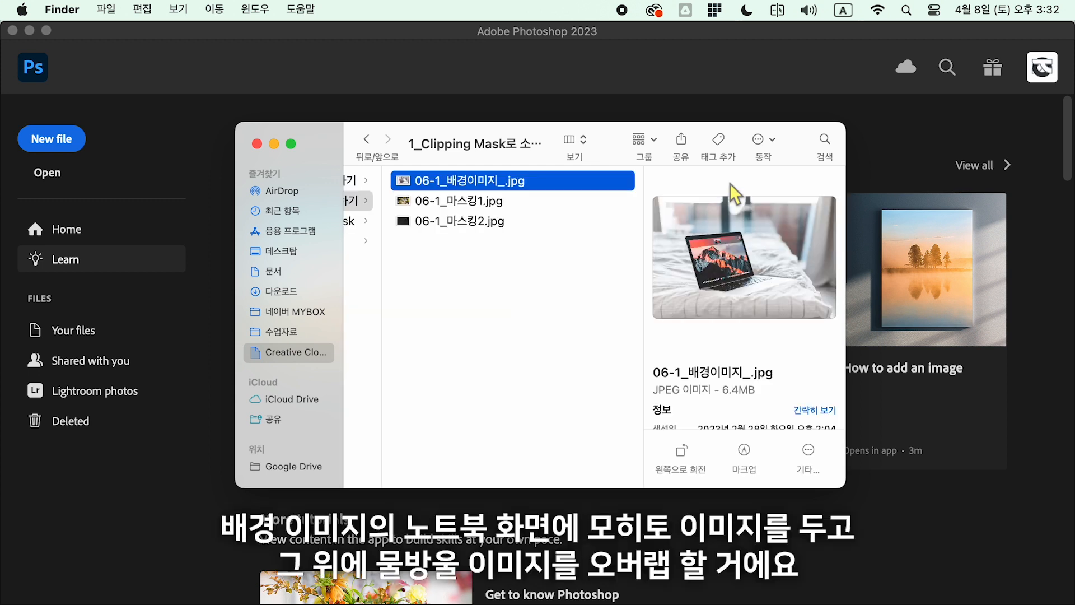
key(Down)
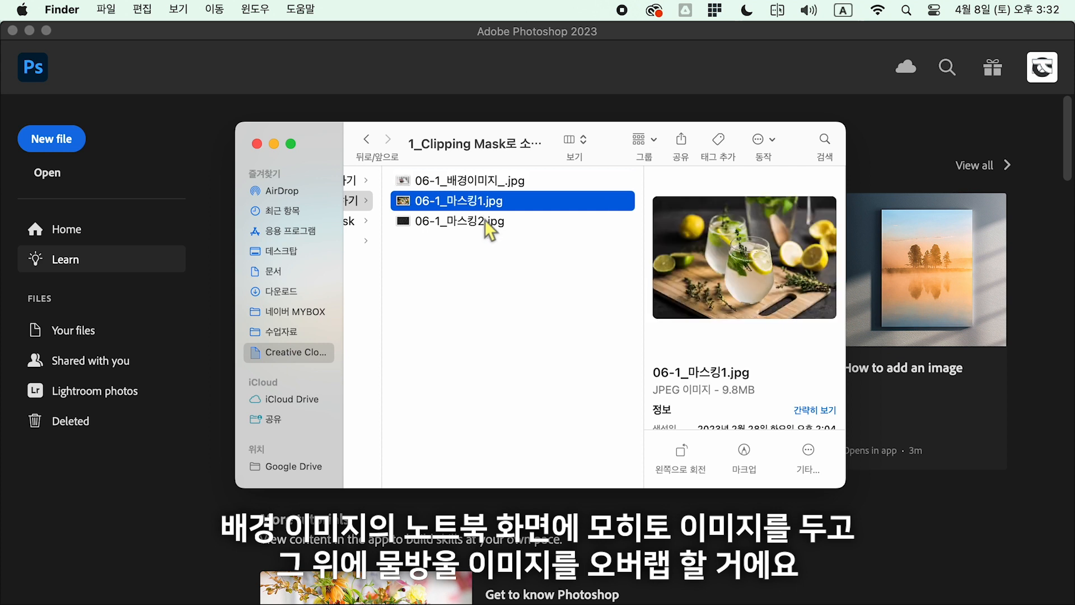
click(484, 223)
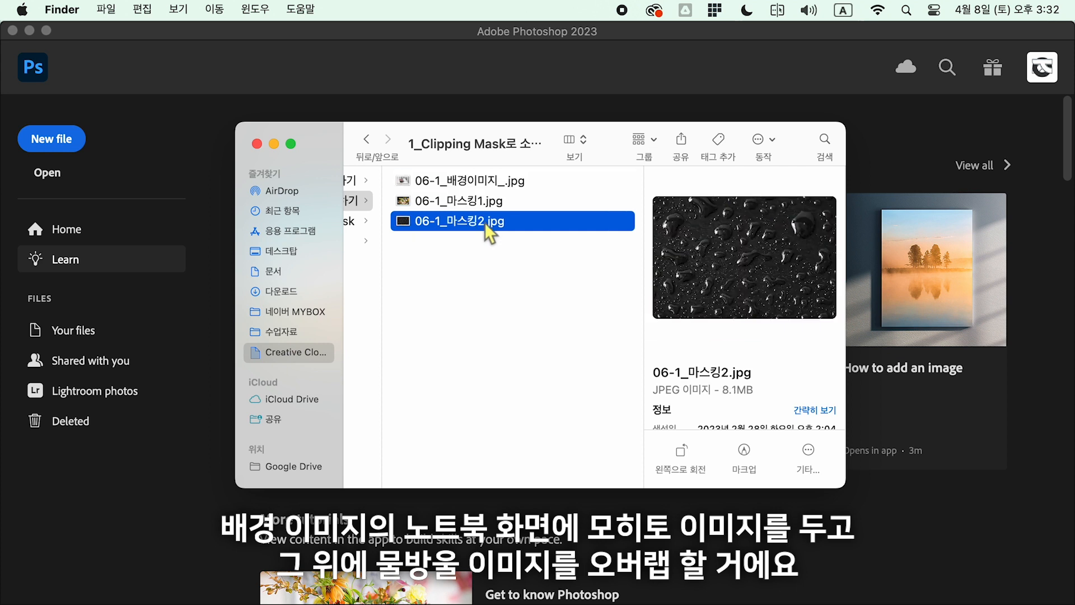
click(490, 182)
drag(475, 184, 932, 132)
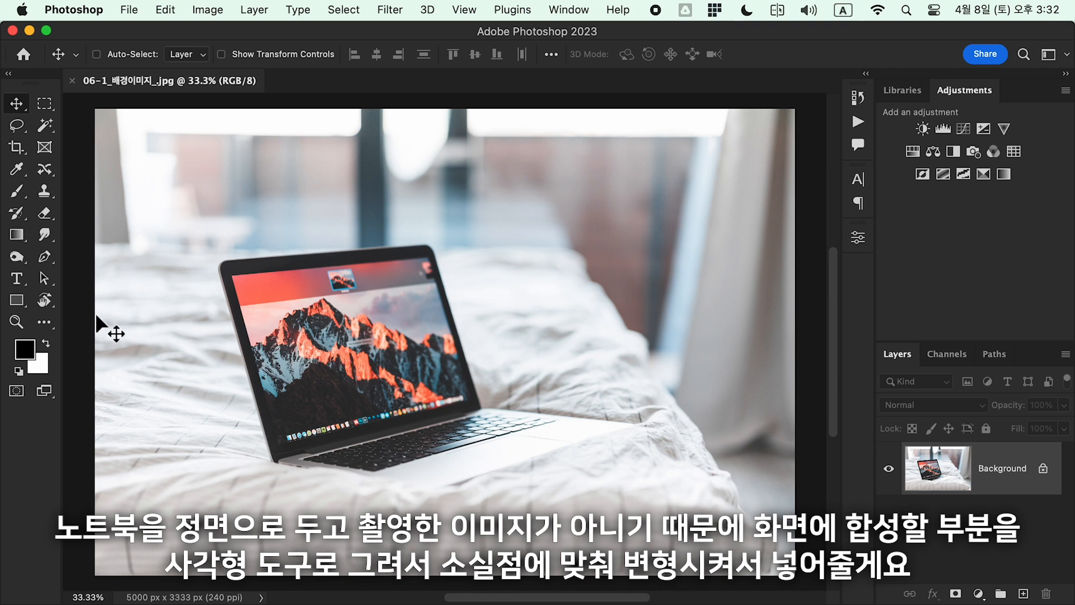
Draw a black rectangle about 1689 × 1034 px over the laptop's screen and set its stroke to none.
click(22, 301)
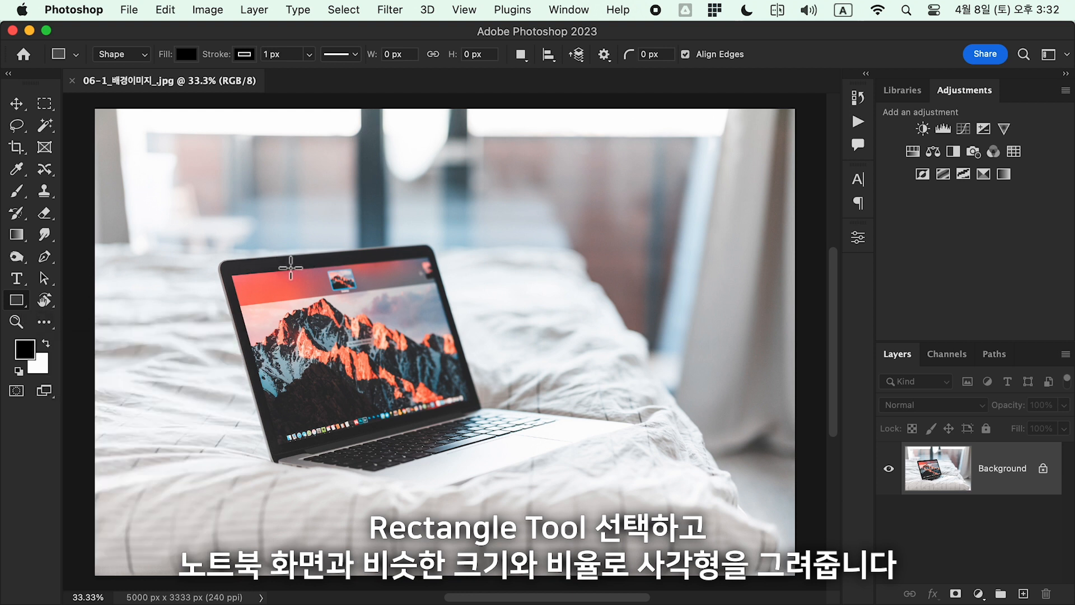
drag(233, 275, 471, 422)
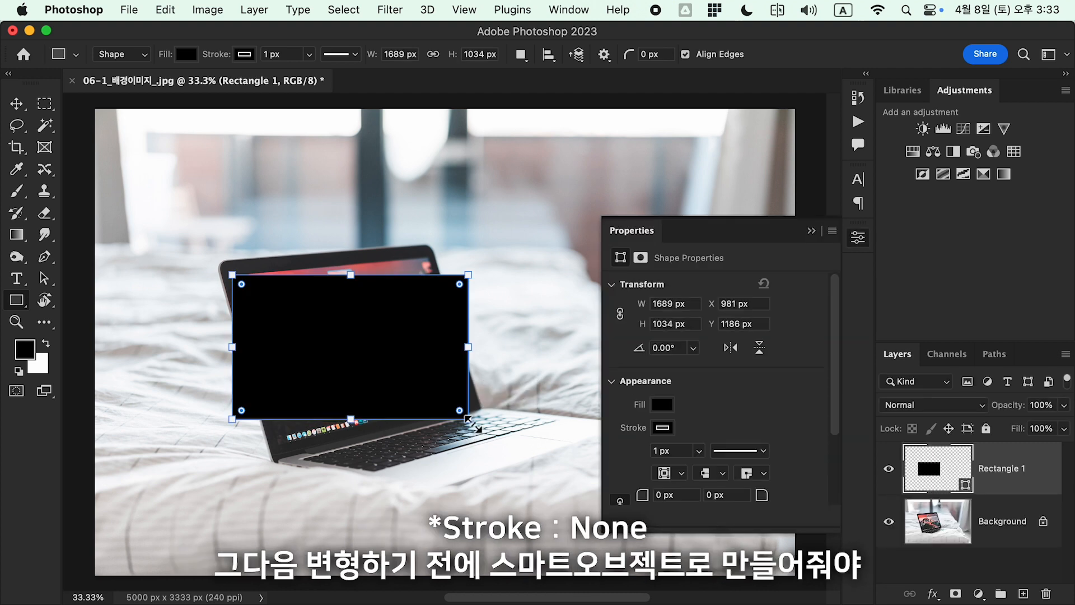
click(663, 427)
click(630, 315)
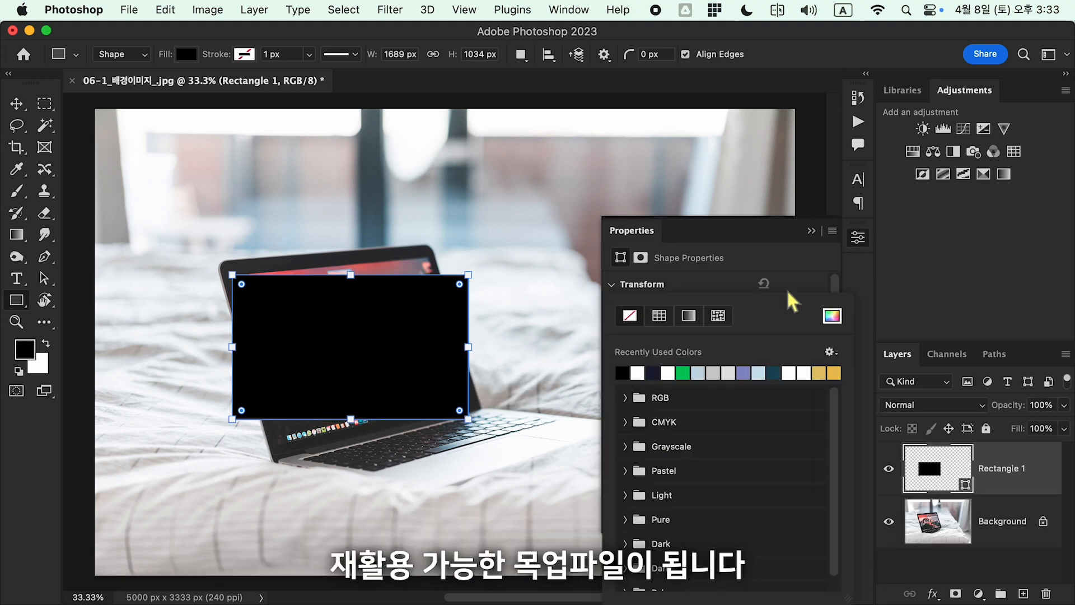
click(811, 230)
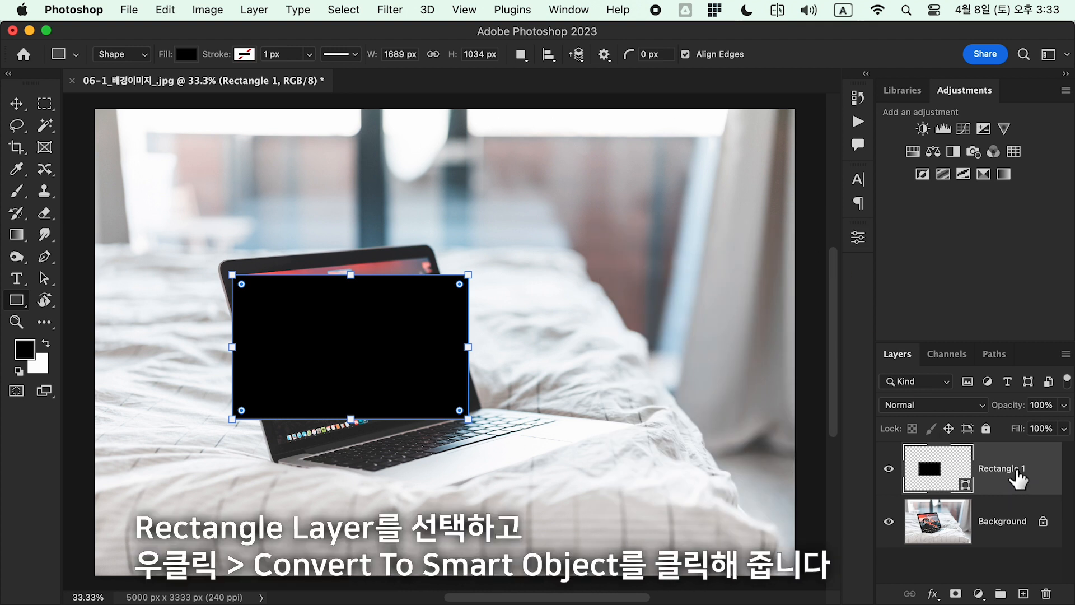
Convert Rectangle 1 to a smart object and distort its four corners to match the corners of the laptop's screen.
right_click(1018, 477)
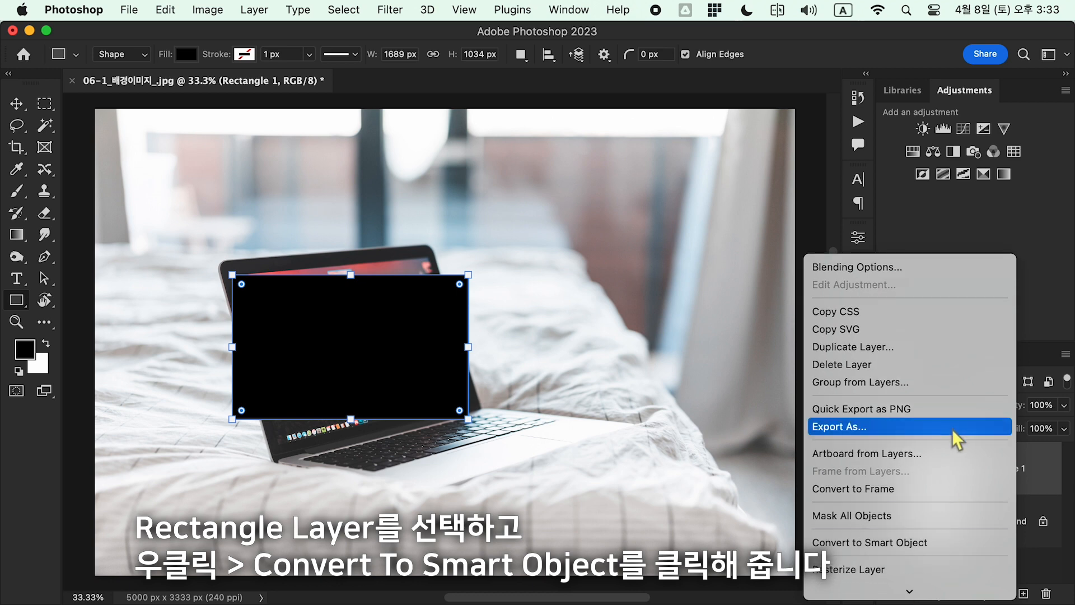
click(948, 549)
key(super+t)
right_click(413, 323)
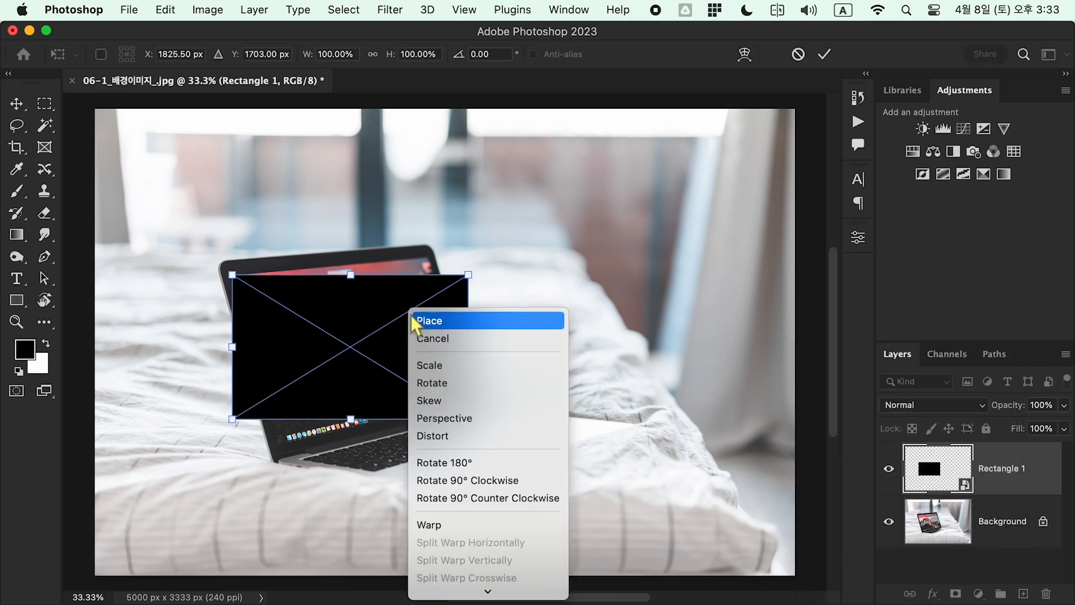
click(472, 442)
drag(468, 275, 430, 254)
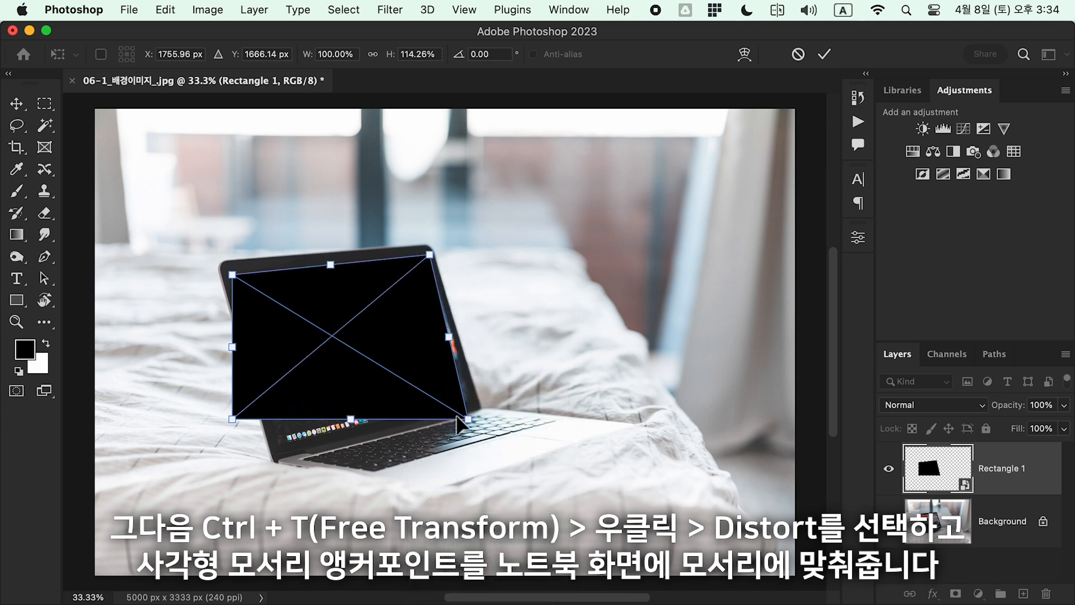
mouse_move(468, 419)
mouse_down()
mouse_move(480, 367)
mouse_move(470, 401)
mouse_up()
drag(232, 418, 280, 445)
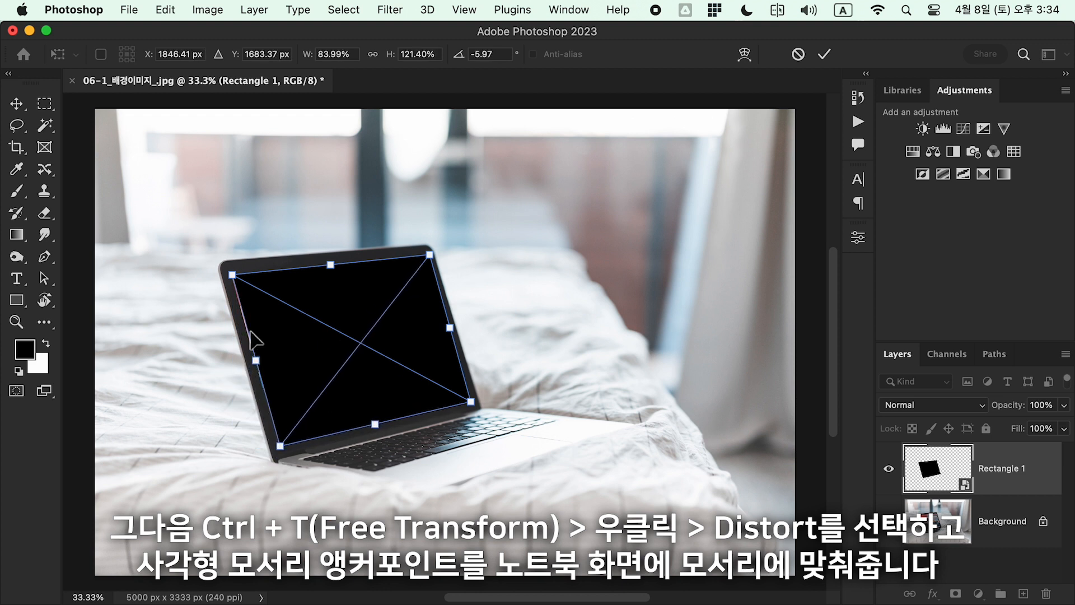
drag(233, 280, 233, 278)
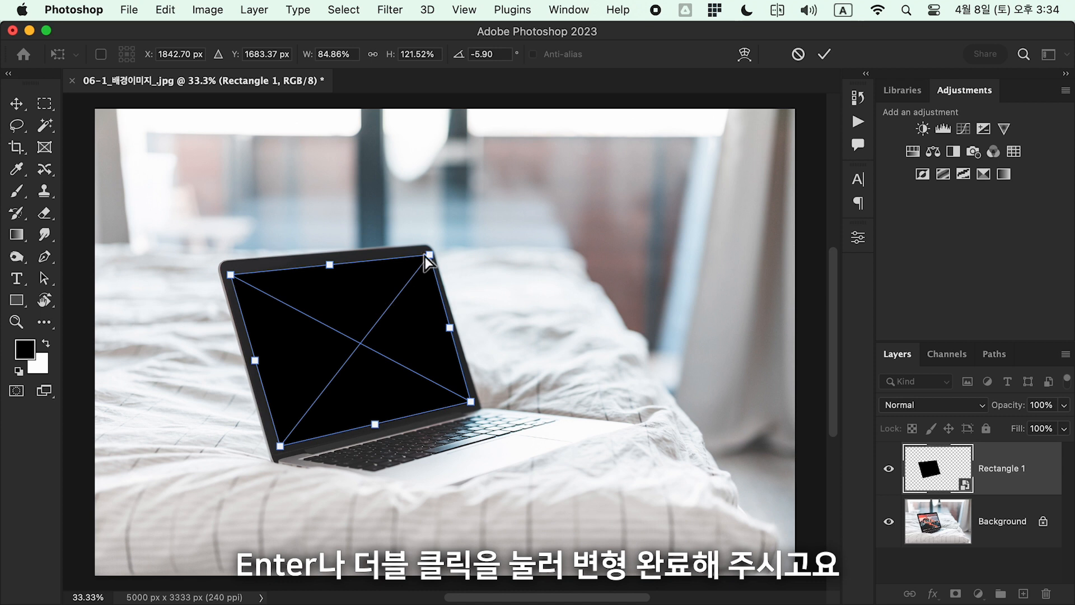
drag(430, 256, 429, 255)
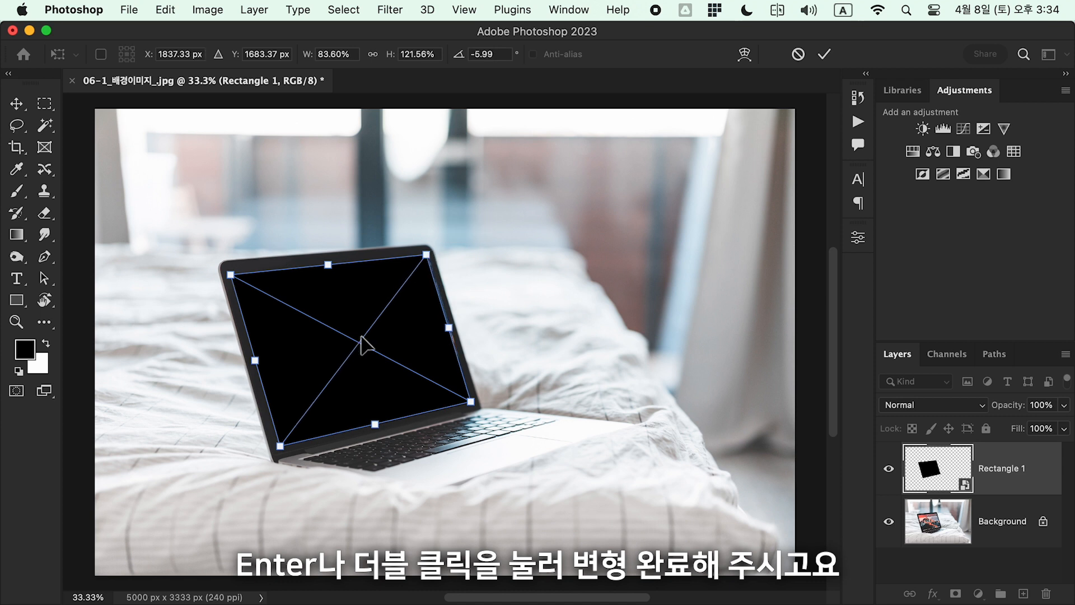
double_click(360, 344)
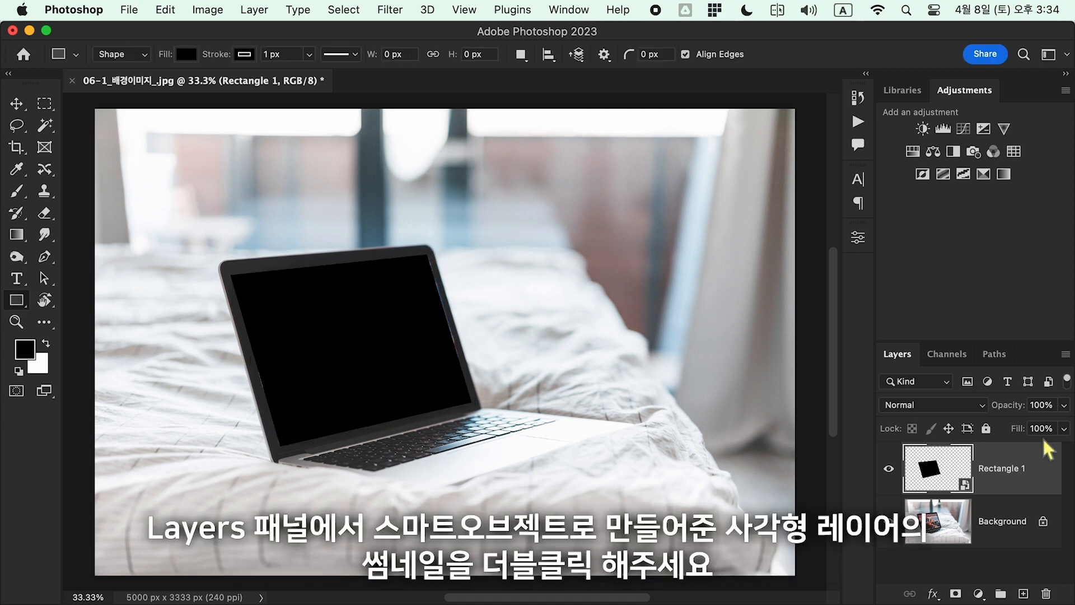
Place 06-1_마스킹1.jpg inside the Rectangle 1 smart object, enlarged proportionally to cover the whole canvas, and save its contents.
double_click(945, 466)
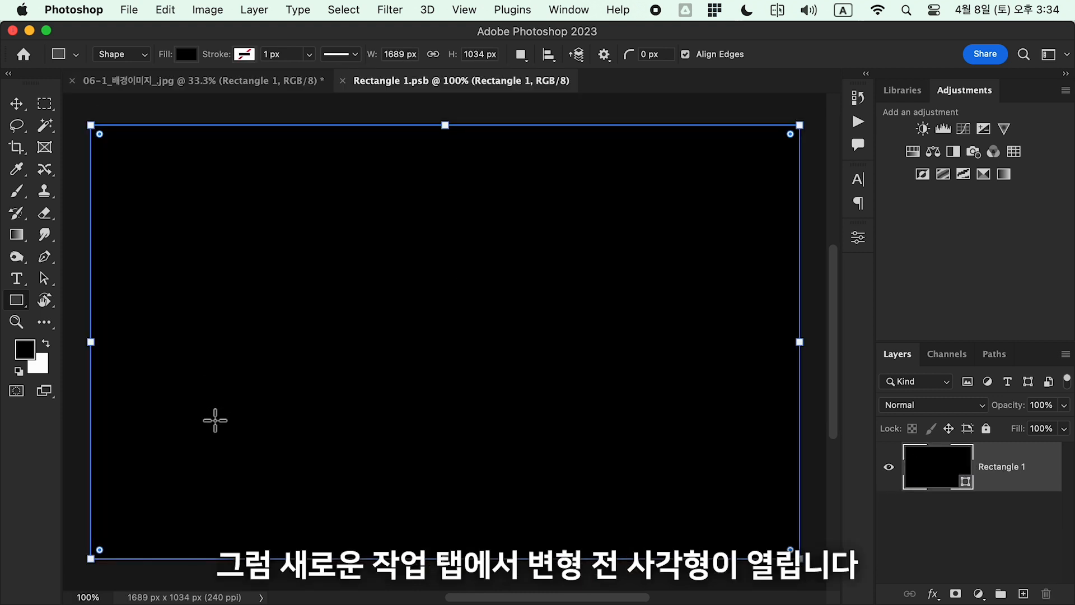
key(ctrl+Up)
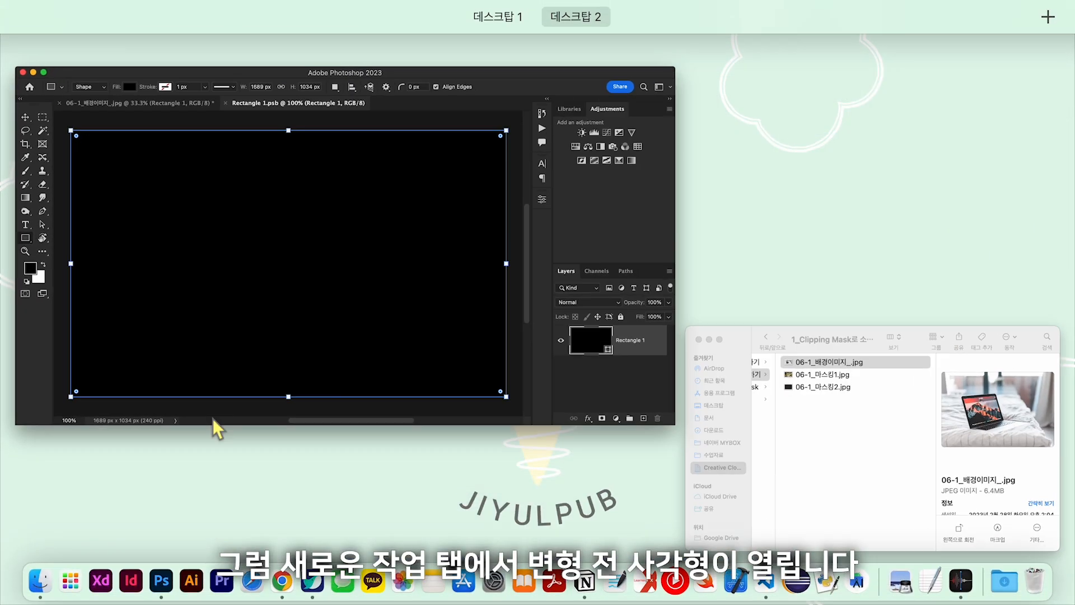
click(885, 465)
drag(492, 207, 128, 271)
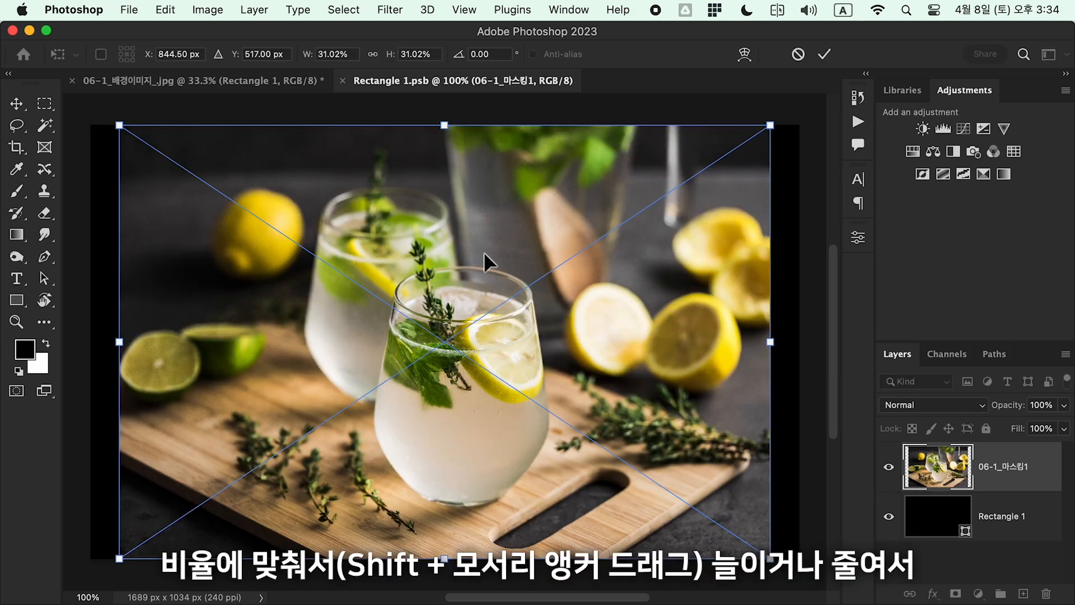
drag(773, 126, 815, 113)
key(Return)
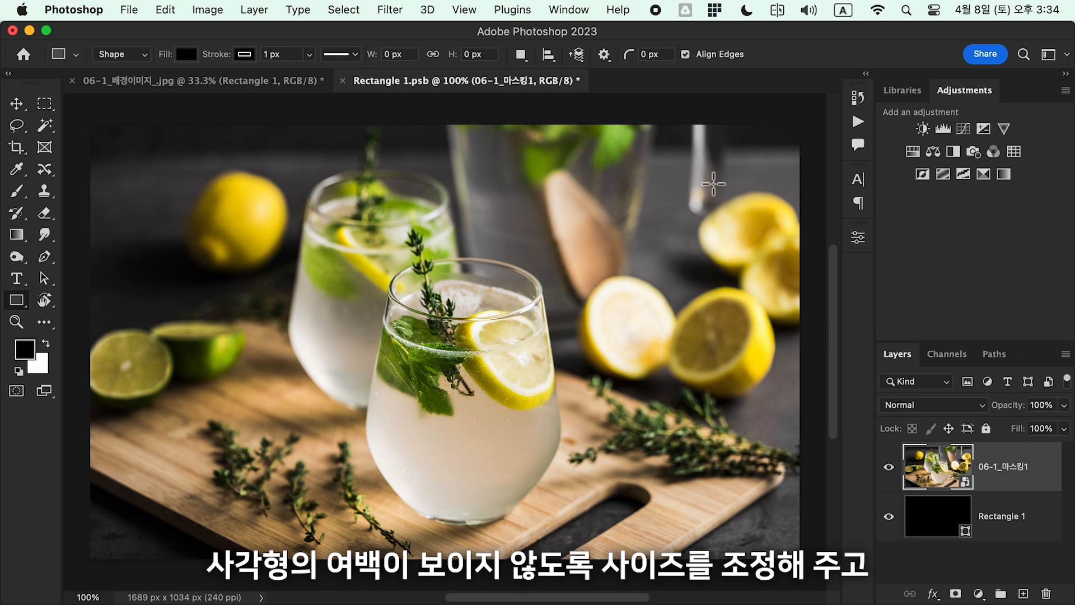
key(super+s)
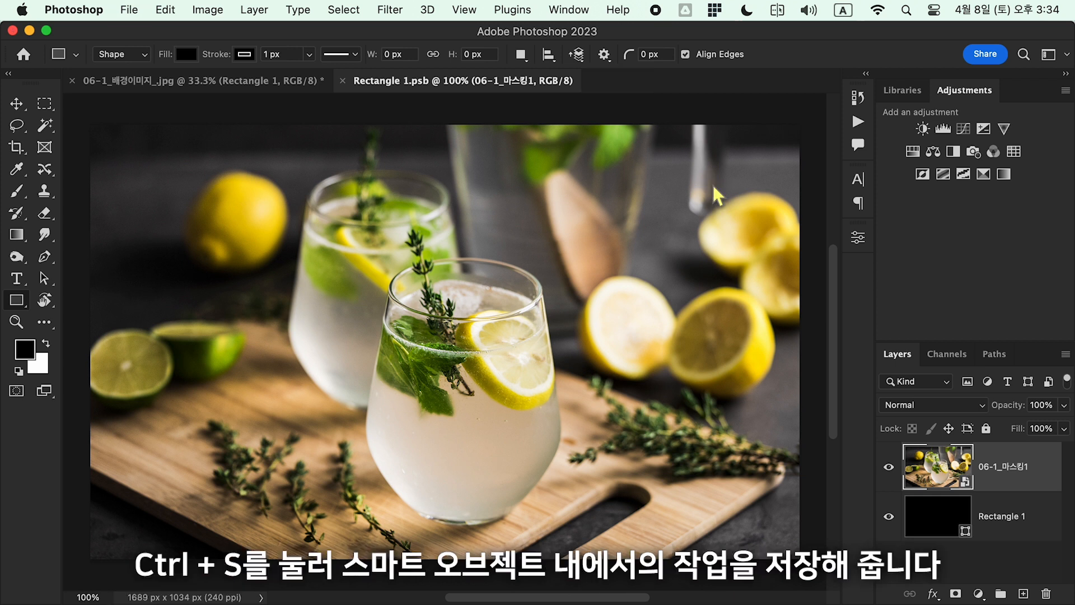
Refine the distortion of Rectangle 1 in the laptop document so its right side meets the laptop screen's edge.
click(242, 84)
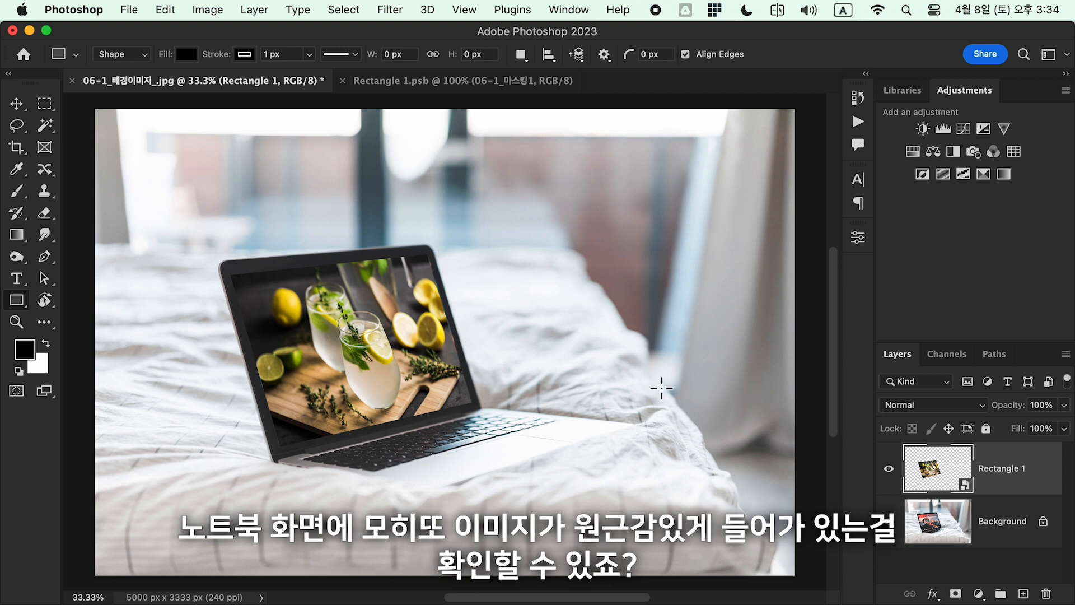
key(super+t)
right_click(398, 362)
click(434, 483)
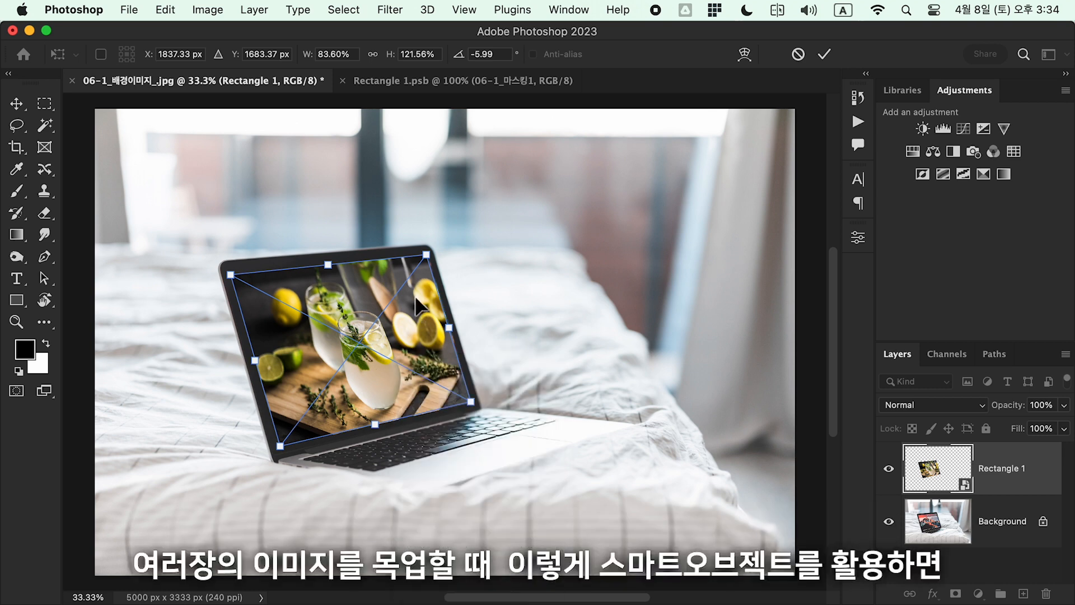
scroll(424, 249, up, 5)
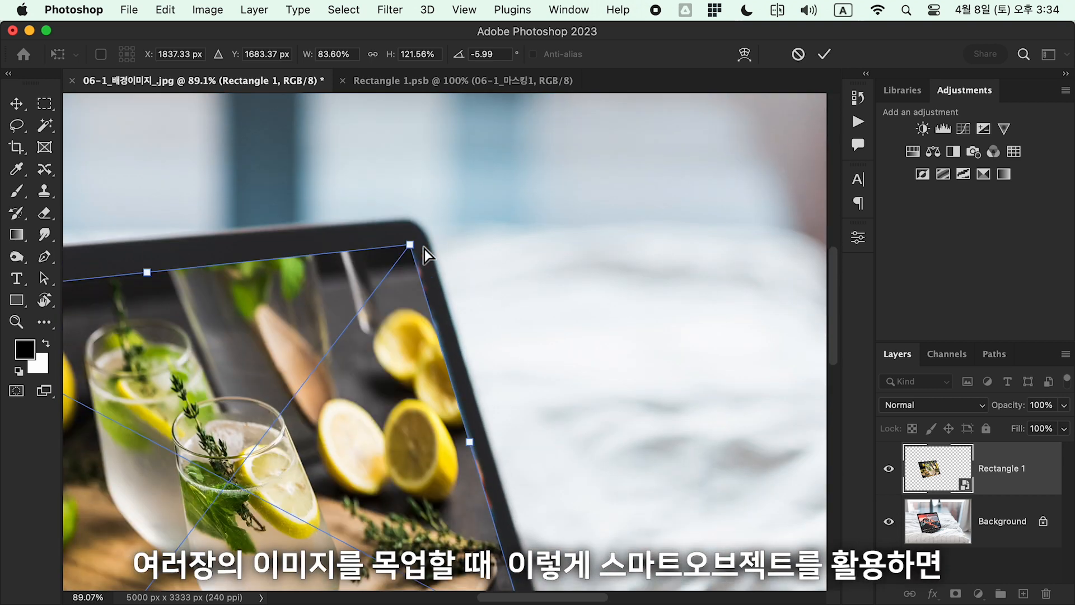
drag(413, 247, 418, 247)
scroll(438, 286, down, 5)
drag(520, 474, 525, 473)
scroll(525, 473, down, 3)
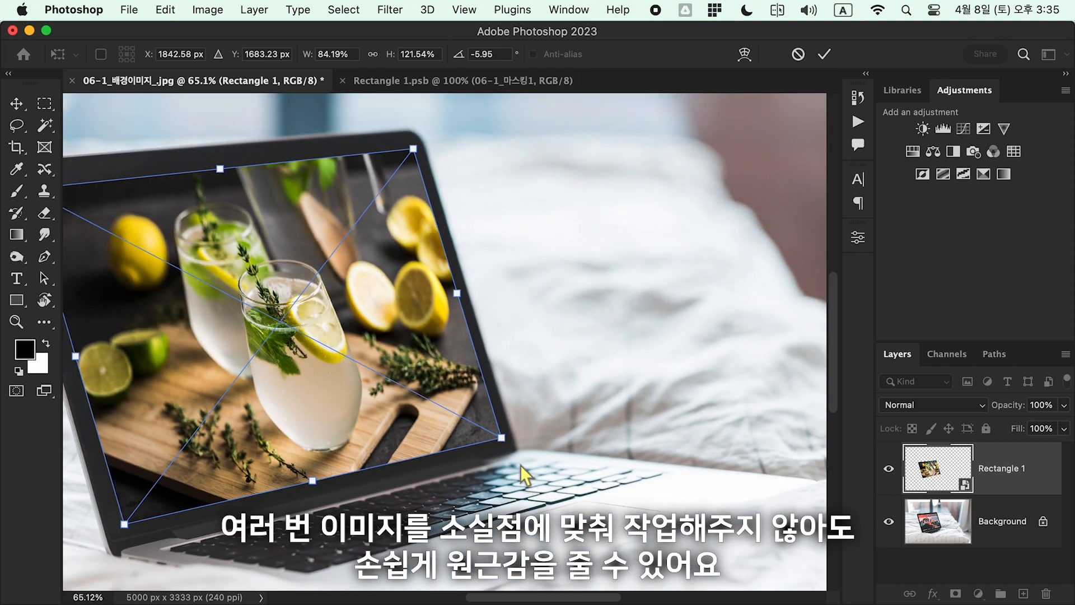
key(Return)
scroll(392, 403, down, 2)
scroll(386, 399, left, 2)
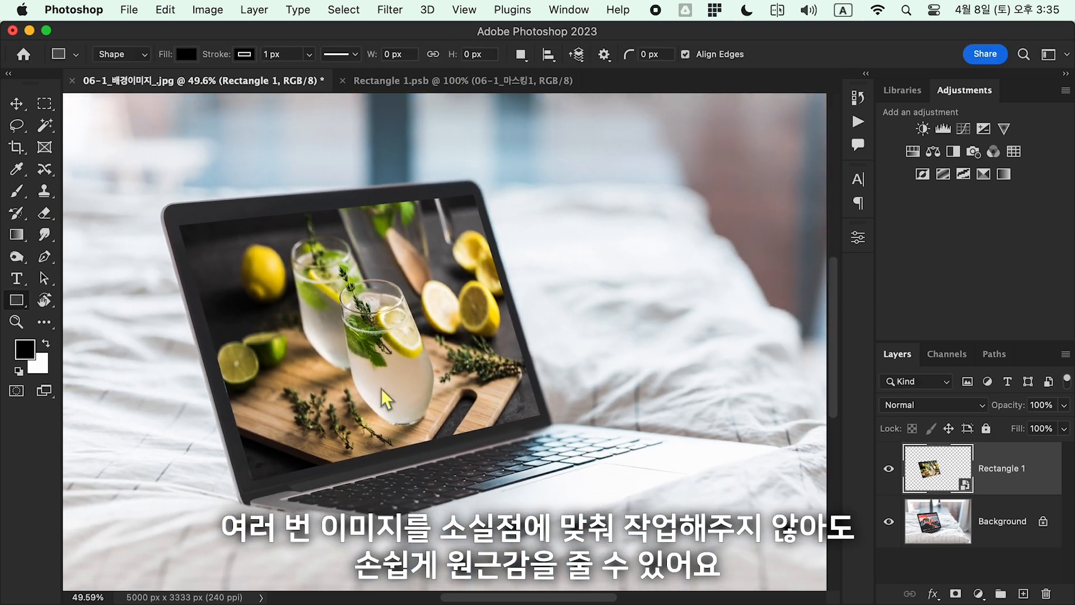
scroll(420, 140, down, 2)
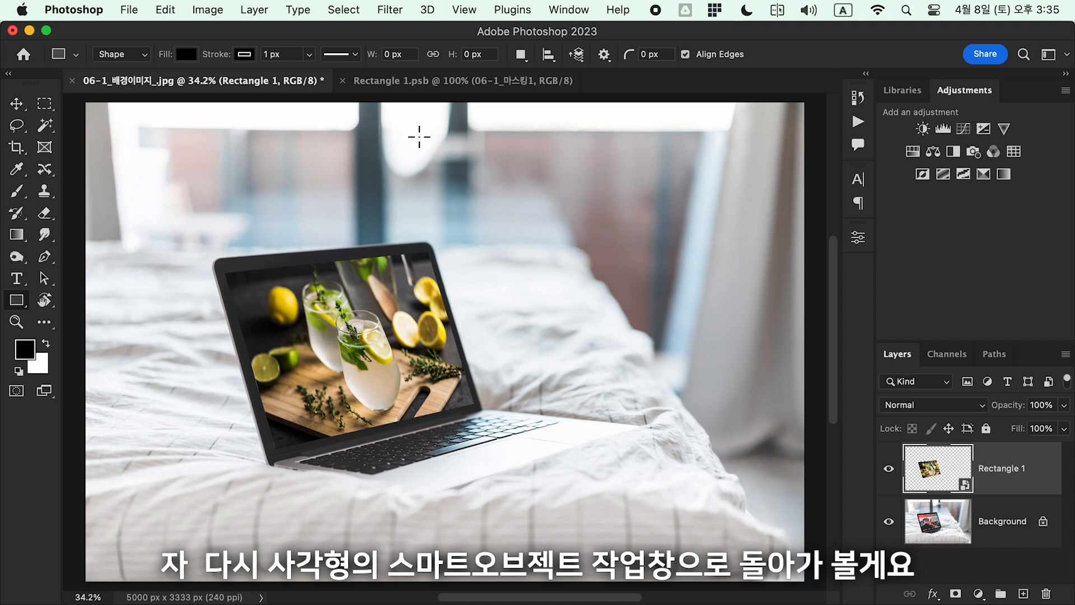
Place 06-1_마스킹2.jpg above the mojito image in Rectangle 1.psb, scaled up proportionally to cover the canvas.
click(458, 81)
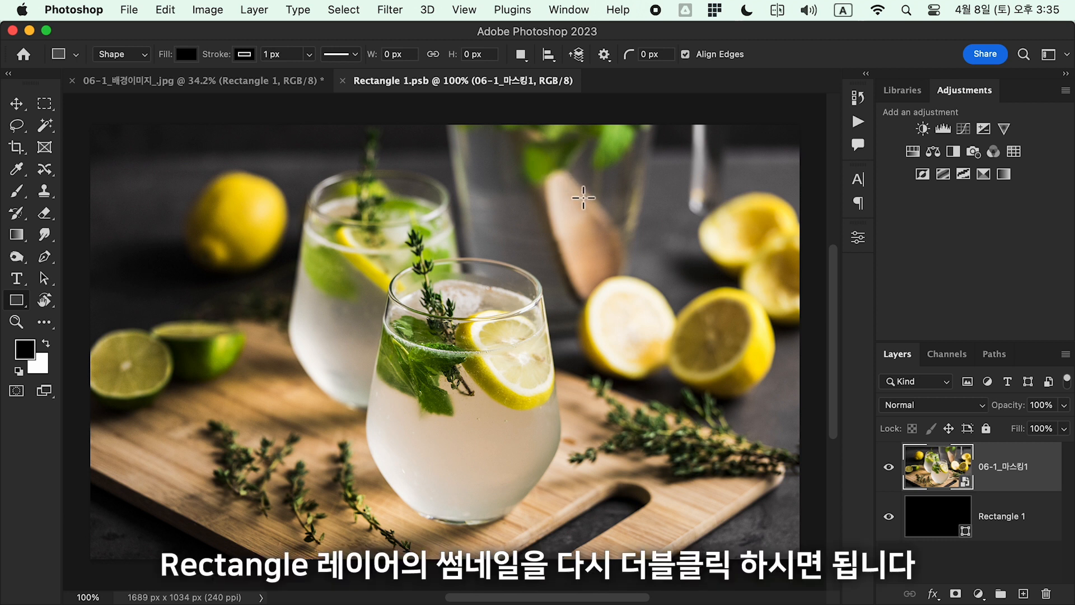
key(ctrl+Up)
click(819, 433)
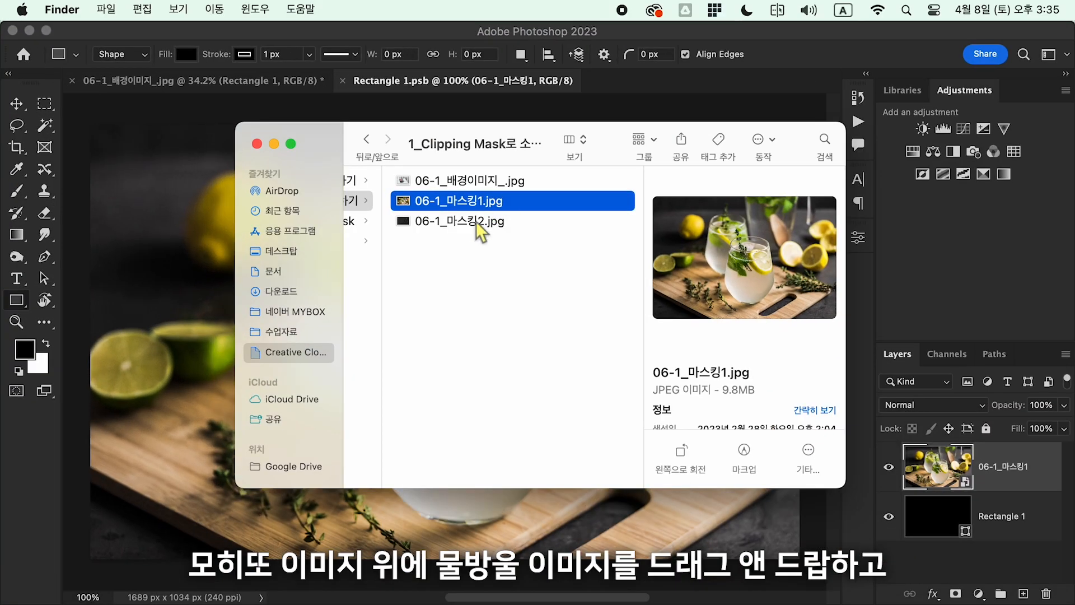
click(477, 223)
drag(474, 226, 124, 307)
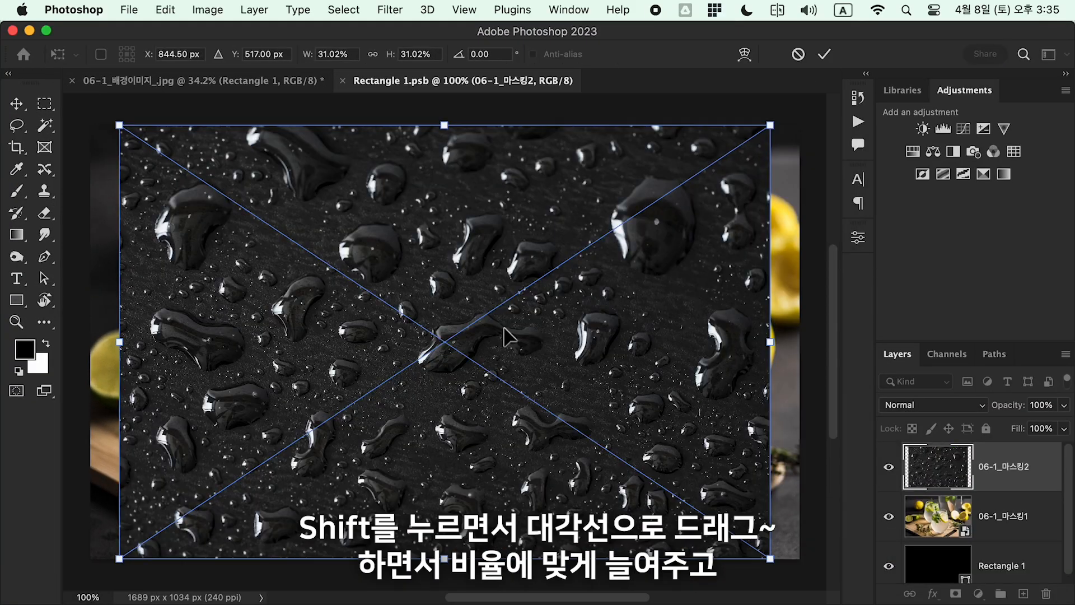
key(super+minus)
drag(672, 493, 697, 509)
key(Return)
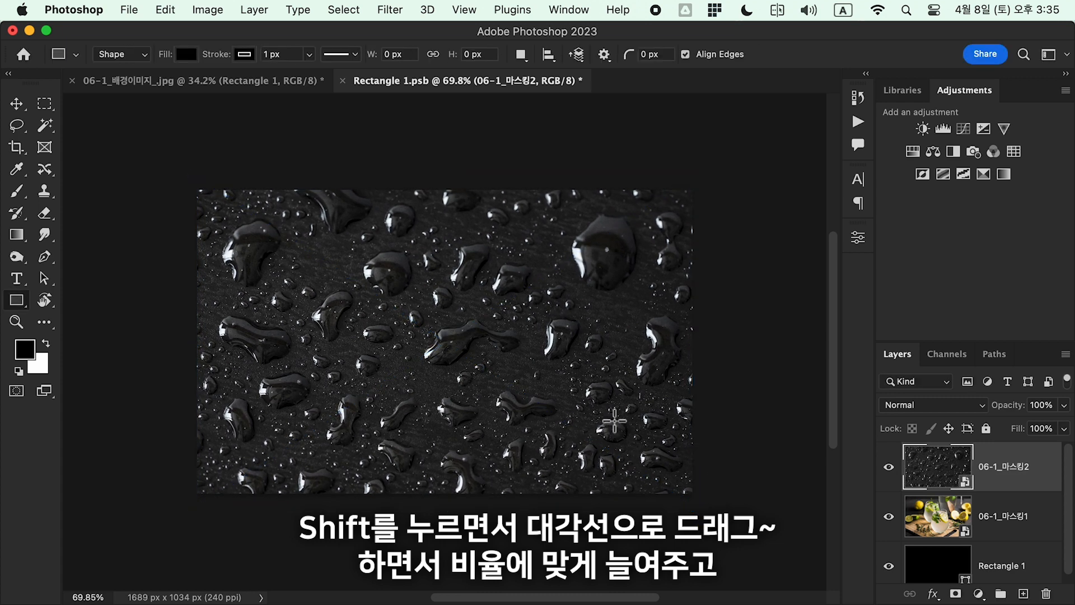
Set the blending mode of the water-drop layer 06-1_마스킹2 to Screen.
scroll(792, 418, up, 4)
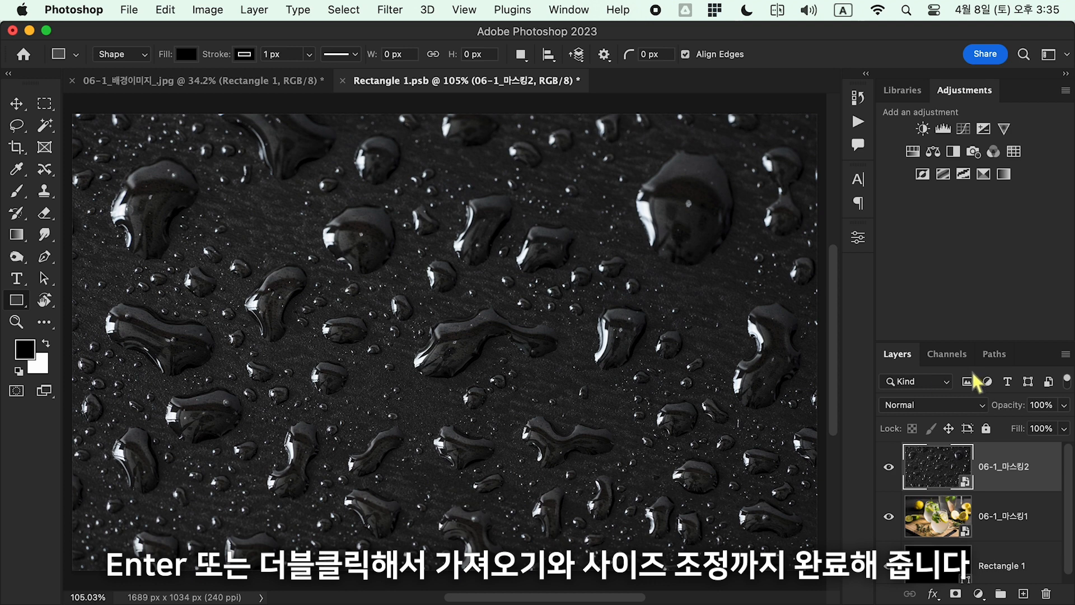
drag(970, 339, 970, 236)
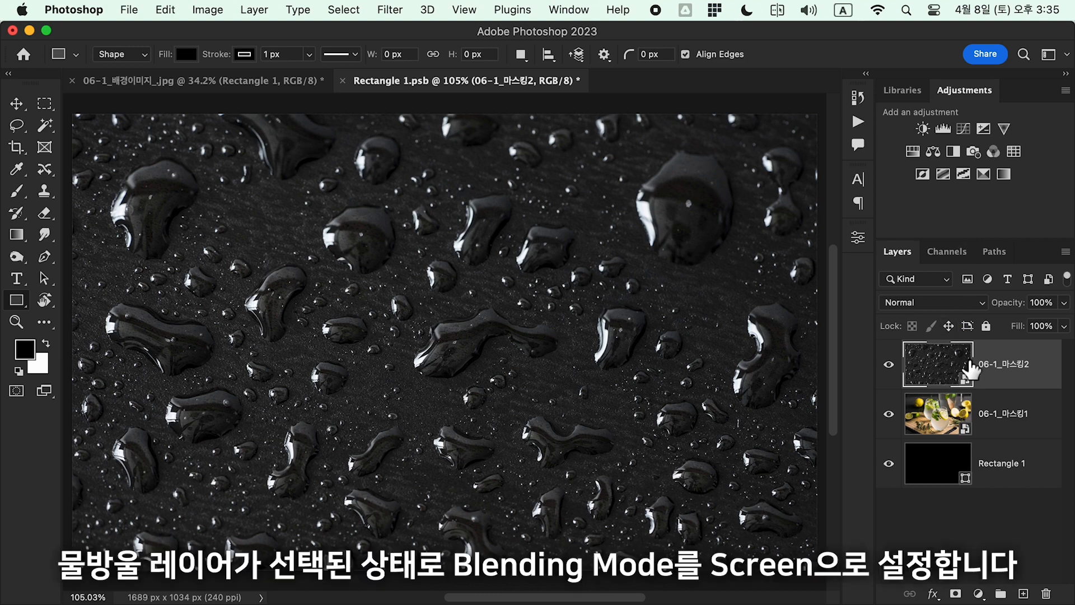
click(983, 304)
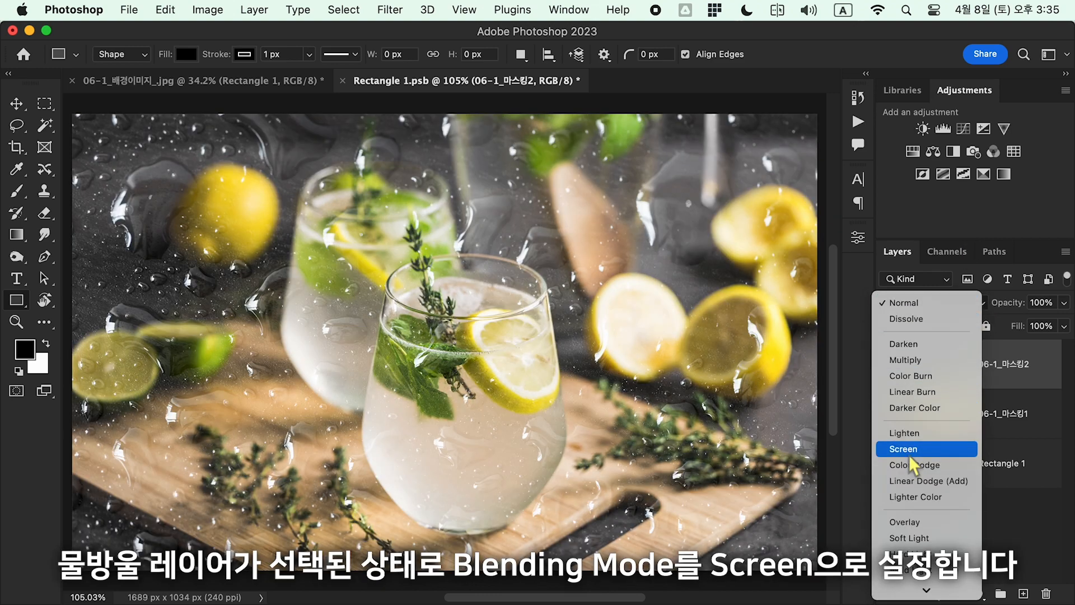
click(910, 454)
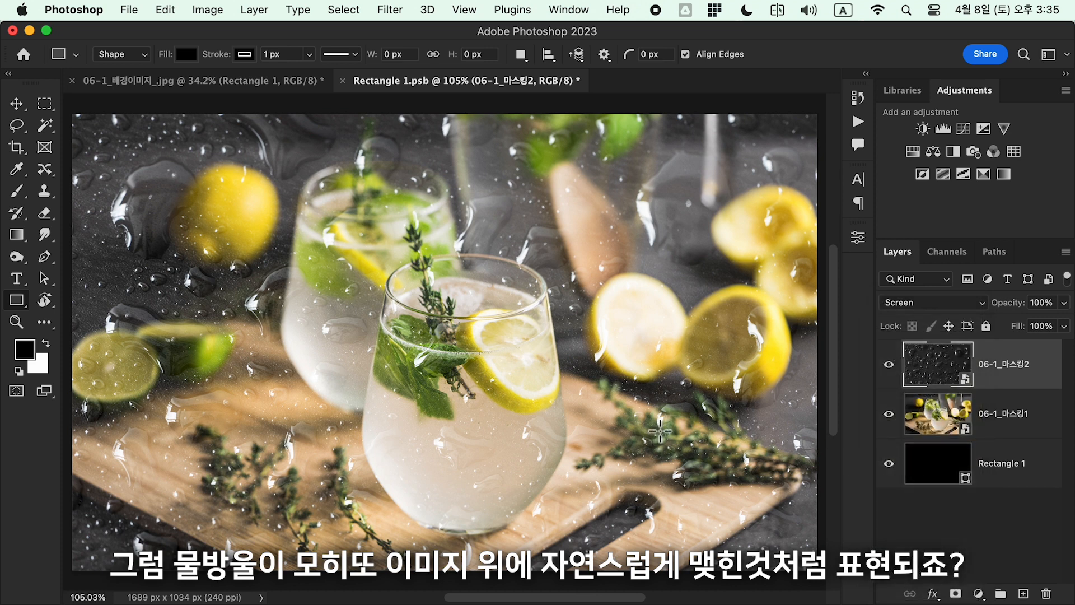
Save Rectangle 1.psb, then add a Hue/Saturation adjustment layer clipped to Rectangle 1 in the laptop document.
key(super+s)
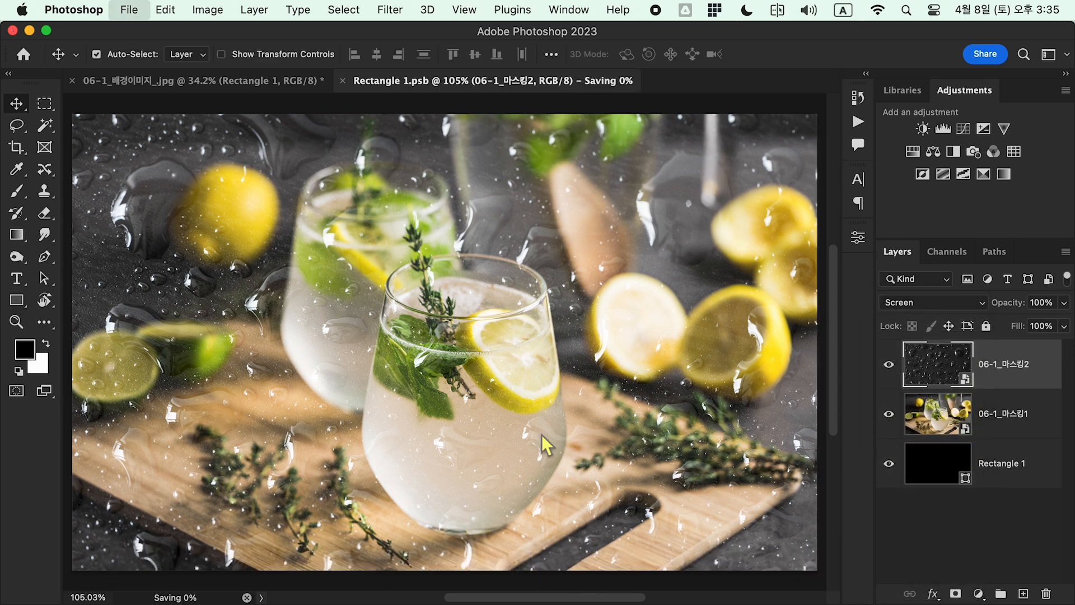
click(273, 81)
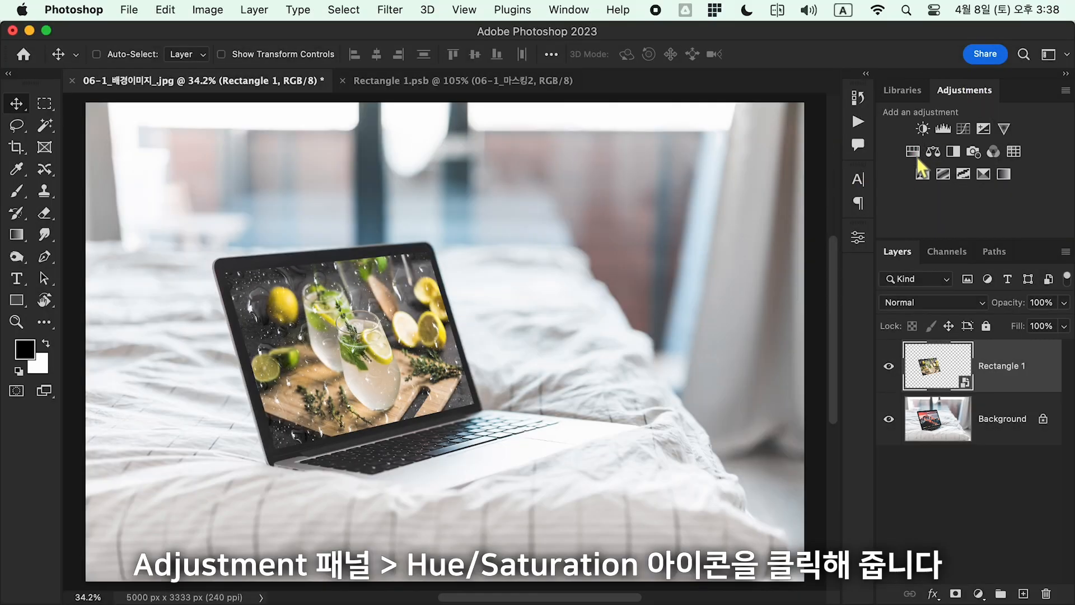
click(915, 155)
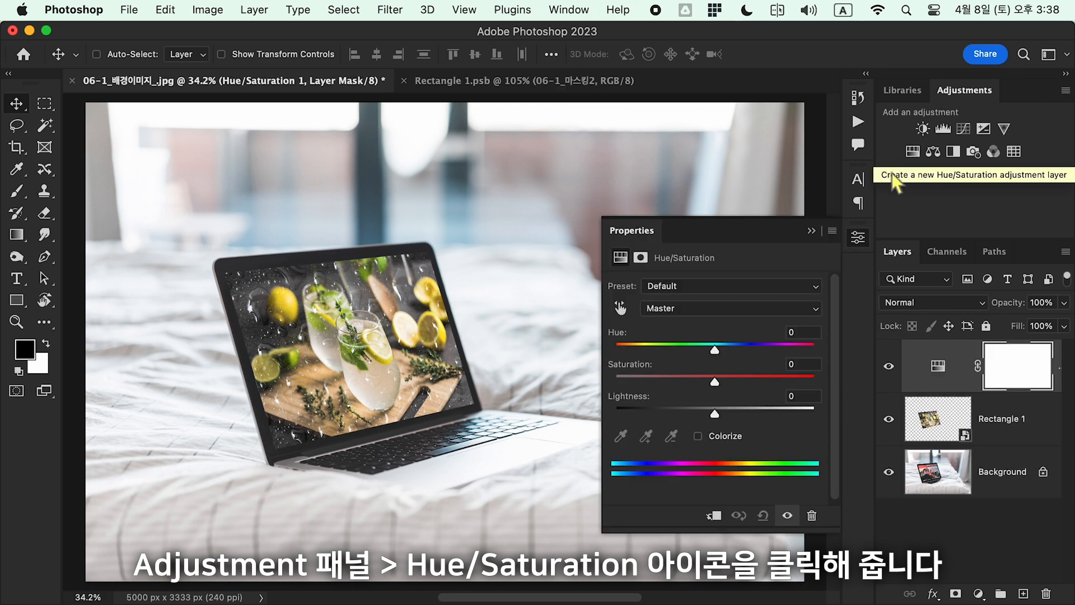
mouse_move(714, 382)
mouse_down()
mouse_move(755, 375)
mouse_move(667, 375)
mouse_move(765, 378)
mouse_move(615, 381)
mouse_move(717, 380)
mouse_up()
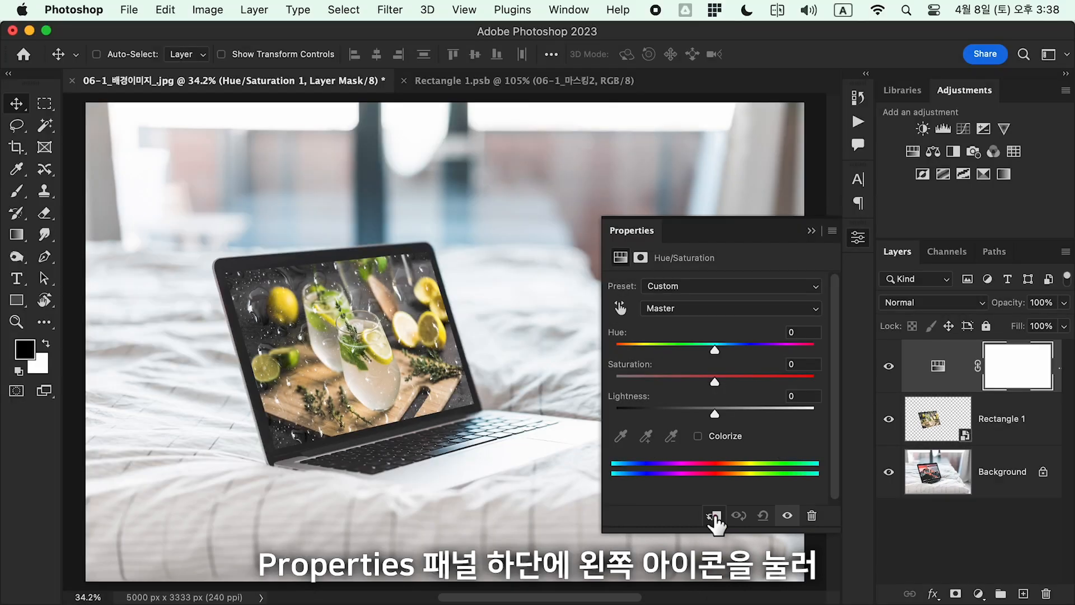
click(714, 516)
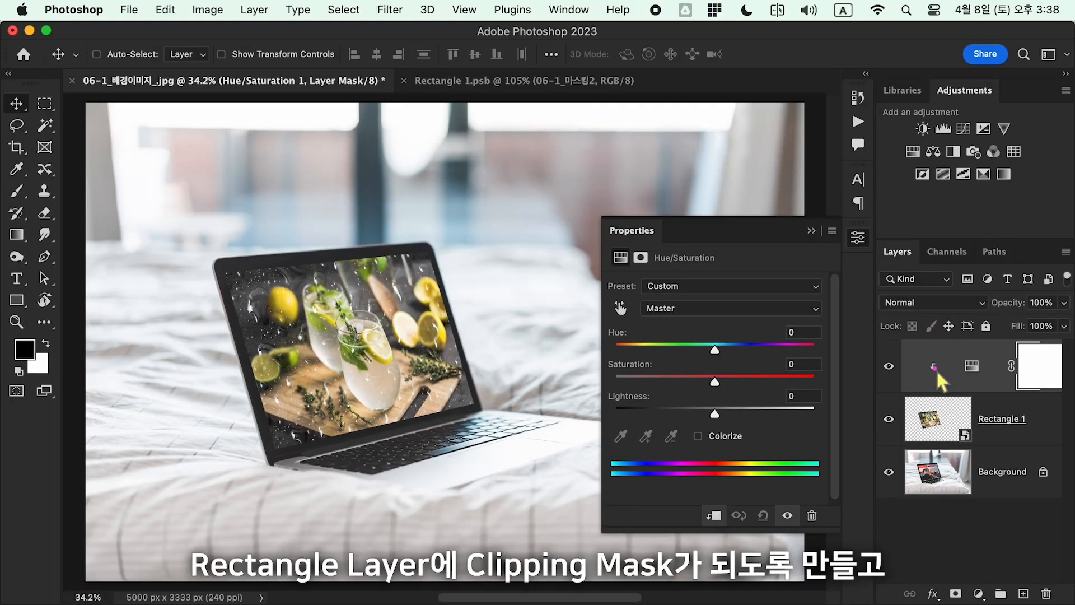
Set the clipped Hue/Saturation adjustment to saturation -19 and lightness +18.
drag(714, 381, 735, 416)
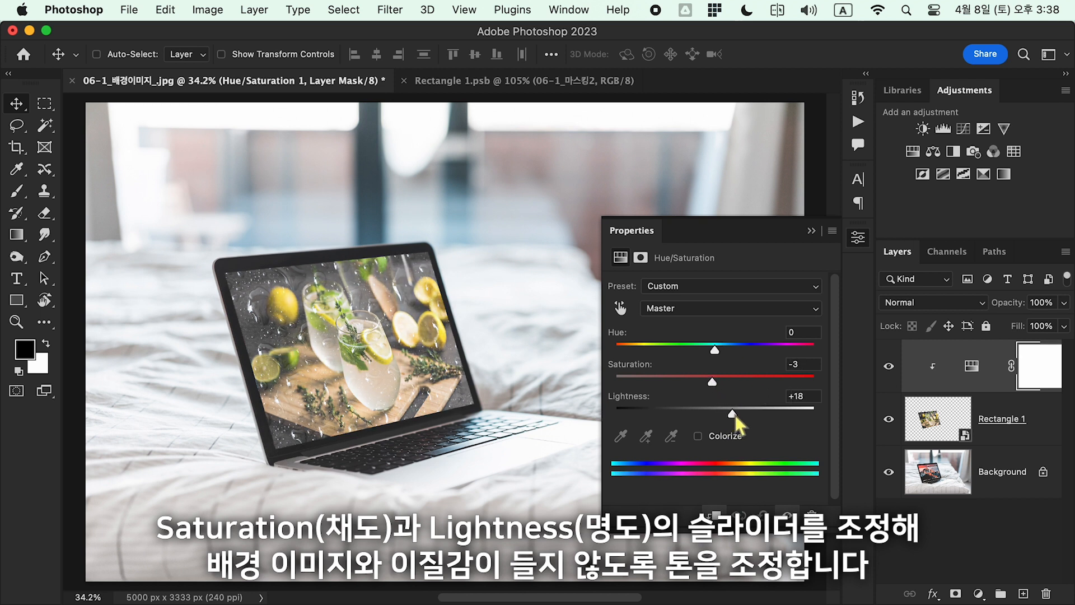
drag(712, 381, 696, 382)
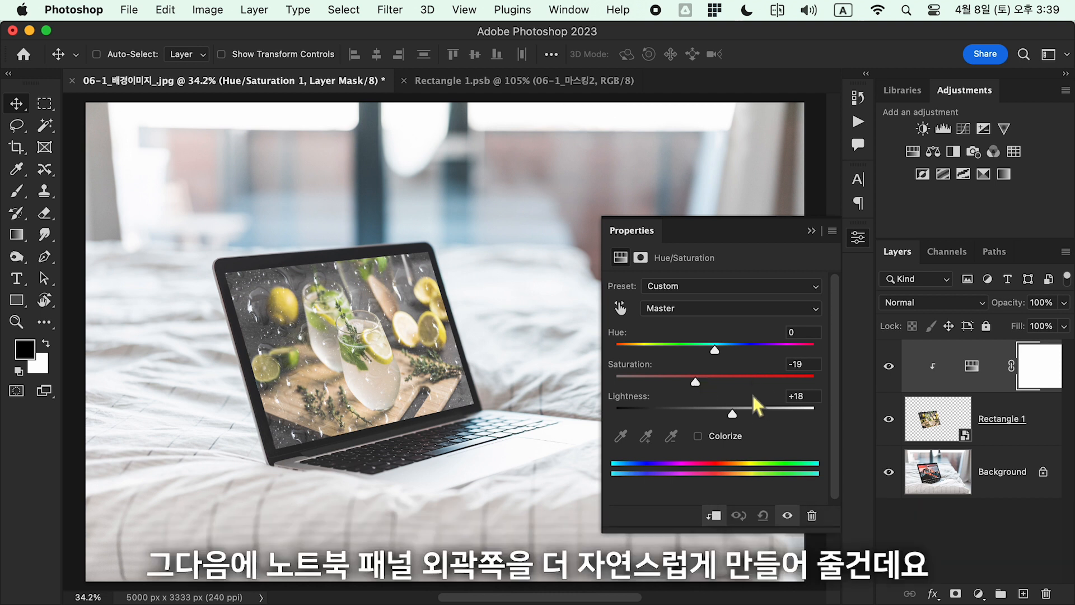
click(812, 230)
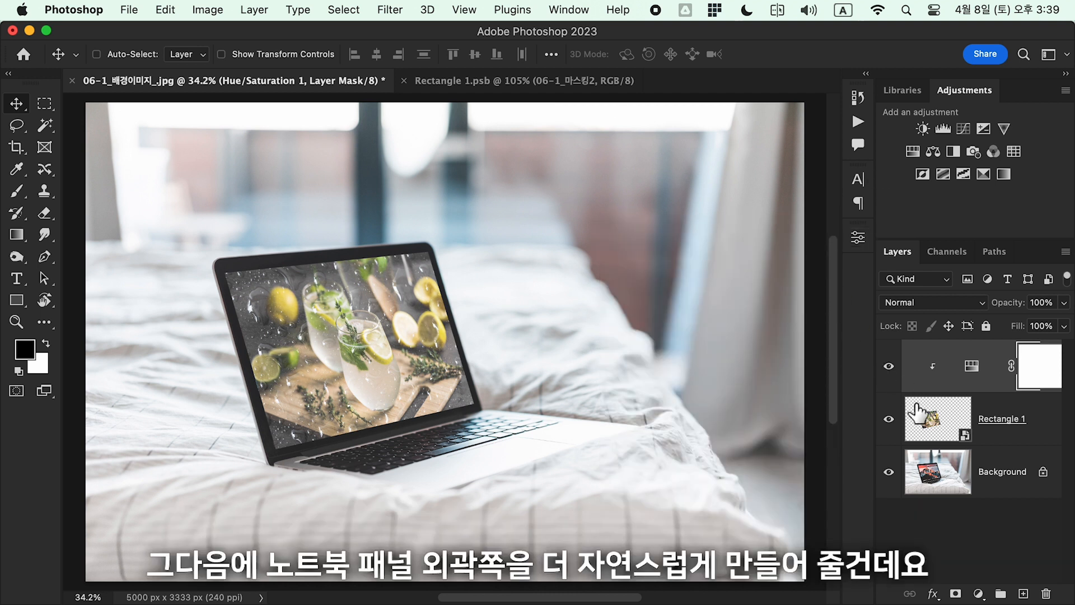
Adjust the upper-right corner and right side of Rectangle 1 slightly so the image fits the laptop's display area.
click(926, 420)
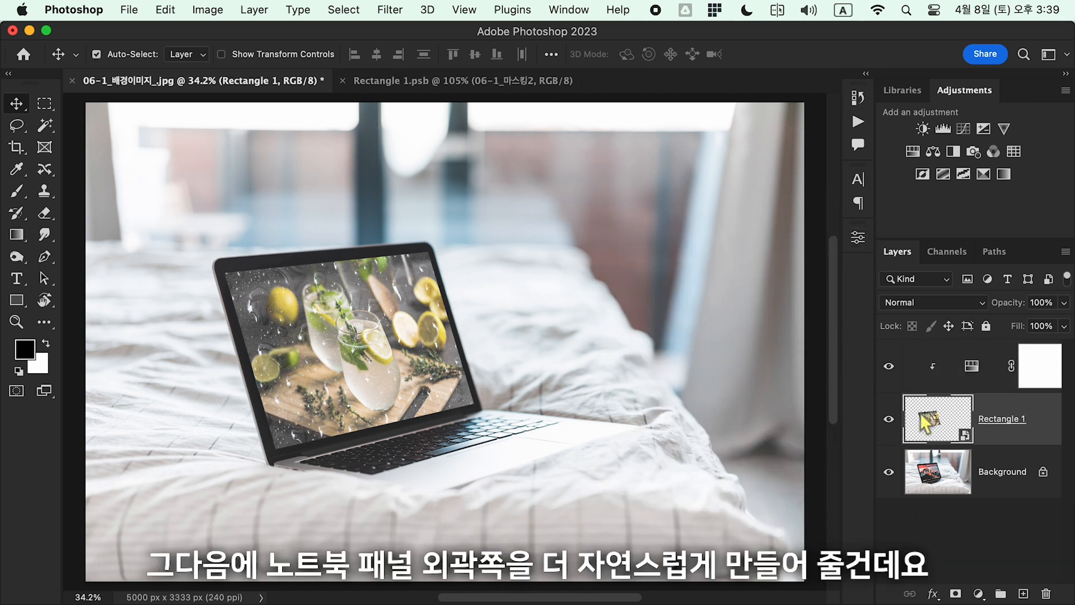
key(super+t)
right_click(417, 282)
click(439, 399)
drag(433, 261, 432, 262)
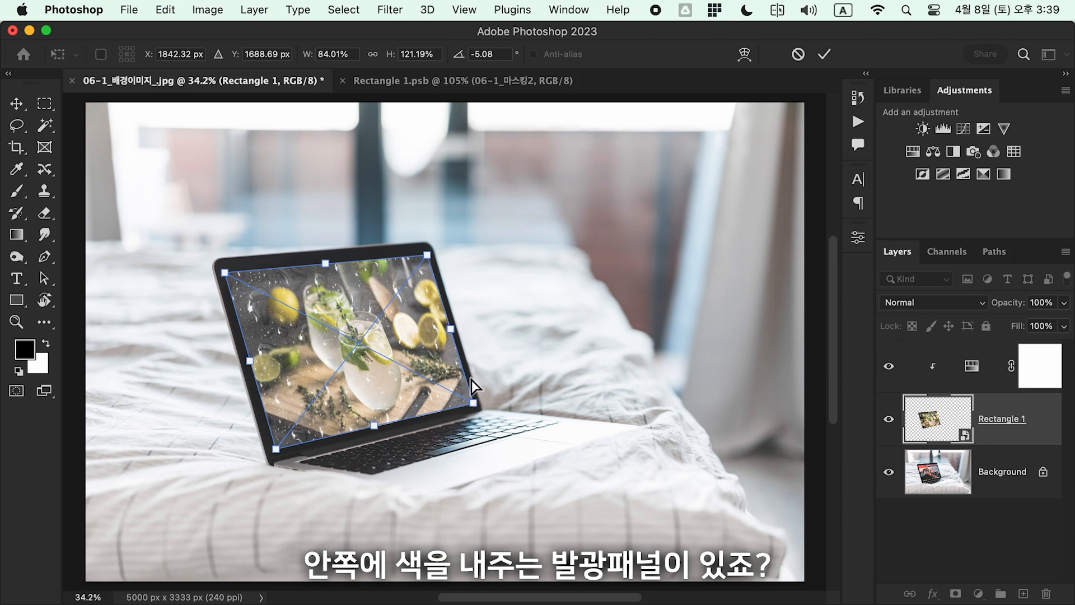
mouse_move(454, 330)
mouse_down()
mouse_move(447, 317)
mouse_move(458, 318)
mouse_up()
scroll(456, 330, up, 5)
key(Return)
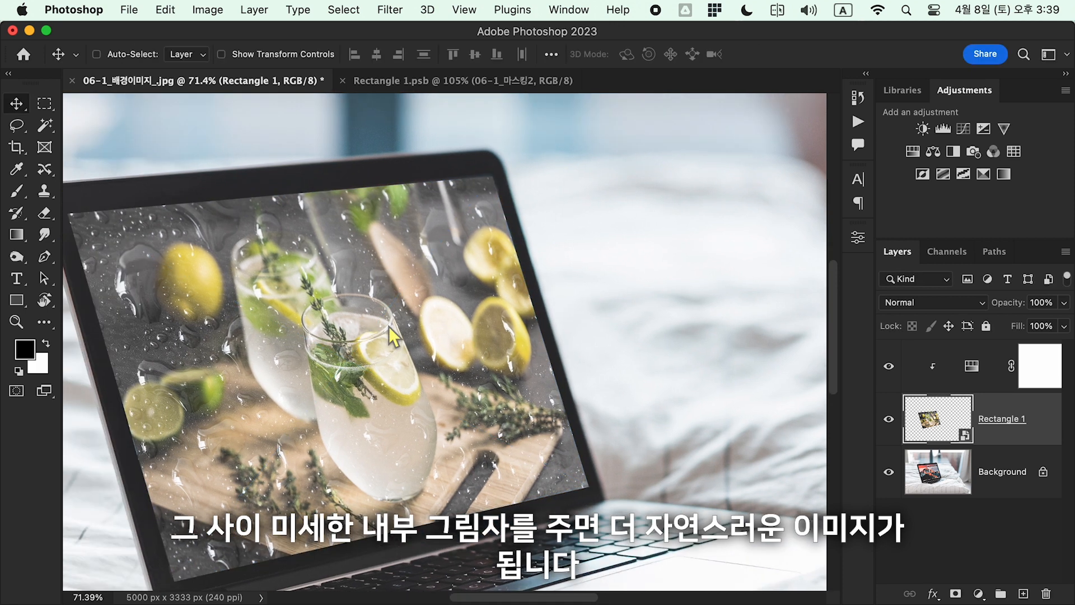
Move the upper-right corner of Rectangle 1 slightly upward to align its top edge with the laptop screen.
right_click(386, 326)
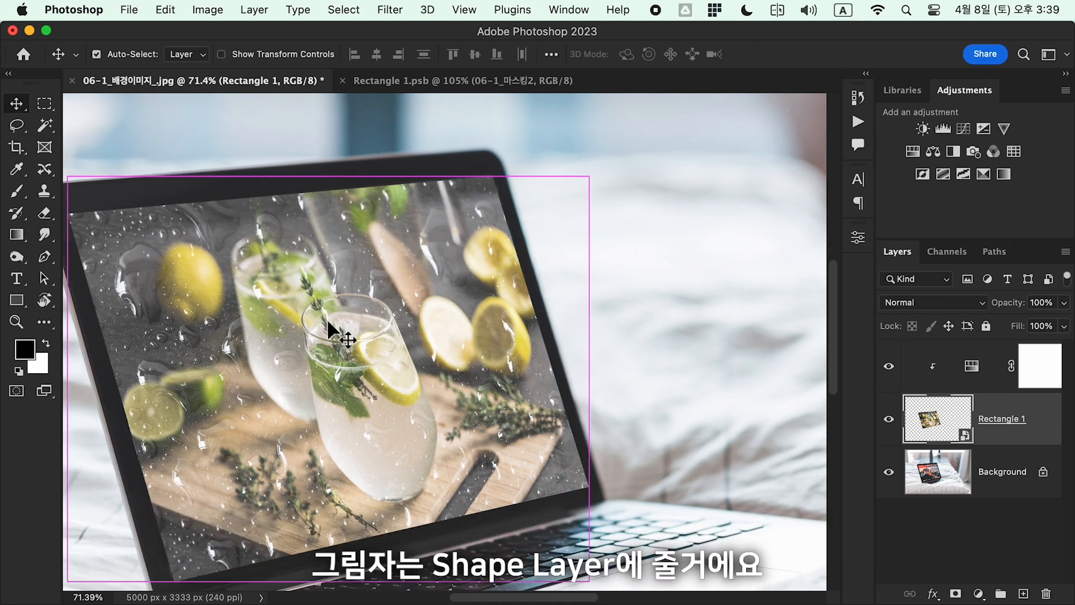
right_click(328, 319)
click(392, 445)
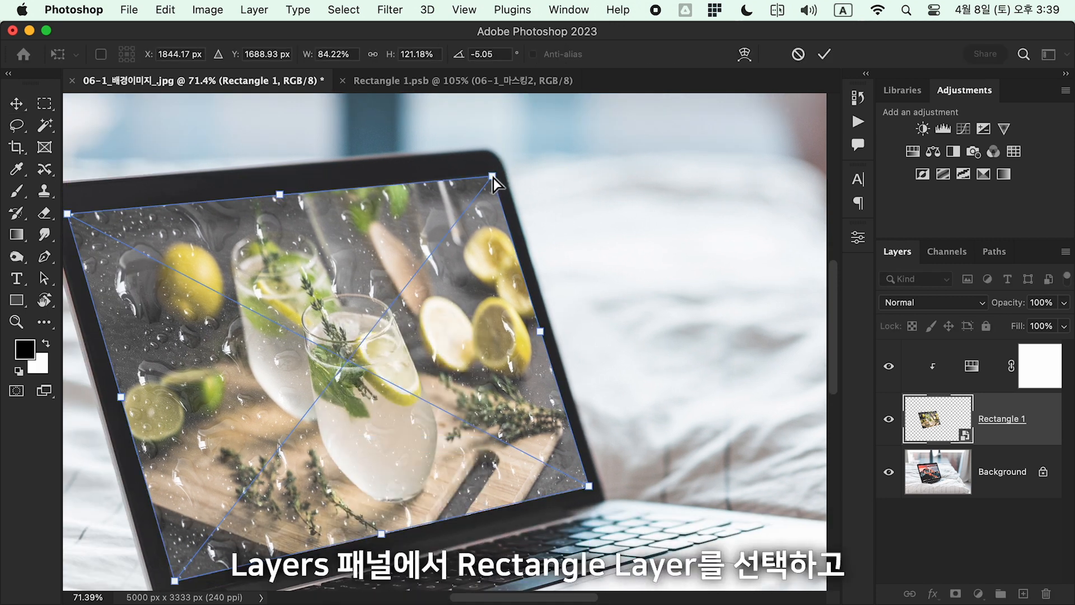
drag(493, 177, 491, 173)
key(Return)
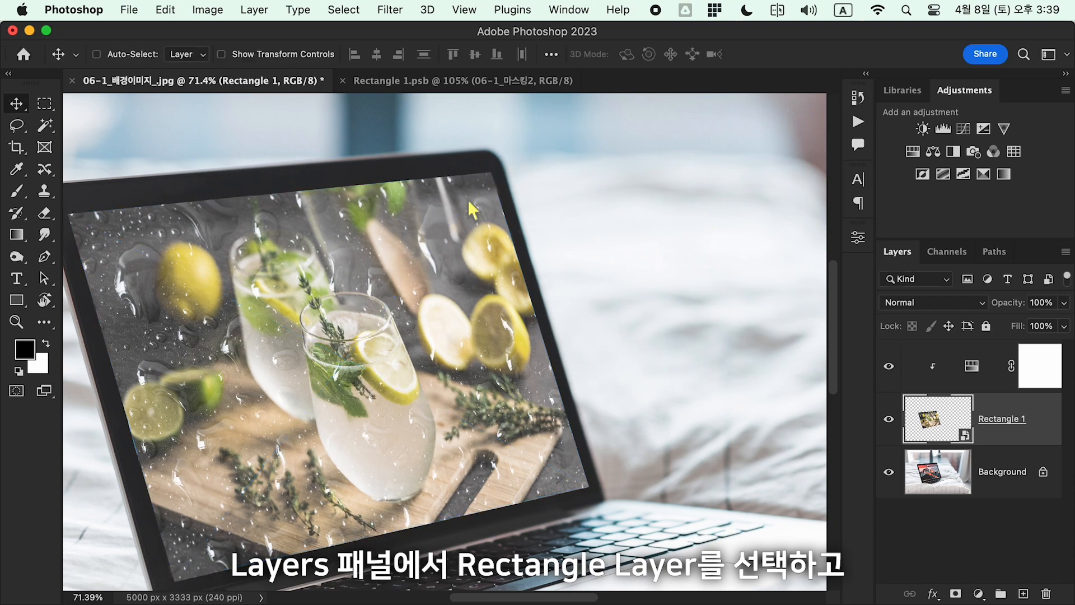
Add an Inner Glow to Rectangle 1 with blend mode Multiply and 65% opacity.
scroll(403, 230, down, 3)
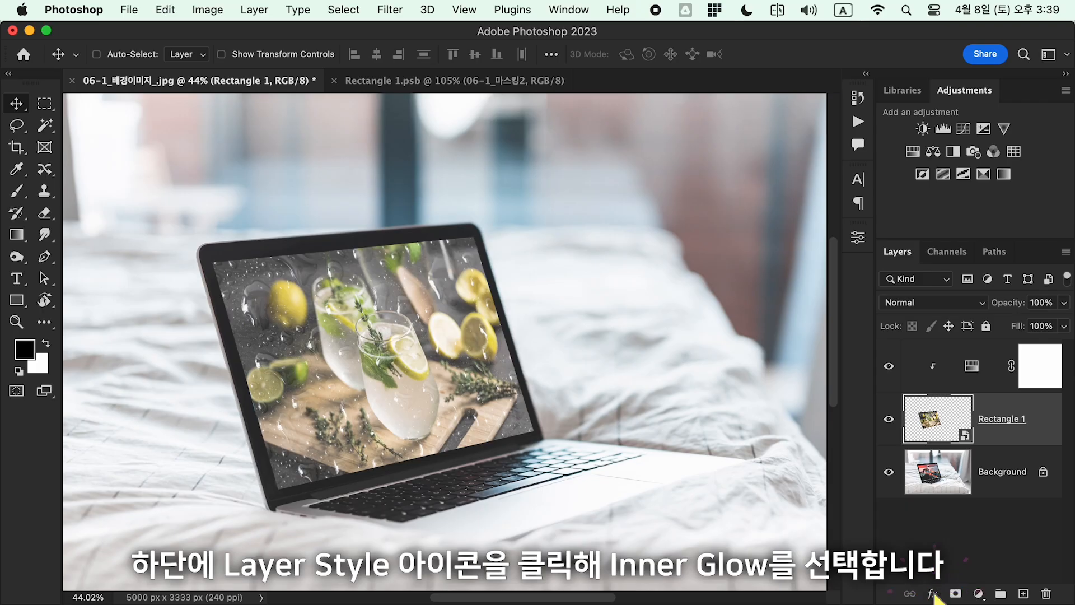
click(932, 594)
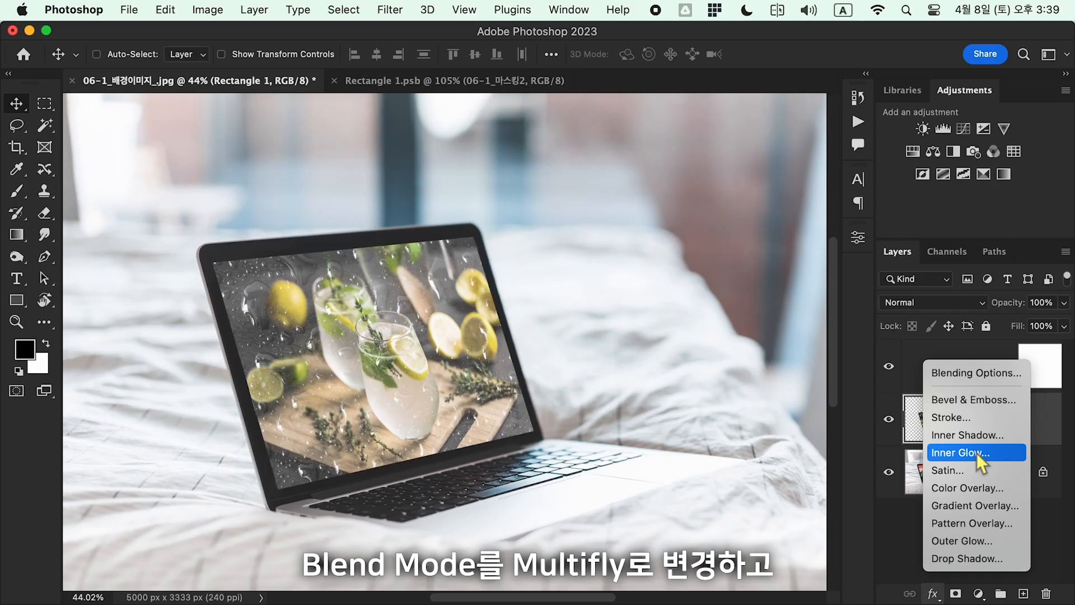
click(977, 453)
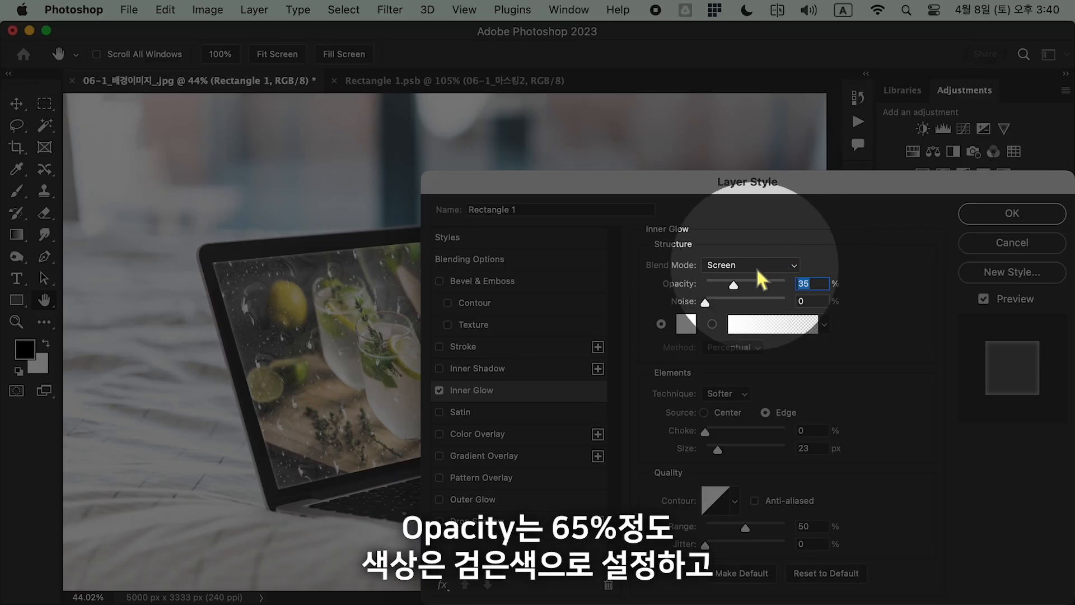
click(755, 266)
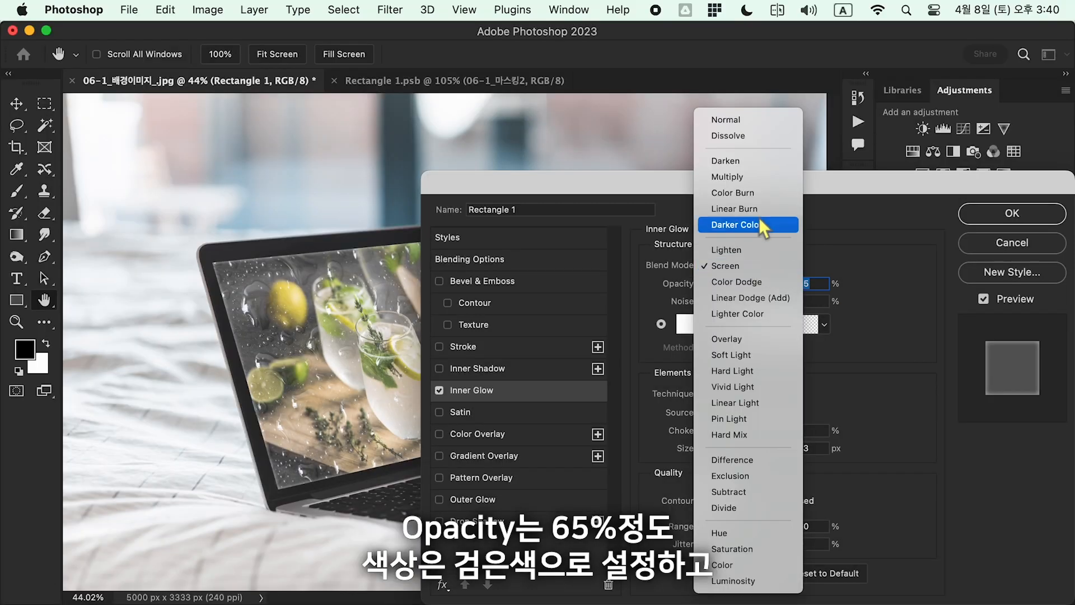
click(760, 177)
text(65)
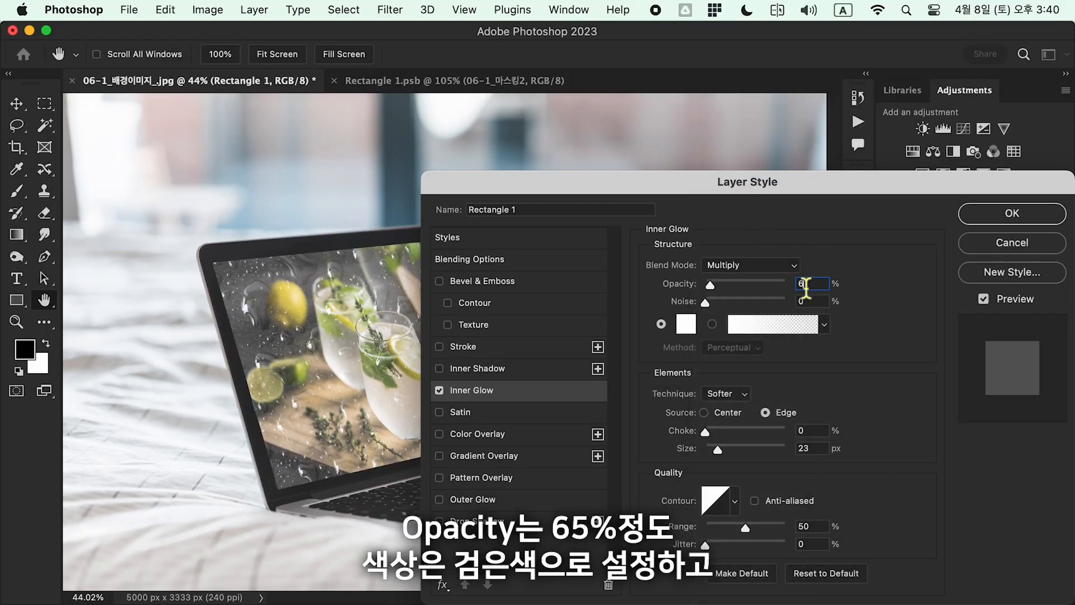
Give the Inner Glow a black (000000) gradient and a size of 5 px, and apply it.
click(686, 324)
click(647, 542)
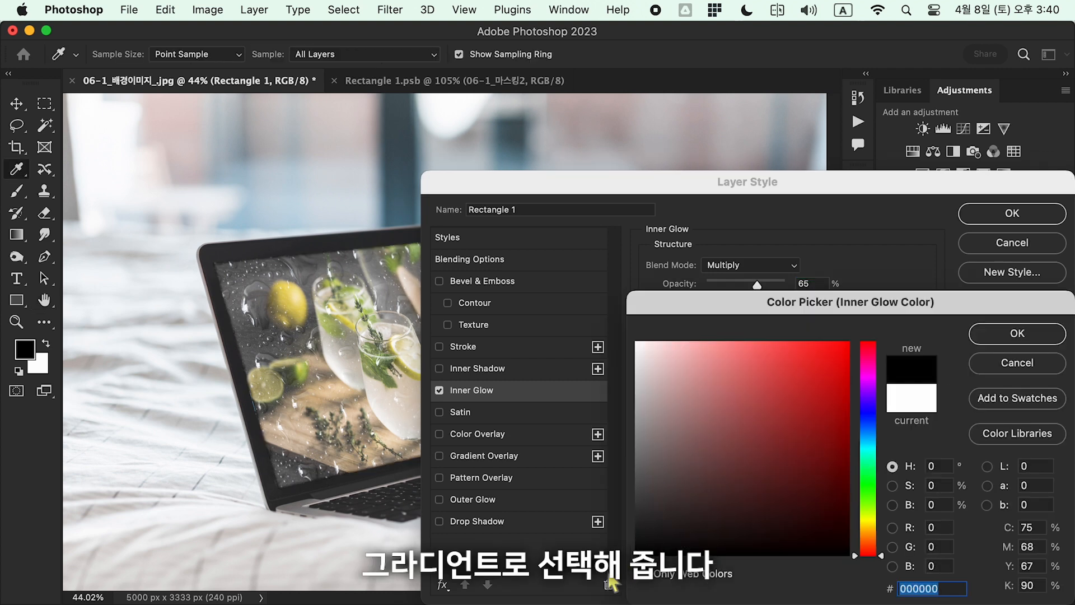
click(1017, 334)
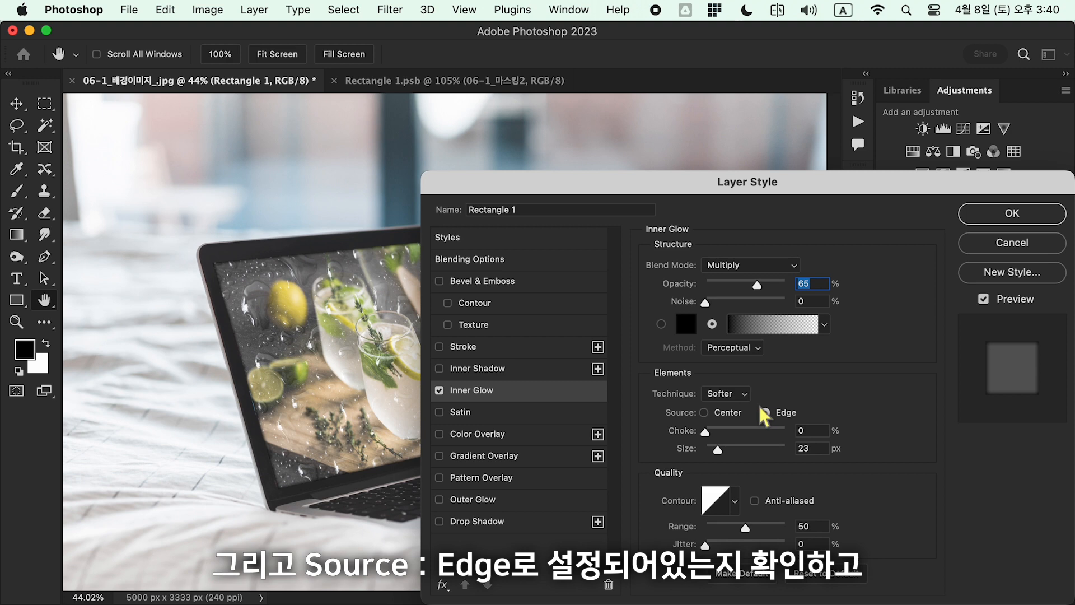
double_click(809, 448)
text(5)
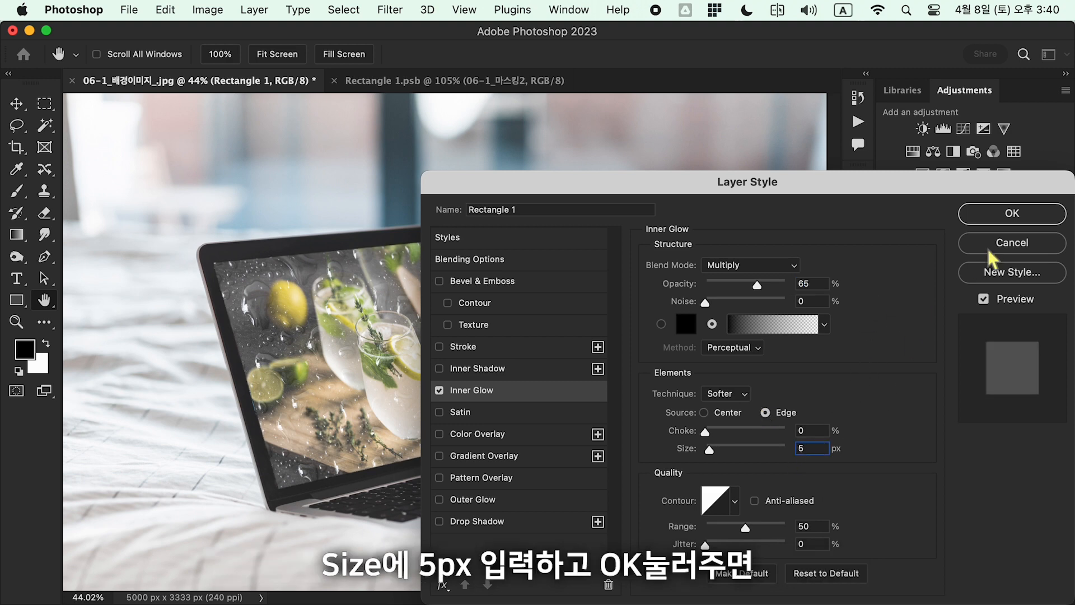
click(1005, 213)
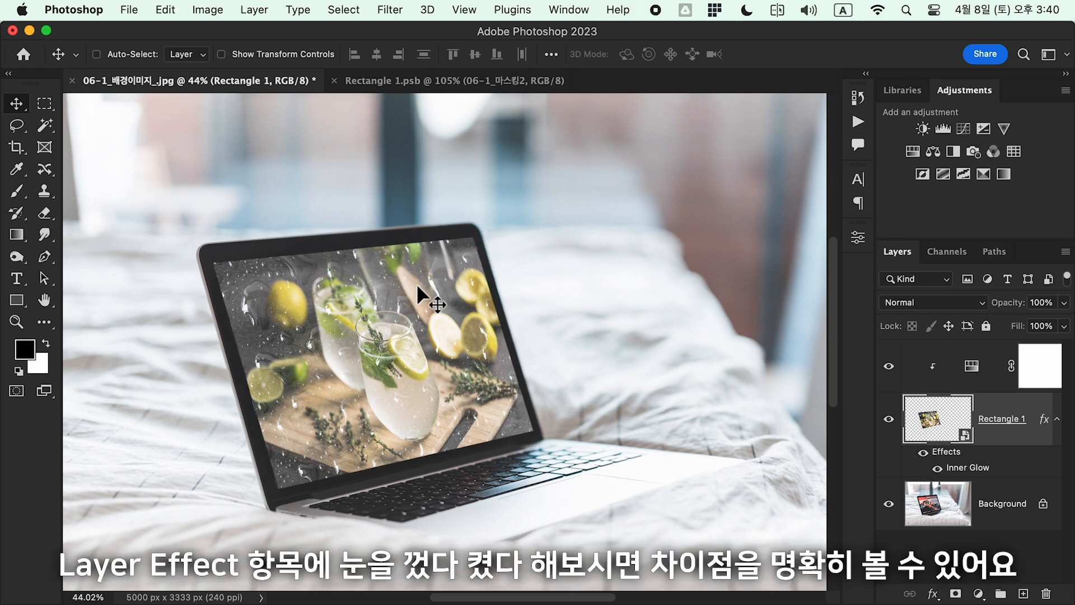
Compare the laptop screen's edges with Rectangle 1's layer effects hidden and shown.
scroll(416, 284, up, 3)
click(925, 454)
click(924, 453)
click(924, 453)
click(925, 453)
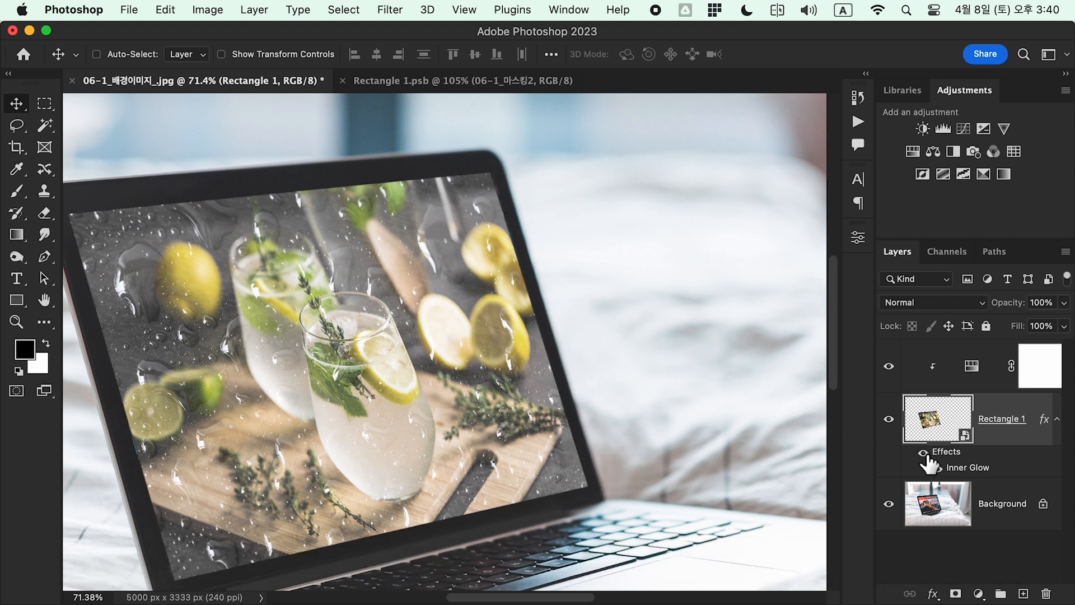
scroll(667, 434, down, 2)
scroll(666, 434, down, 3)
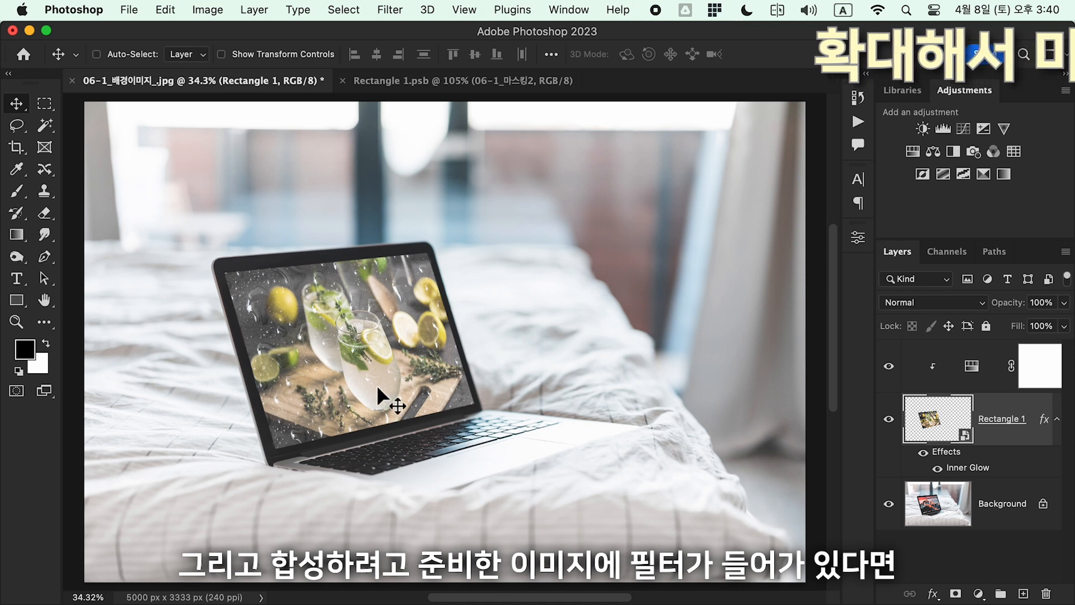
Fine-tune the lower-left and upper corners of Rectangle 1 by distorting it to match the laptop screen's corners.
scroll(308, 426, up, 4)
key(super+t)
right_click(354, 440)
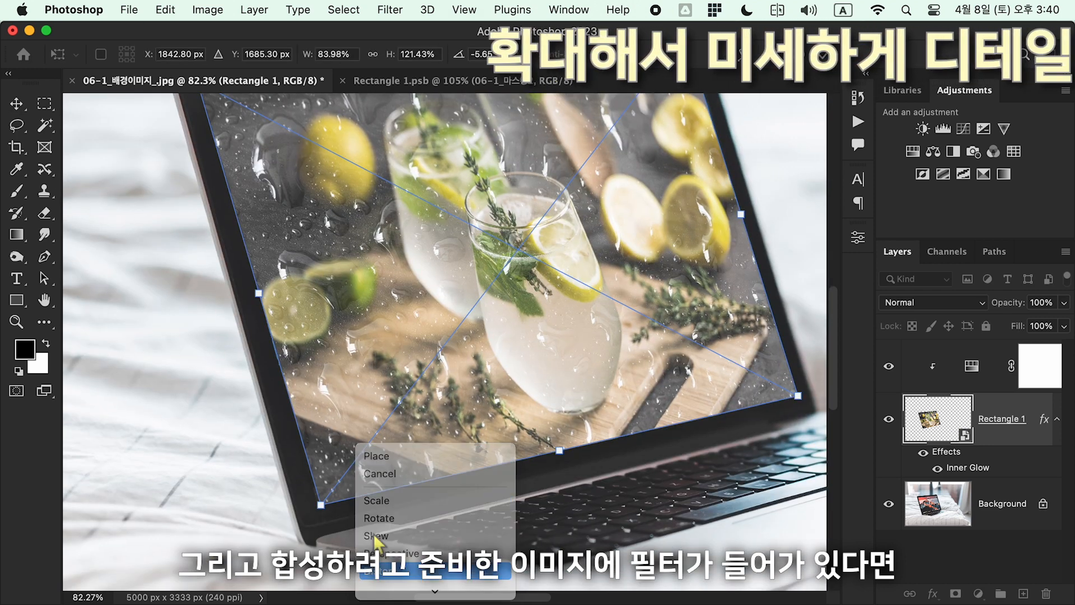
click(395, 556)
drag(321, 505, 321, 509)
scroll(448, 358, up, 4)
drag(600, 250, 605, 256)
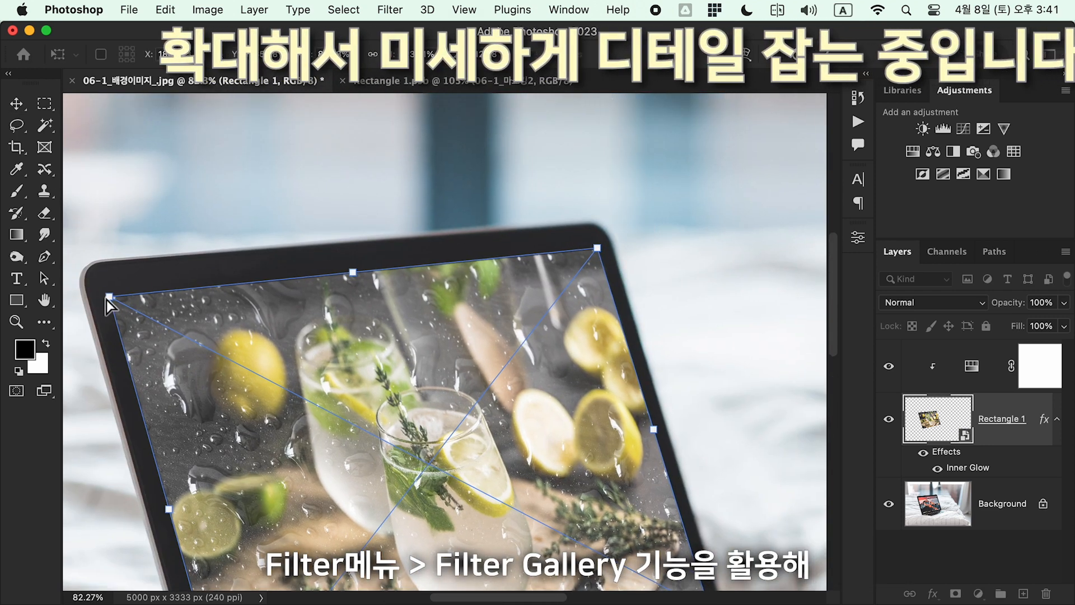
key(Return)
scroll(680, 474, down, 4)
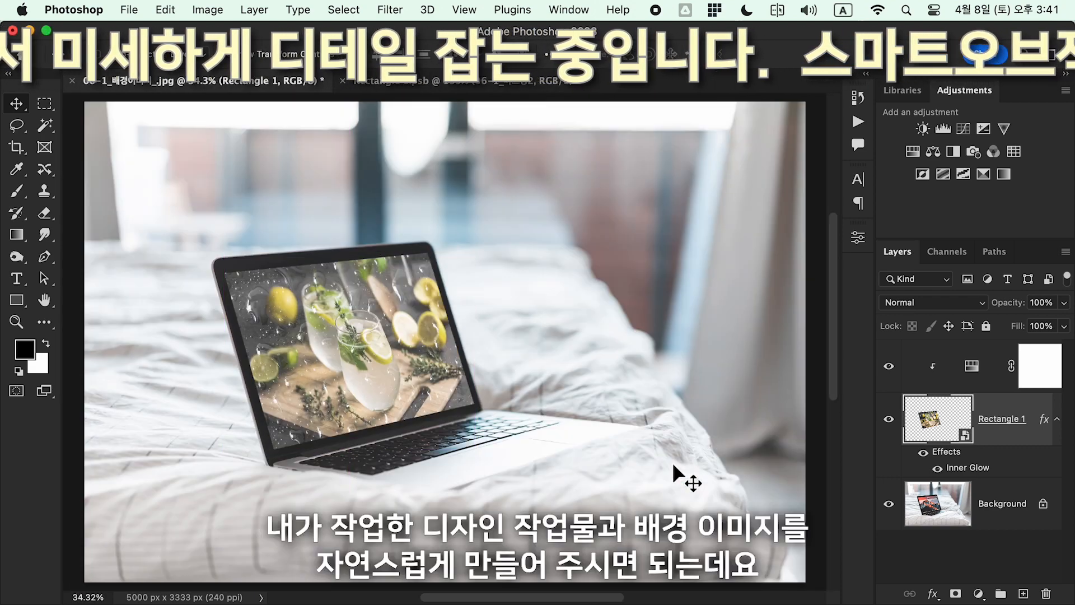
Increase the size of Rectangle 1's Inner Glow to 10 px.
double_click(967, 467)
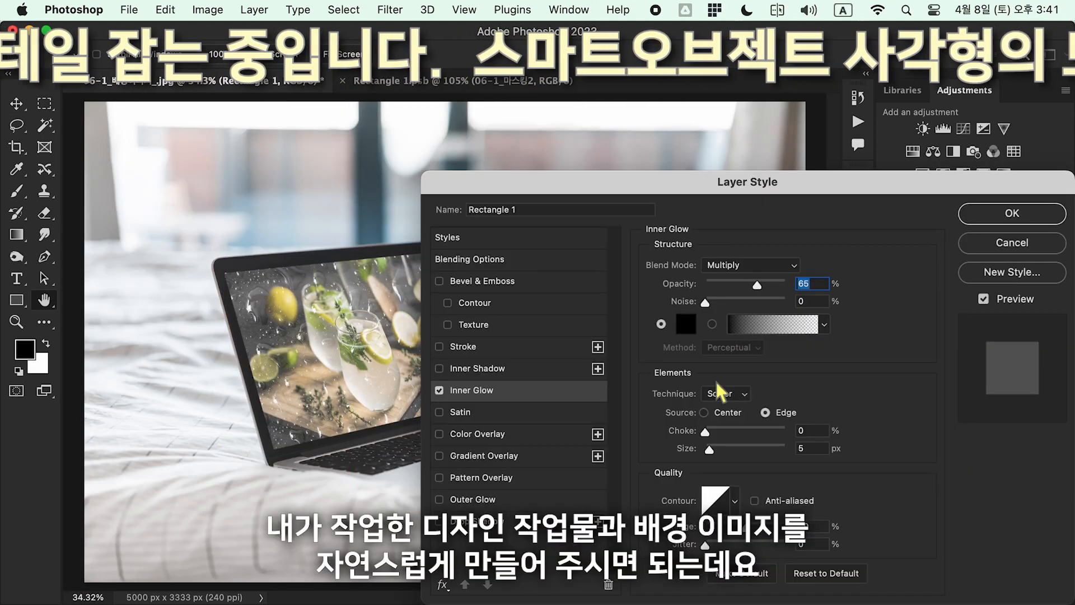
drag(721, 449, 720, 449)
drag(817, 188, 888, 188)
drag(791, 448, 788, 448)
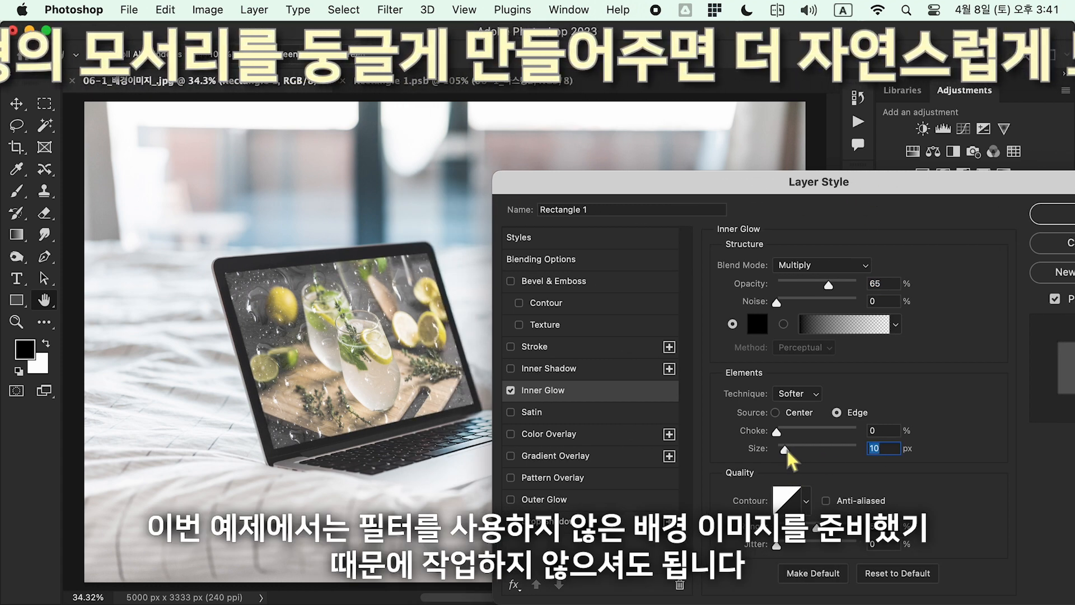
click(1054, 214)
In Rectangle 1.psb, slightly round the rectangle's corners with both image layers clipped to it, and save the contents for the laptop document.
double_click(924, 362)
click(45, 278)
click(90, 296)
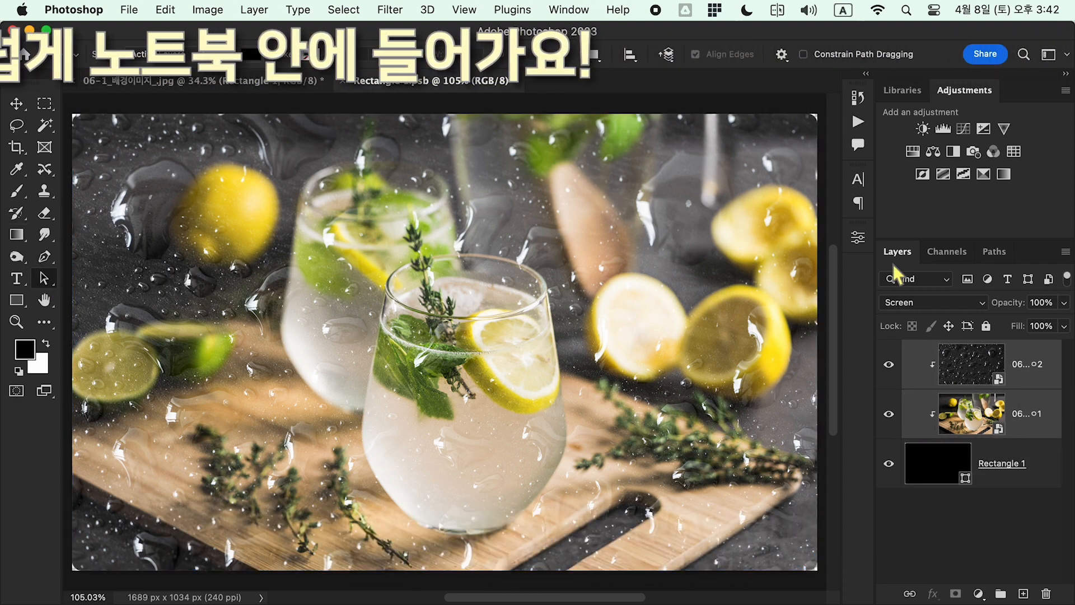
key(s)
key(cmd+s)
click(264, 81)
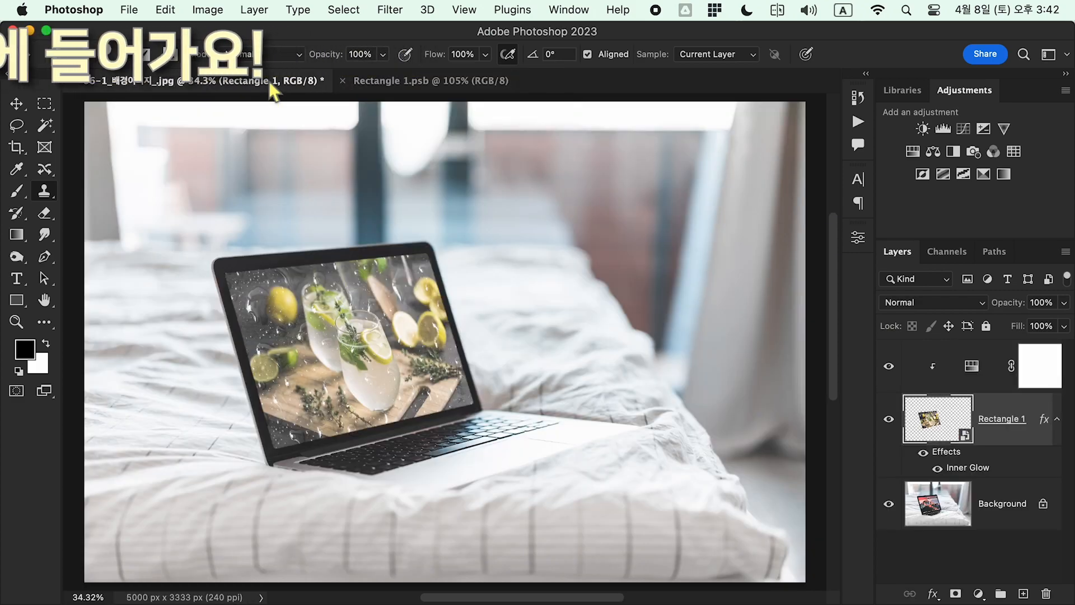
key(v)
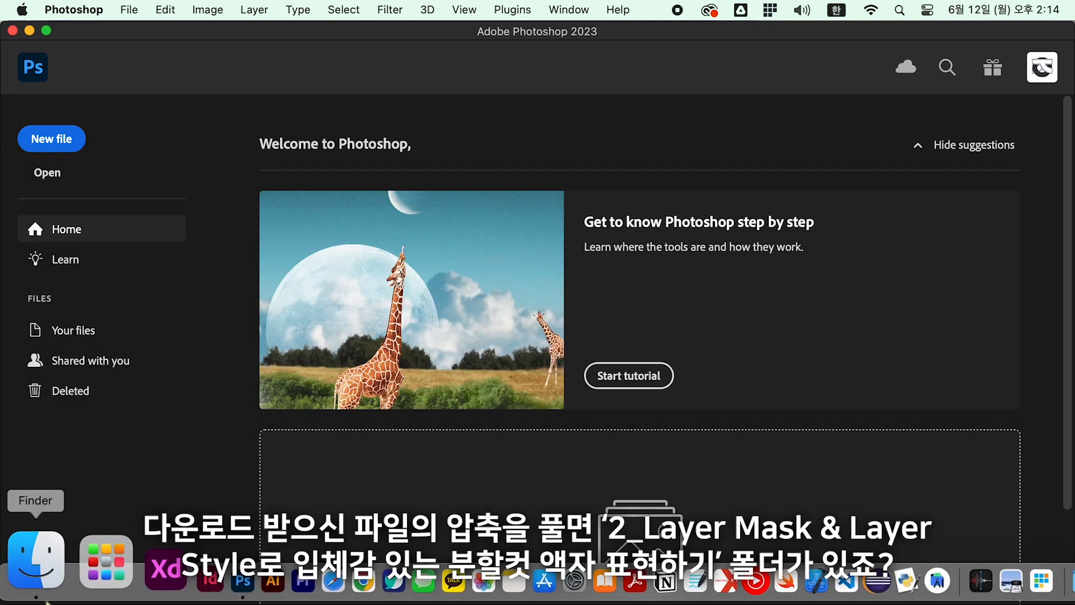
Open 06-2_배경이미지.jpg in Photoshop from the Finder folder 2_Layer Mask & Layer Style로 입체감 있는 분할컷 액자 표현하기.
click(51, 596)
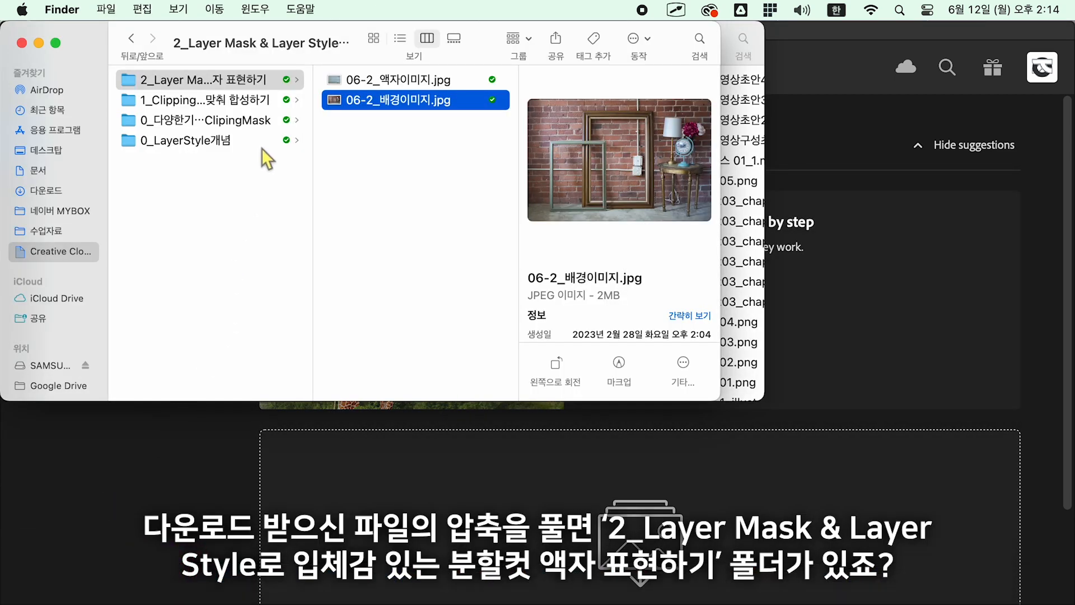
click(261, 76)
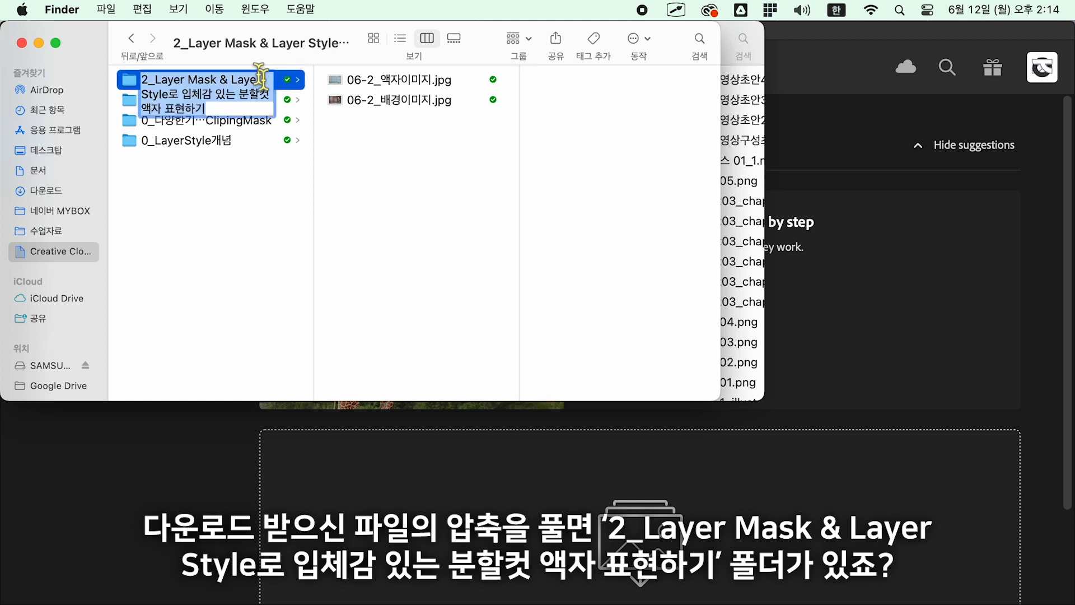
click(352, 100)
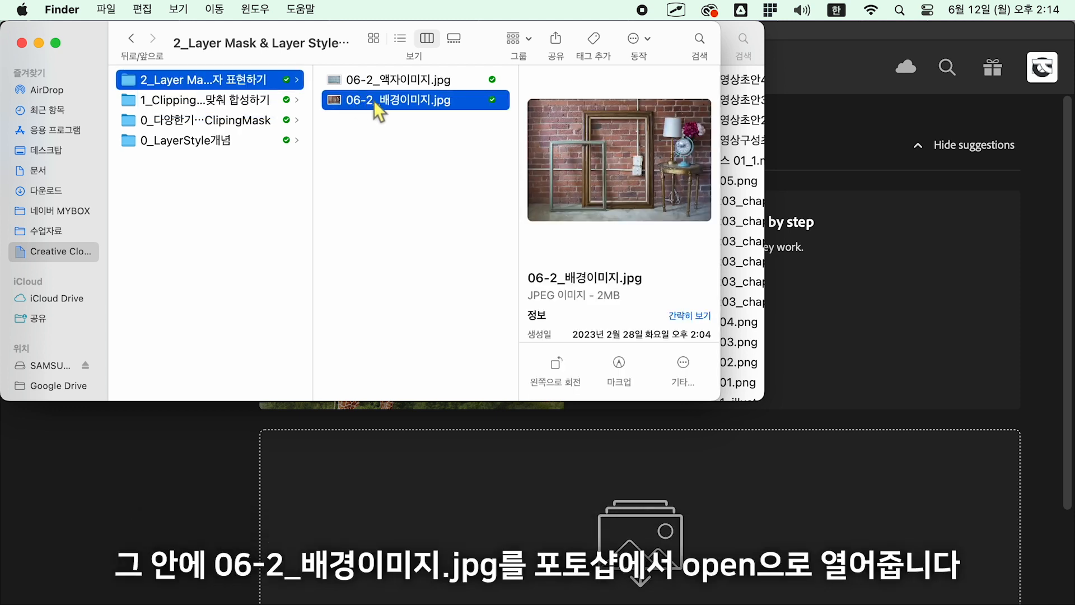
drag(375, 100, 825, 231)
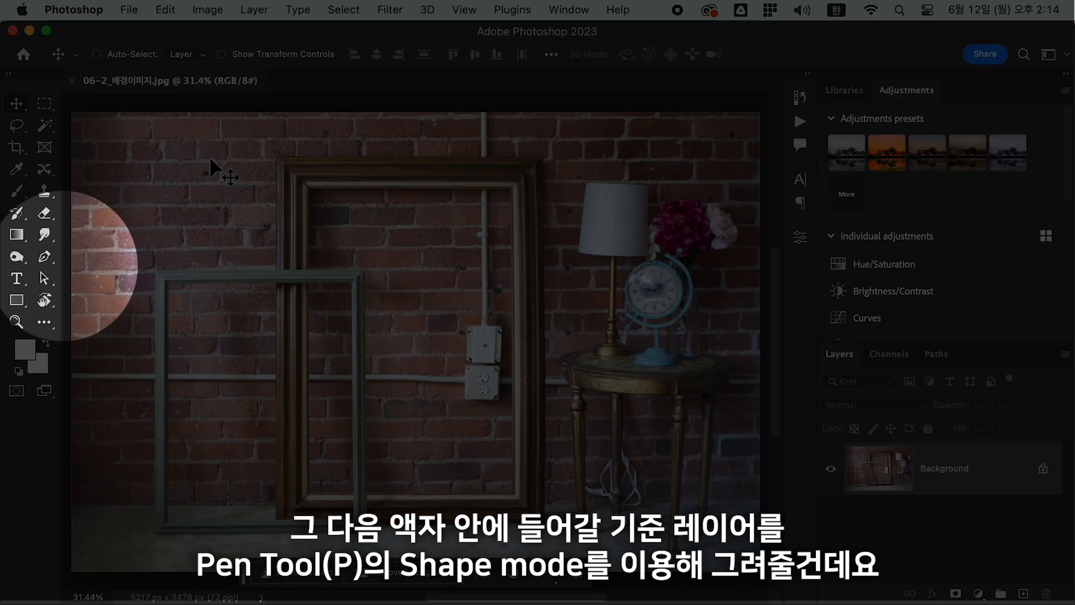
With the Pen tool in Shape mode, draw a closed four-corner white shape about 1625 × 2371 px over the back wooden frame's opening.
key(p)
click(144, 56)
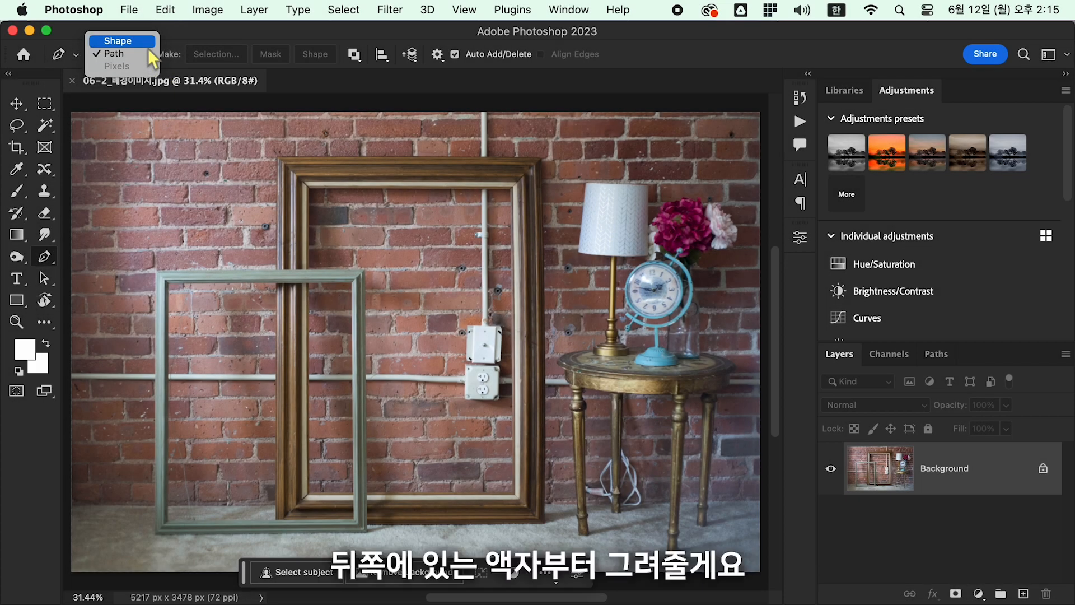
click(146, 43)
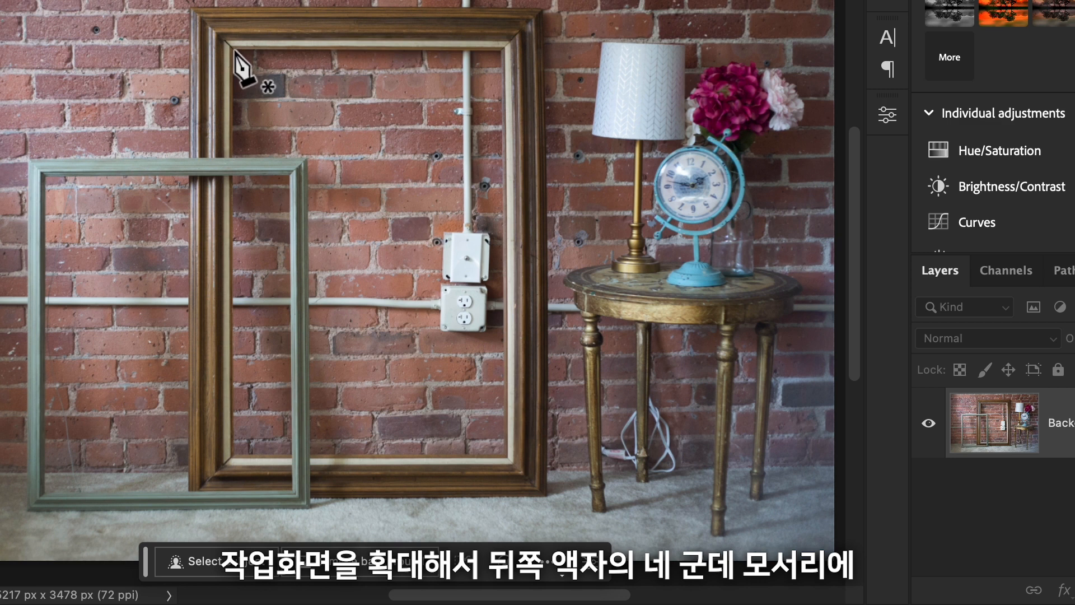
click(227, 43)
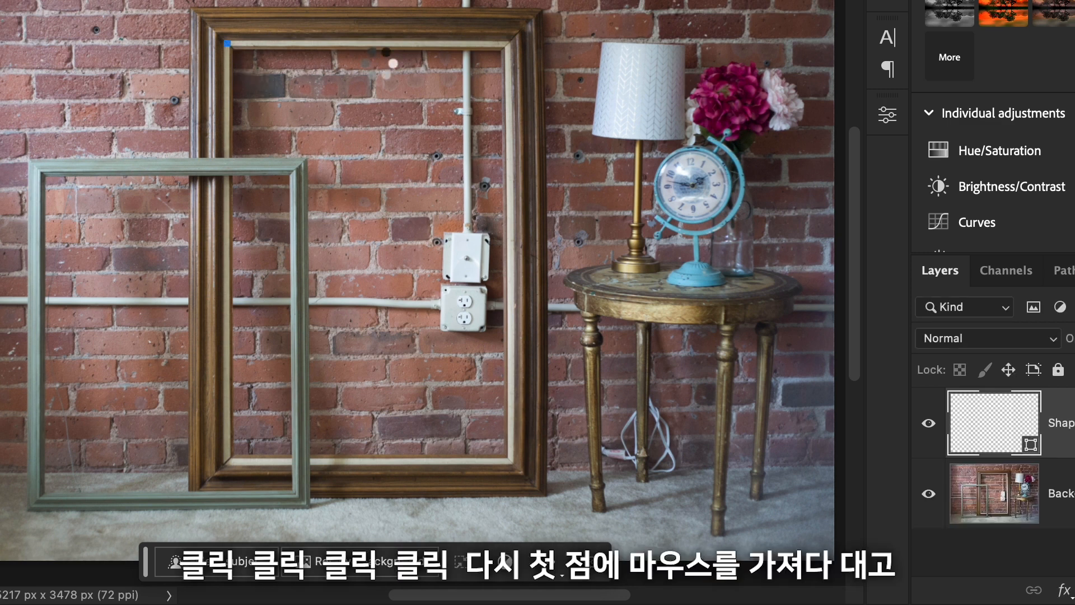
click(512, 44)
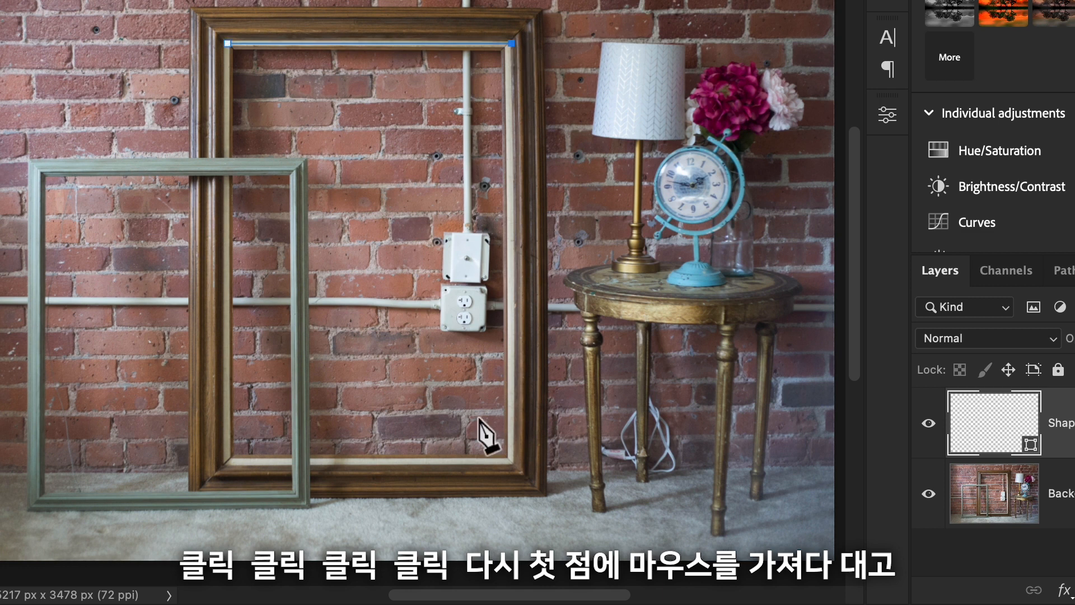
click(511, 461)
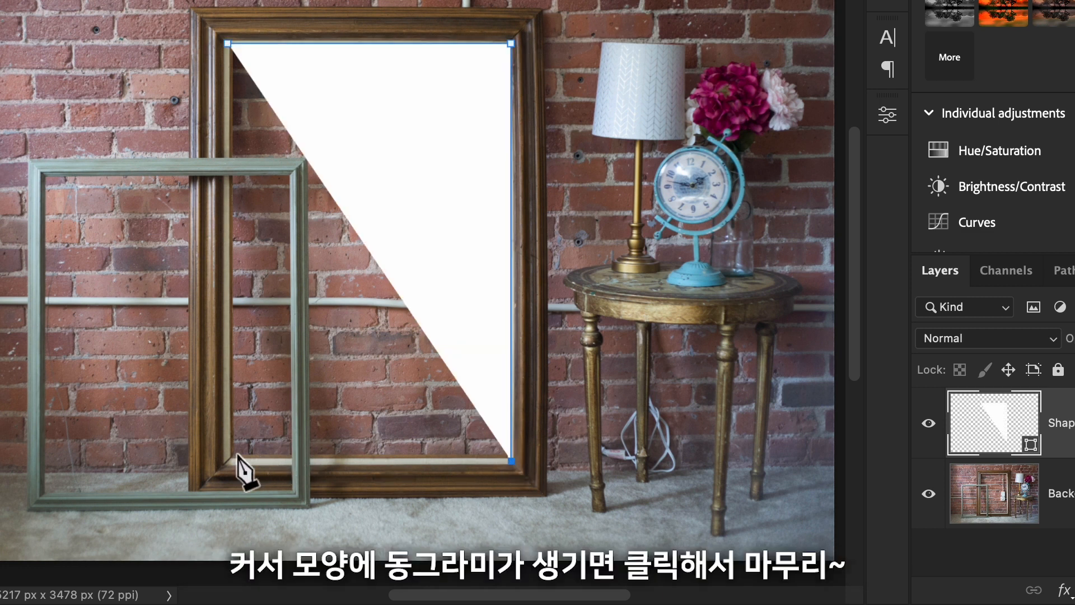
click(225, 461)
click(231, 49)
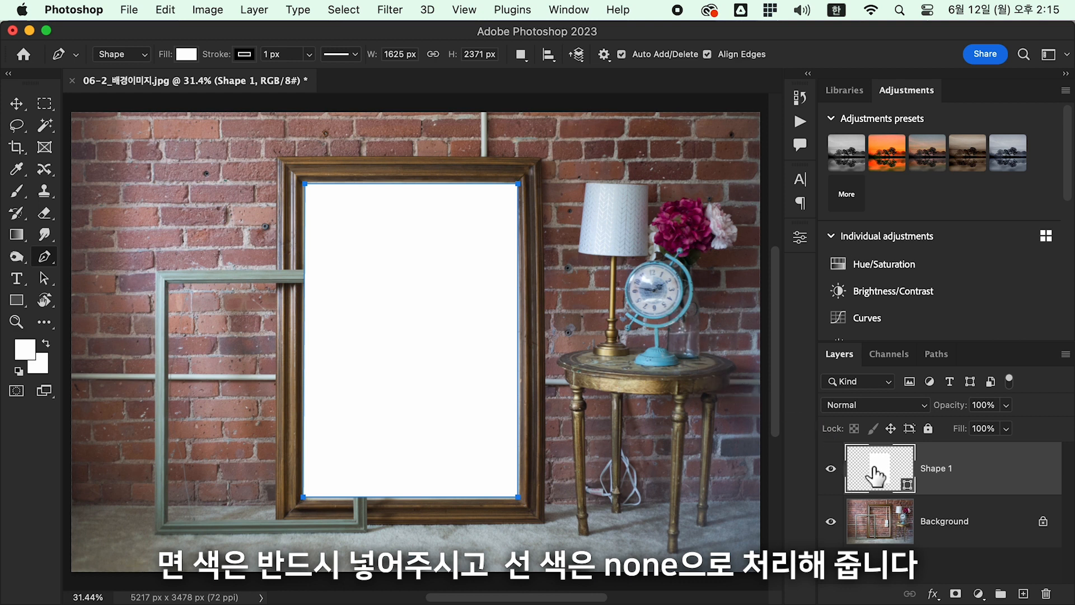
Rename the back frame's shape layer as 뒤쪽액자.
double_click(934, 468)
key(BackSpace)
key(ctrl+space)
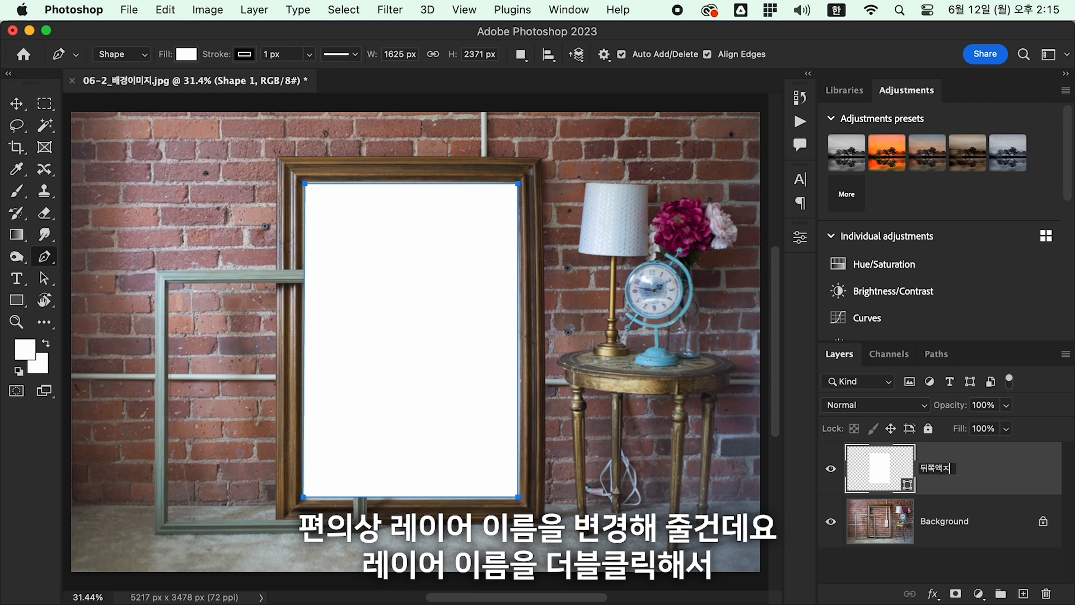
text(뒤쪽액자)
key(Return)
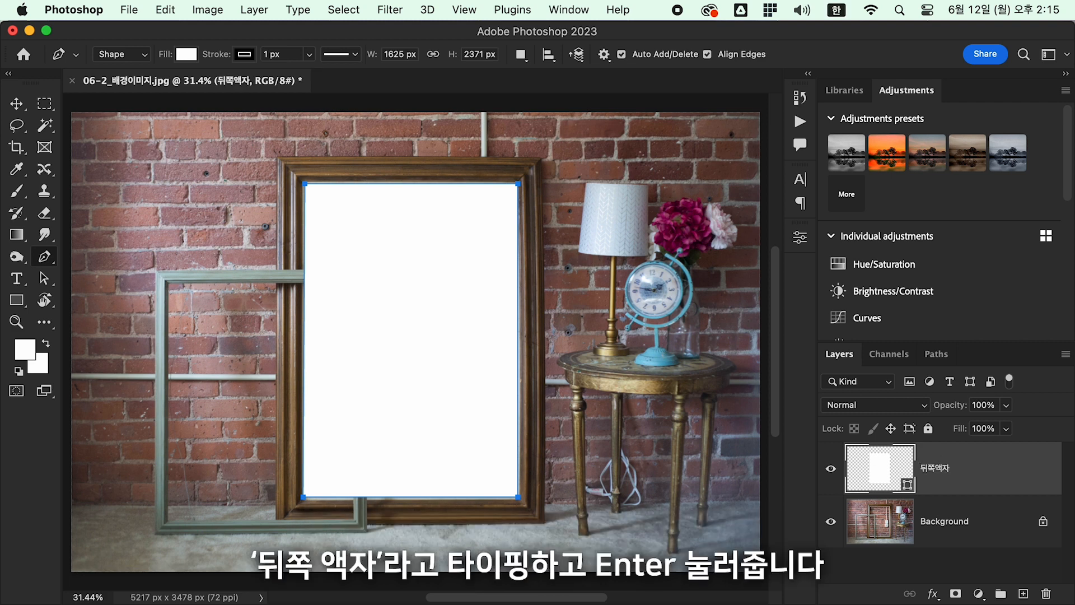
Hide the 뒤쪽액자 layer and draw a closed four-corner white shape over the green front frame's opening.
click(832, 474)
click(168, 284)
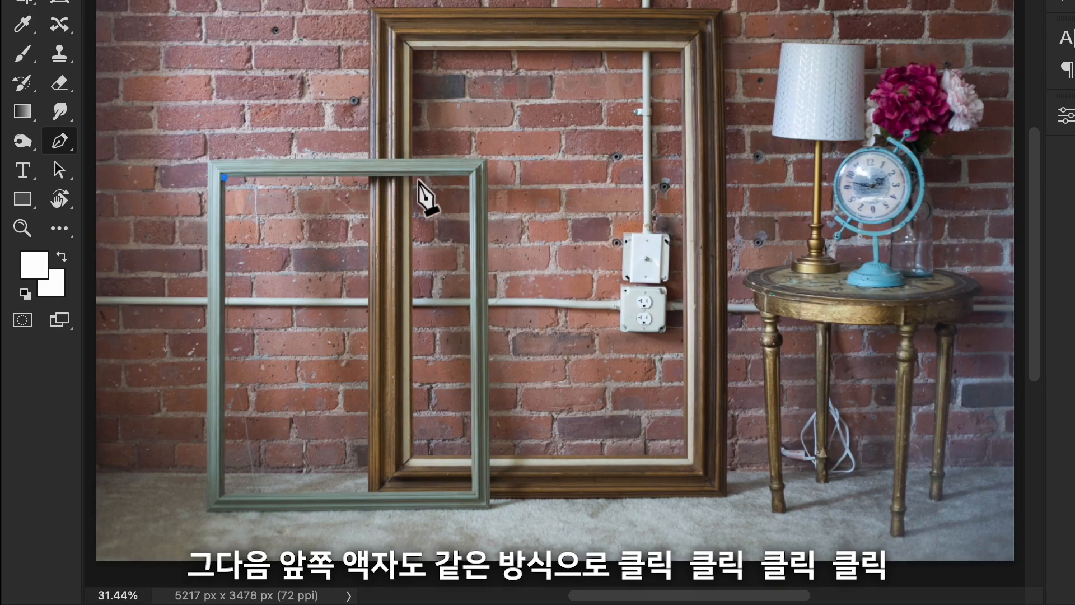
click(469, 176)
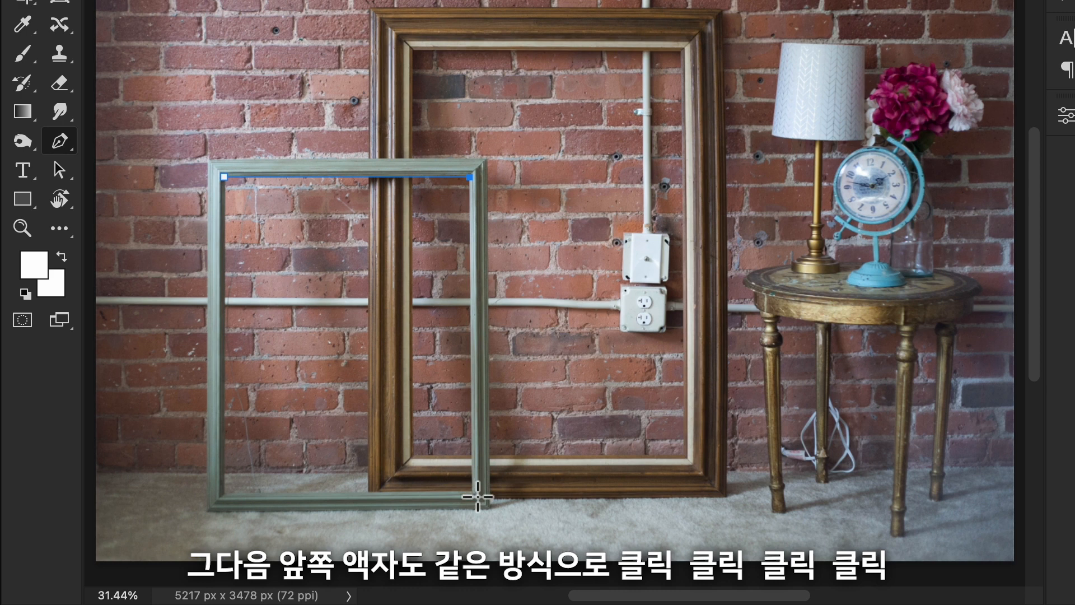
click(469, 490)
click(224, 490)
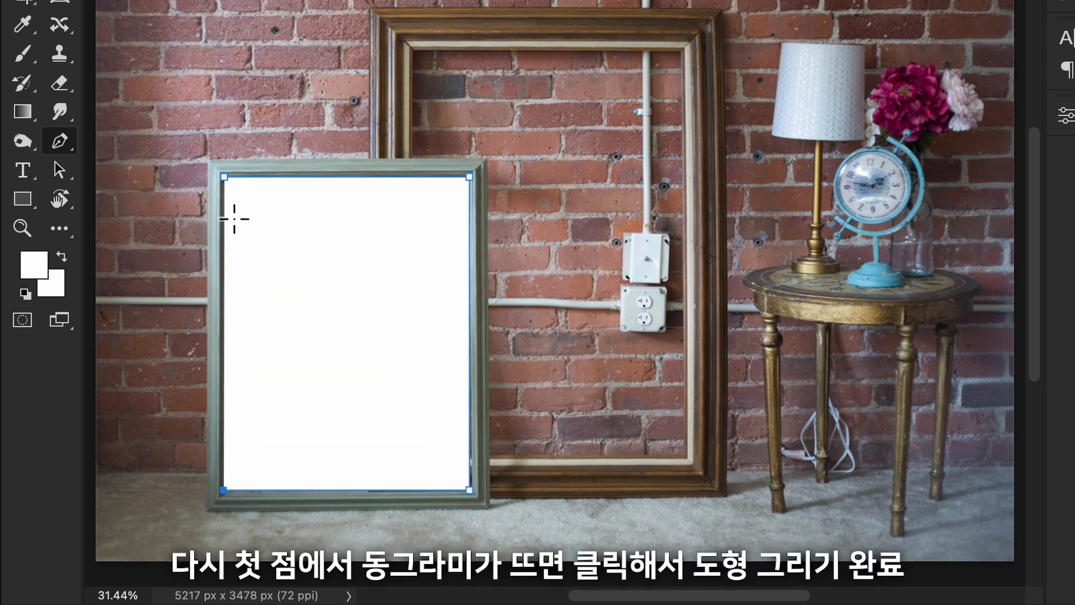
click(227, 179)
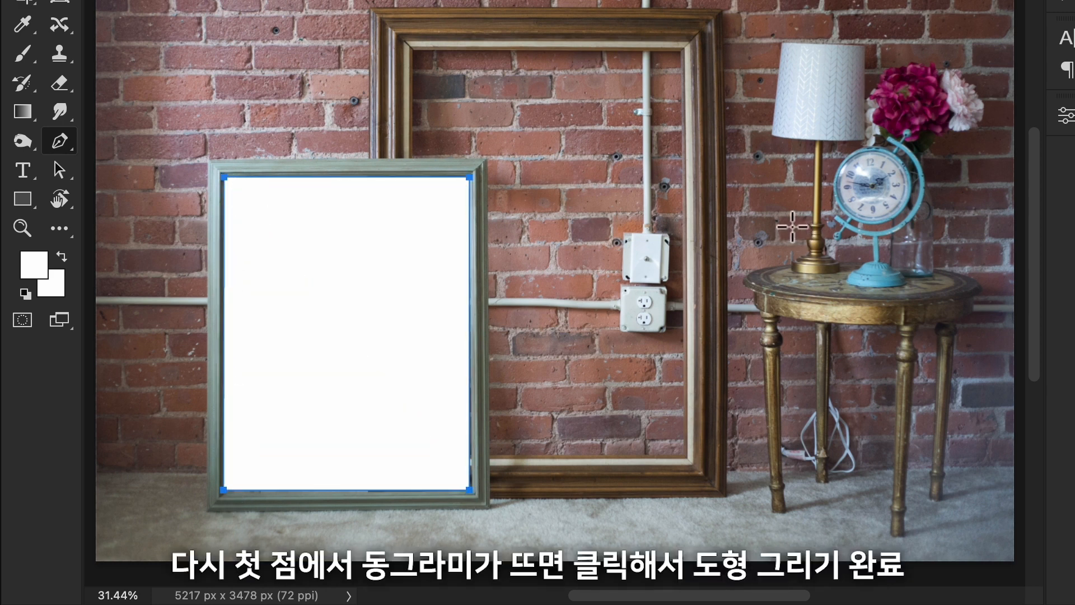
Nudge the front shape's two lower corner points to match the green frame's inner corners.
key(a)
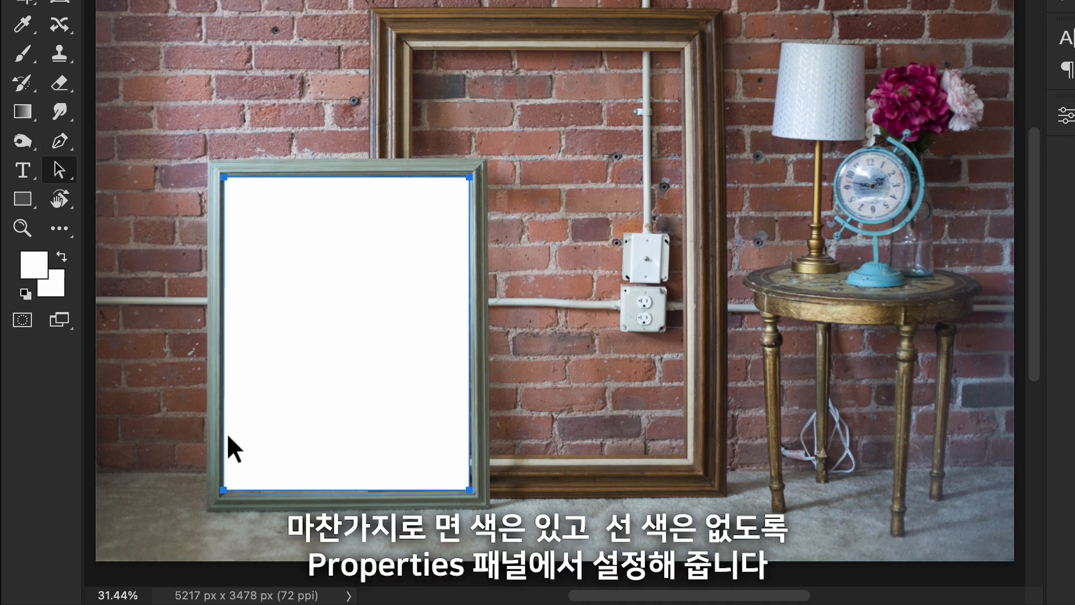
drag(224, 491, 225, 494)
drag(475, 492, 478, 492)
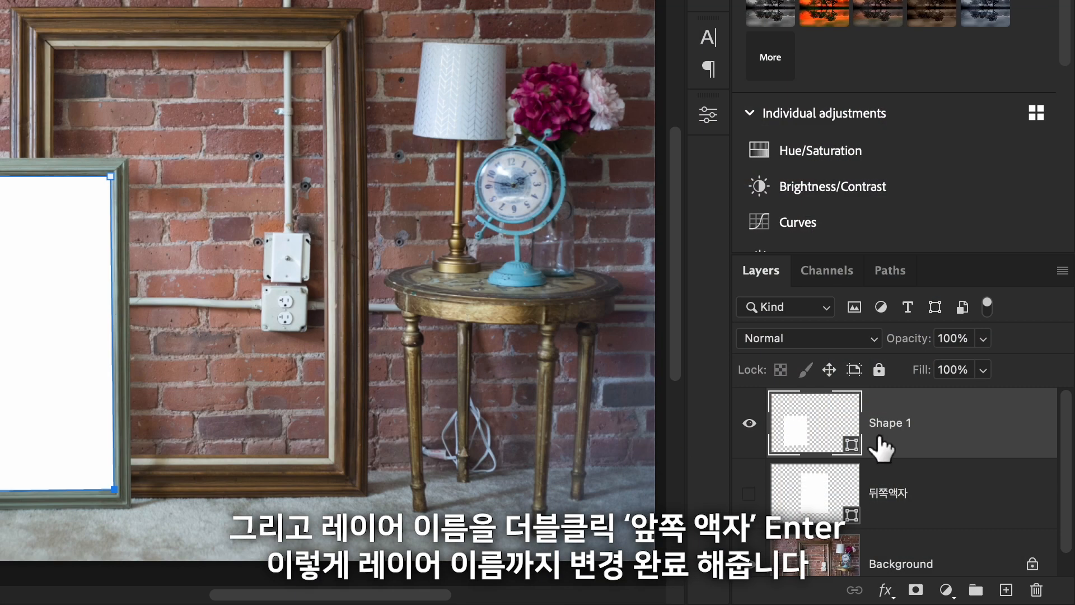
Rename the front frame's shape layer as 앞쪽액자 and show the 뒤쪽액자 layer again.
double_click(889, 424)
text(아)
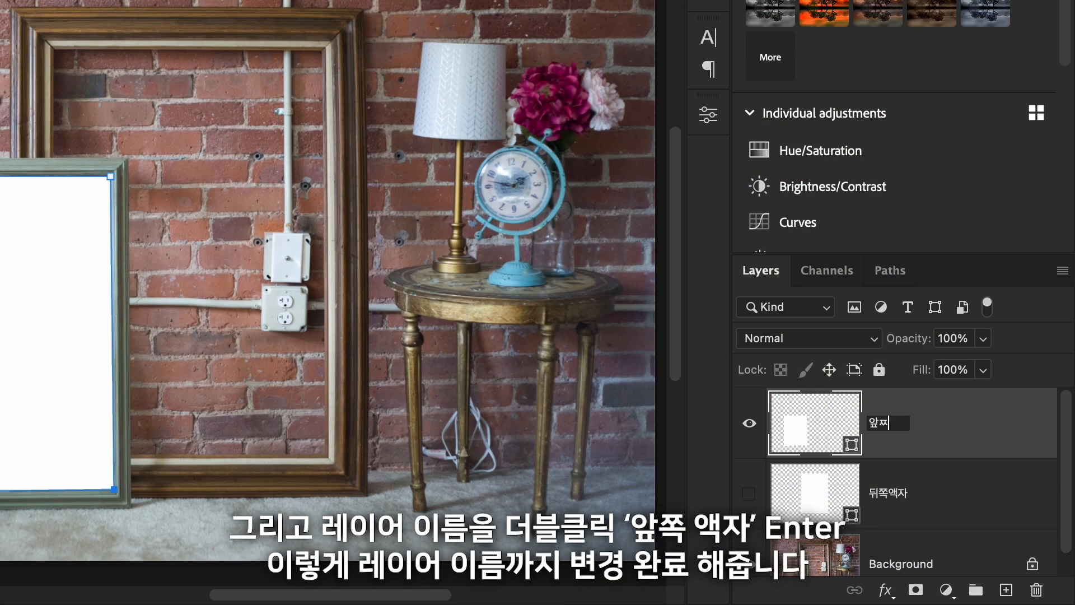
text(쪽액자)
key(Return)
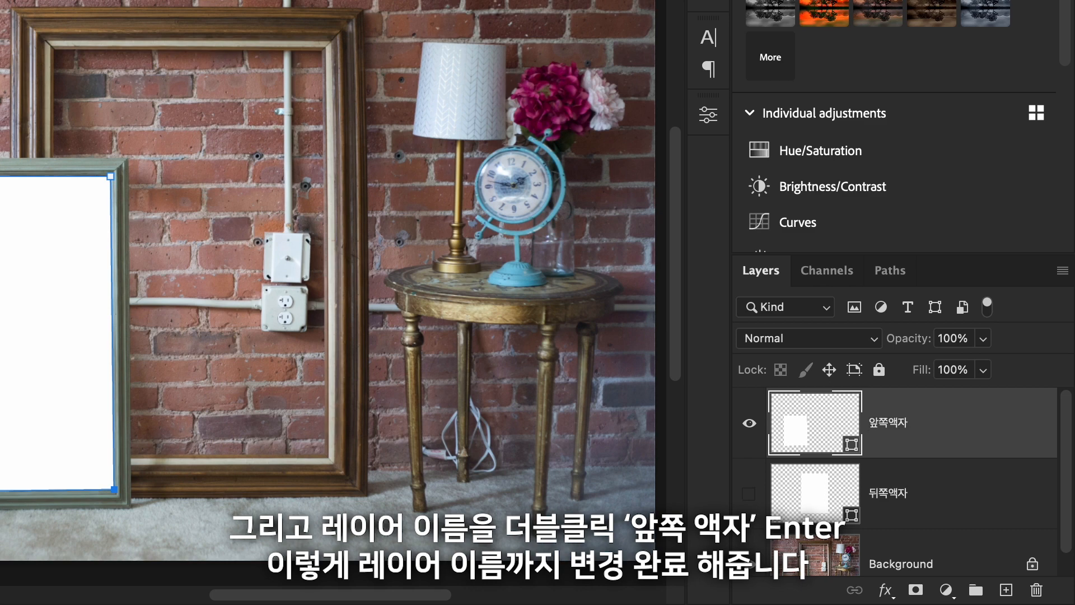
click(748, 494)
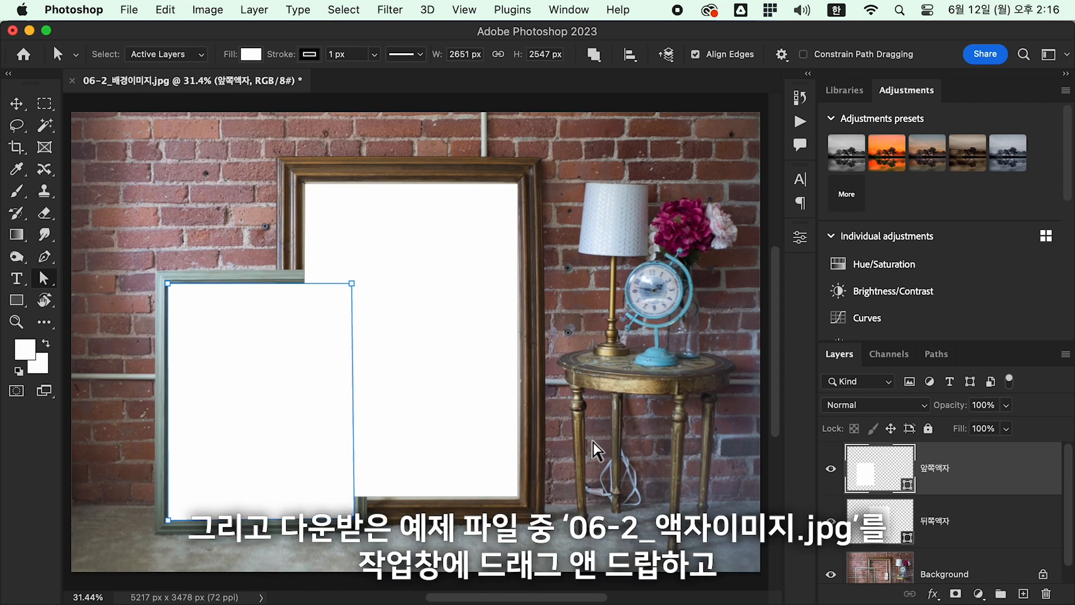
Place 06-2_액자이미지.jpg from Finder into the document, scaled and positioned to cover both frames.
key(super+Tab)
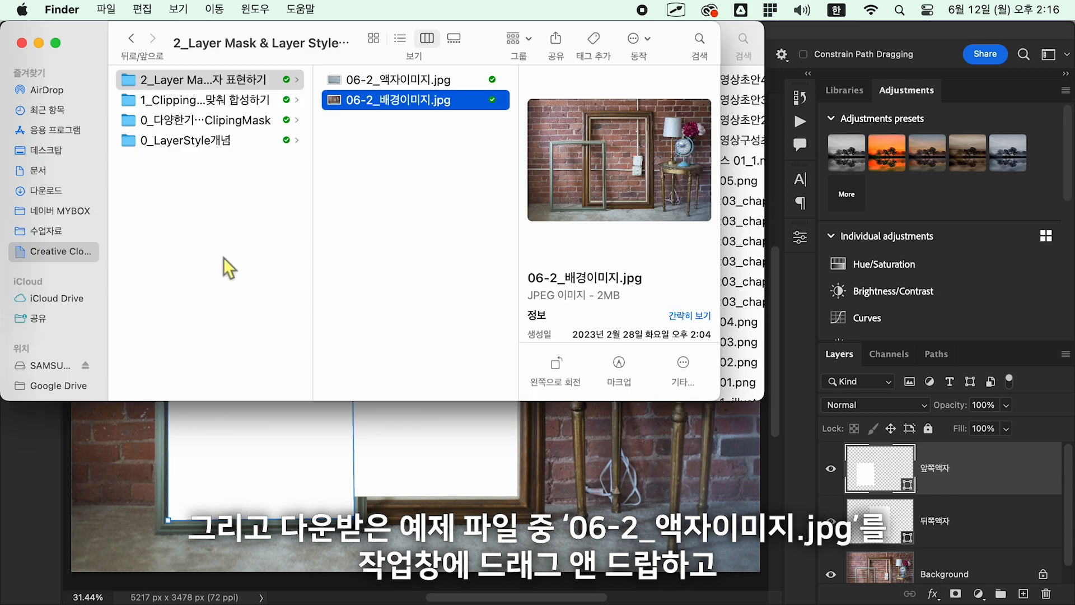
click(402, 81)
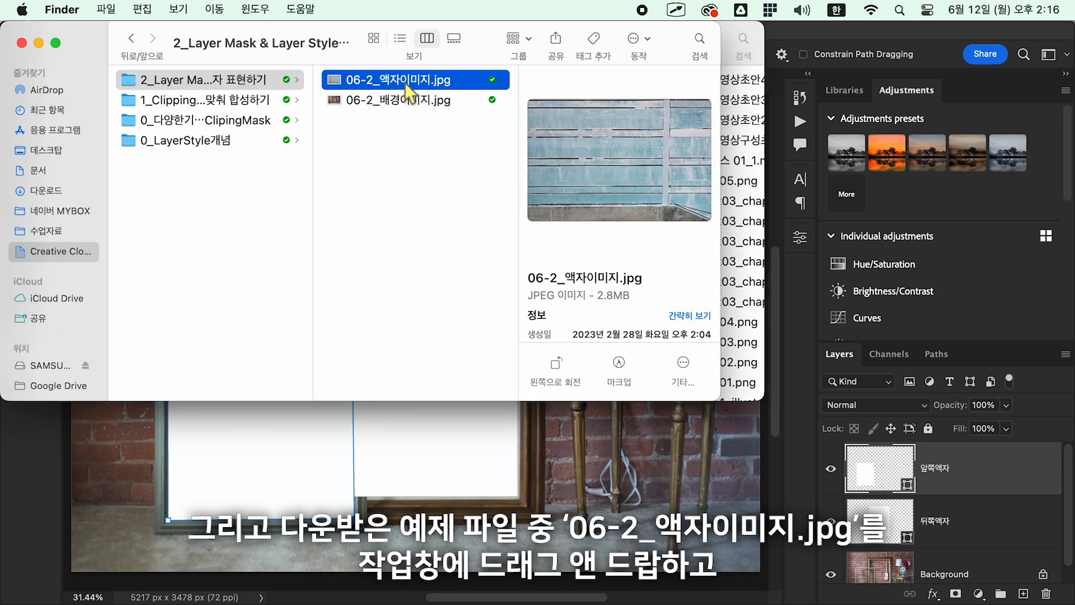
drag(404, 82, 419, 436)
drag(543, 426, 660, 532)
drag(540, 439, 480, 432)
double_click(480, 432)
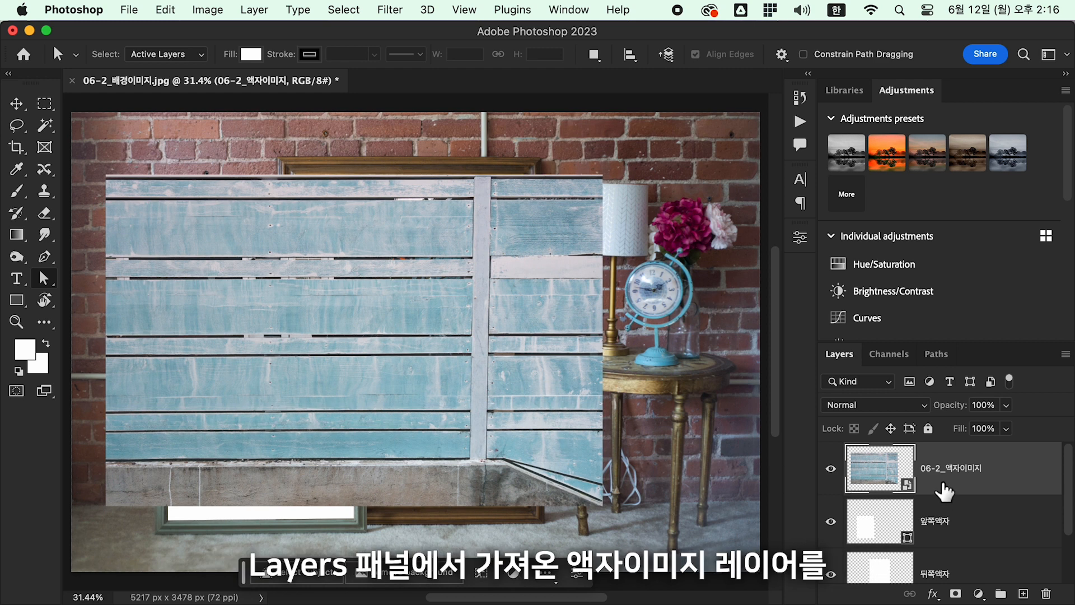
Duplicate the 06-2_액자이미지 layer and arrange the copy directly above 뒤쪽액자, with the original above 앞쪽액자.
key(ctrl+j)
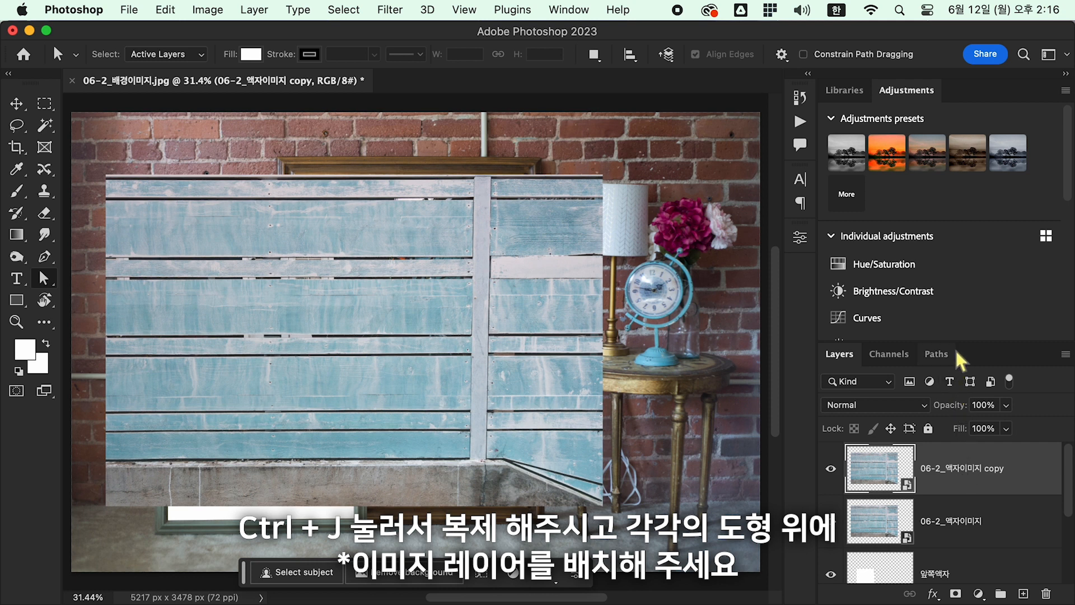
drag(954, 342, 946, 212)
drag(966, 350, 950, 456)
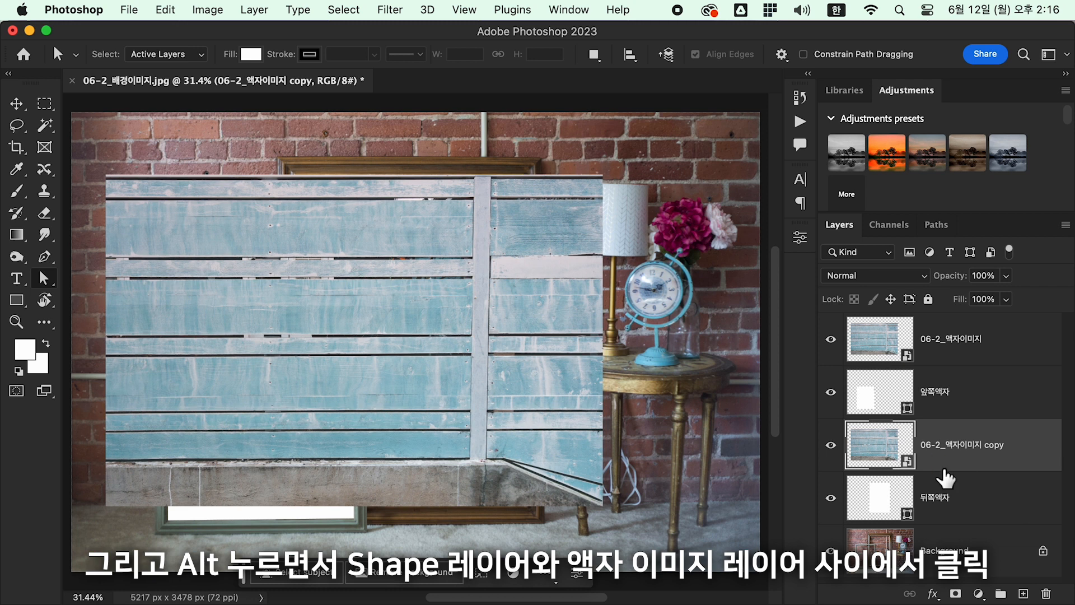
Clip each plank image to the frame shape layer below it and shift the front frame's image slightly down to fill the opening.
alt+click(943, 470)
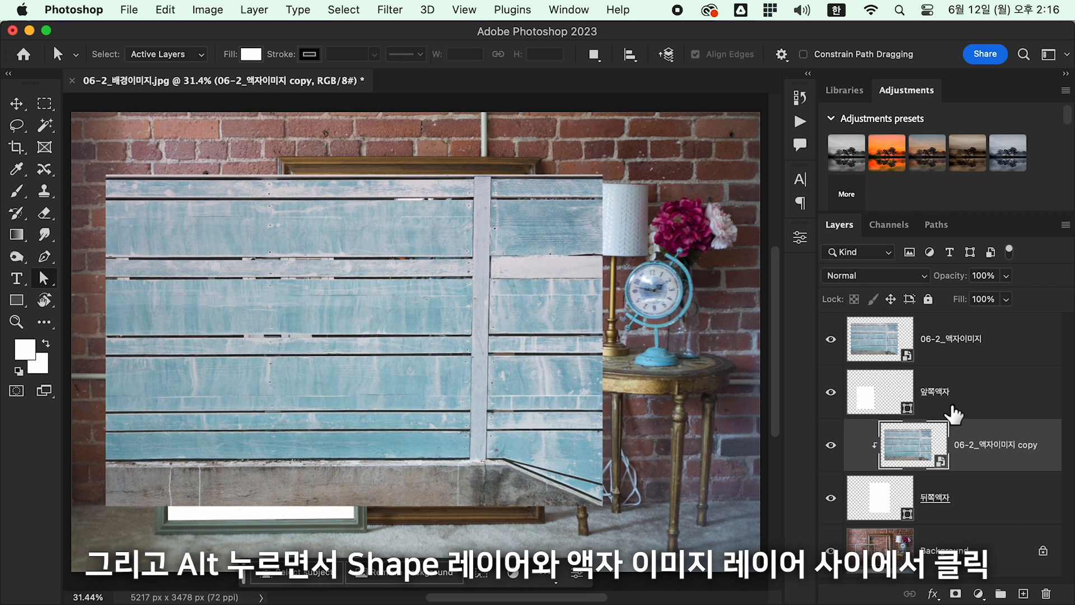
click(963, 364)
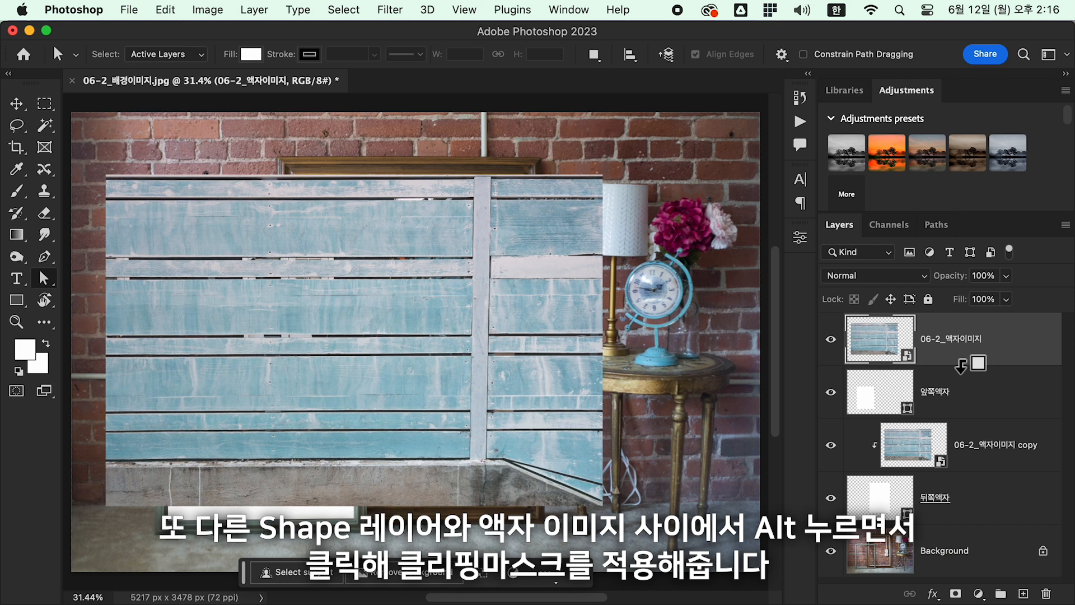
alt+click(961, 365)
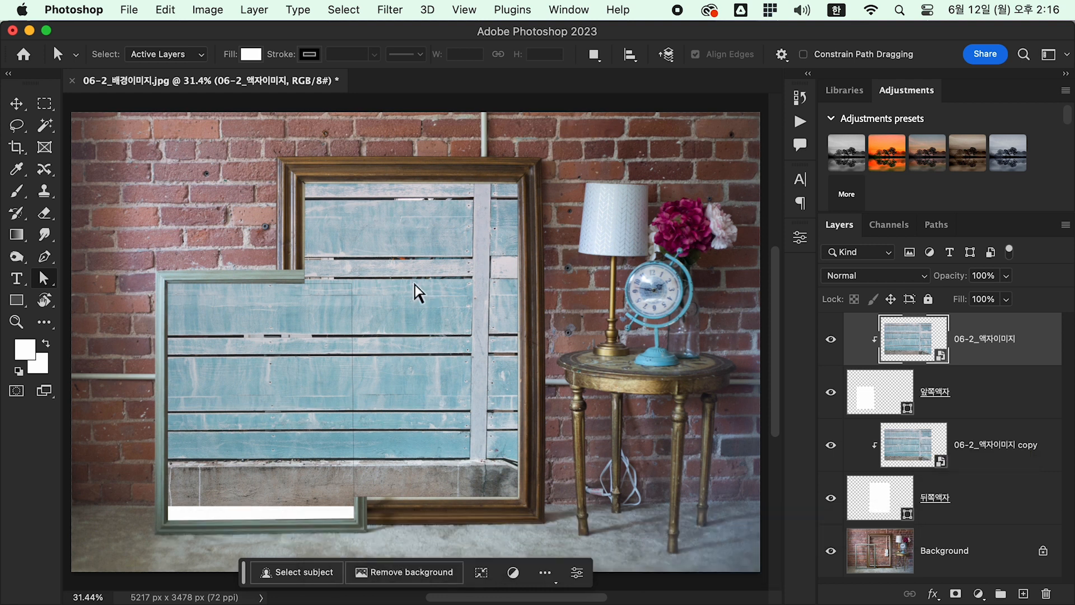
click(23, 105)
drag(245, 336, 247, 351)
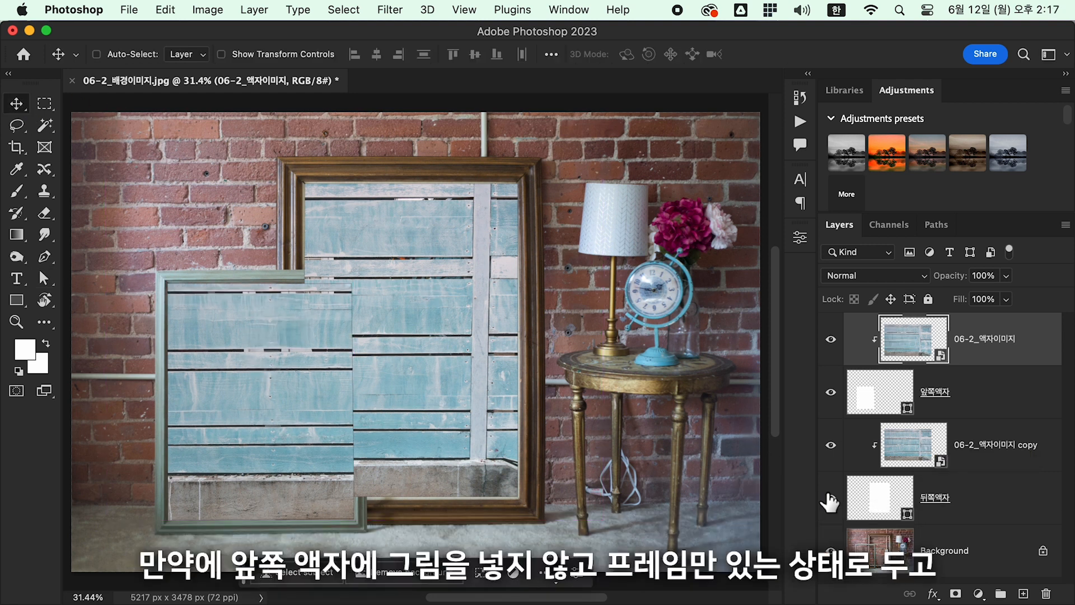
Hide the 앞쪽액자 layer and add a layer mask to the 뒤쪽액자 shape layer.
click(830, 392)
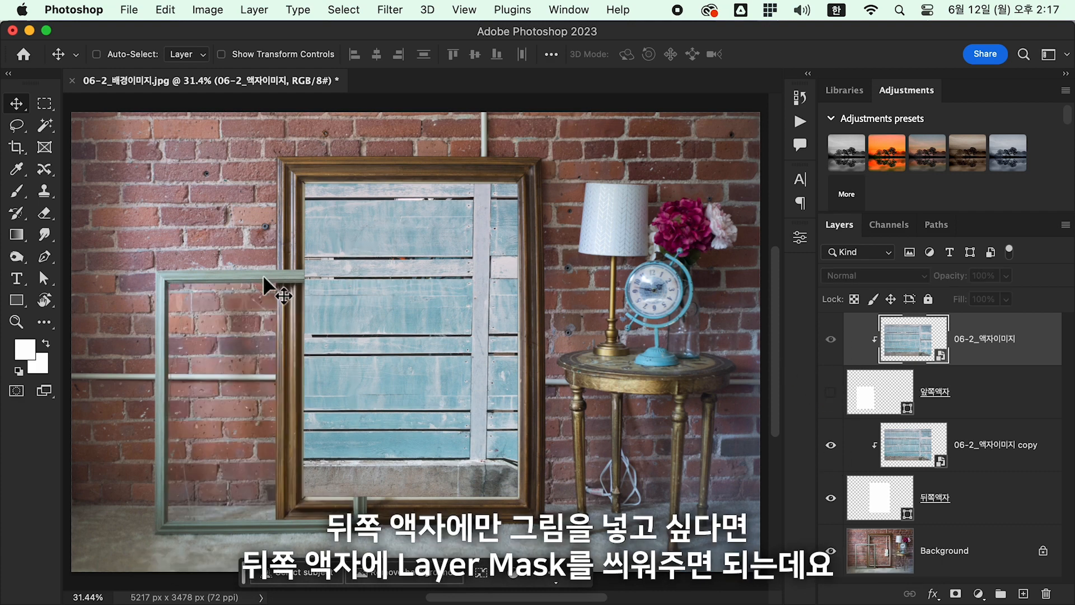
scroll(126, 267, up, 5)
scroll(126, 267, right, 2)
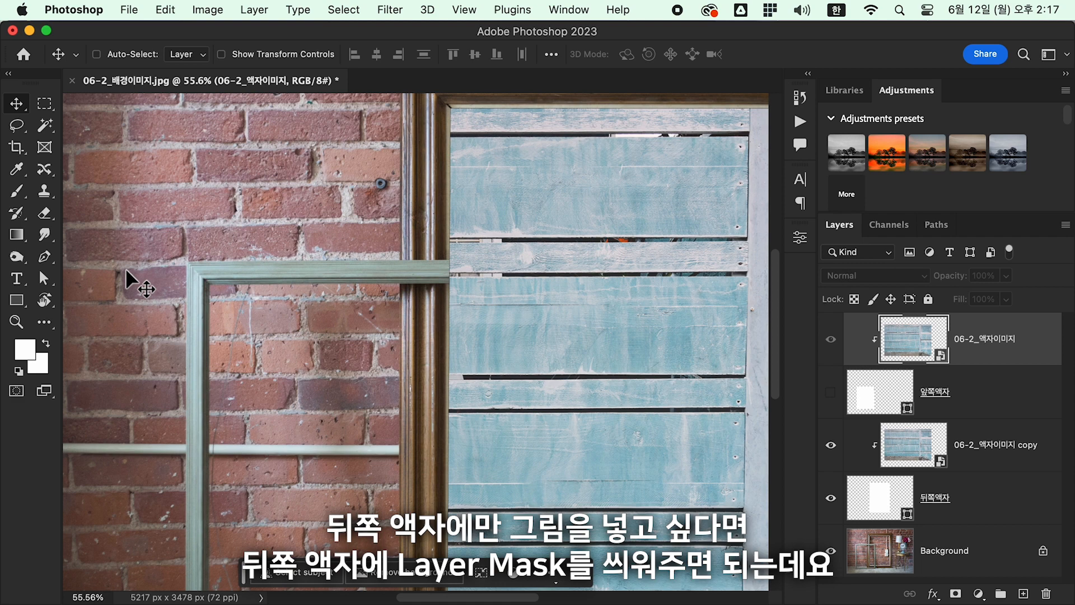
click(953, 503)
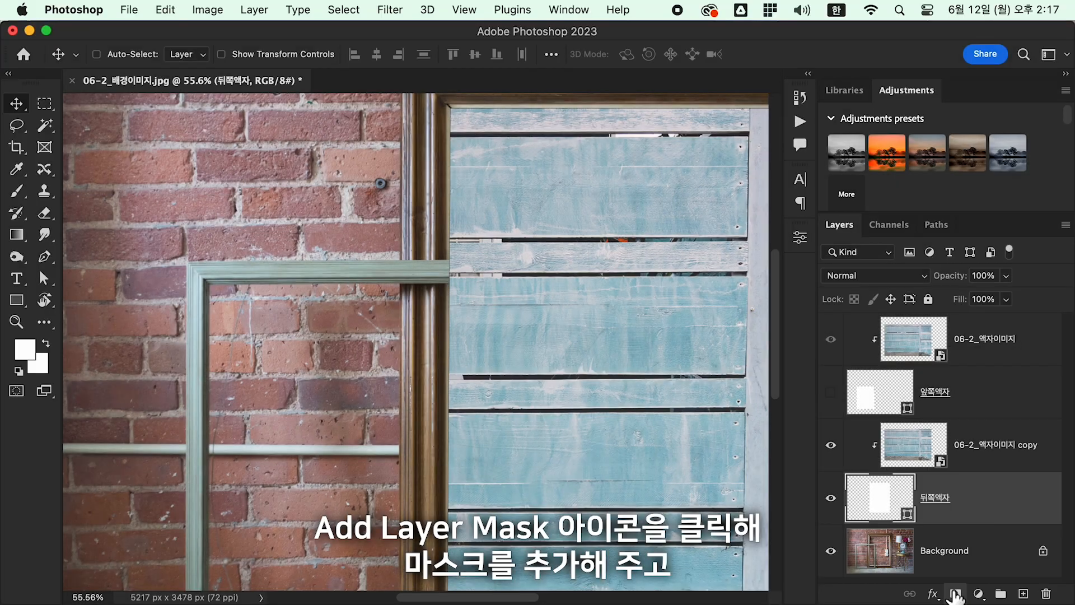
click(956, 595)
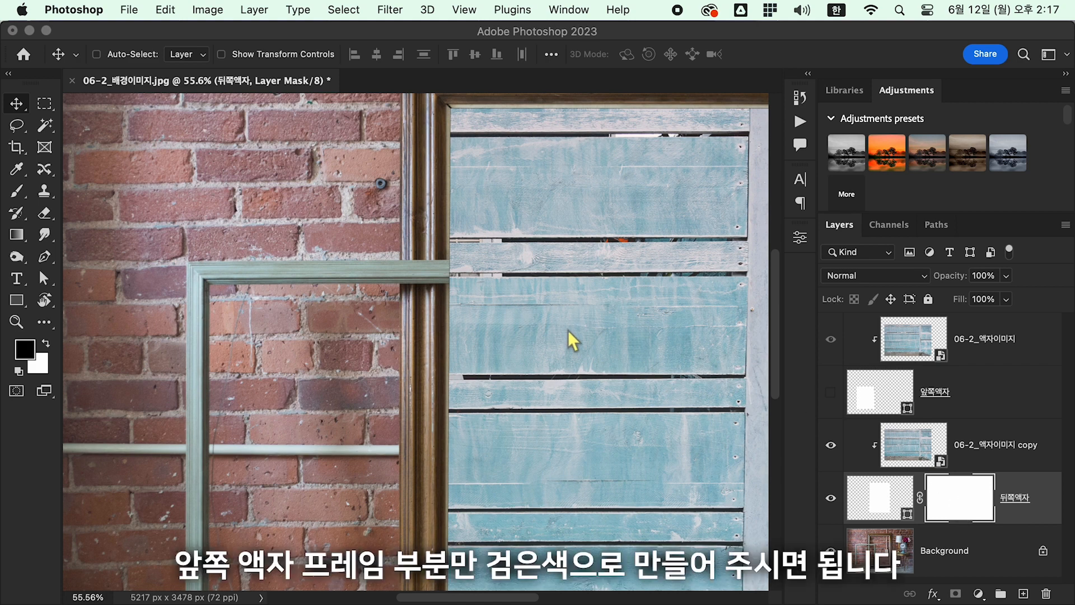
Set the Pen tool to Path mode and hide the 뒤쪽액자 layer to expose the front frame's overlap.
click(44, 258)
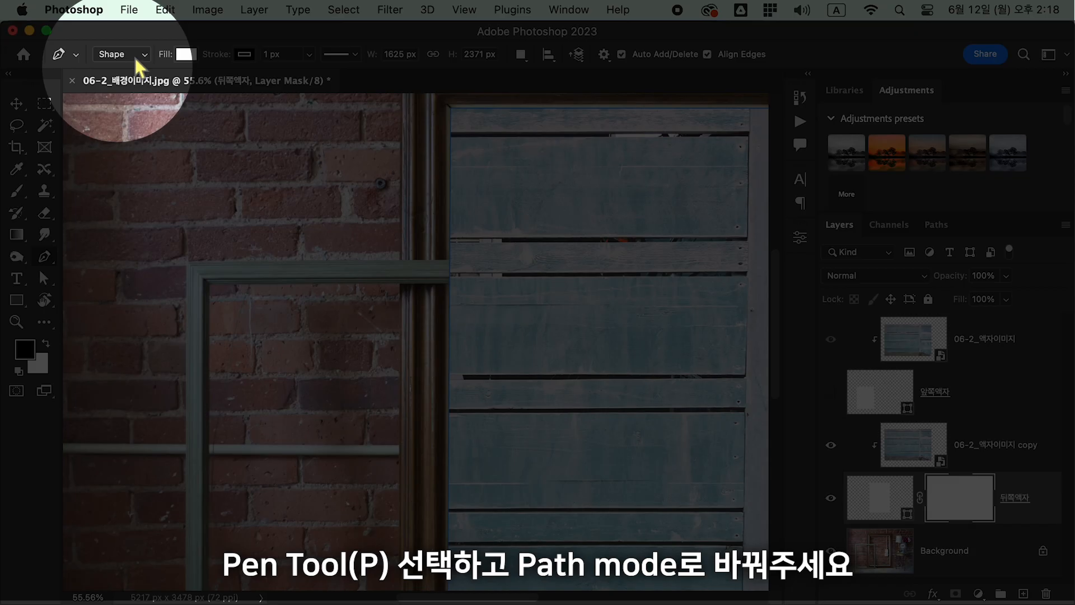
click(137, 61)
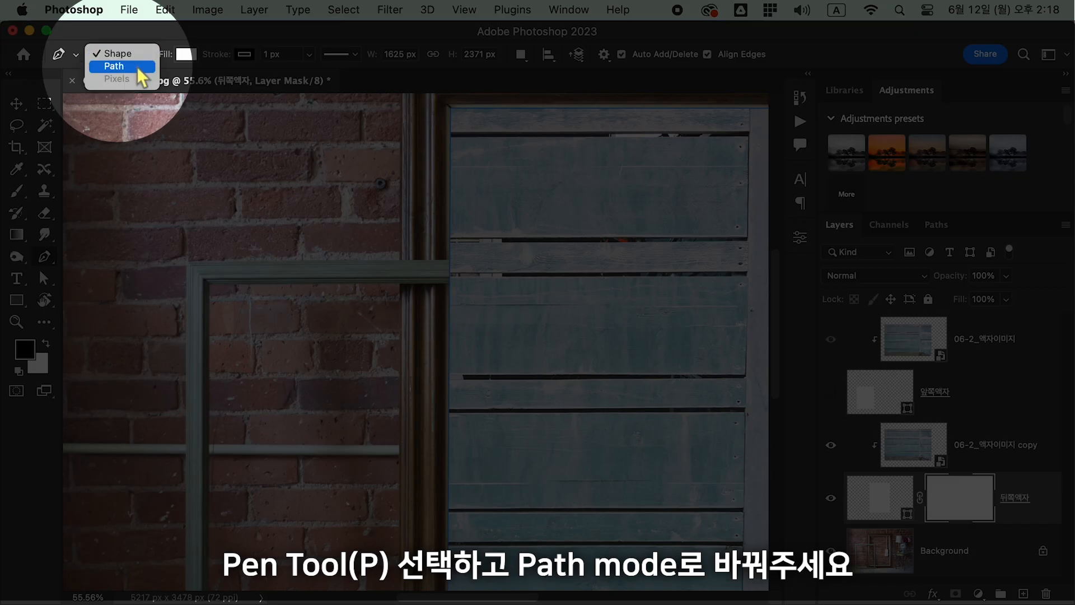
click(136, 66)
scroll(438, 285, down, 4)
scroll(438, 285, up, 2)
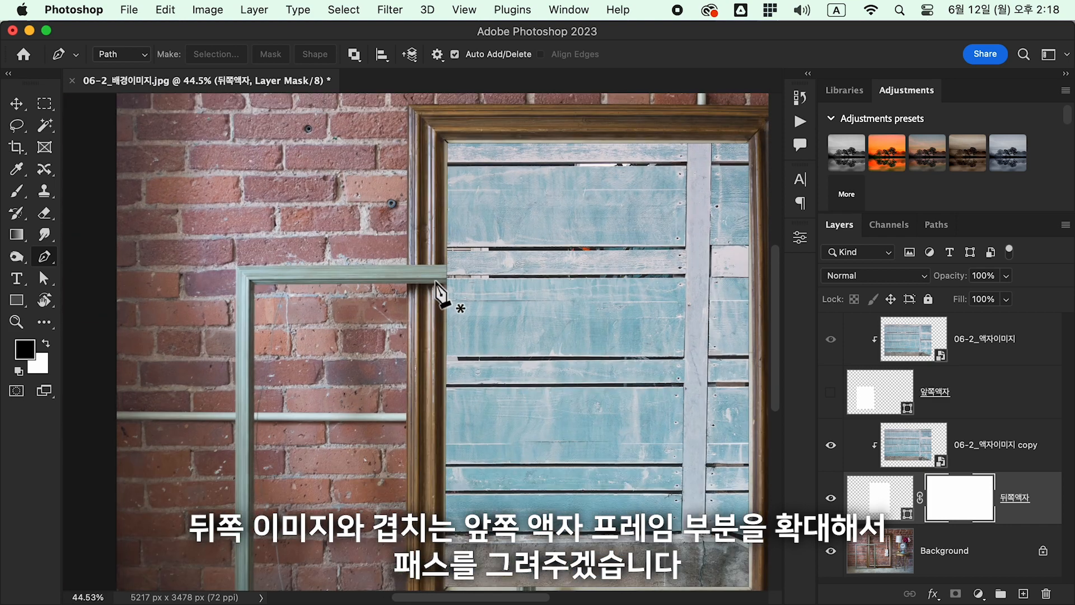
drag(435, 300, 366, 257)
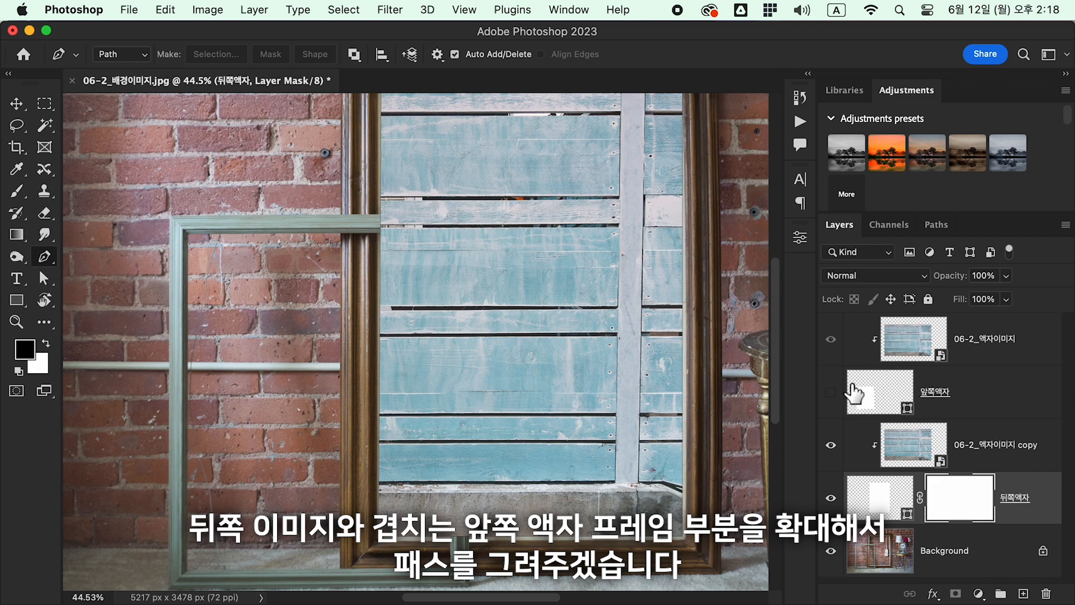
click(831, 498)
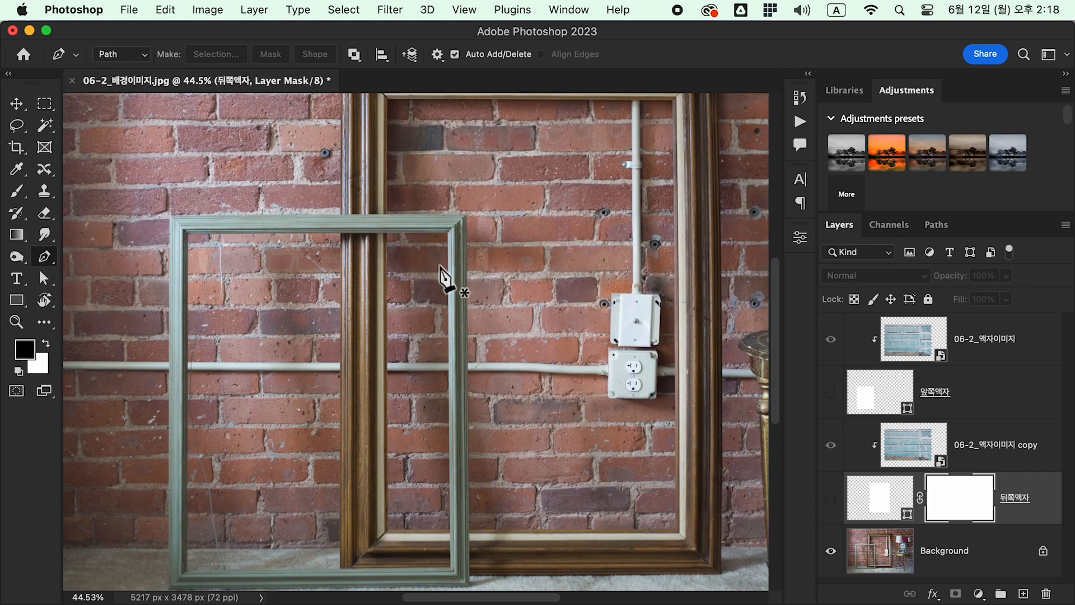
Draw a closed path around the top and right bars of the front frame where they overlap the rear frame.
click(342, 216)
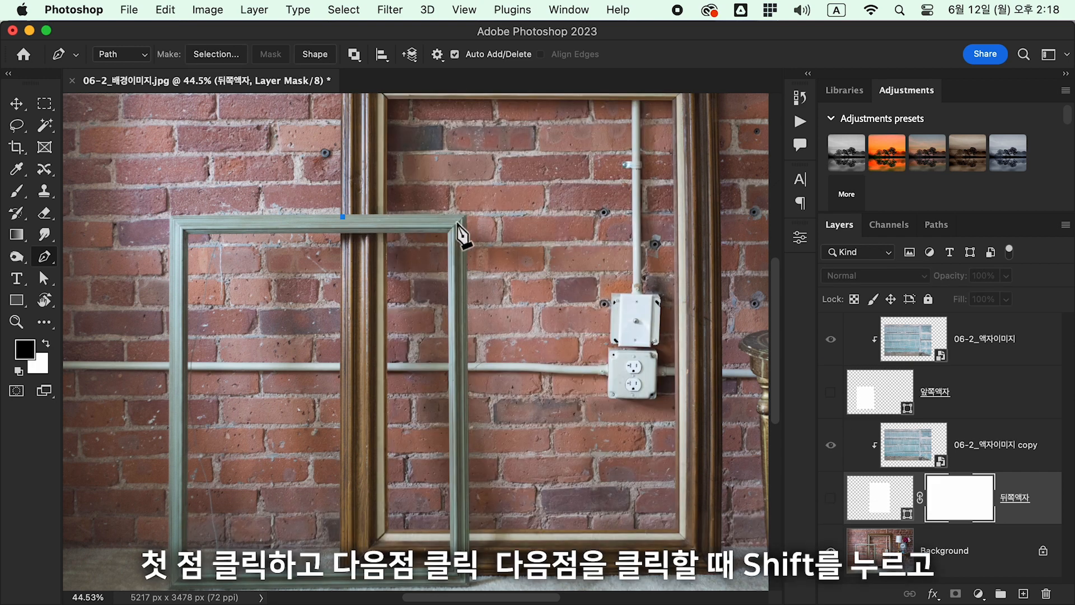
click(466, 216)
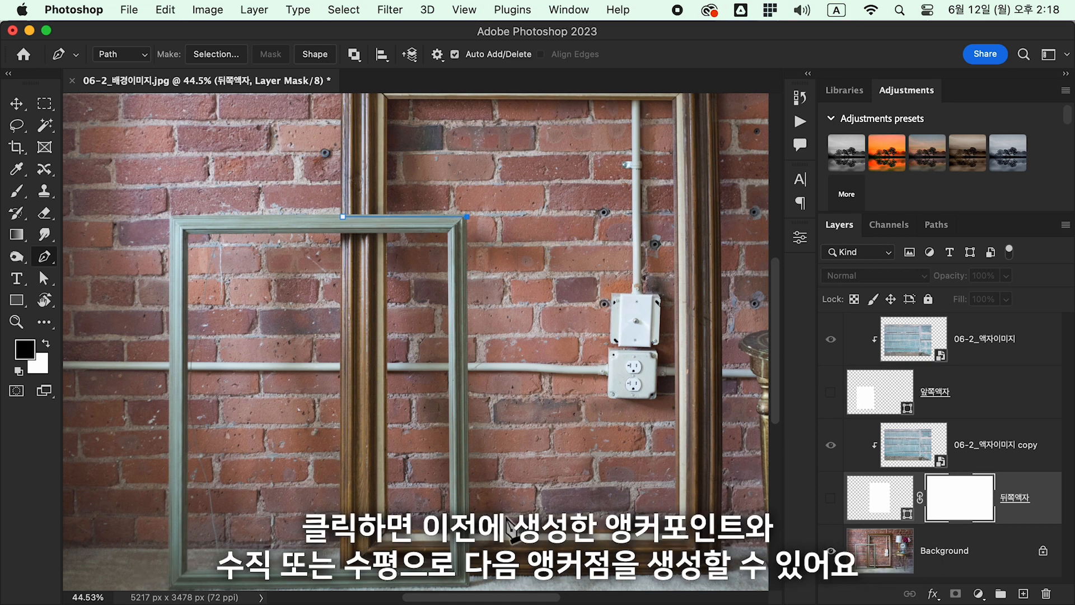
shift+click(476, 577)
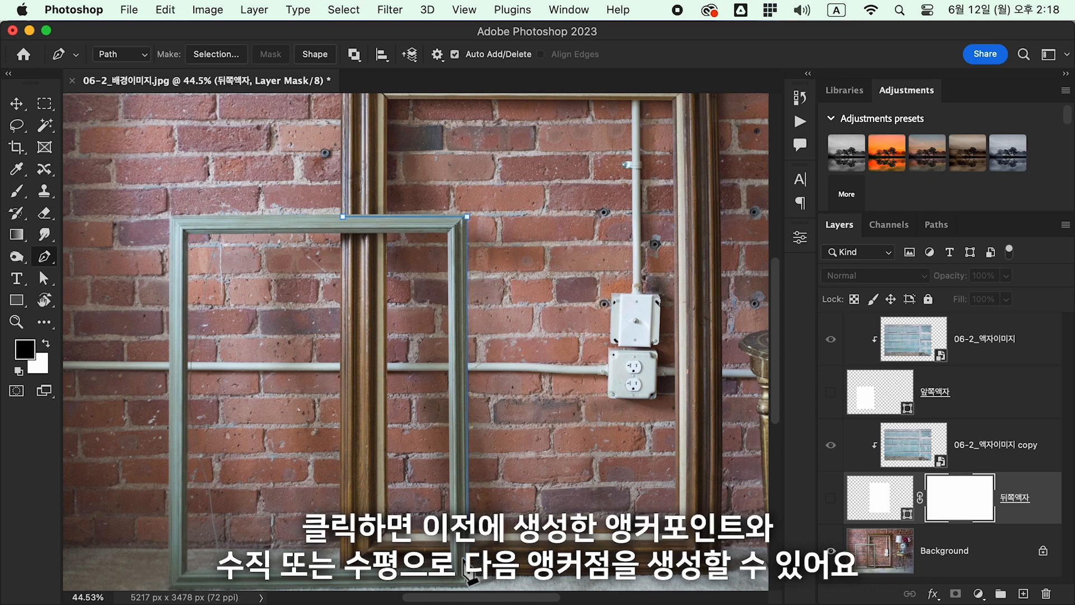
shift+click(453, 234)
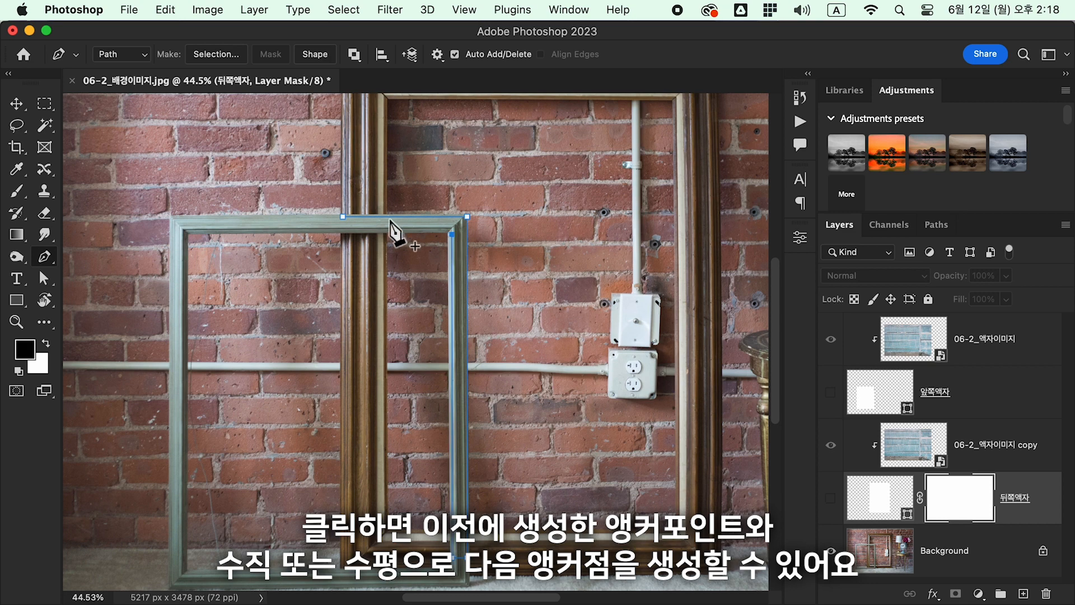
shift+click(342, 234)
click(343, 217)
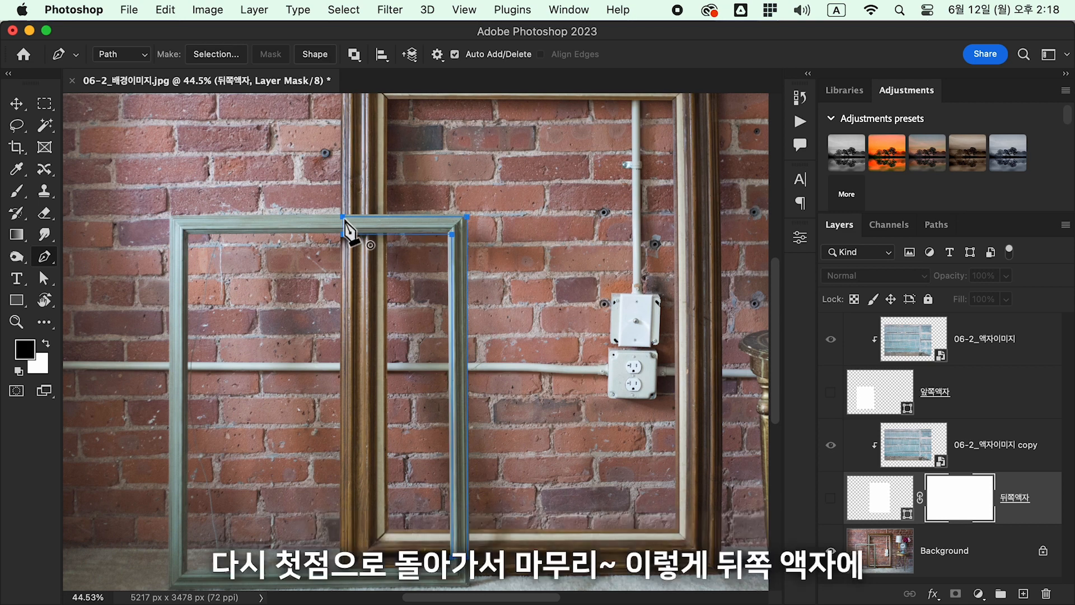
Adjust the anchor points of the new path to fit the edges of the front frame.
key(a)
scroll(376, 235, up, 5)
drag(317, 197, 482, 231)
scroll(523, 192, down, 5)
drag(484, 428, 514, 428)
scroll(576, 362, up, 5)
scroll(576, 362, up, 1)
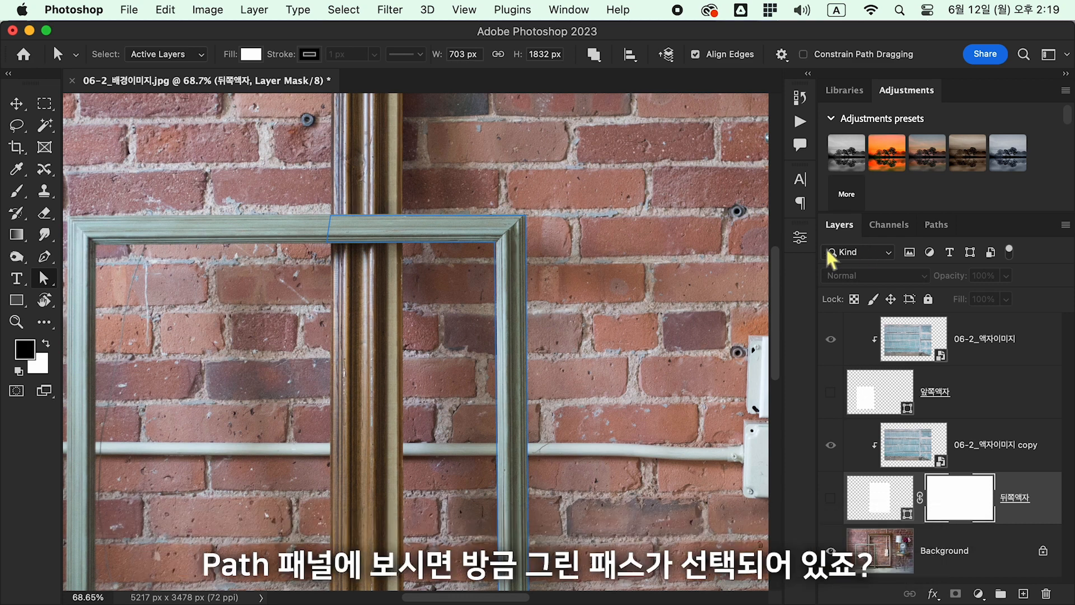
Load the Work Path as a selection, show 뒤쪽액자 again, fill the selected area of its layer mask with black and deselect.
click(937, 225)
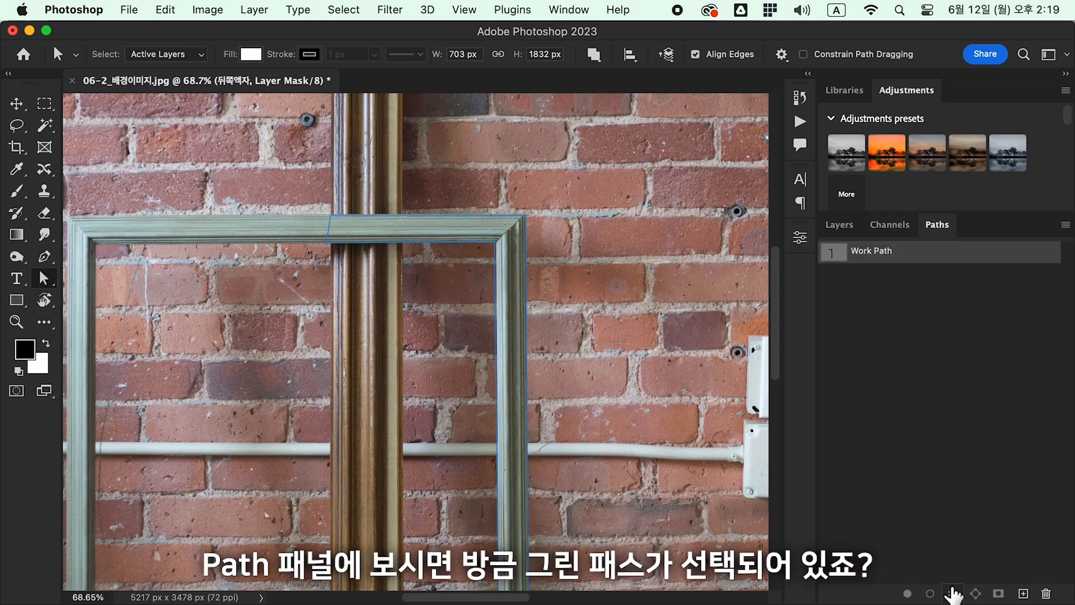
ctrl+click(845, 255)
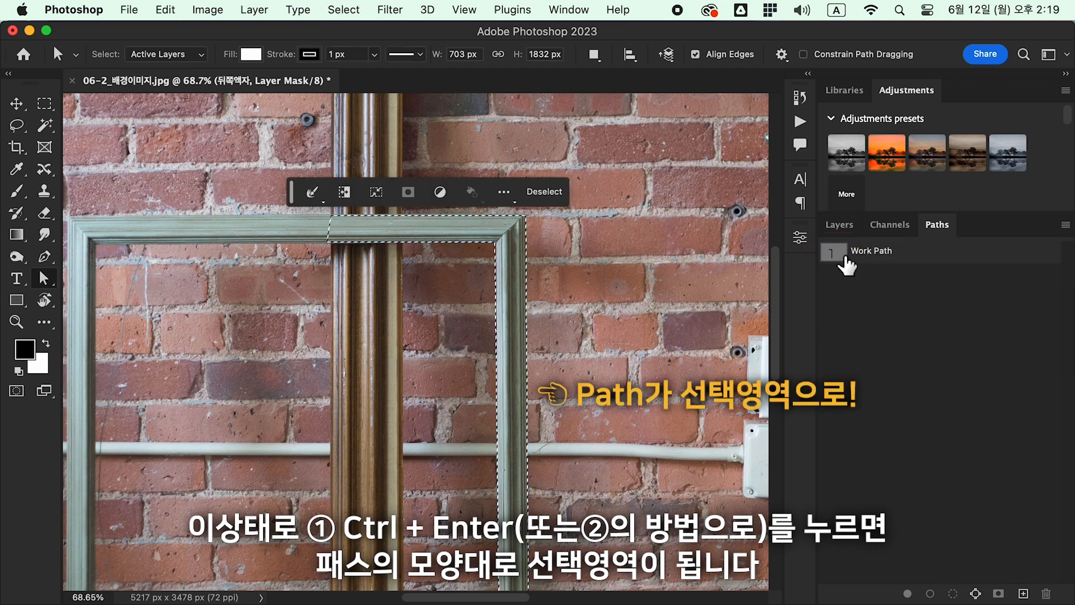
click(840, 225)
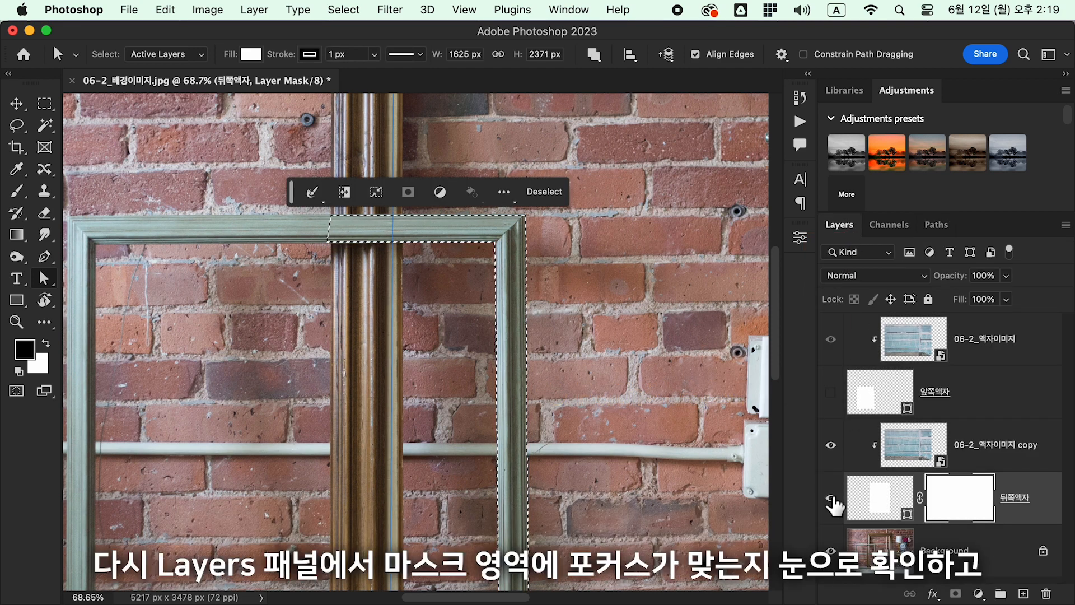
click(831, 497)
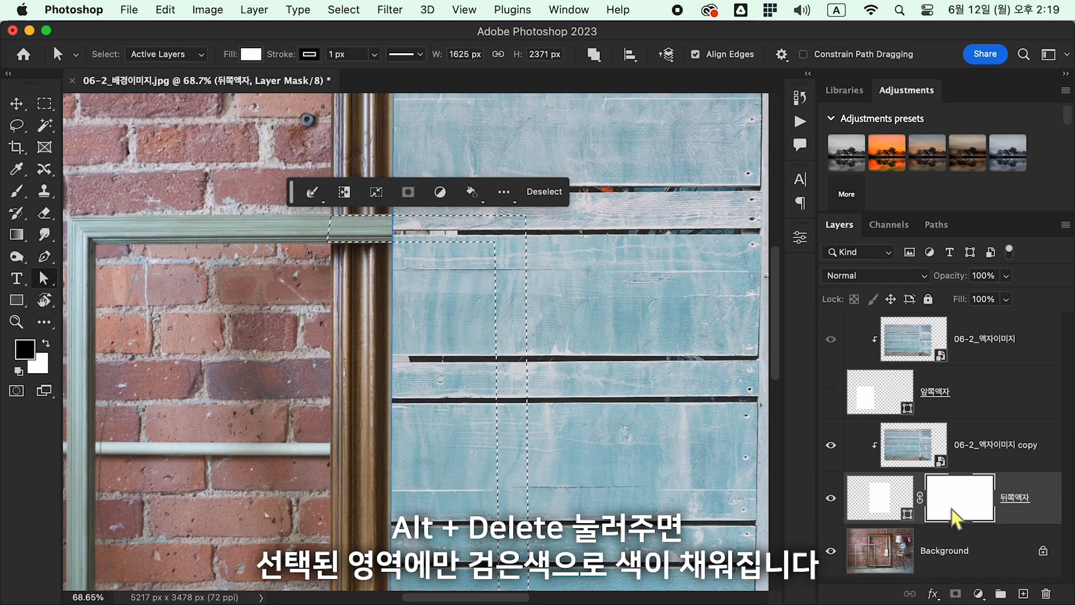
key(alt+BackSpace)
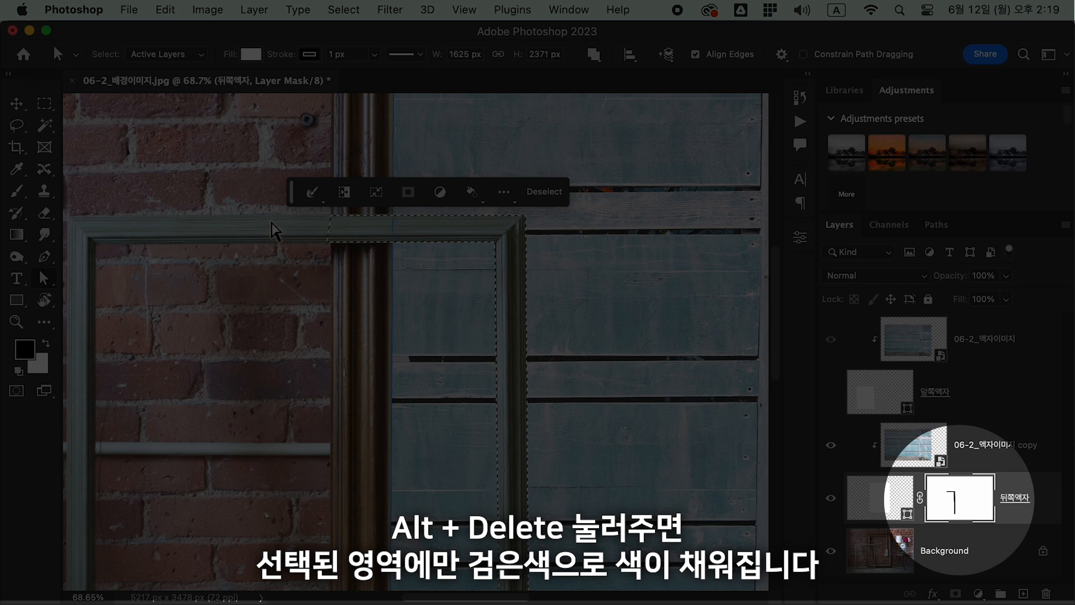
scroll(268, 221, left, 3)
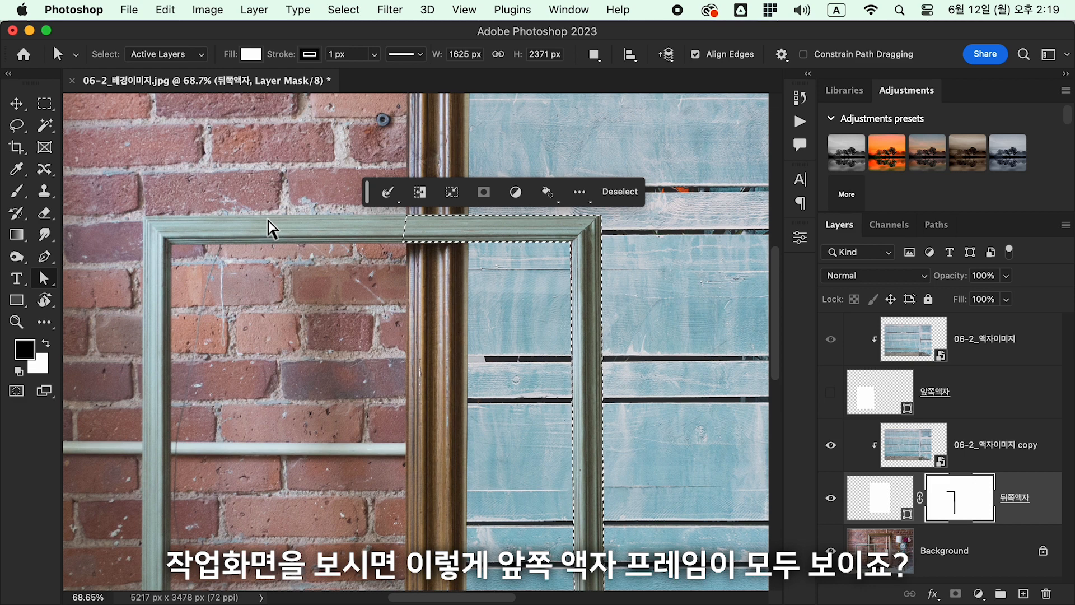
key(super+0)
key(super+d)
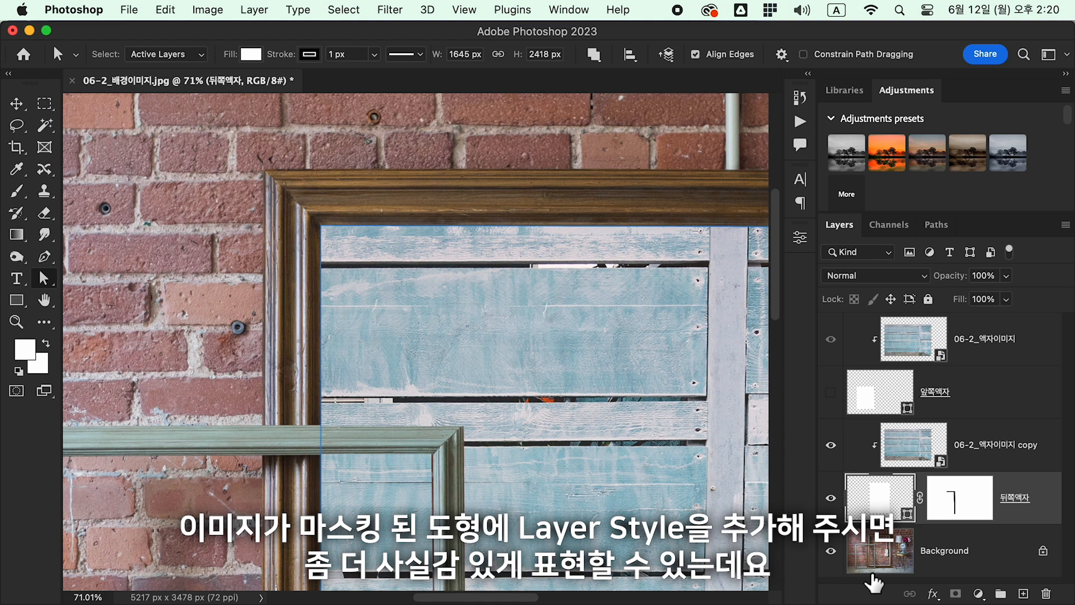
Add an Inner Shadow to the 뒤쪽액자 shape layer with 68% opacity, 133° angle, 24 px distance and 8 px size.
key(v)
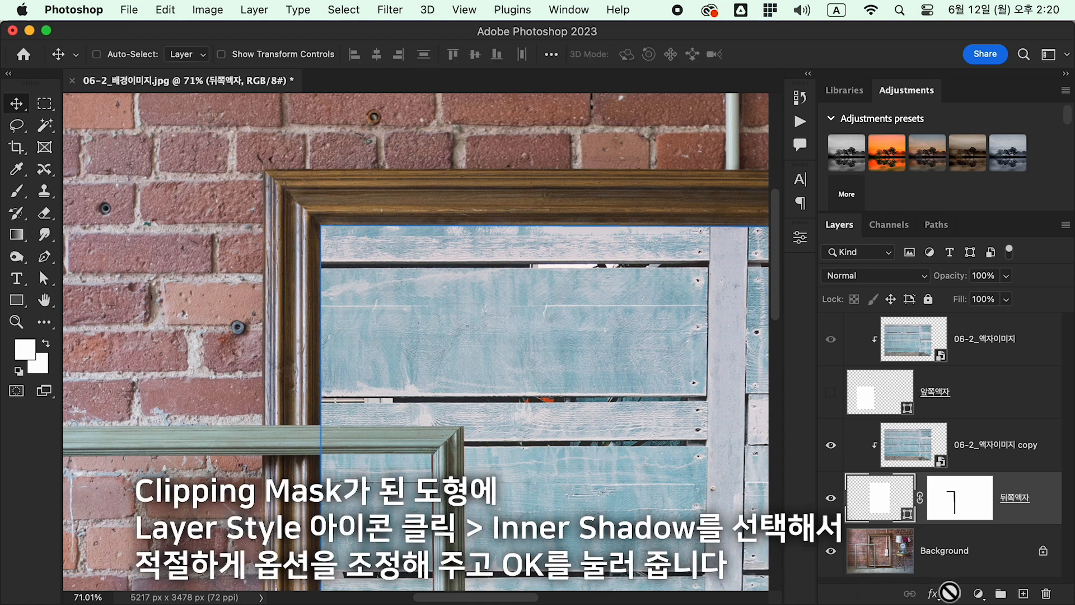
click(936, 592)
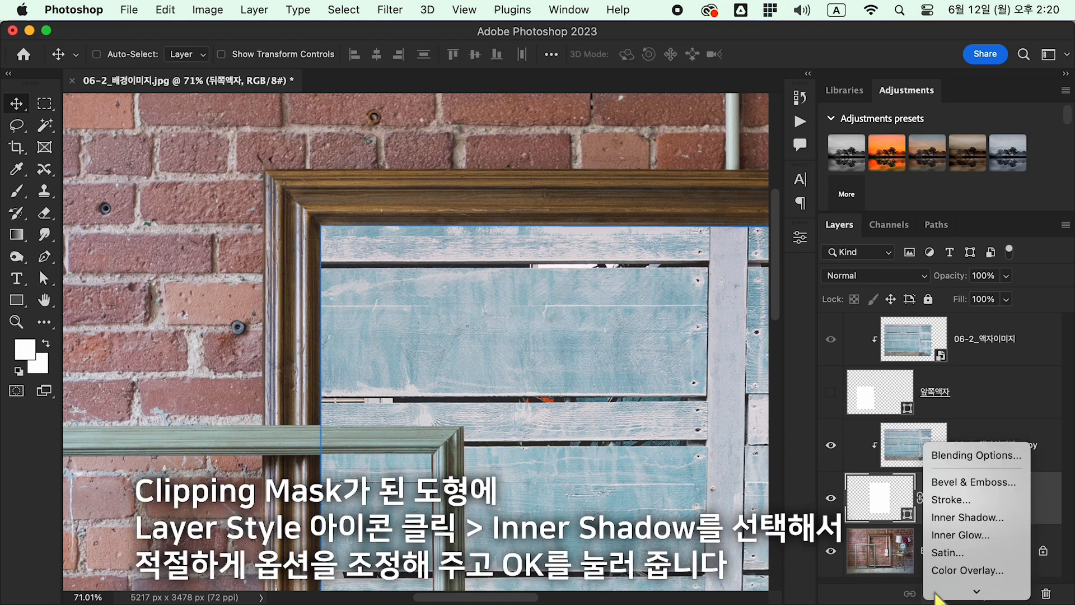
click(982, 515)
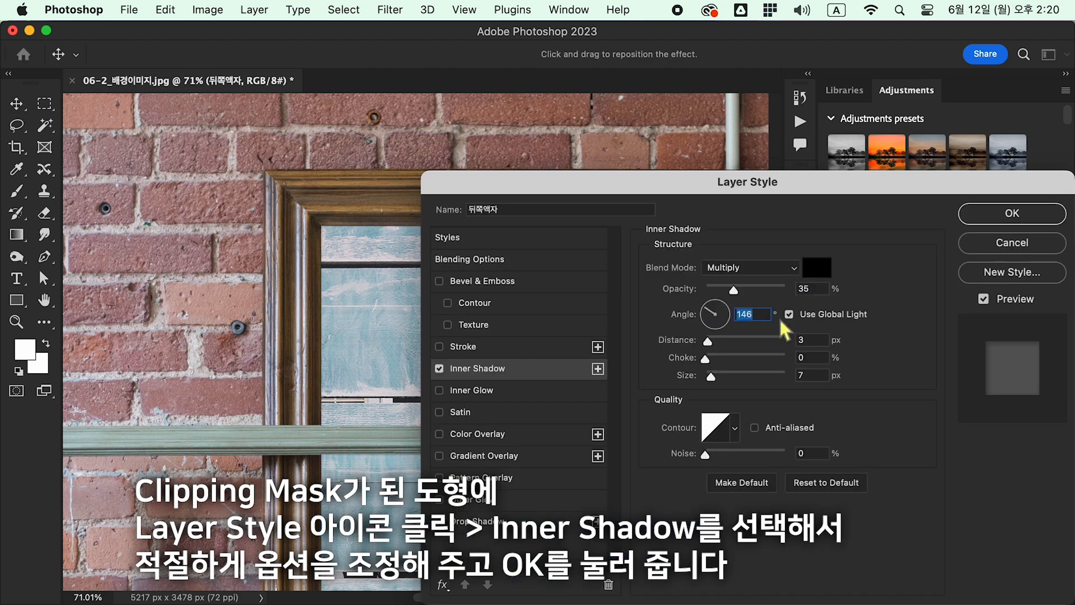
click(720, 340)
drag(713, 376, 713, 376)
drag(734, 290, 762, 289)
drag(719, 340, 726, 339)
click(709, 308)
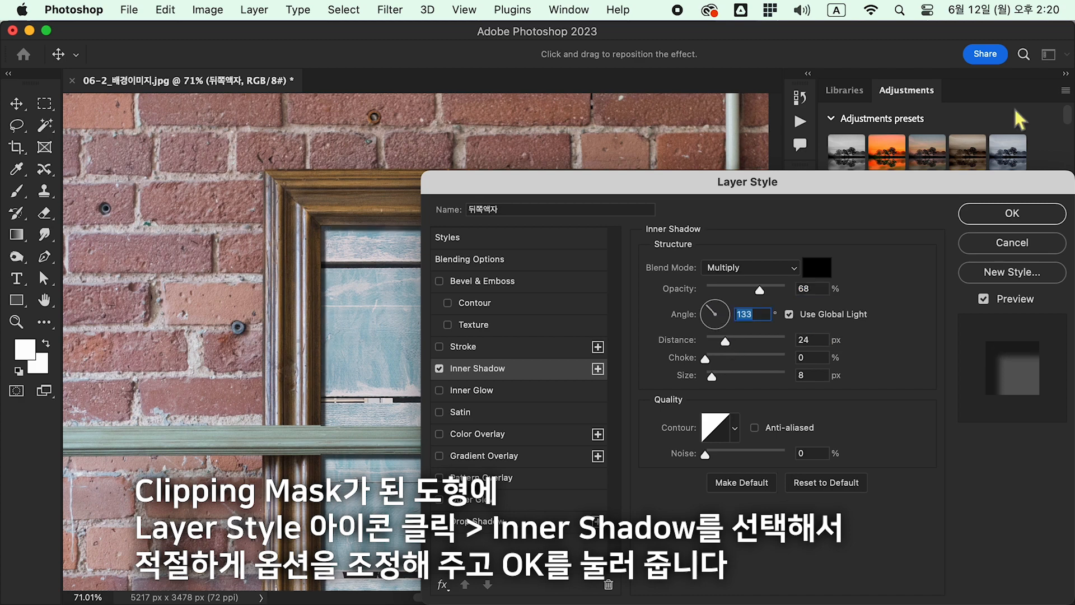
click(1008, 217)
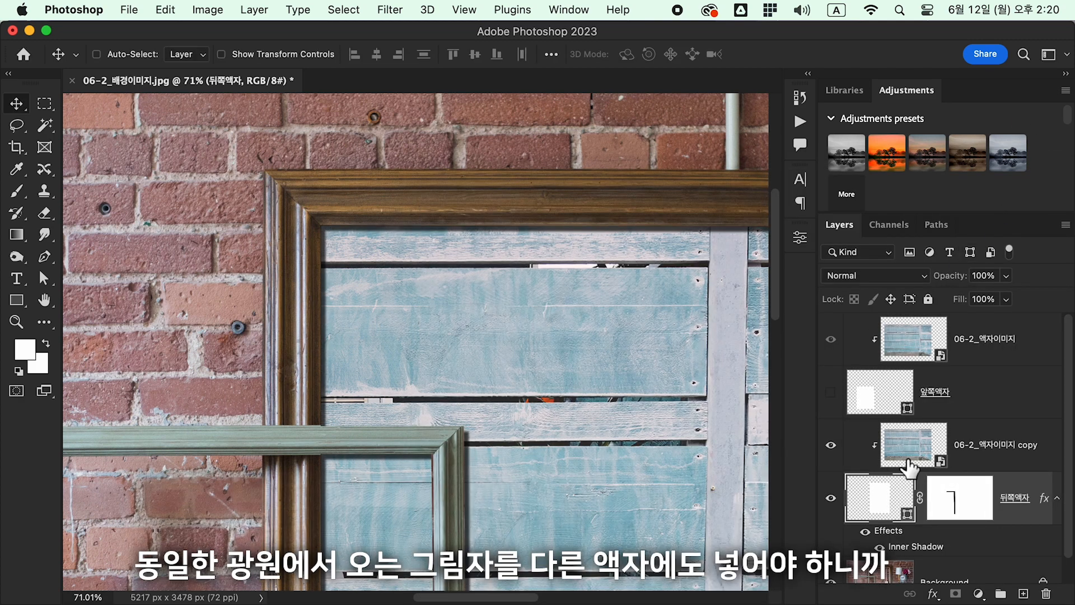
Copy the layer style of 뒤쪽액자, make the 앞쪽액자 layer visible and paste the style onto it.
key(super+0)
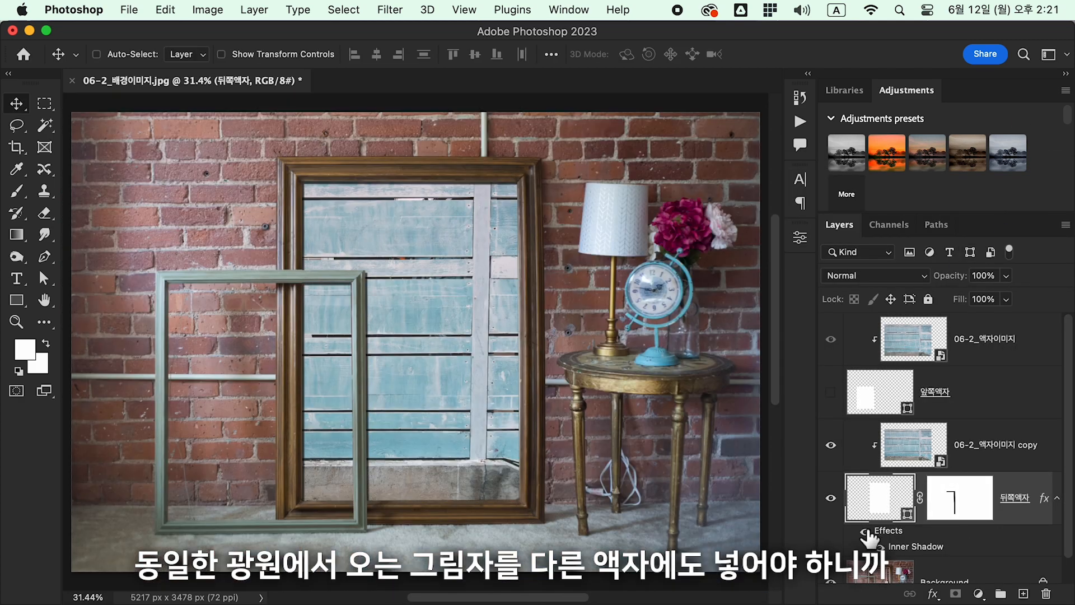
right_click(972, 542)
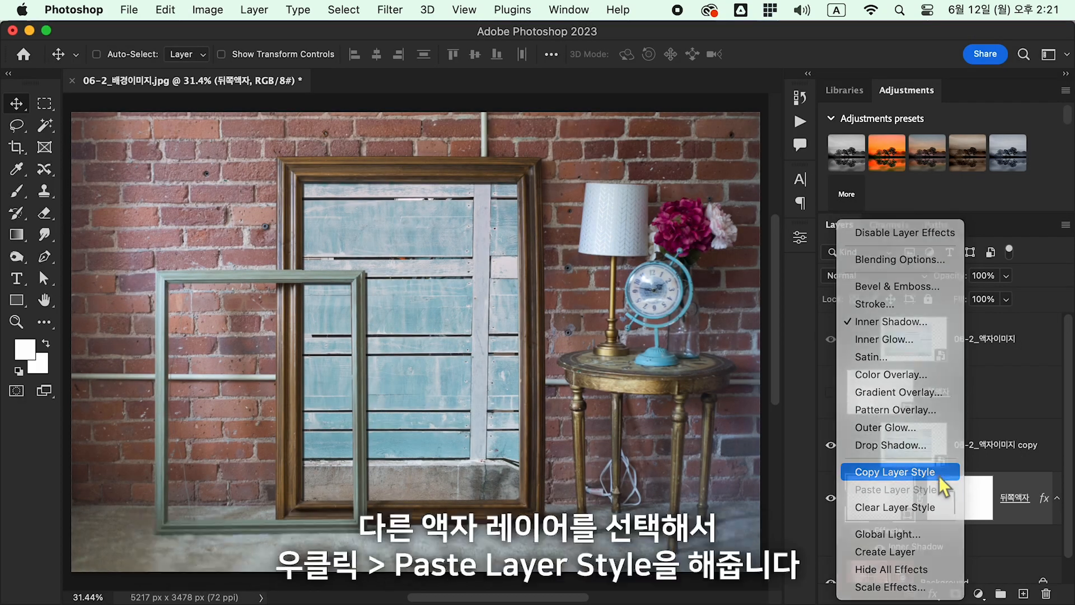
click(942, 476)
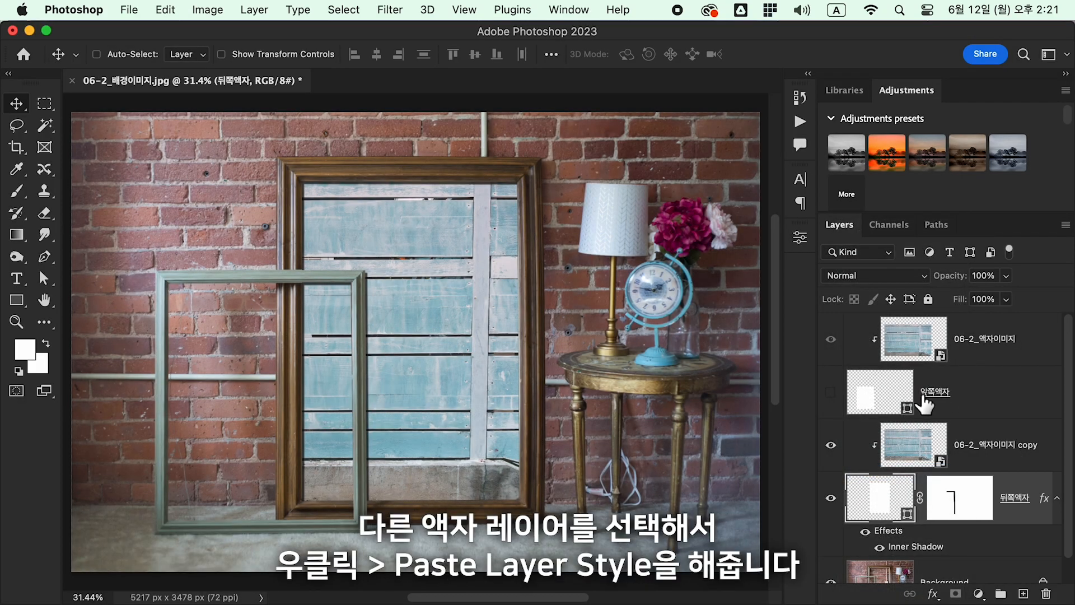
click(832, 393)
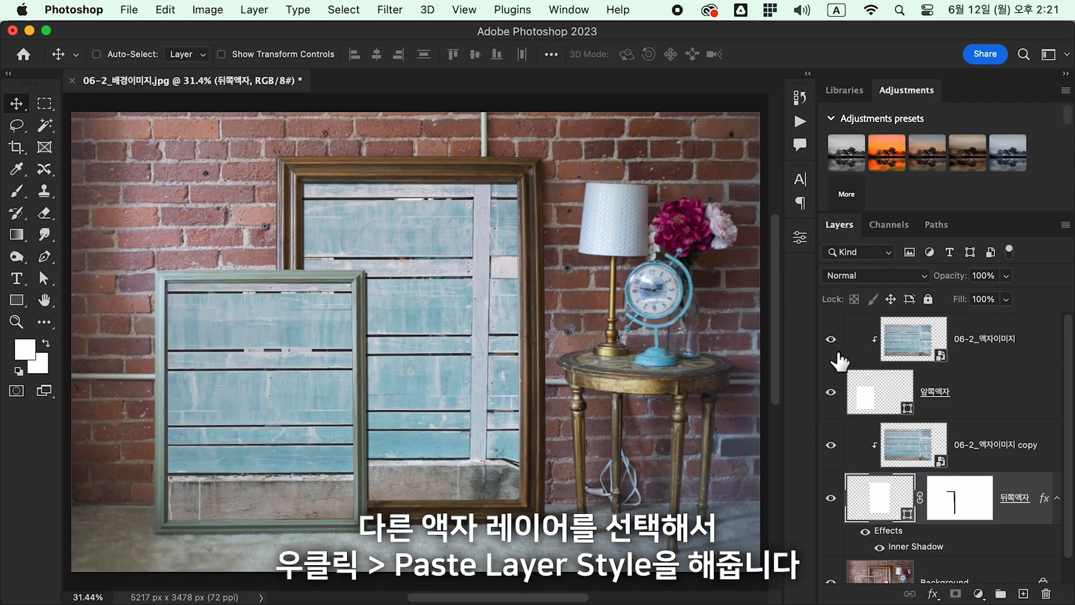
click(1002, 394)
right_click(1001, 394)
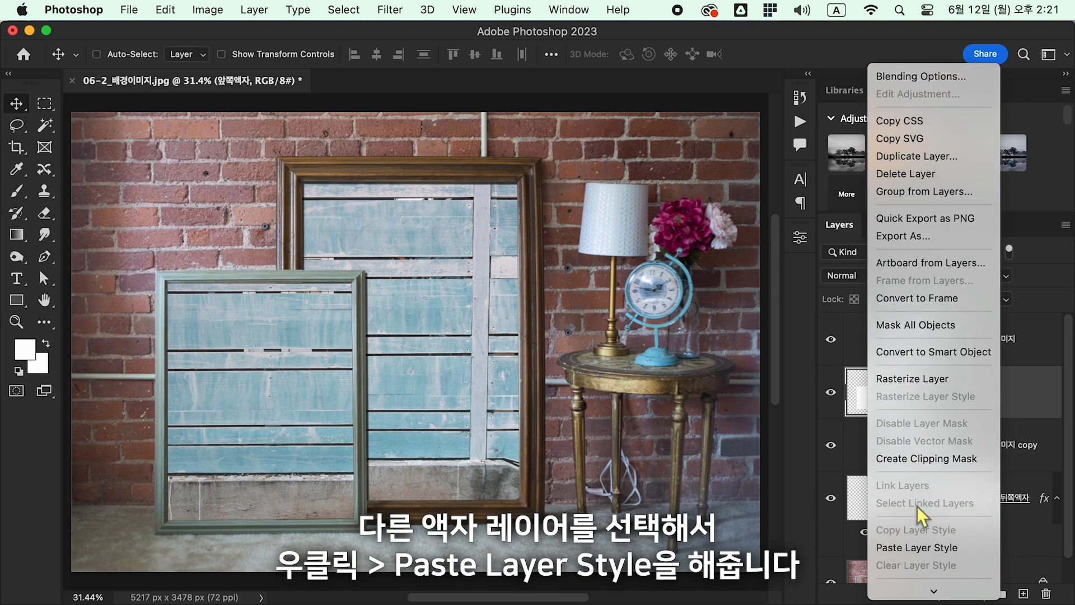
click(924, 545)
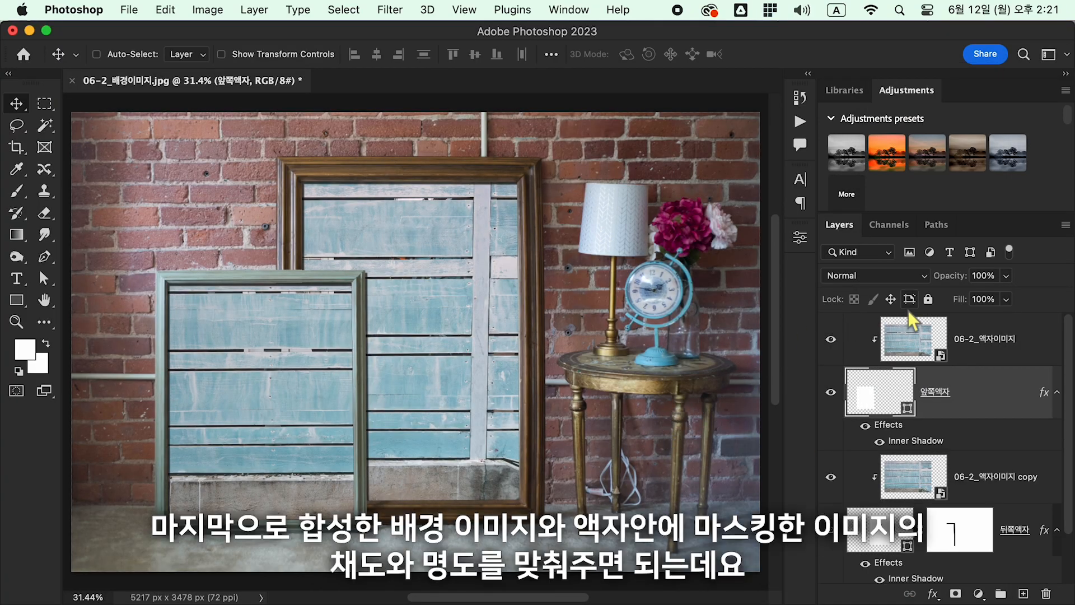
Add a Hue/Saturation adjustment with hue -40 above the front 06-2_액자이미지 layer and clip it to the layers below.
click(921, 352)
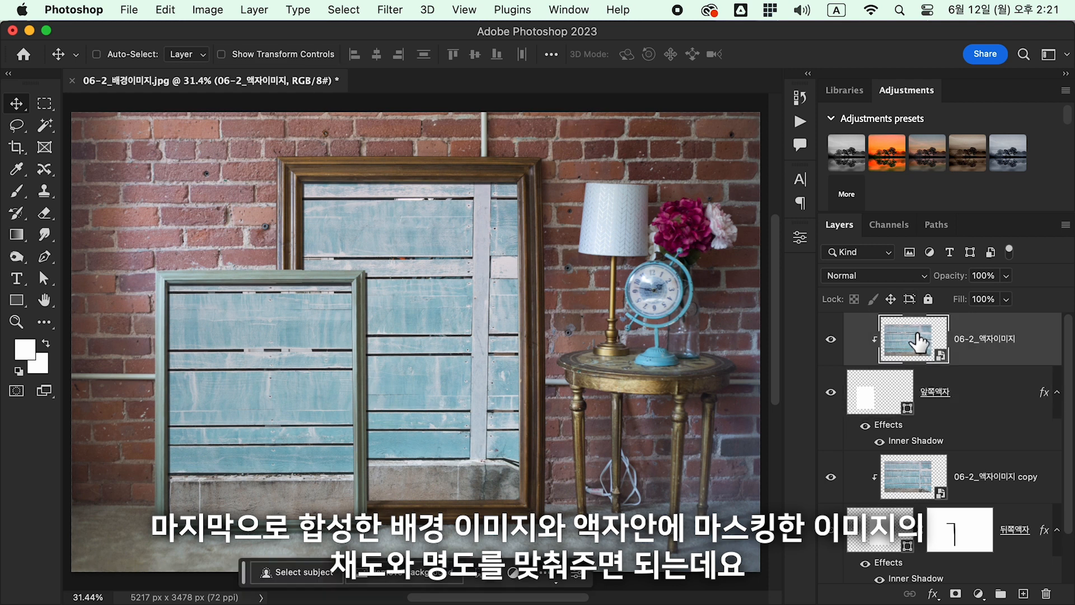
click(839, 117)
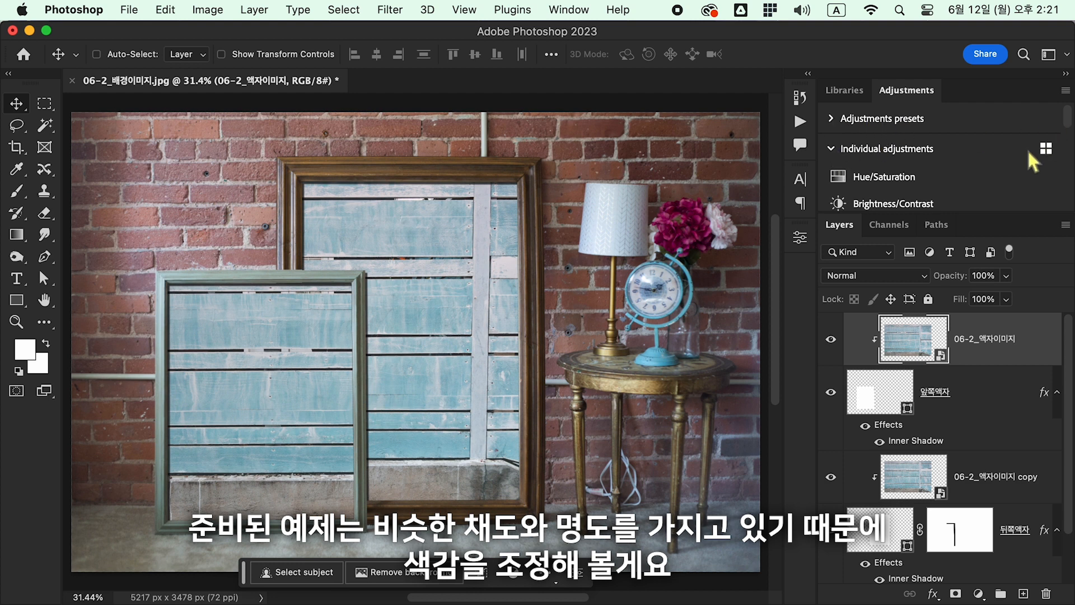
click(1047, 148)
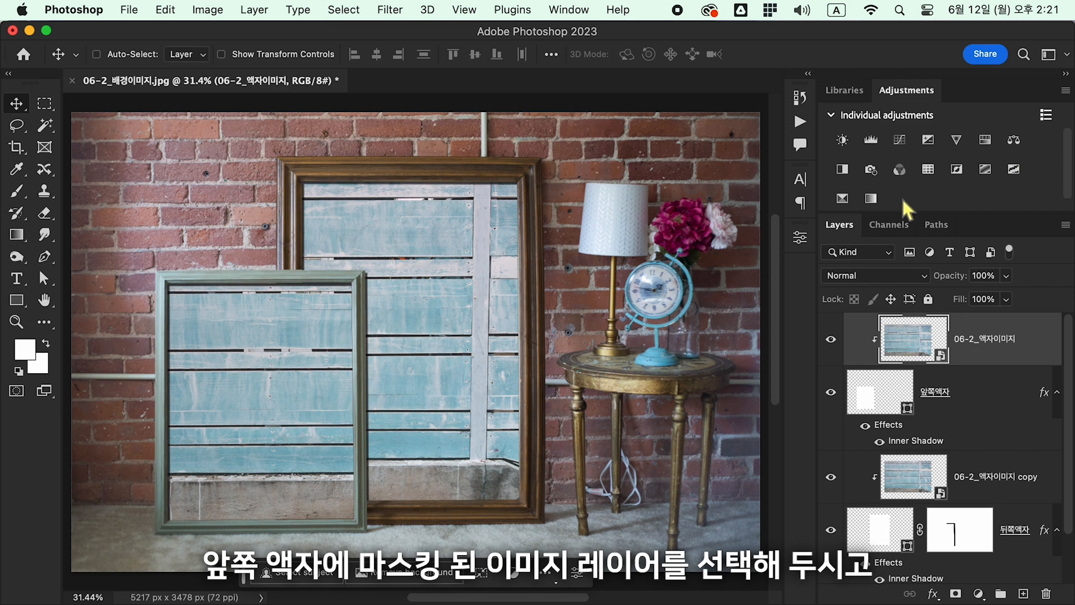
click(978, 142)
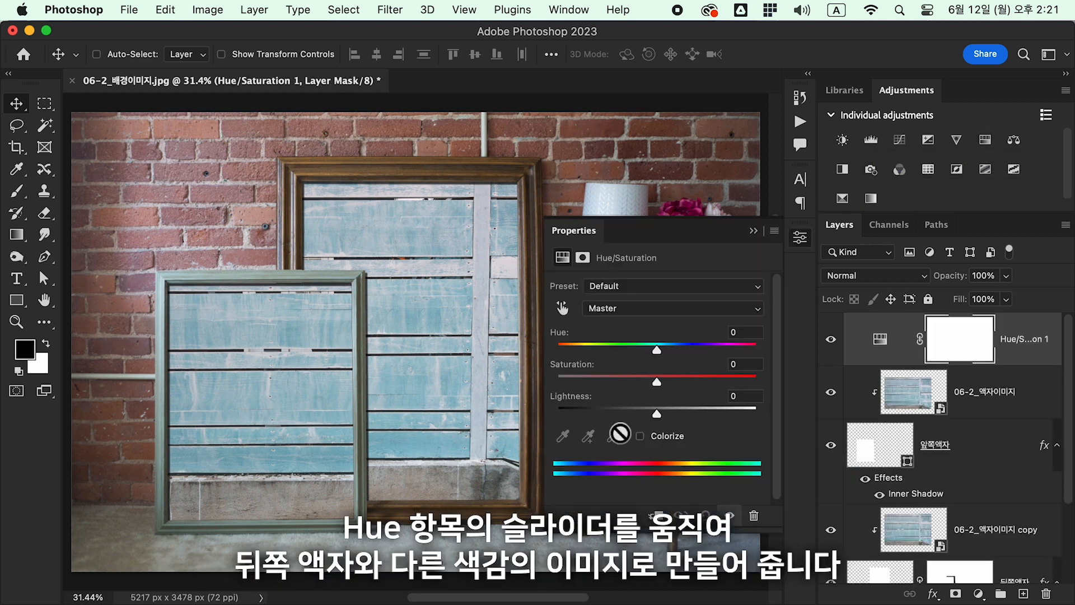
drag(680, 345, 619, 360)
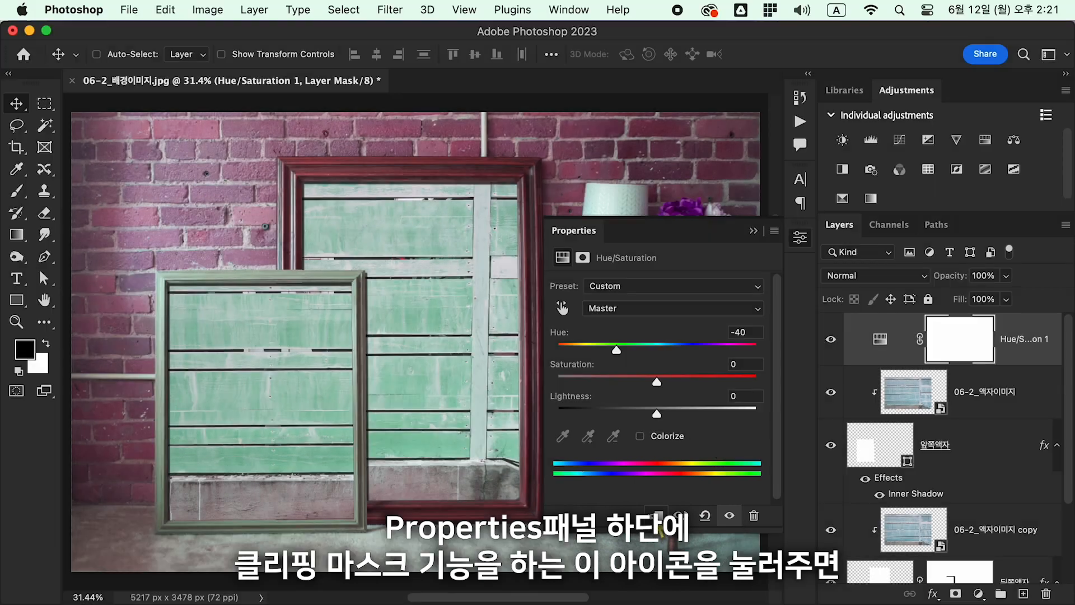
click(657, 516)
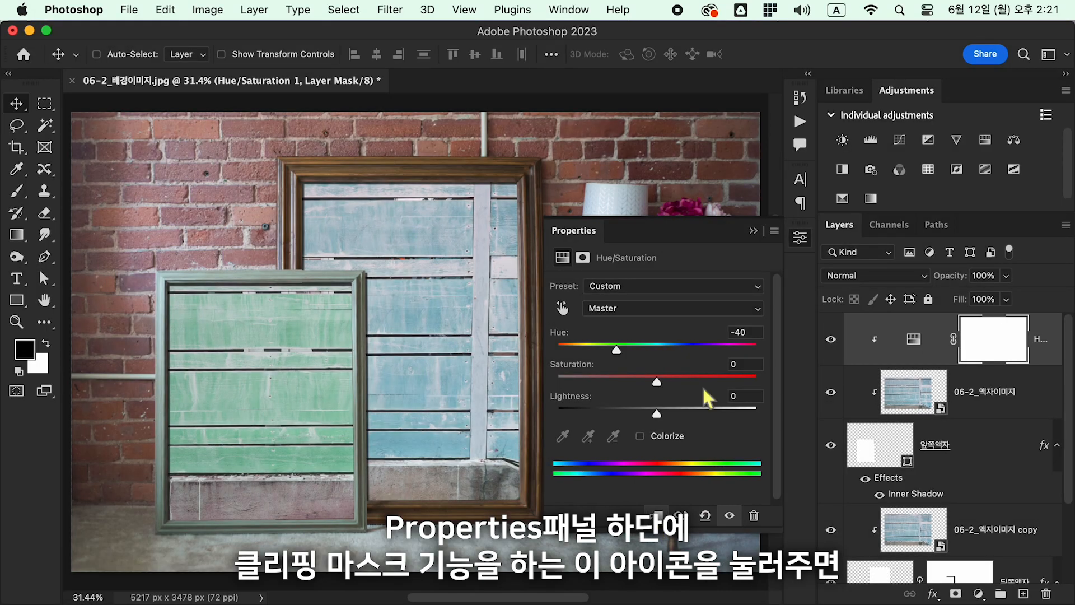
Set the clipped adjustment's hue to -137 and lightness to -11, and collapse its properties.
drag(615, 350, 576, 346)
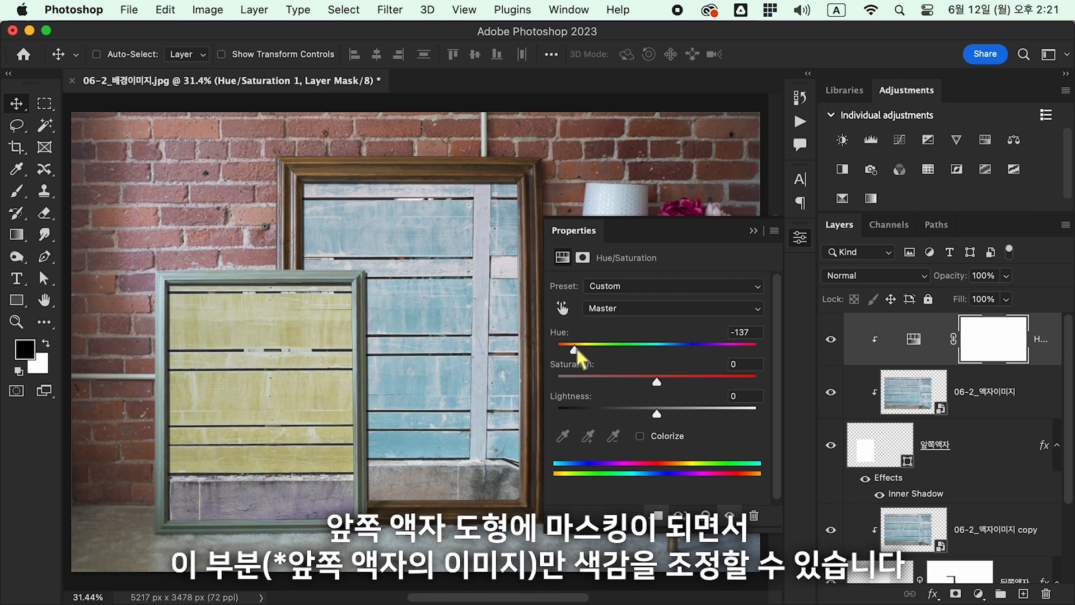
drag(656, 412, 648, 411)
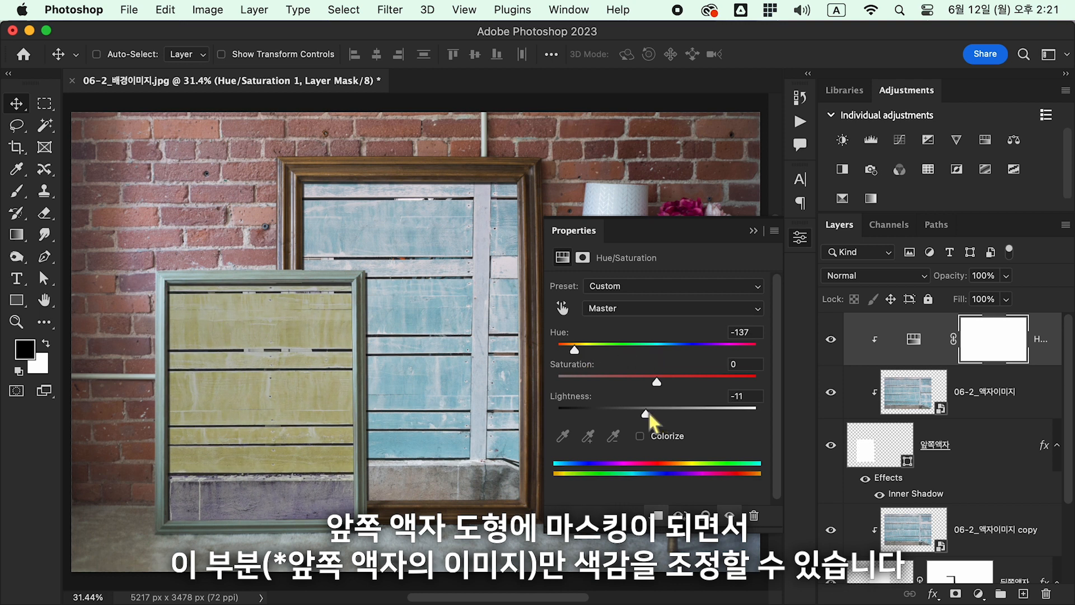
click(756, 230)
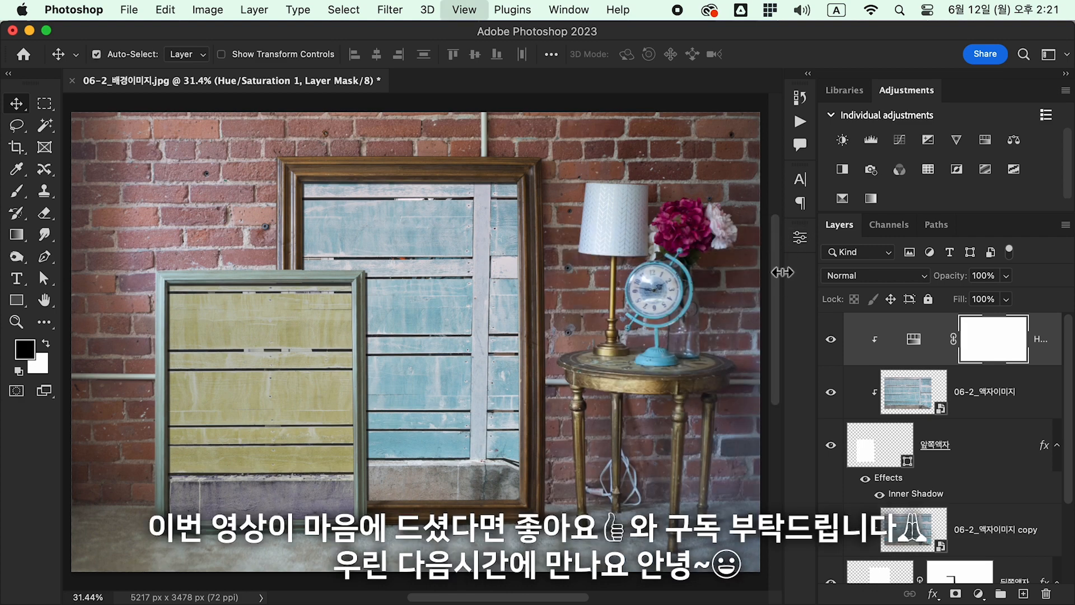